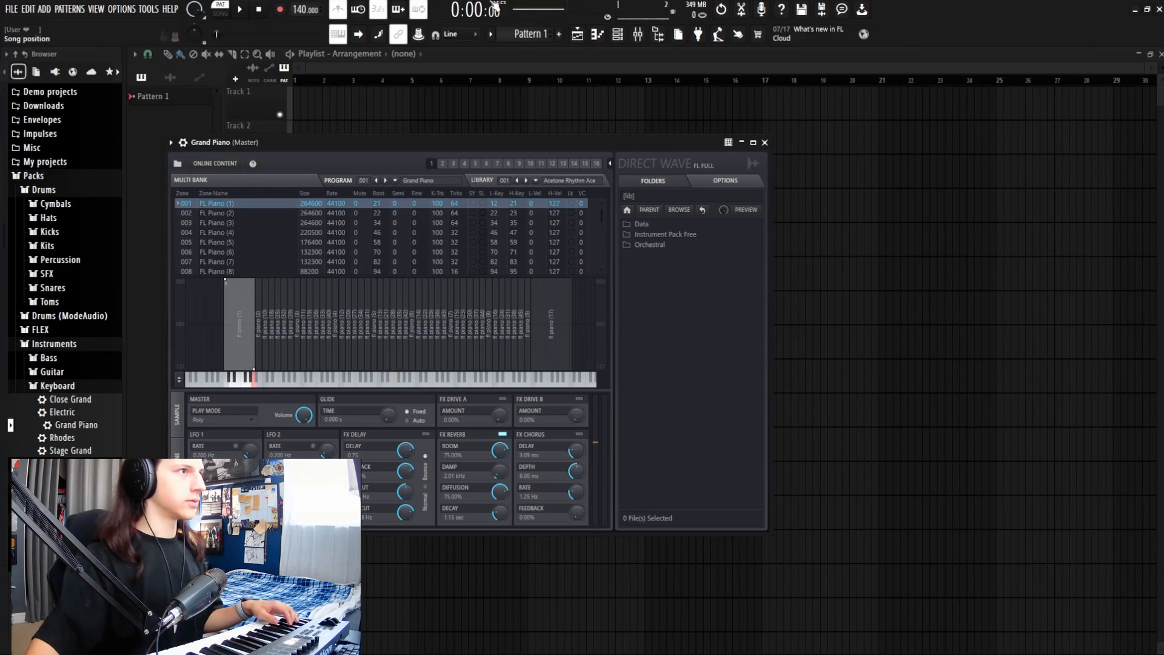
# Step: Open the Grand Piano's piano roll and enlarge it for the C#4–F4–G#4–C#5–F5 arpeggio
pyautogui.click(596, 38)
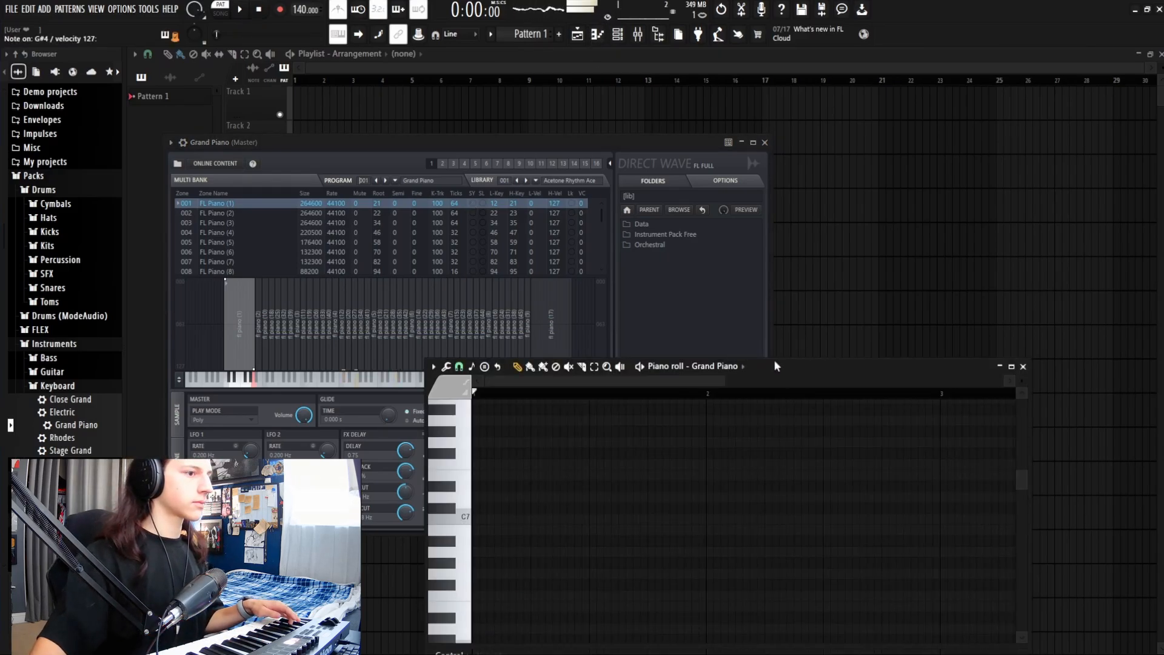
pyautogui.moveTo(776, 367); pyautogui.dragTo(733, 139)
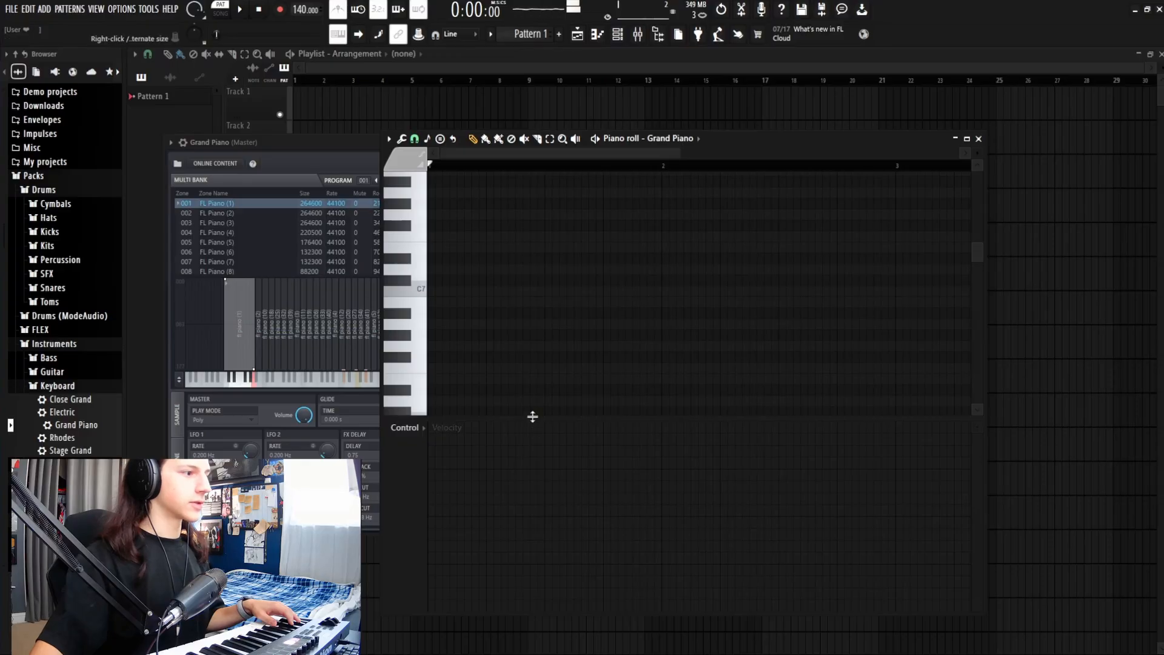
pyautogui.moveTo(532, 416); pyautogui.dragTo(523, 508)
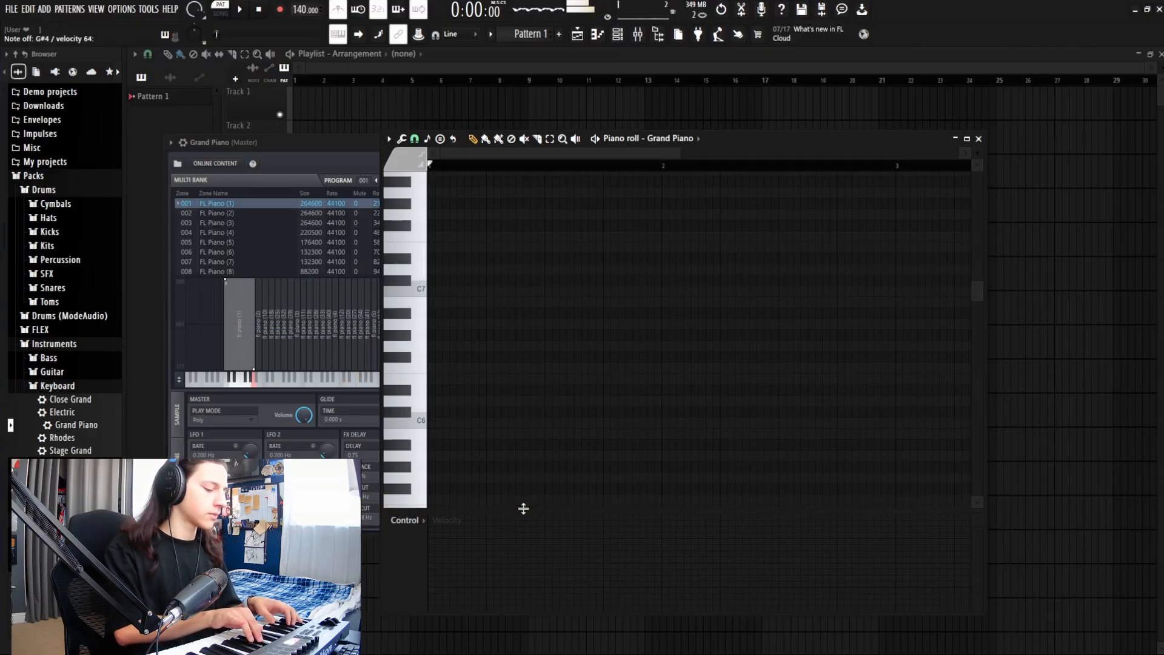
pyautogui.scroll(-1, 522, 507)
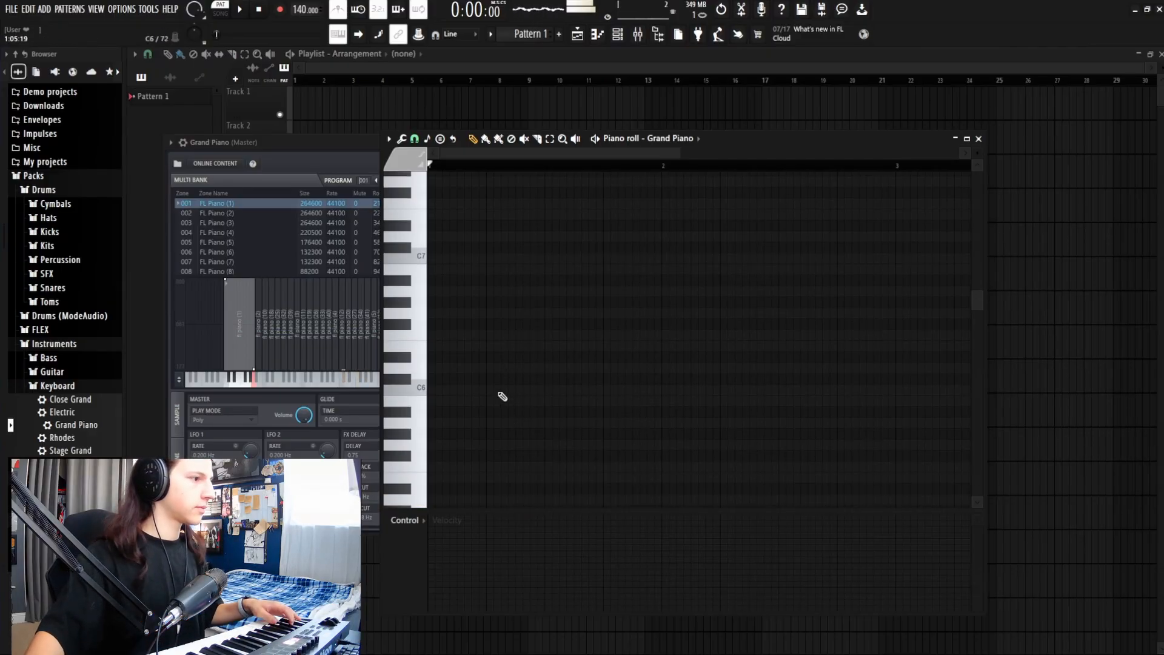
pyautogui.scroll(13, 503, 396)
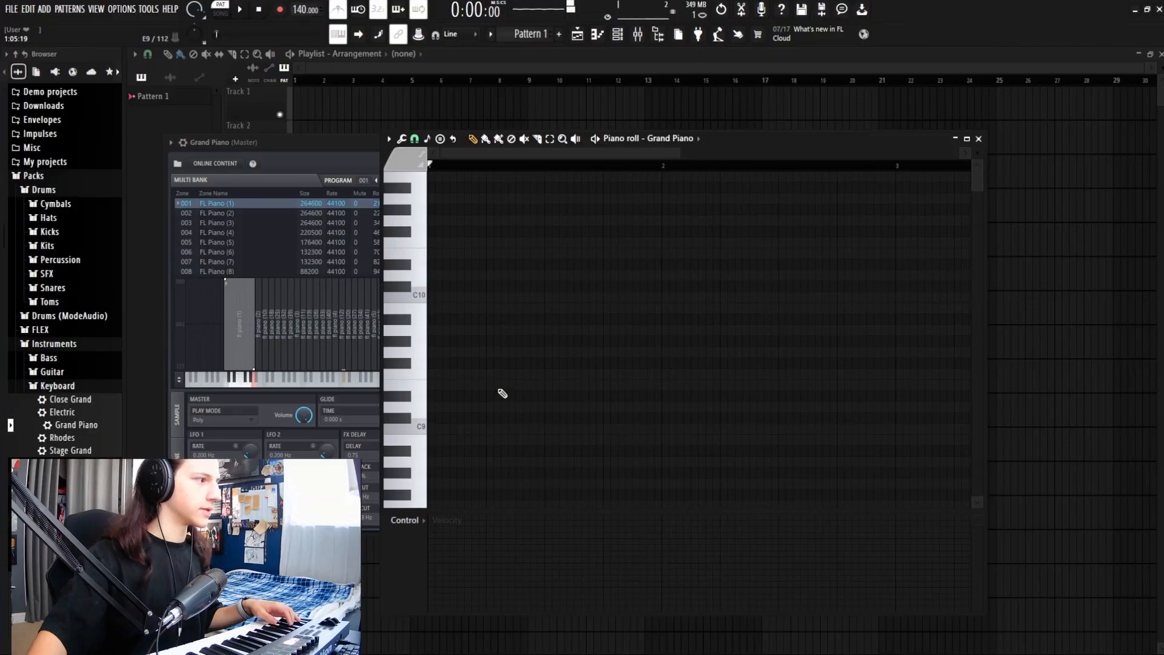
pyautogui.scroll(-20, 489, 367)
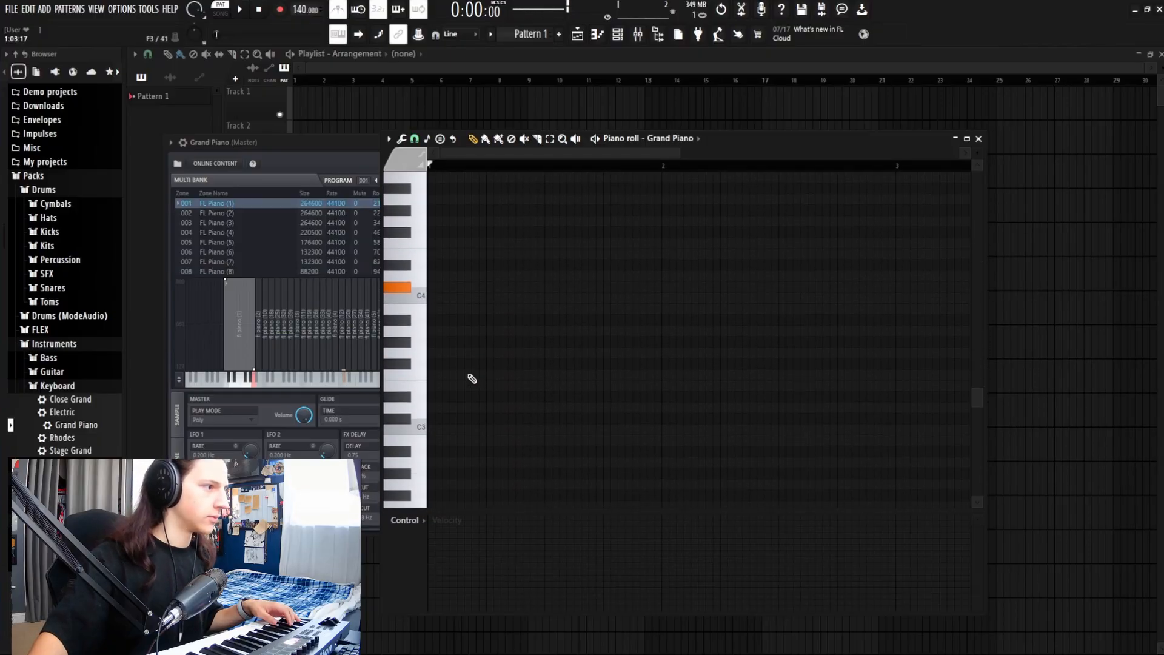
pyautogui.scroll(1, 466, 371)
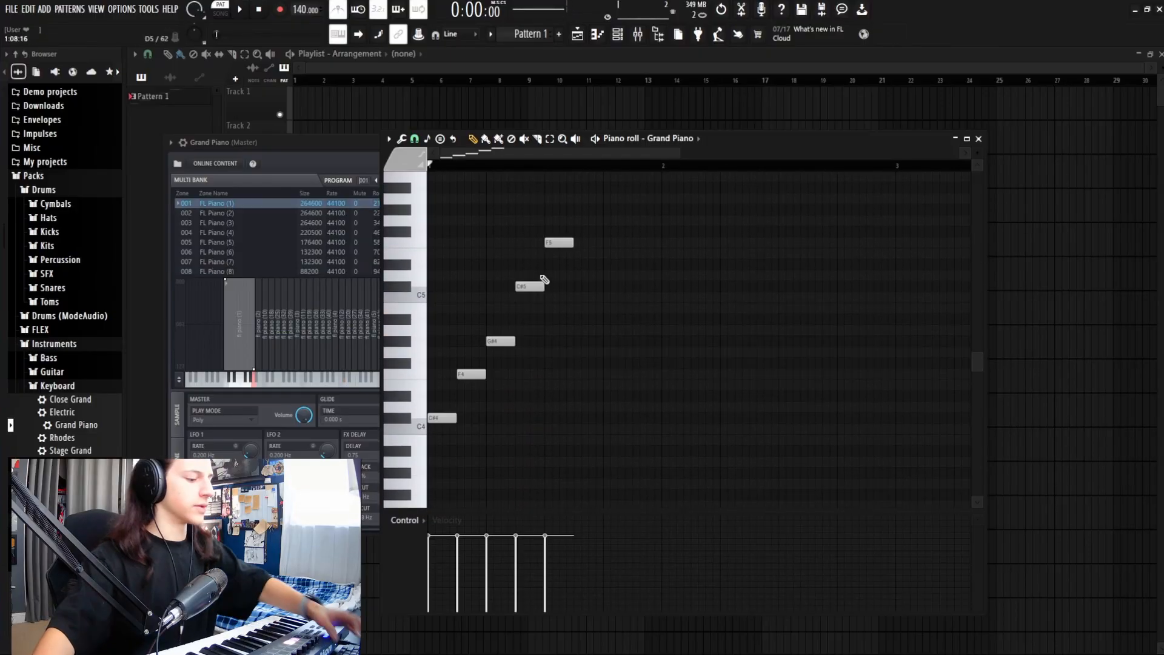
# Step: Play back the arpeggio and lower the tempo to 100 BPM
pyautogui.press('space')
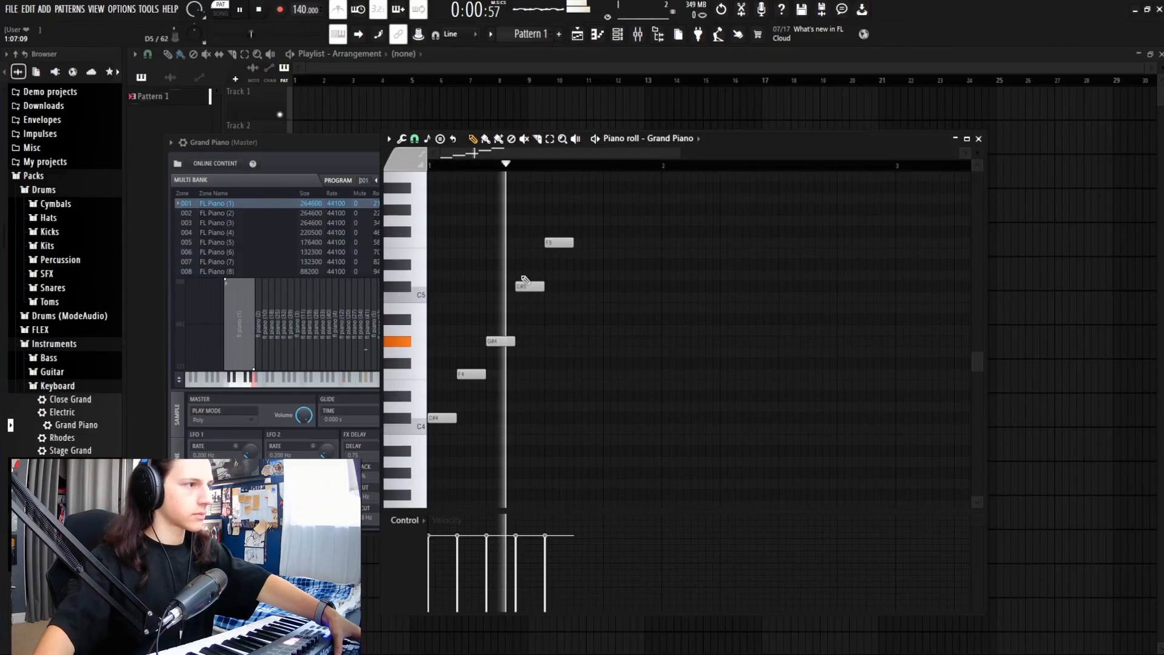
pyautogui.press('space')
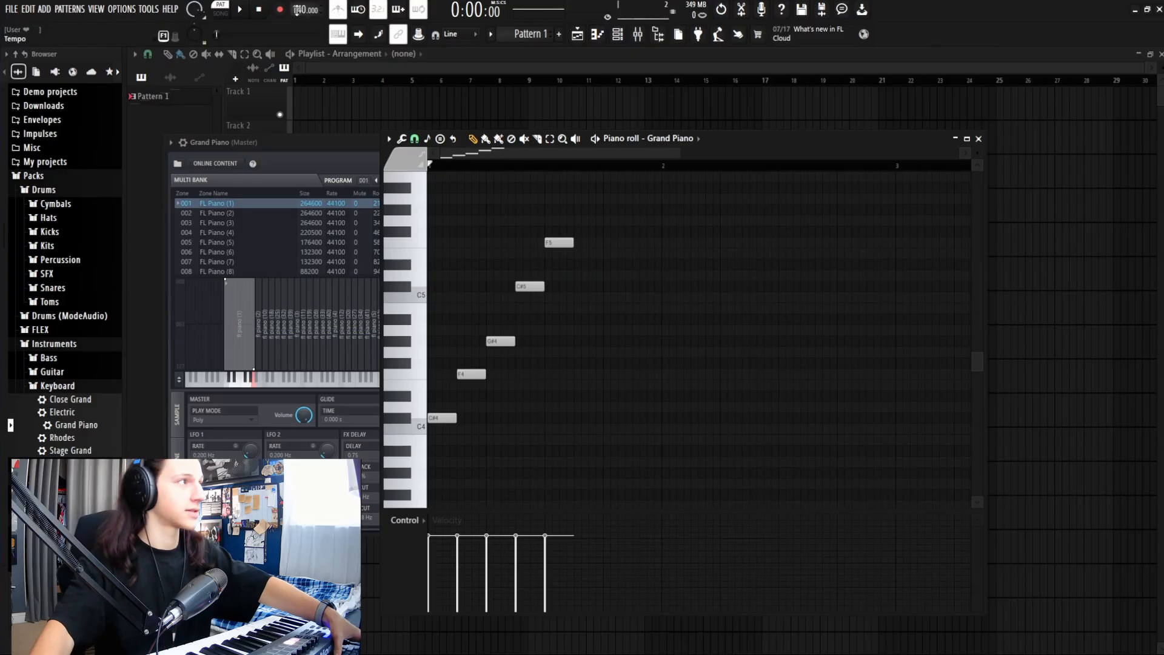
pyautogui.moveTo(302, 9); pyautogui.dragTo(302, 31)
# Step: Play the song and slow the tempo further to 75 BPM
pyautogui.click(220, 12)
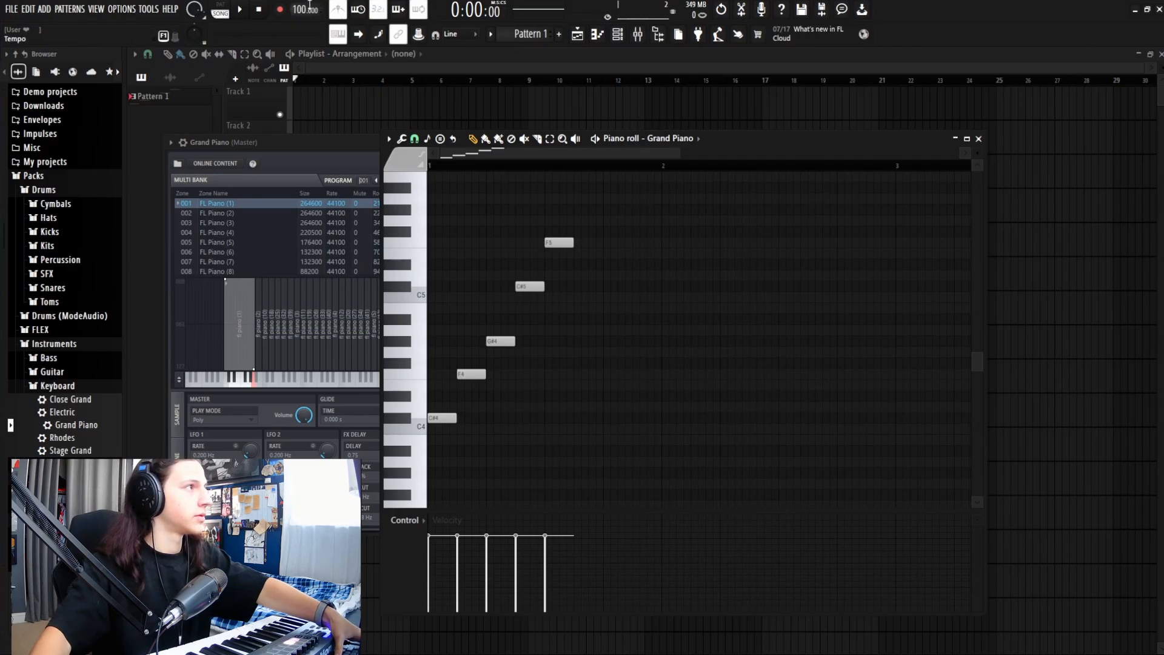
pyautogui.click(241, 9)
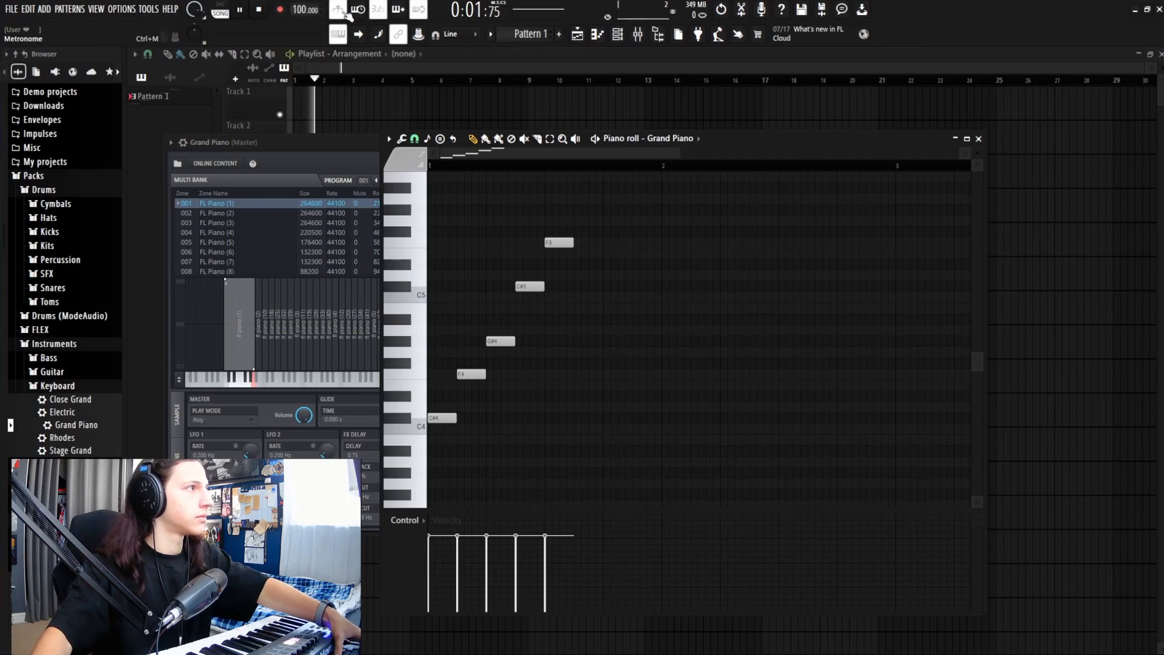
pyautogui.moveTo(298, 8); pyautogui.dragTo(298, 30)
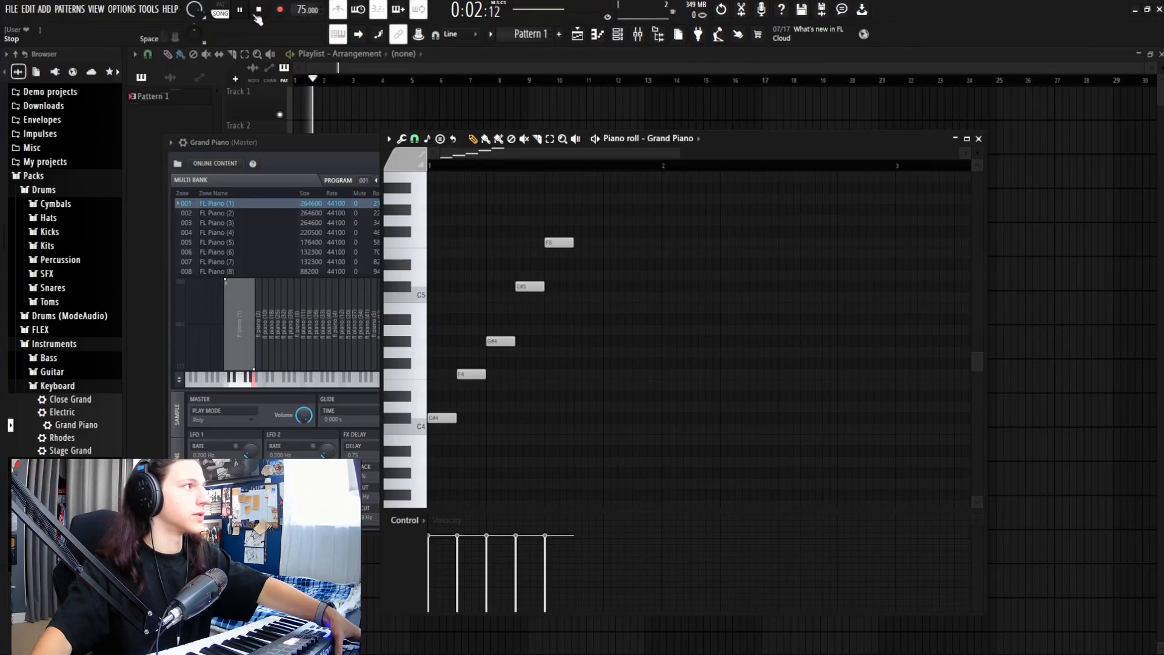
pyautogui.press('space')
pyautogui.click(222, 8)
pyautogui.press('space')
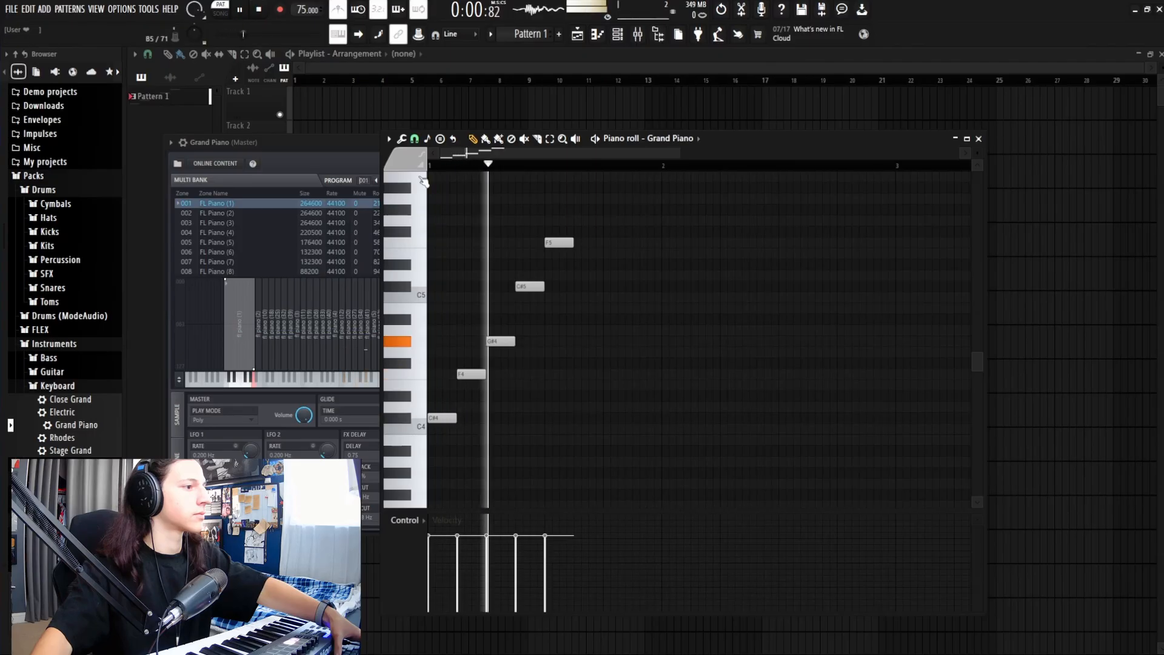
pyautogui.press('space')
# Step: Add C#5, G#4 and C#5 after F5, audition the eight-note phrase, and select all notes
pyautogui.click(579, 289)
pyautogui.click(612, 342)
pyautogui.click(637, 288)
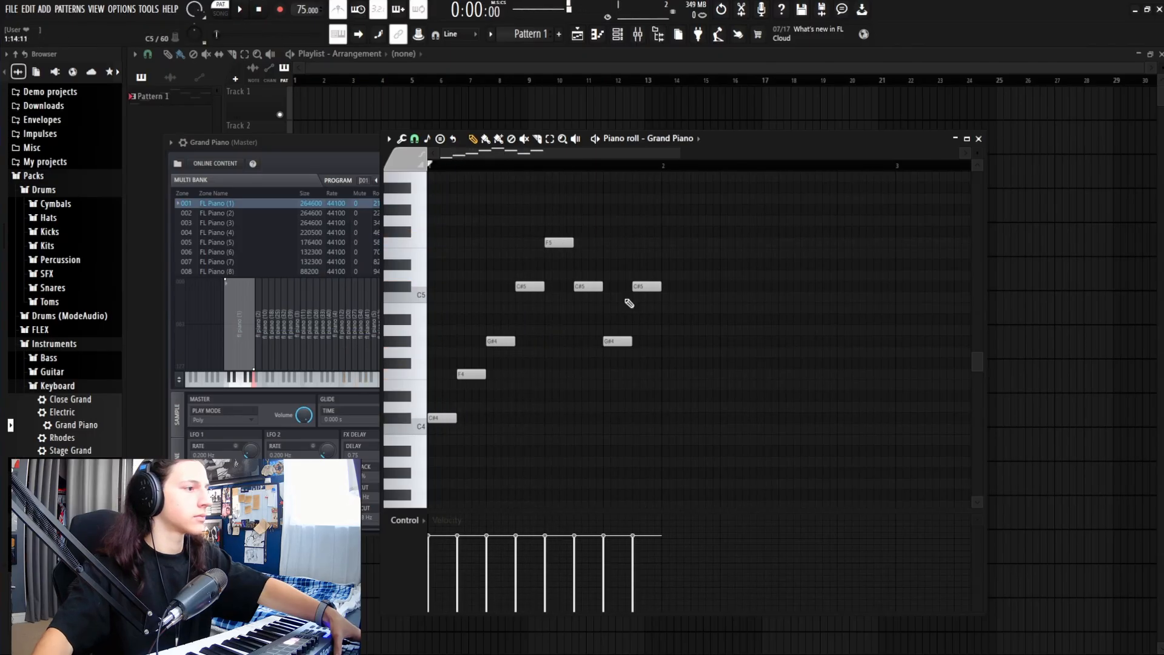
pyautogui.press('space')
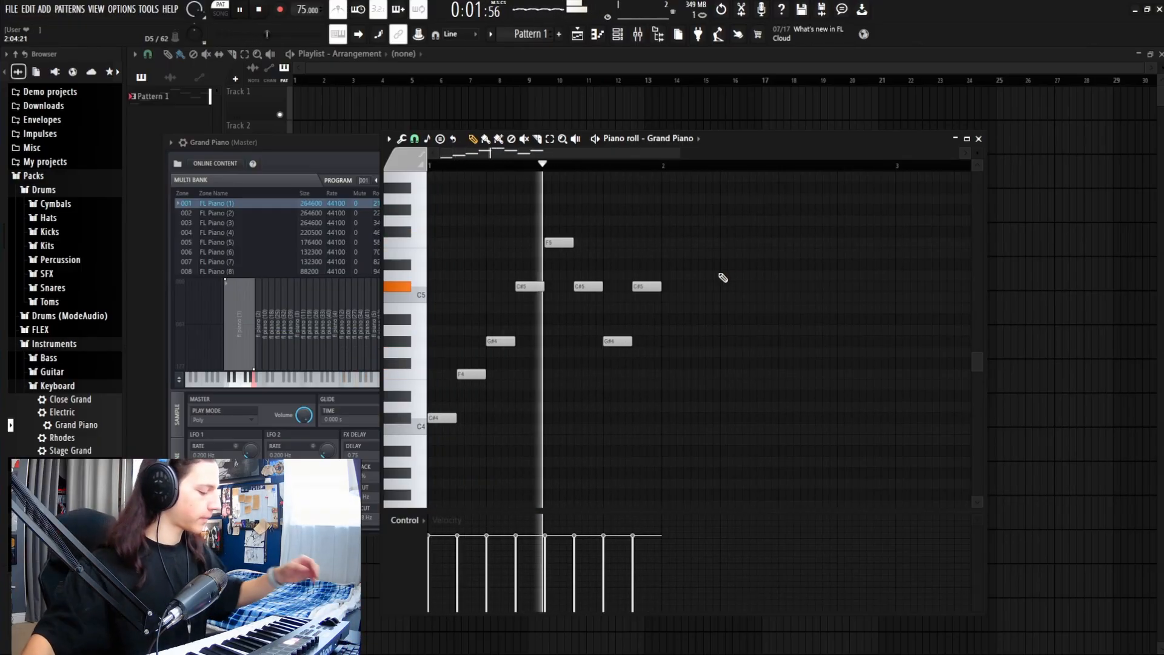
pyautogui.press('space')
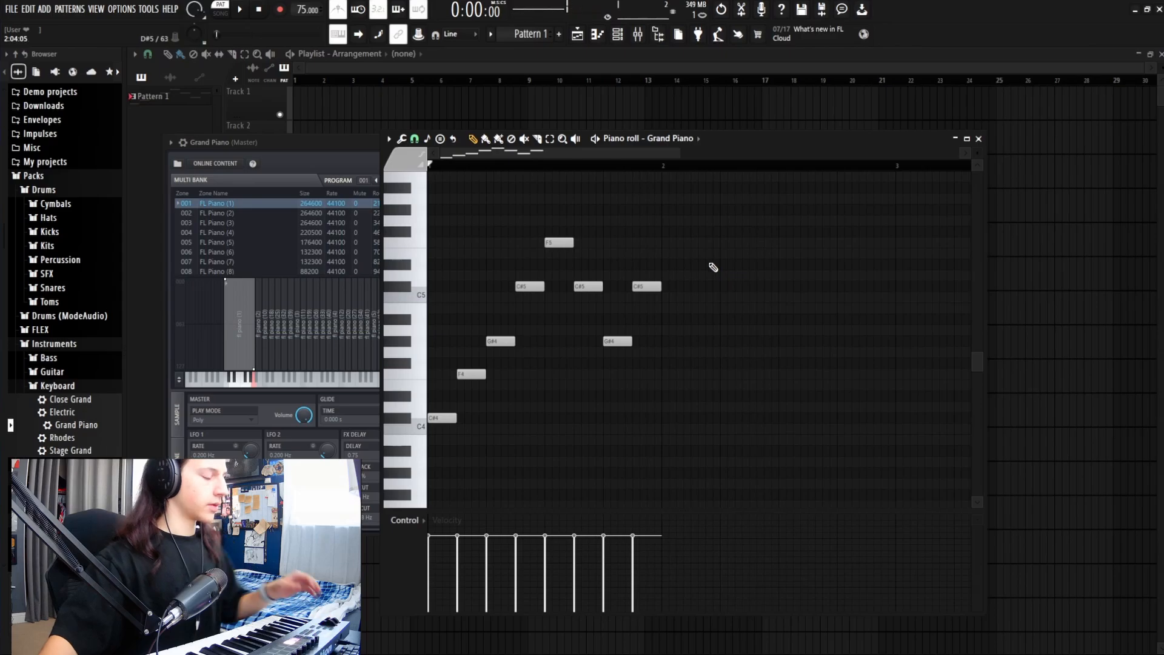
pyautogui.click(550, 139)
pyautogui.moveTo(753, 477); pyautogui.dragTo(382, 185)
# Step: Duplicate the selected eight-note phrase into bar 2 with Ctrl+B and play it back
pyautogui.click(472, 138)
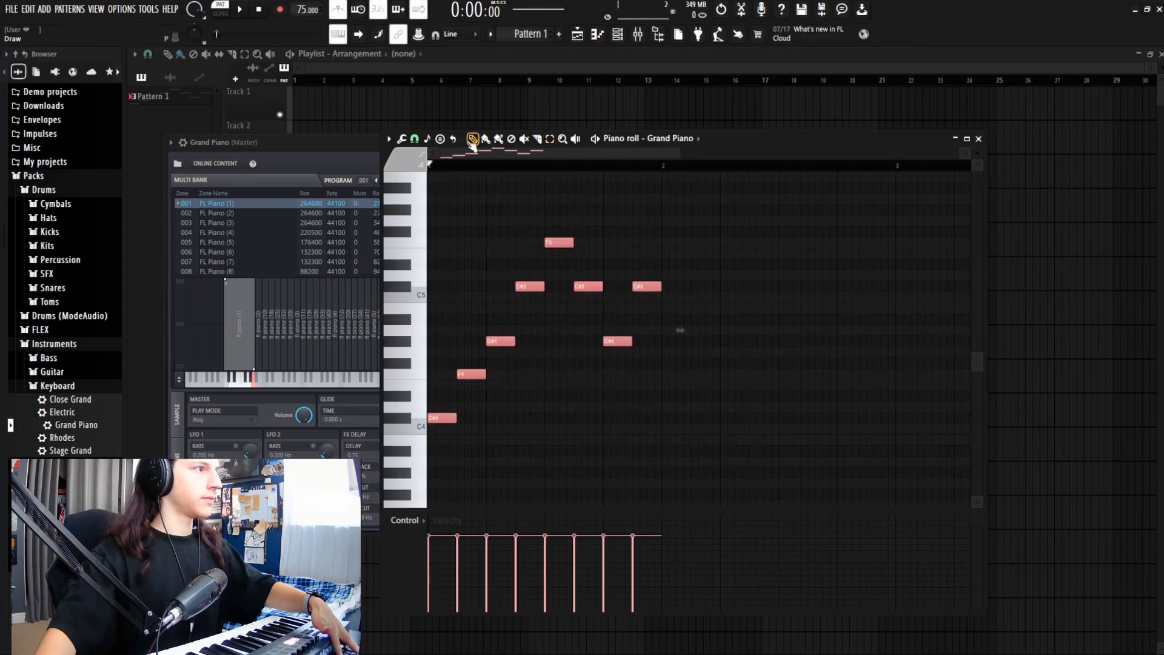
pyautogui.click(662, 168)
pyautogui.hotkey('ctrl', 'b')
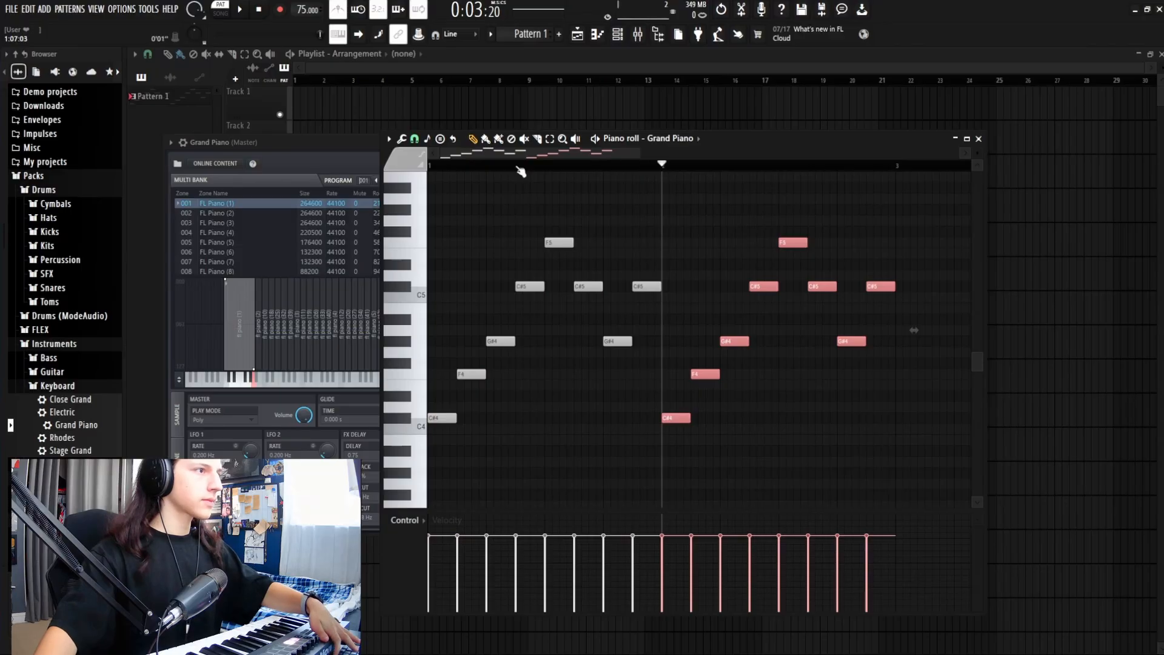
pyautogui.press('space')
pyautogui.moveTo(641, 154); pyautogui.dragTo(707, 153)
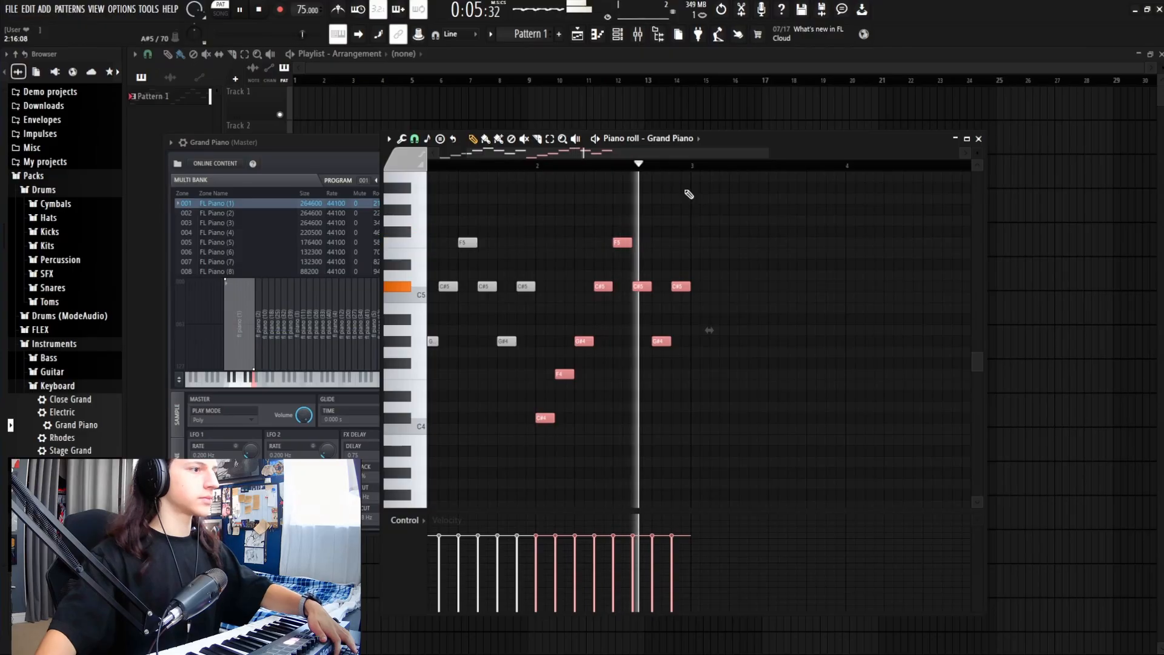
pyautogui.press('space')
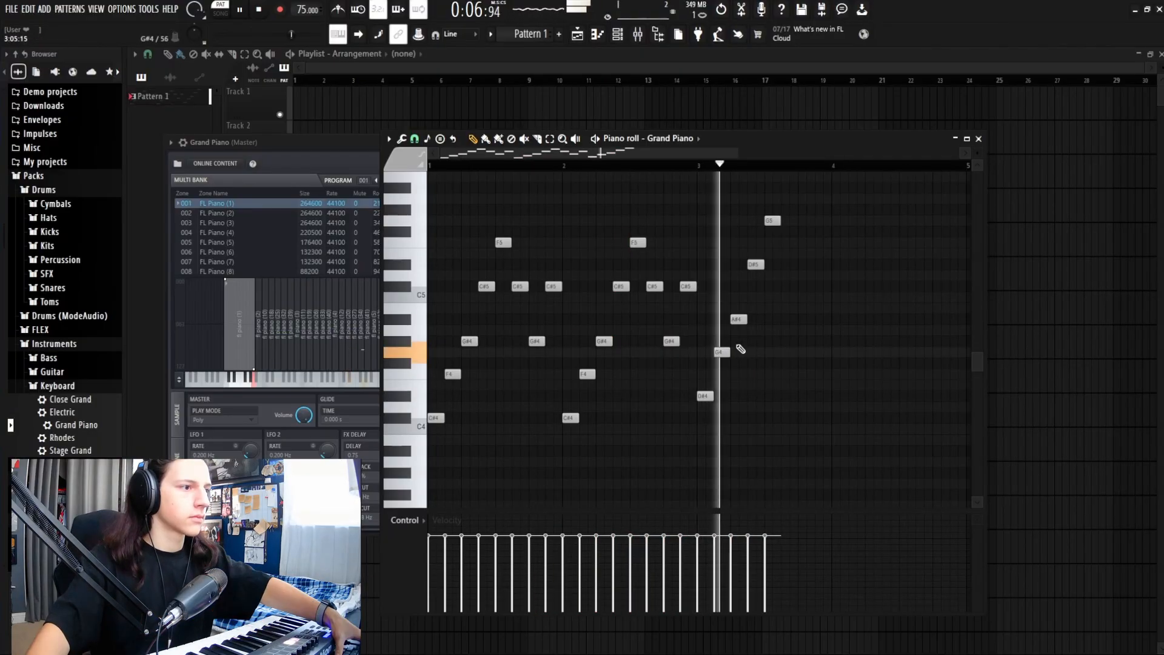
pyautogui.press('space')
# Step: Add D#5, A#4 and another D#5 after G5, play the melody, and drop the low note to C4
pyautogui.click(780, 264)
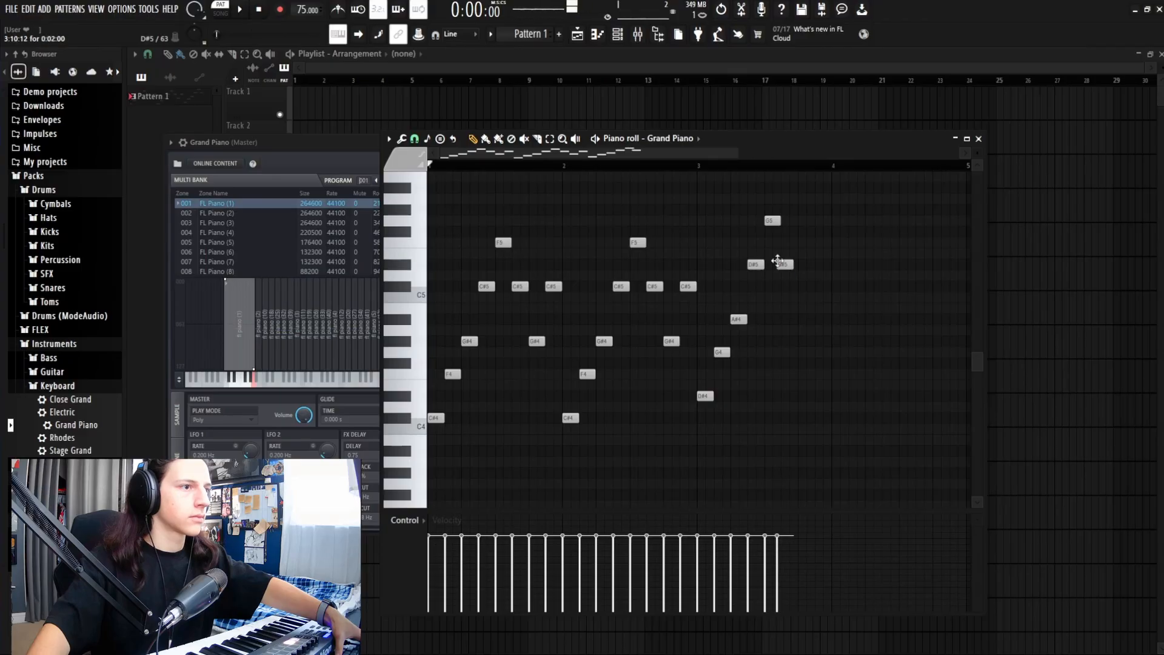
pyautogui.moveTo(784, 264); pyautogui.dragTo(790, 264)
pyautogui.click(802, 319)
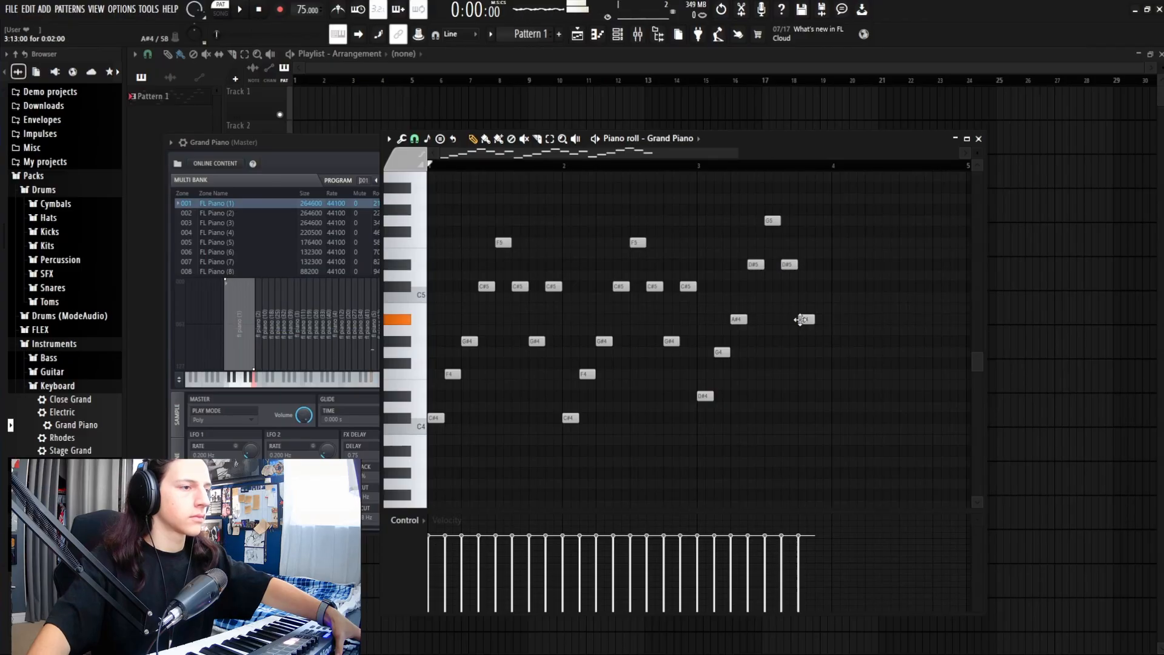
pyautogui.click(819, 264)
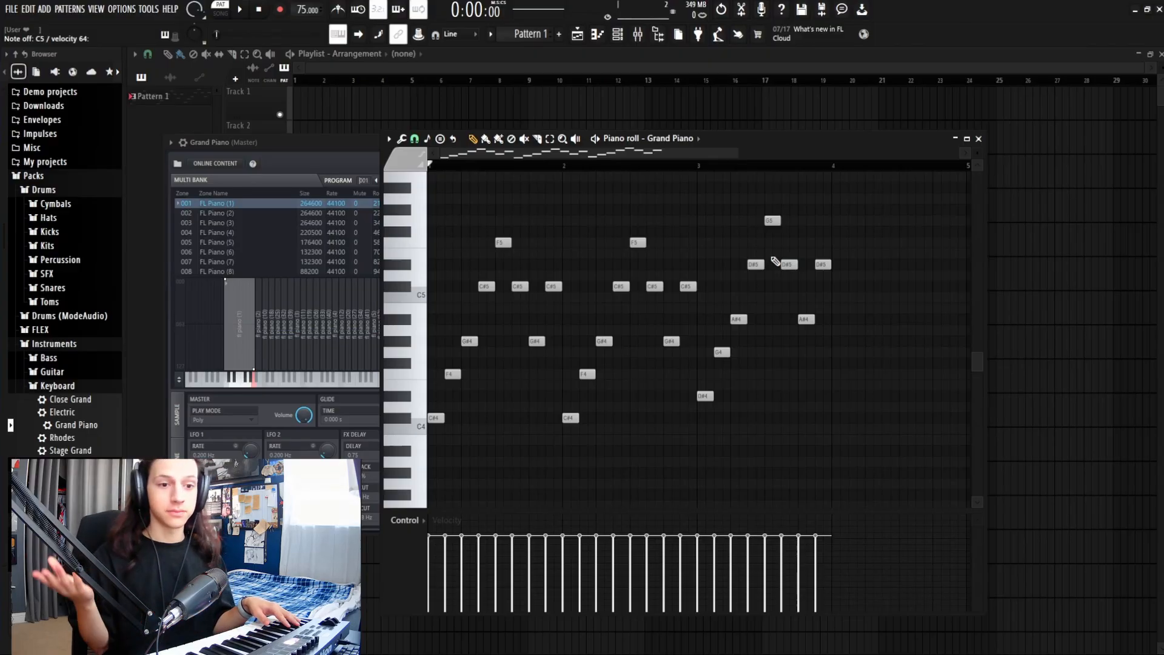
pyautogui.press('space')
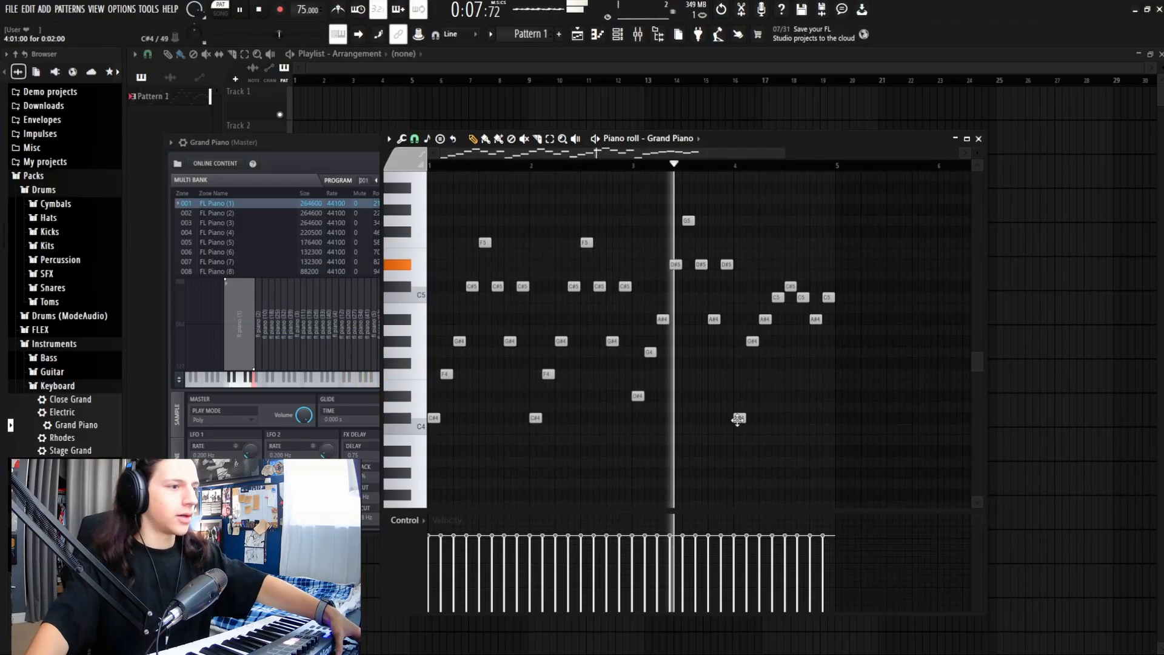
pyautogui.press('space')
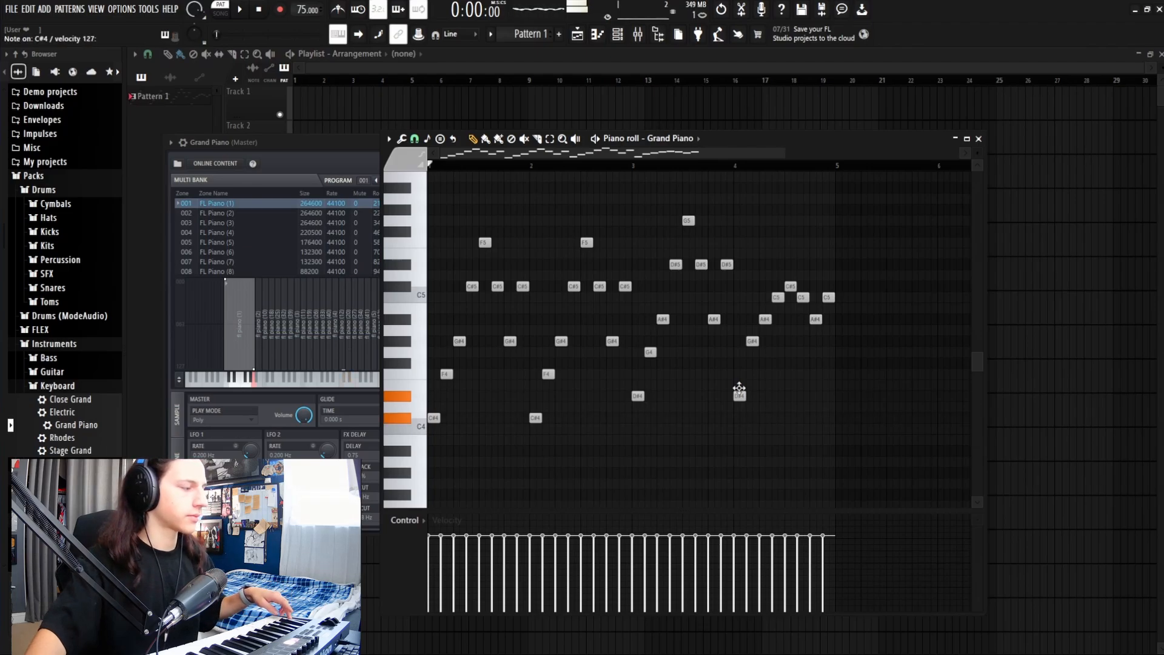
pyautogui.moveTo(739, 389); pyautogui.dragTo(739, 430)
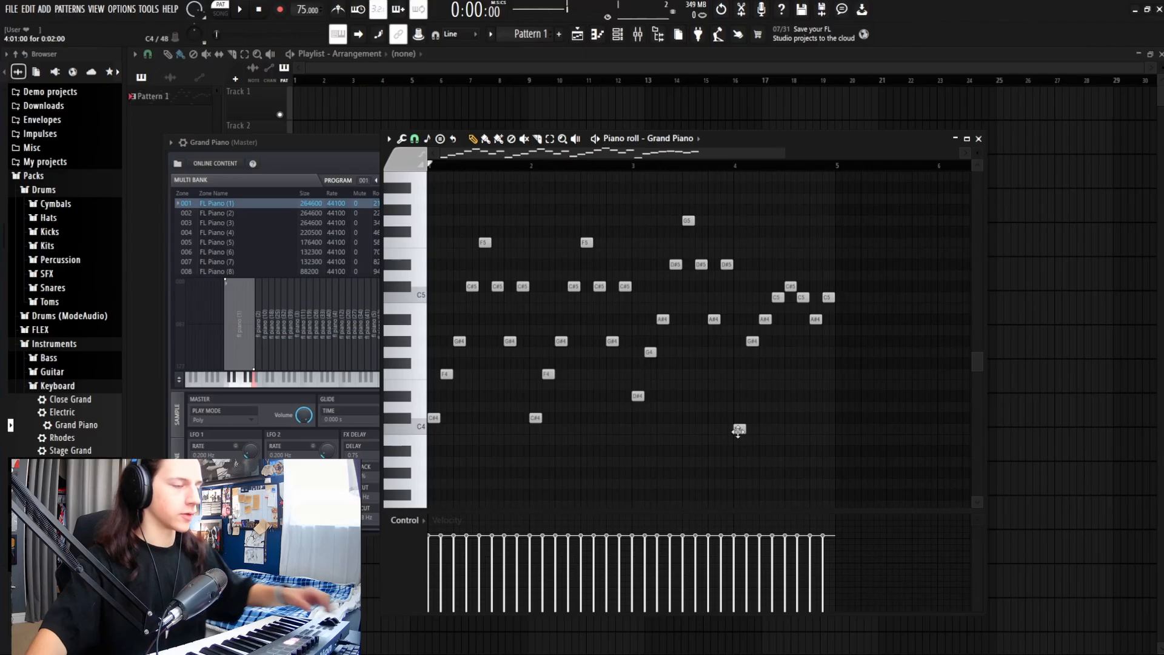
# Step: Lower the bar-4 G#4 note to G4 and audition the change from bar 4
pyautogui.click(736, 166)
pyautogui.press('space')
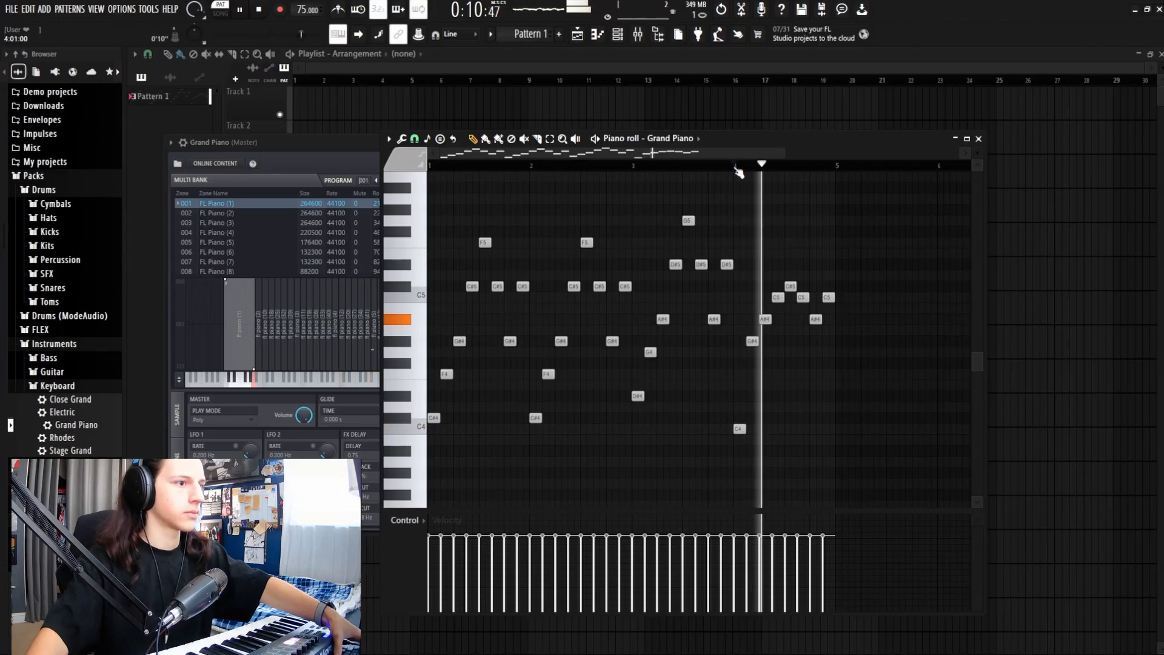
pyautogui.press('space')
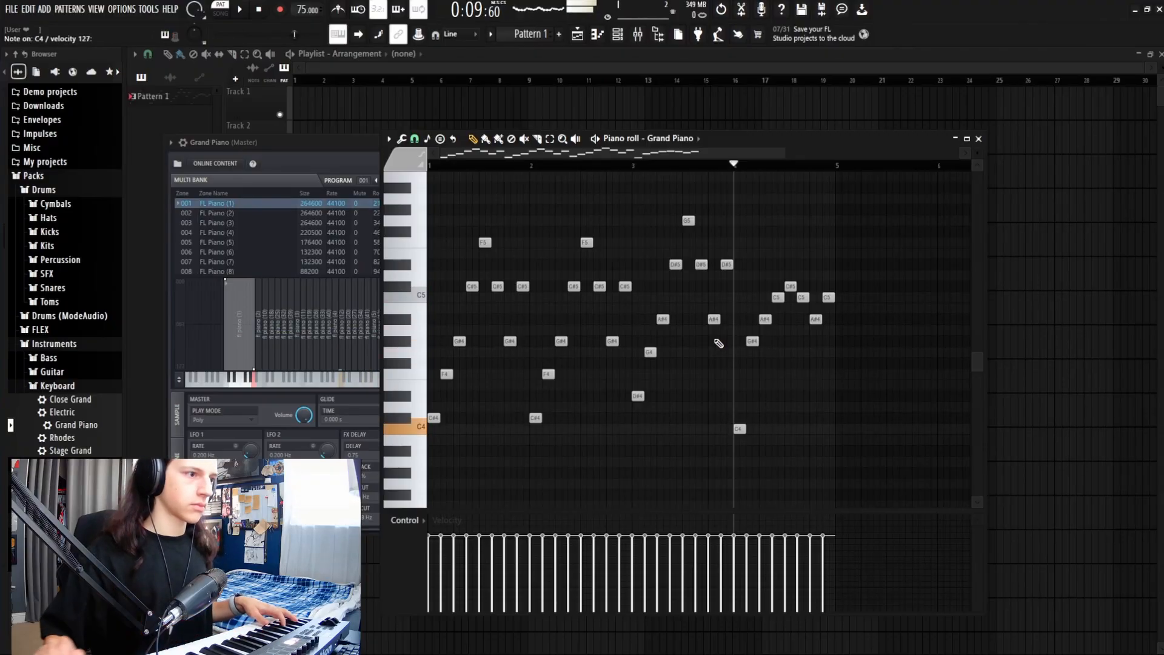
pyautogui.moveTo(753, 341); pyautogui.dragTo(752, 352)
pyautogui.press('space')
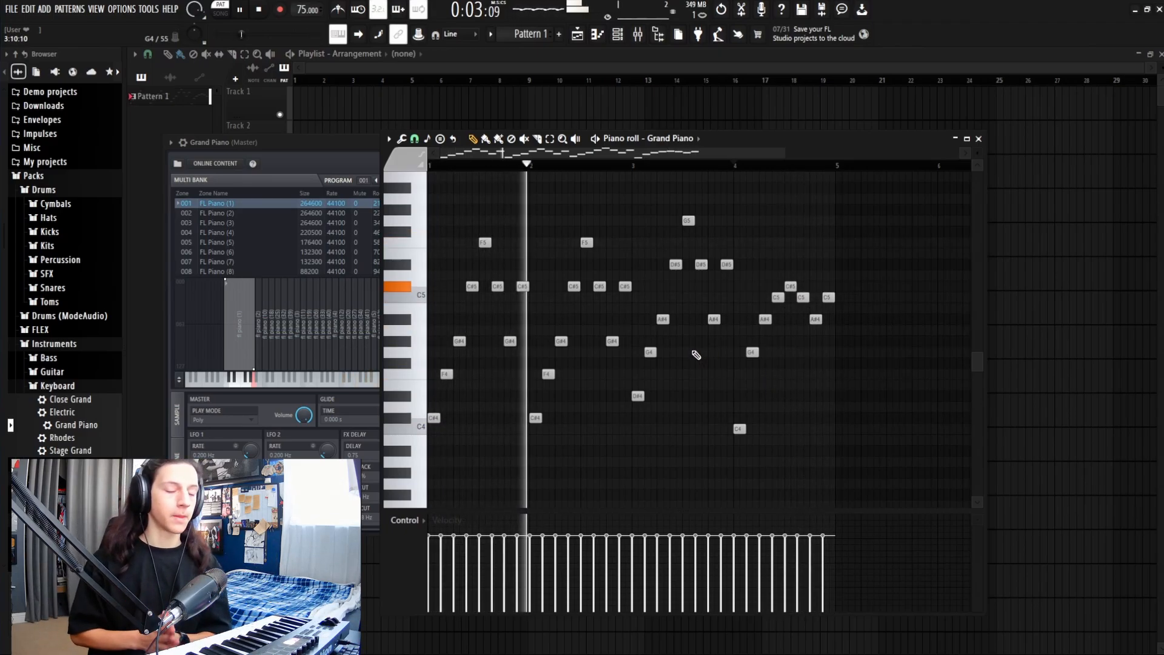
pyautogui.press('space')
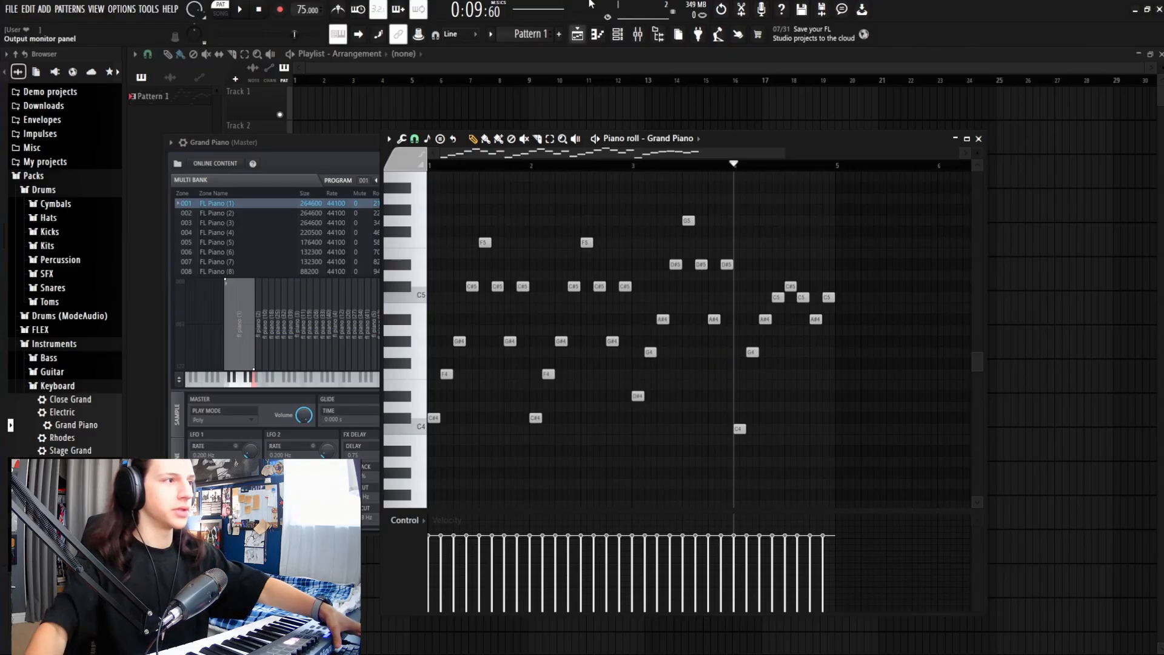
# Step: Rewind to bar 1 and play the whole chord pattern
pyautogui.moveTo(698, 166); pyautogui.dragTo(406, 175)
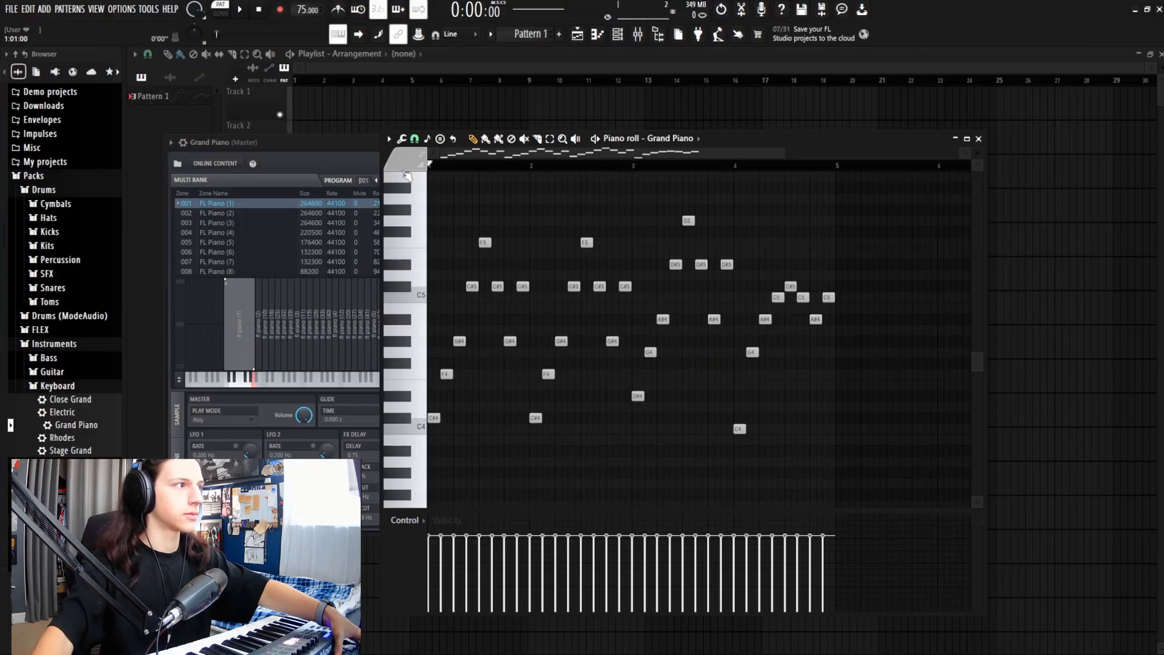
pyautogui.press('space')
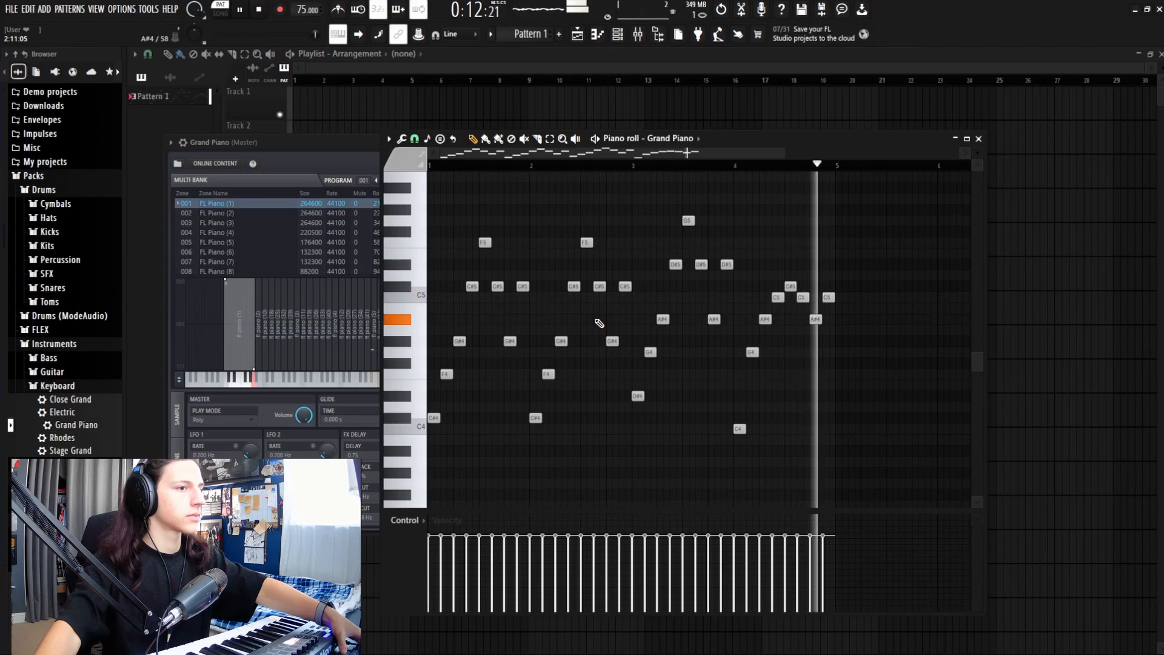
pyautogui.press('space')
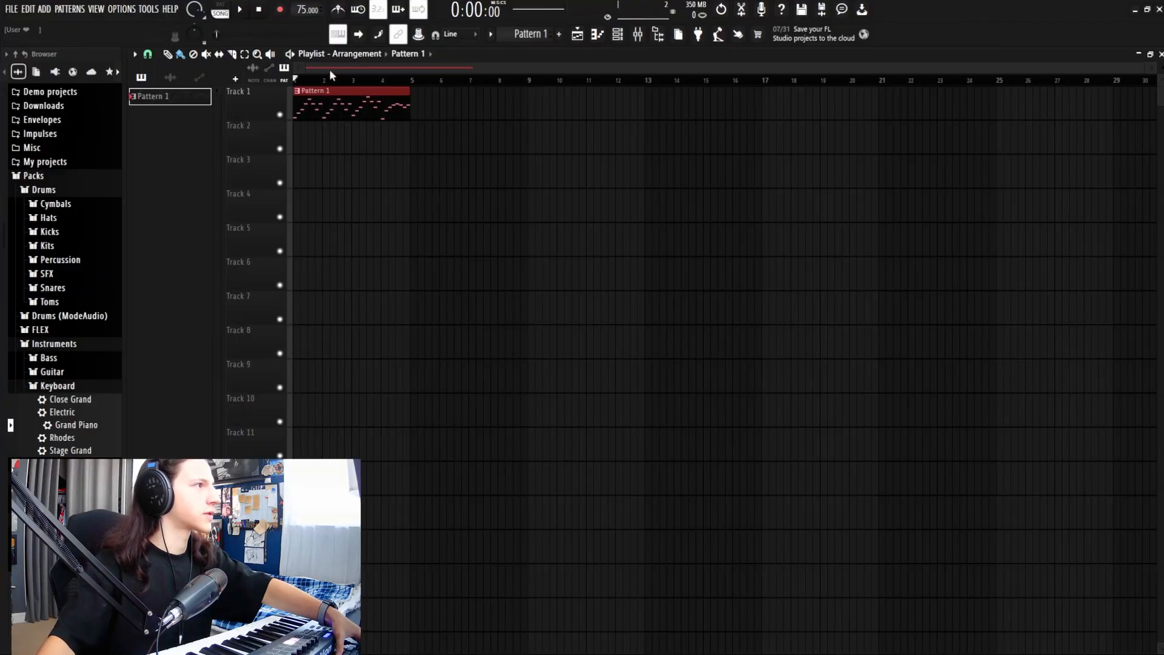
# Step: Play the four-bar piano arrangement, then collapse the Keyboard folder in the browser
pyautogui.press('space')
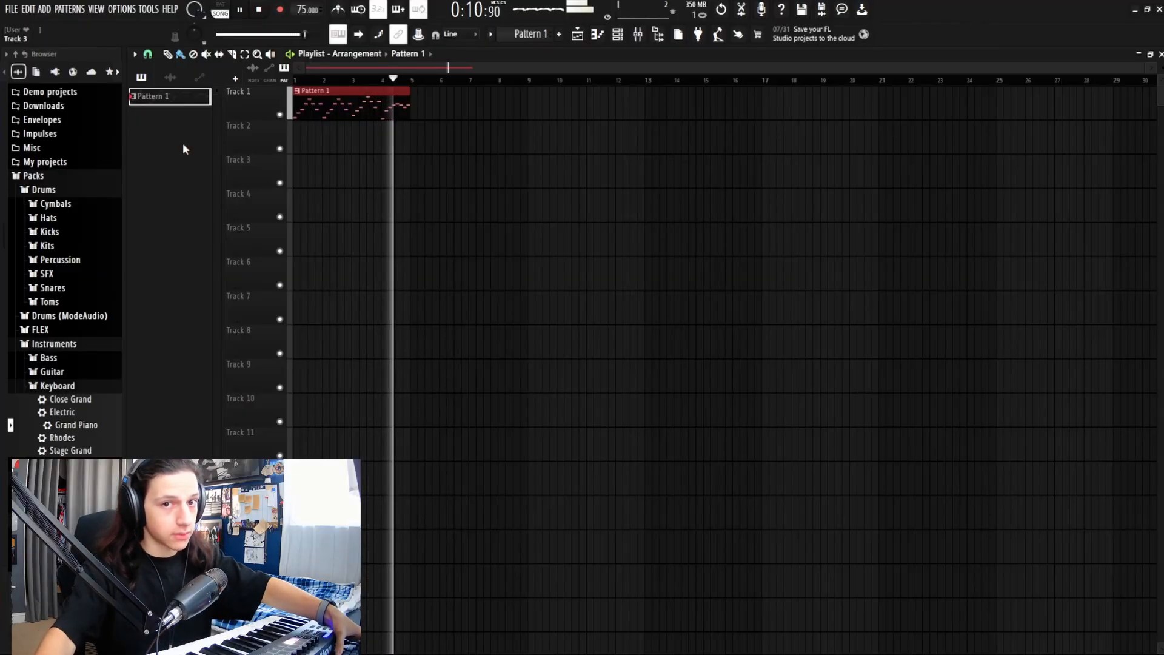
pyautogui.press('space')
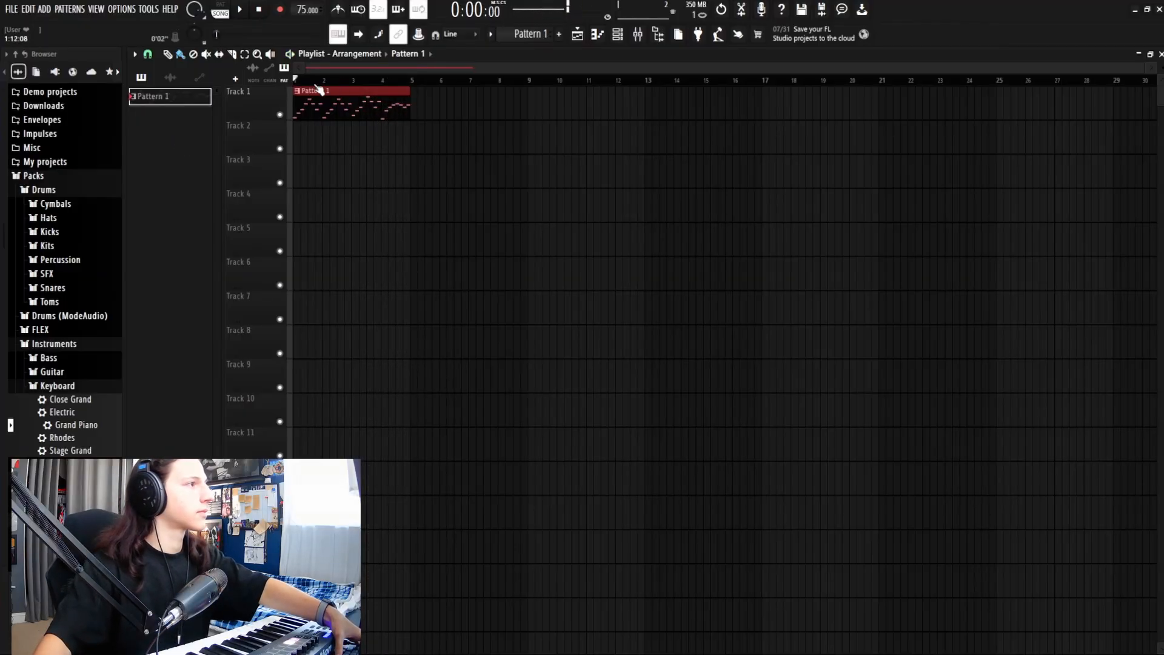
pyautogui.click(90, 386)
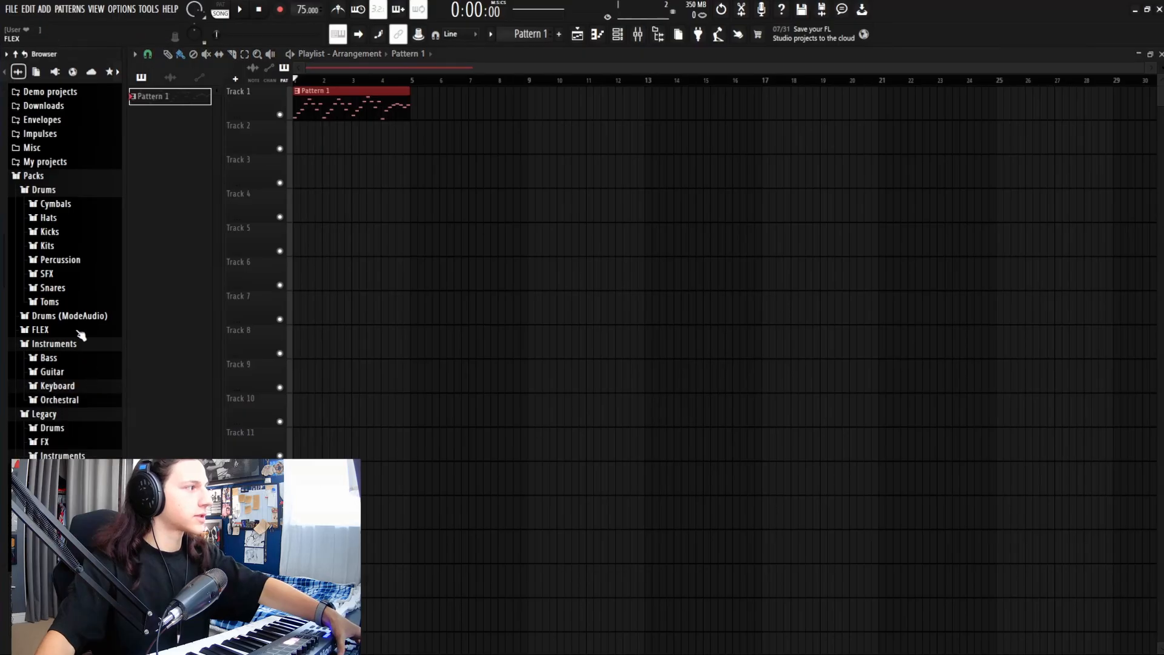
# Step: Preview the 707, 808 and 909 kicks and place the 808 Kick at bar 1 of Track 2
pyautogui.click(58, 232)
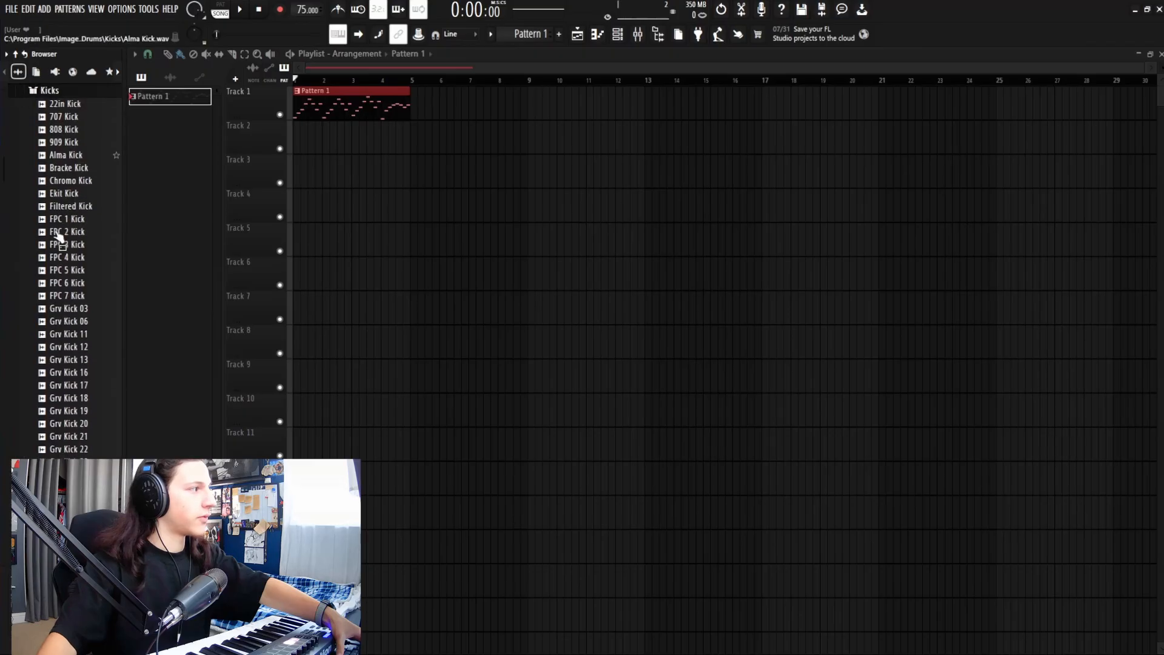
pyautogui.click(67, 120)
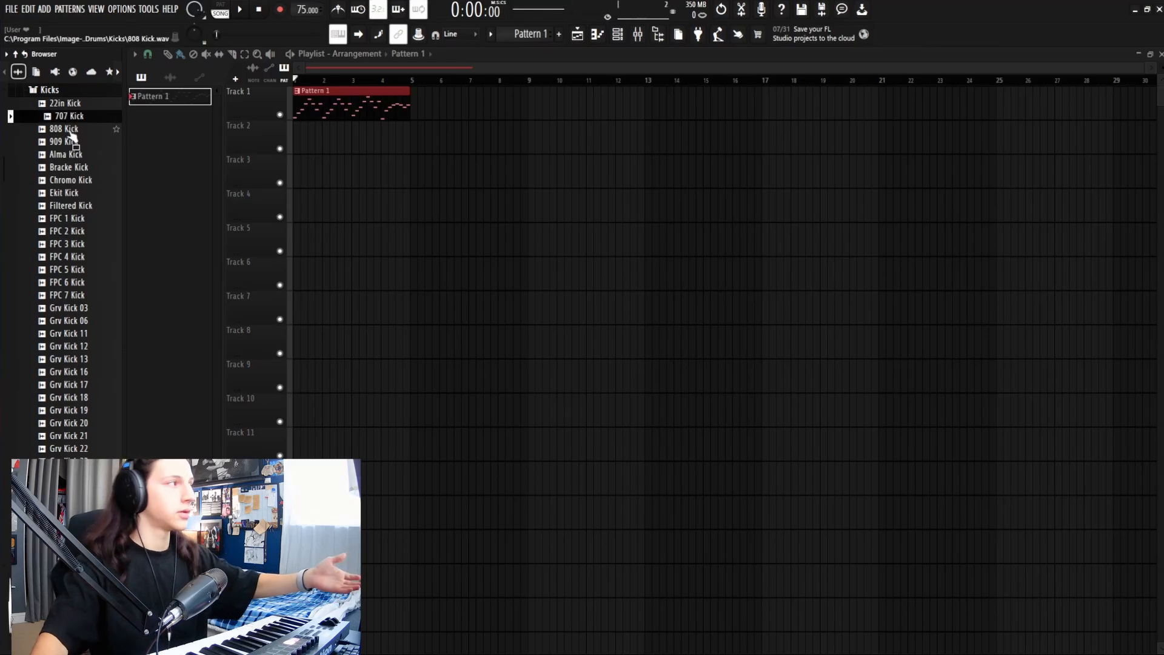
pyautogui.click(69, 130)
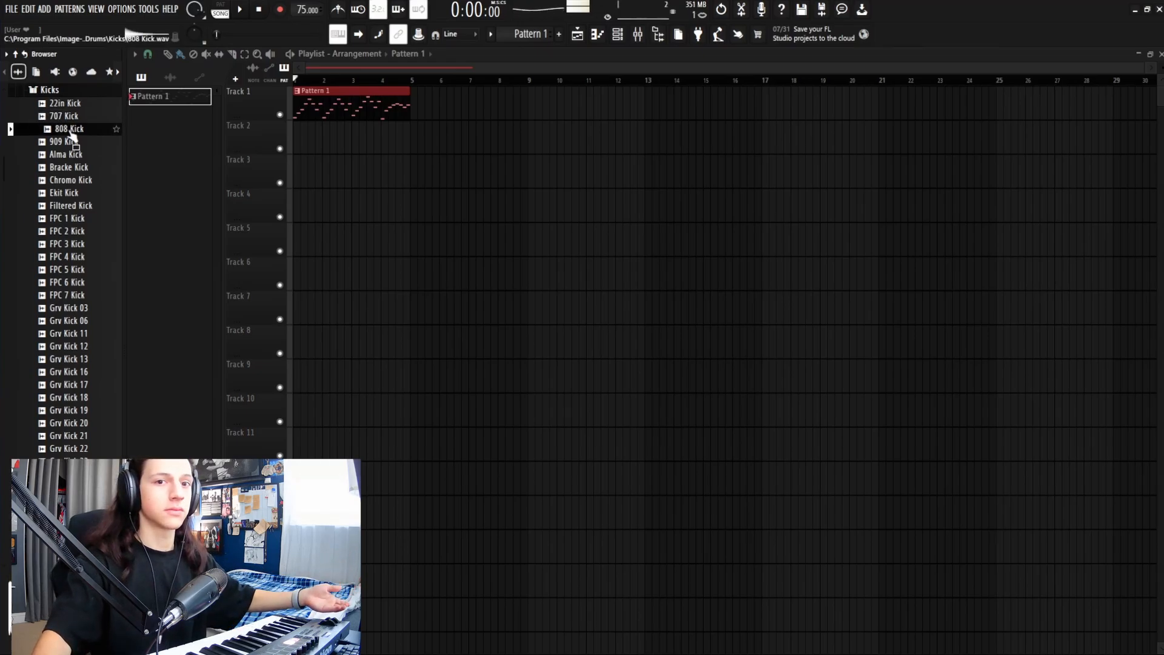
pyautogui.click(77, 143)
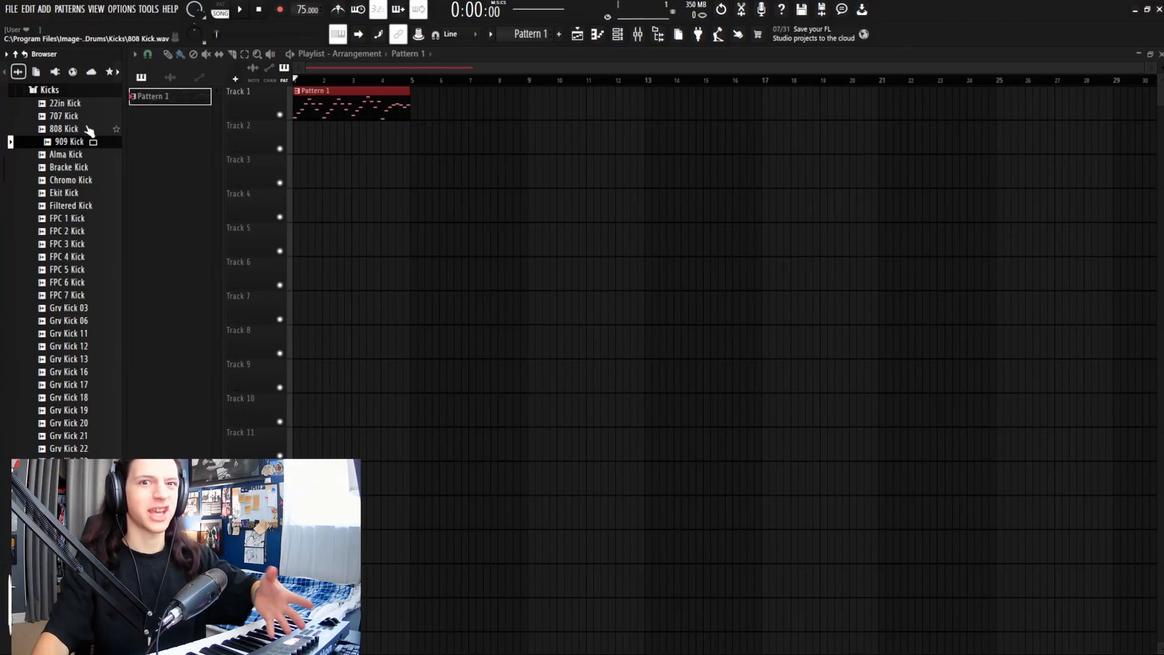
pyautogui.click(85, 131)
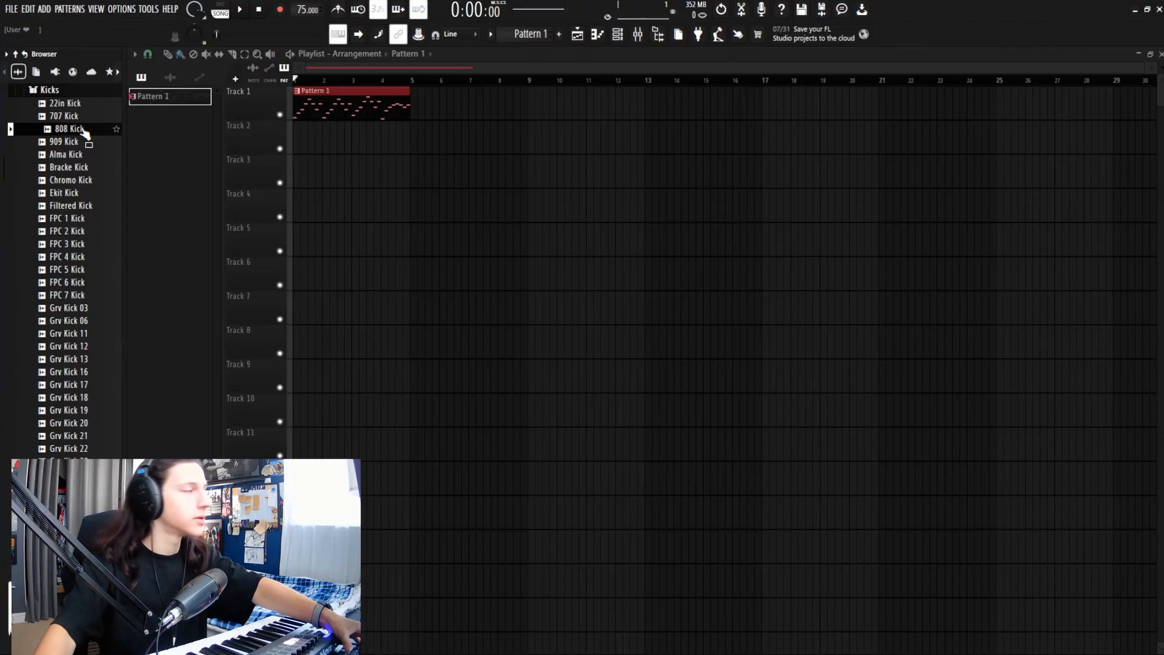
pyautogui.moveTo(296, 137); pyautogui.dragTo(294, 137)
# Step: Add 808 Kick hits at bars 2, 3 and 4 on Track 2 during playback
pyautogui.doubleClick(298, 136)
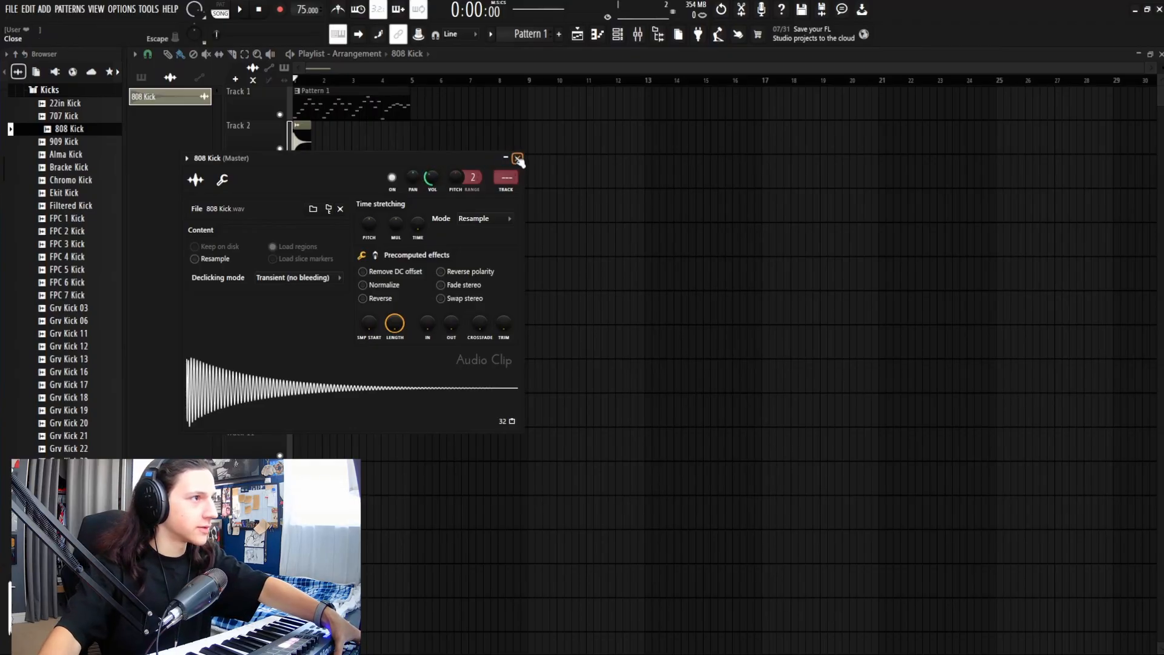
pyautogui.click(517, 158)
pyautogui.press('space')
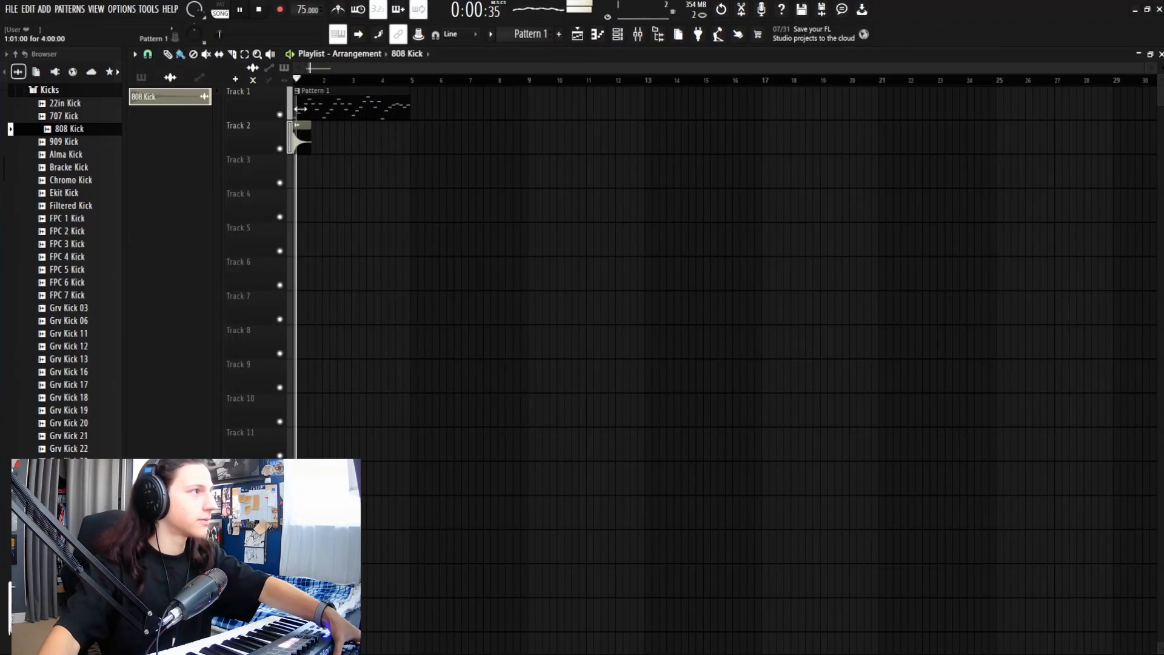
pyautogui.click(325, 139)
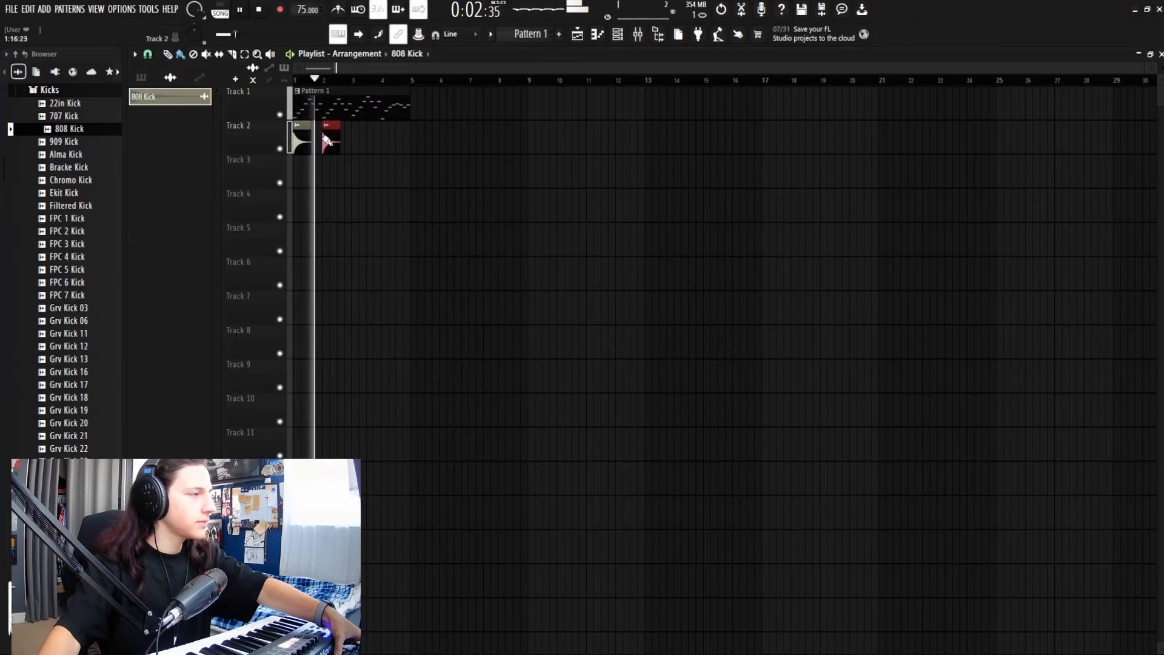
pyautogui.click(358, 139)
pyautogui.click(387, 139)
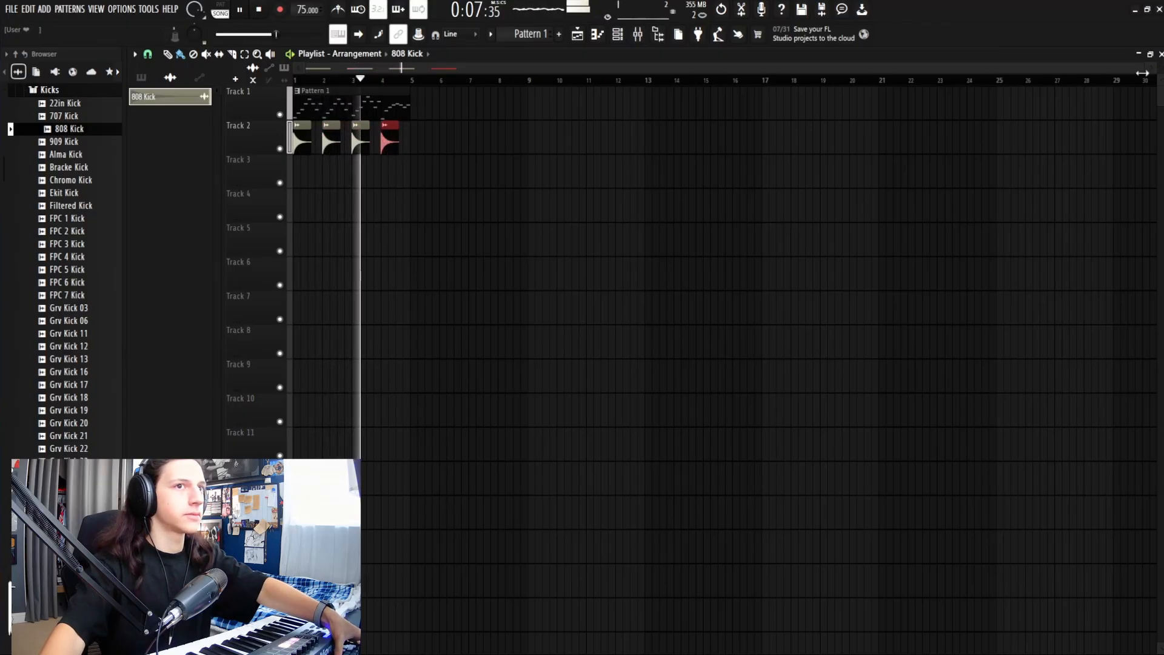
pyautogui.moveTo(1142, 73); pyautogui.dragTo(650, 90)
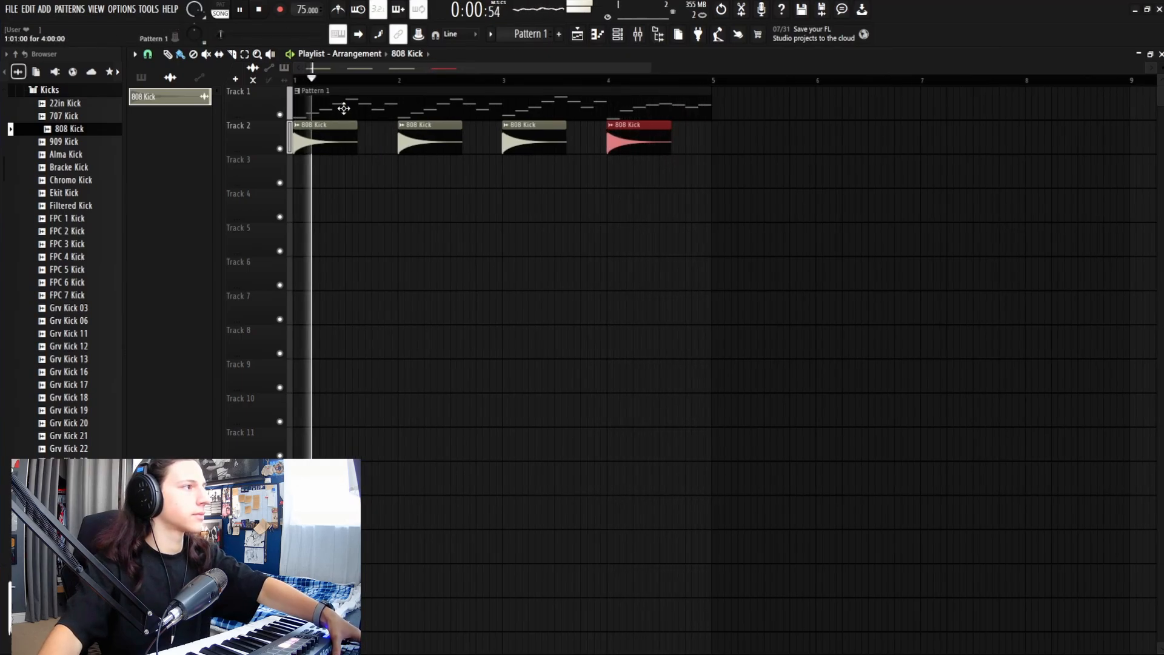
# Step: Select all Pattern 1 notes and lengthen them equally, then audition the sustained chords
pyautogui.press('space')
pyautogui.doubleClick(343, 108)
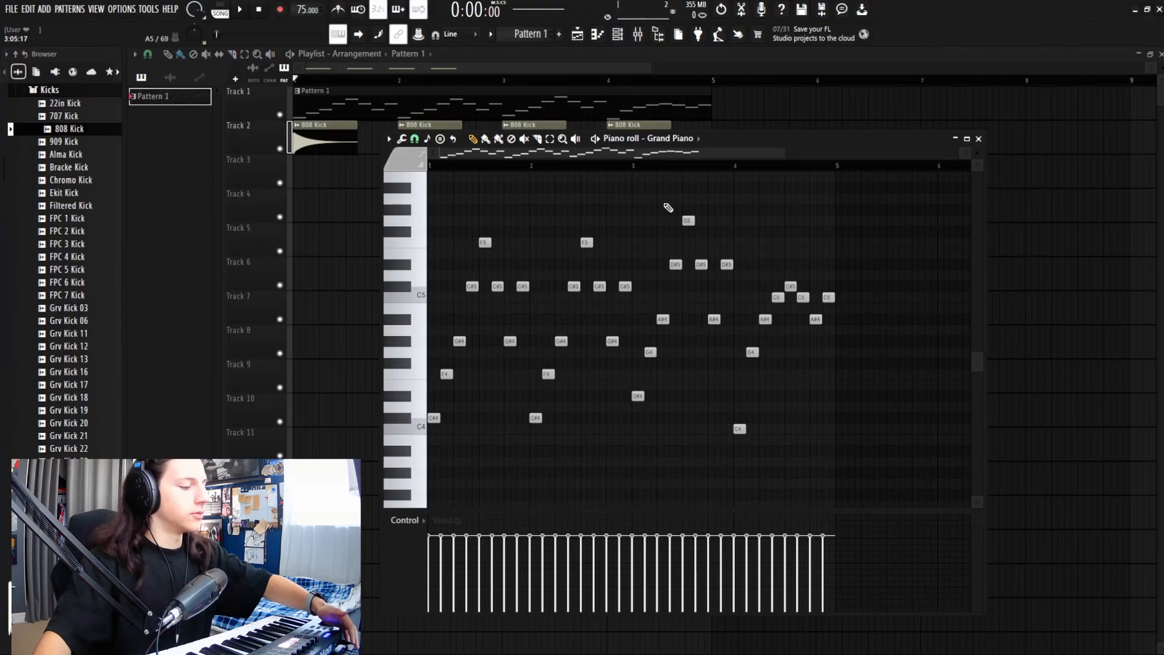
pyautogui.hotkey('ctrl', 'a')
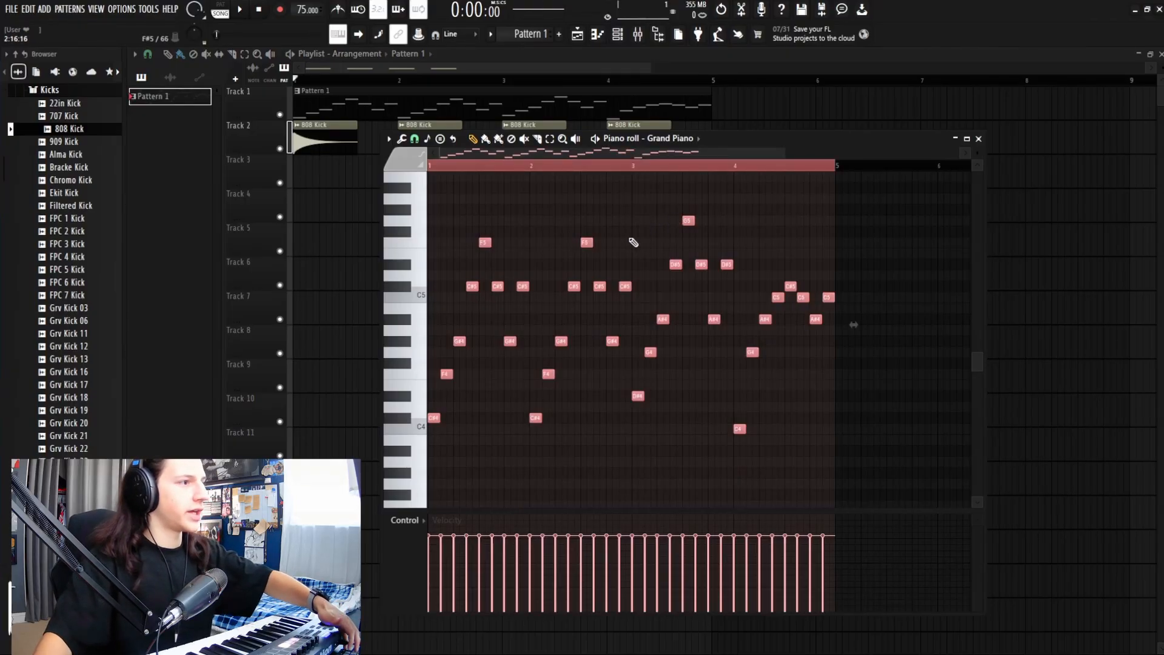
pyautogui.moveTo(438, 418); pyautogui.dragTo(466, 425)
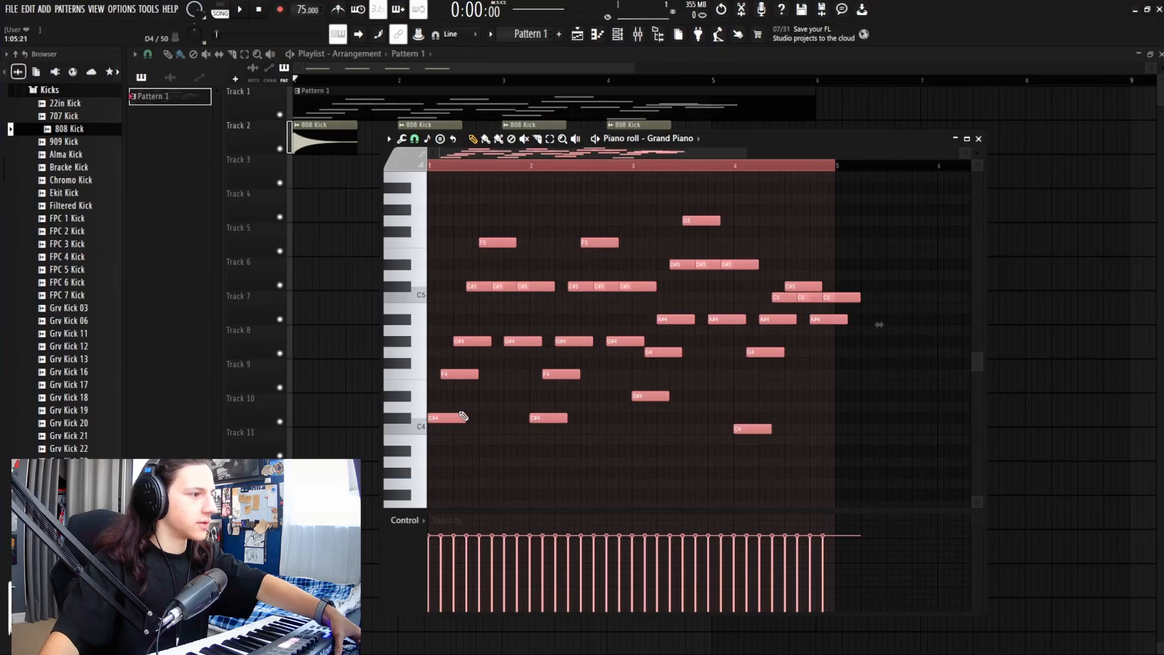
pyautogui.press('space')
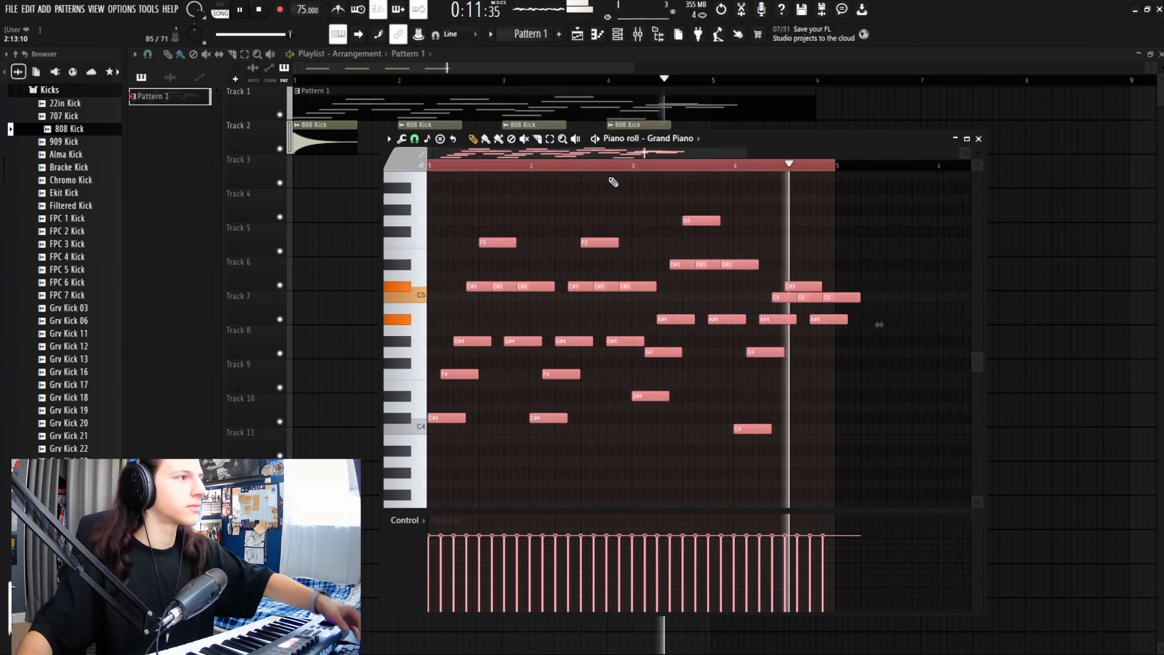
pyautogui.click(979, 138)
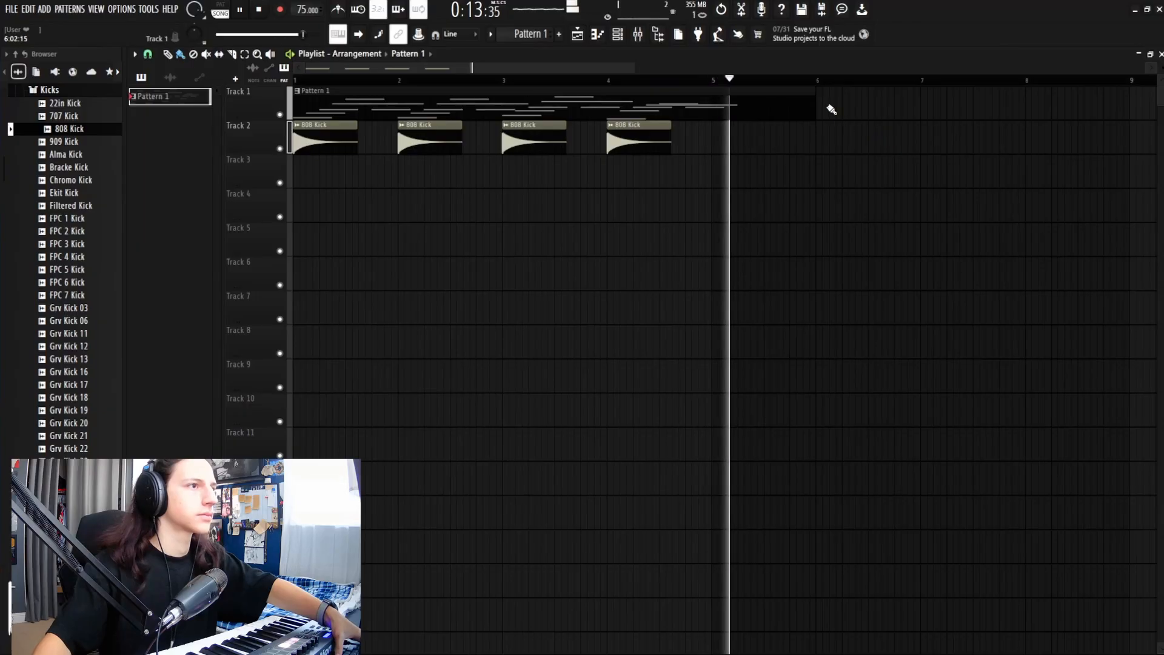
# Step: Trim Track 1's Pattern 1 clip to end at bar 5, delete the stray copy, and play the beat
pyautogui.press('space')
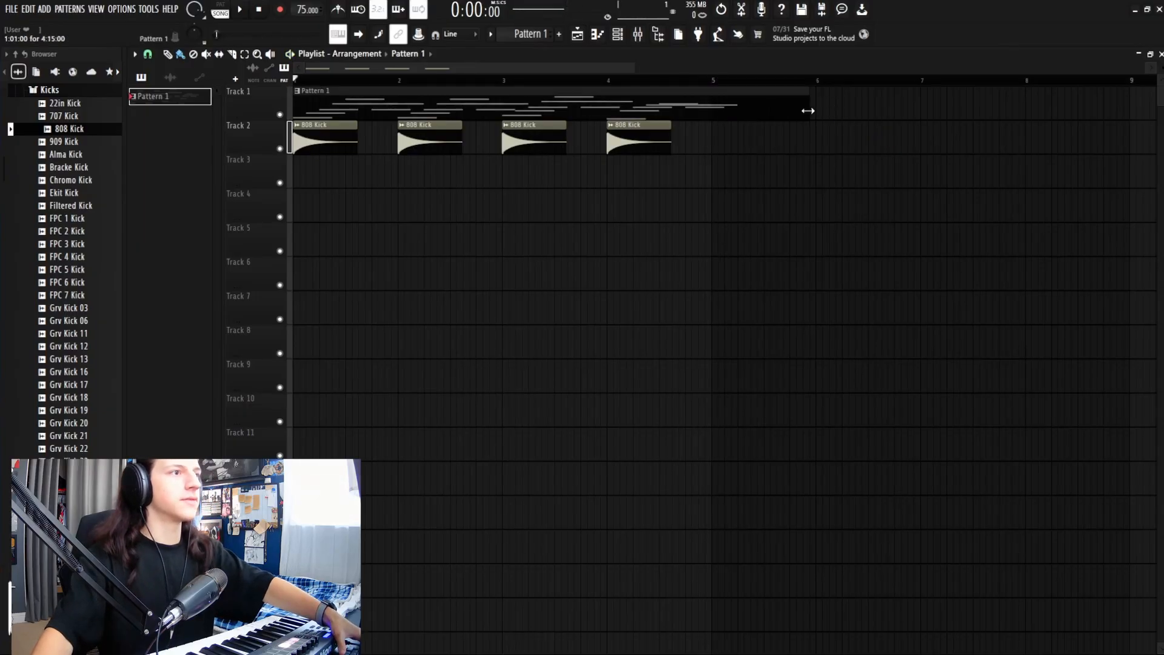
pyautogui.moveTo(761, 110); pyautogui.dragTo(739, 111)
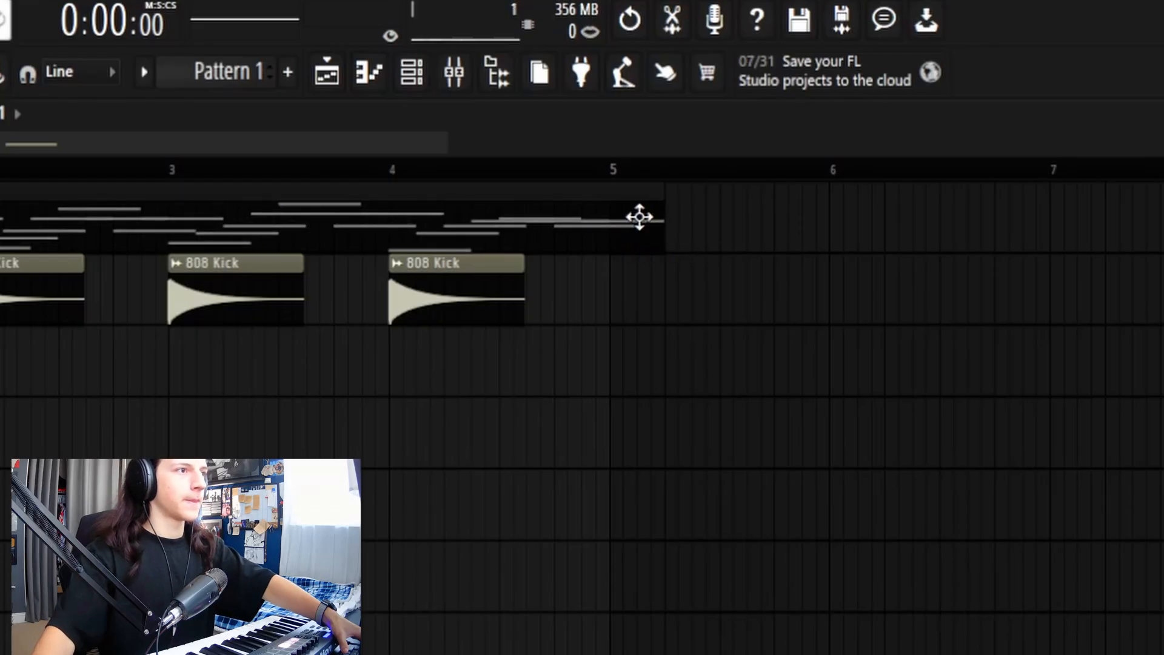
pyautogui.click(617, 301)
pyautogui.moveTo(744, 251); pyautogui.dragTo(743, 219)
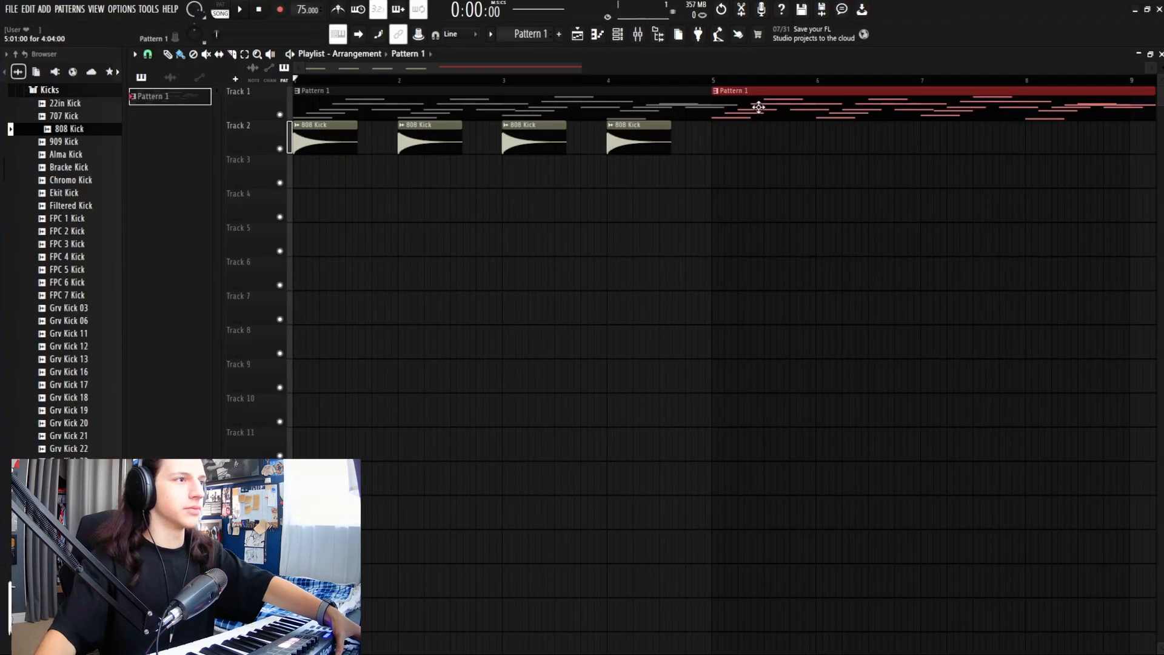
pyautogui.moveTo(756, 132); pyautogui.dragTo(747, 149)
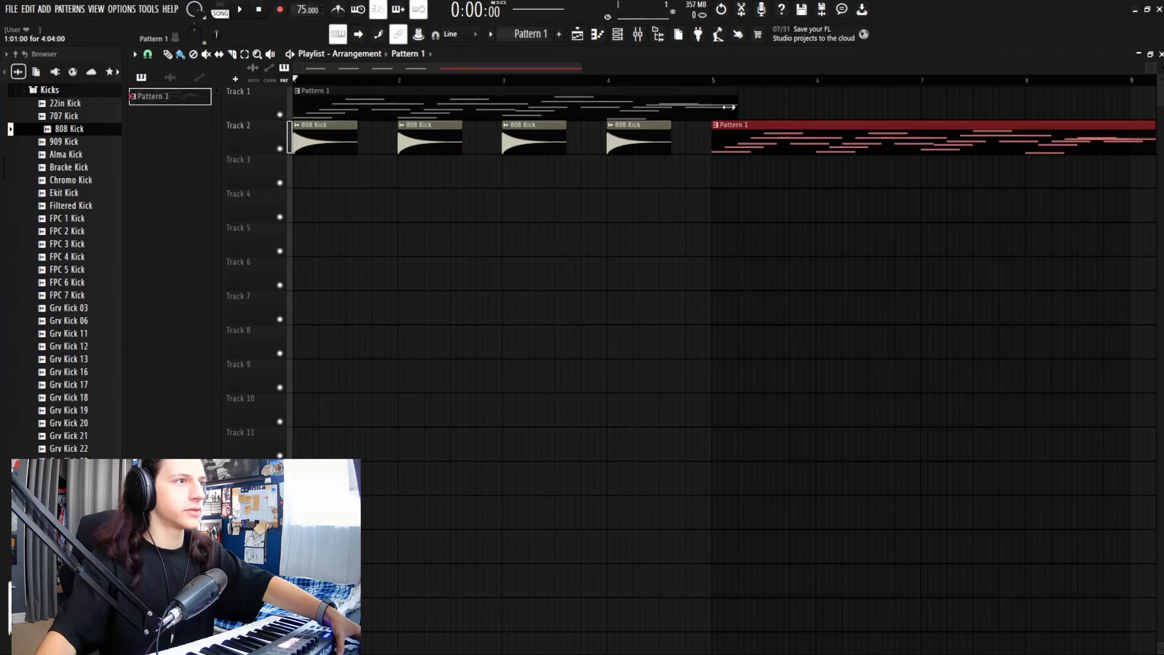
pyautogui.moveTo(727, 107); pyautogui.dragTo(707, 111)
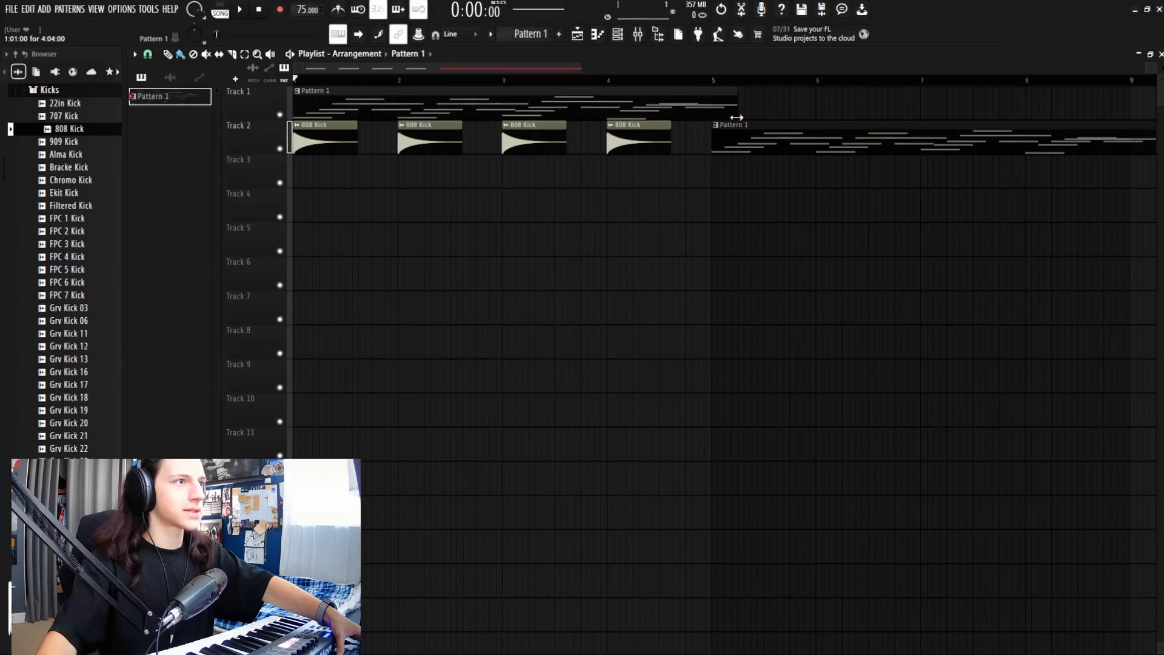
pyautogui.rightClick(739, 130)
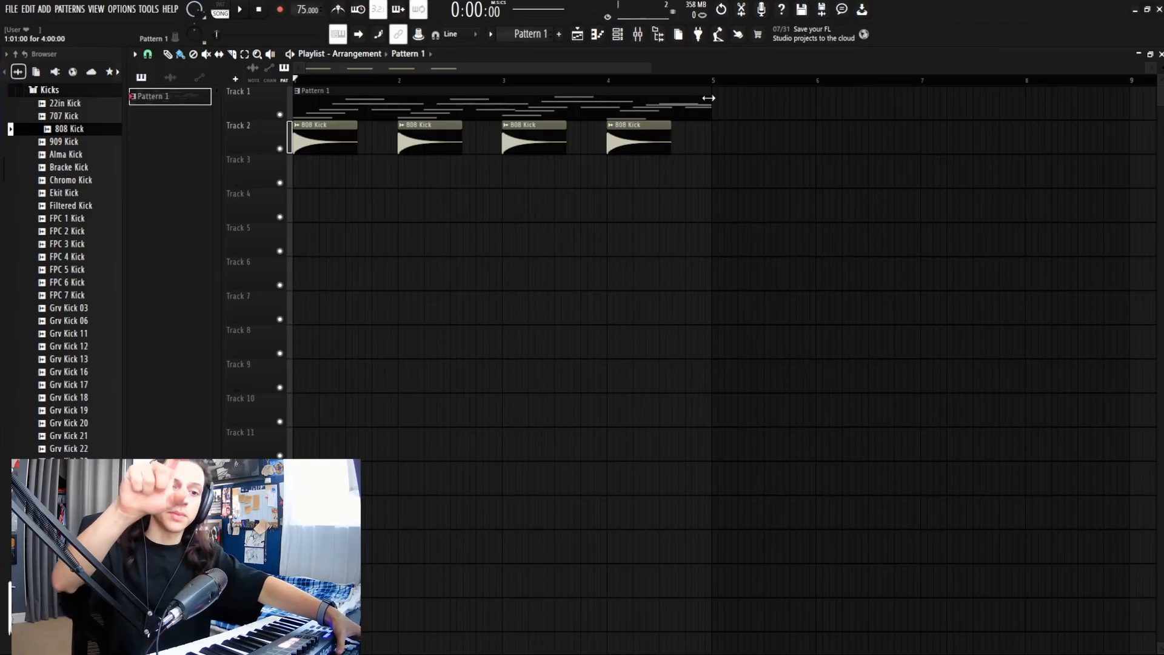
pyautogui.press('space')
pyautogui.click(419, 139)
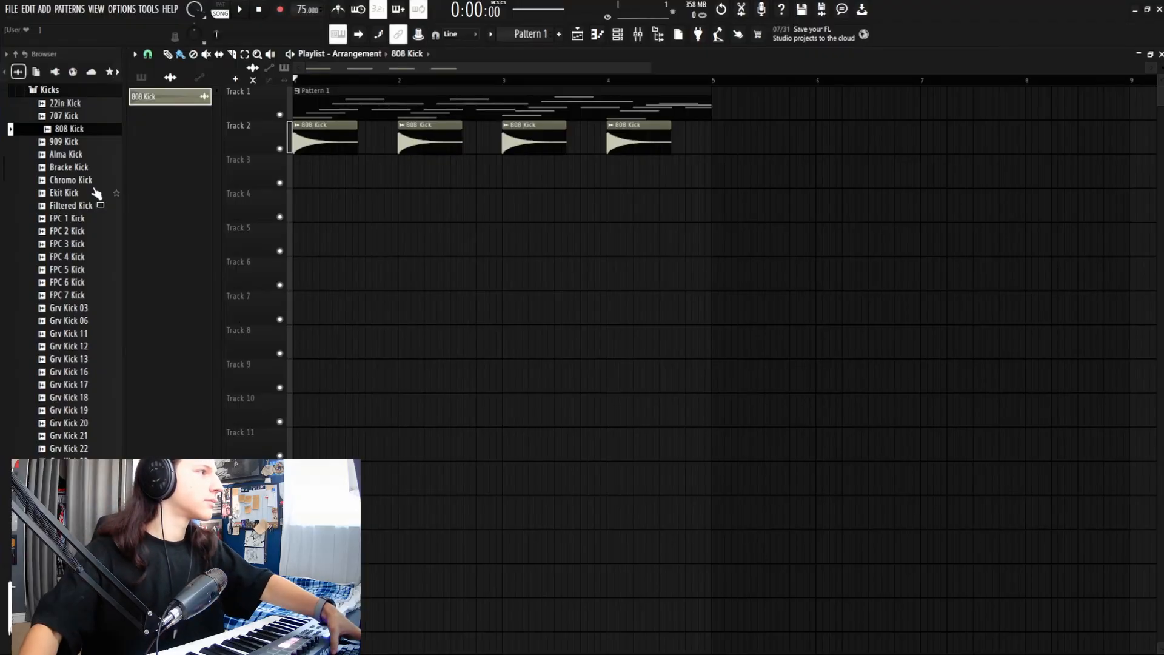
pyautogui.press('space')
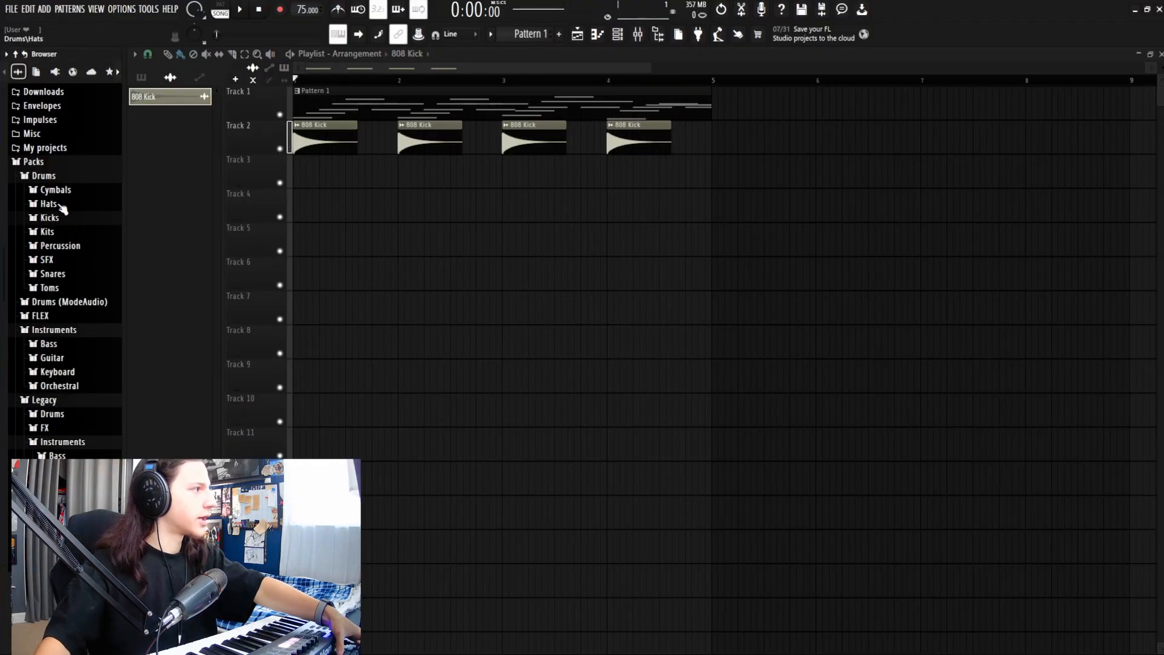
# Step: Load the 808 CH hi-hat from the Hats folder and paint it along Track 3 through bar 5
pyautogui.click(61, 206)
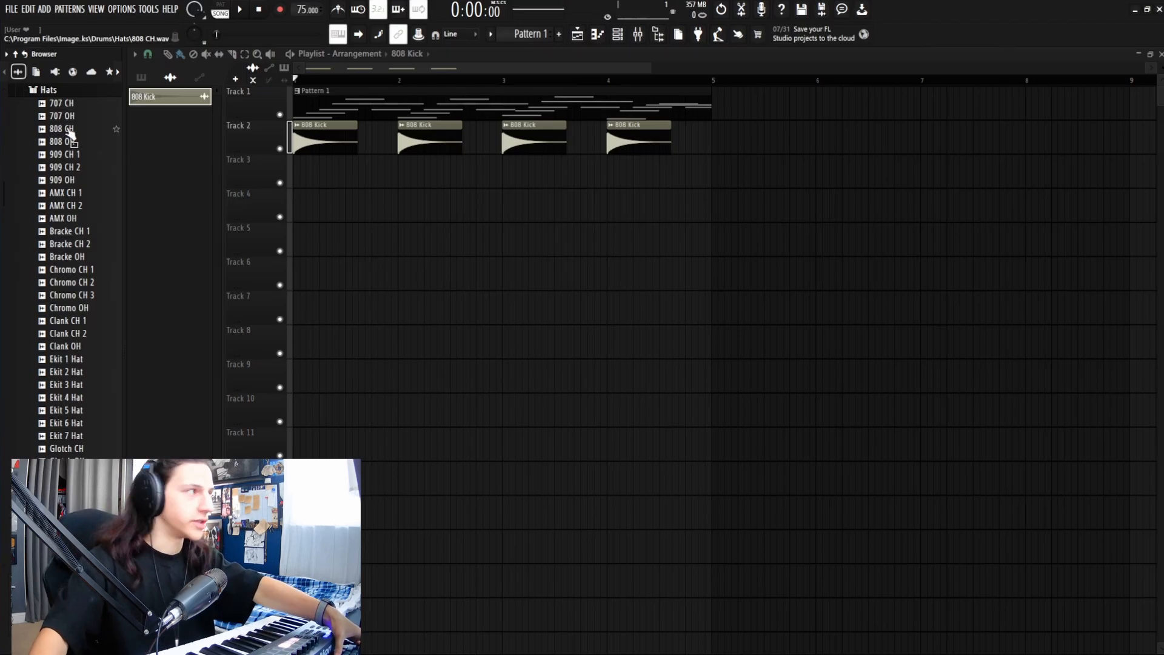
pyautogui.click(194, 118)
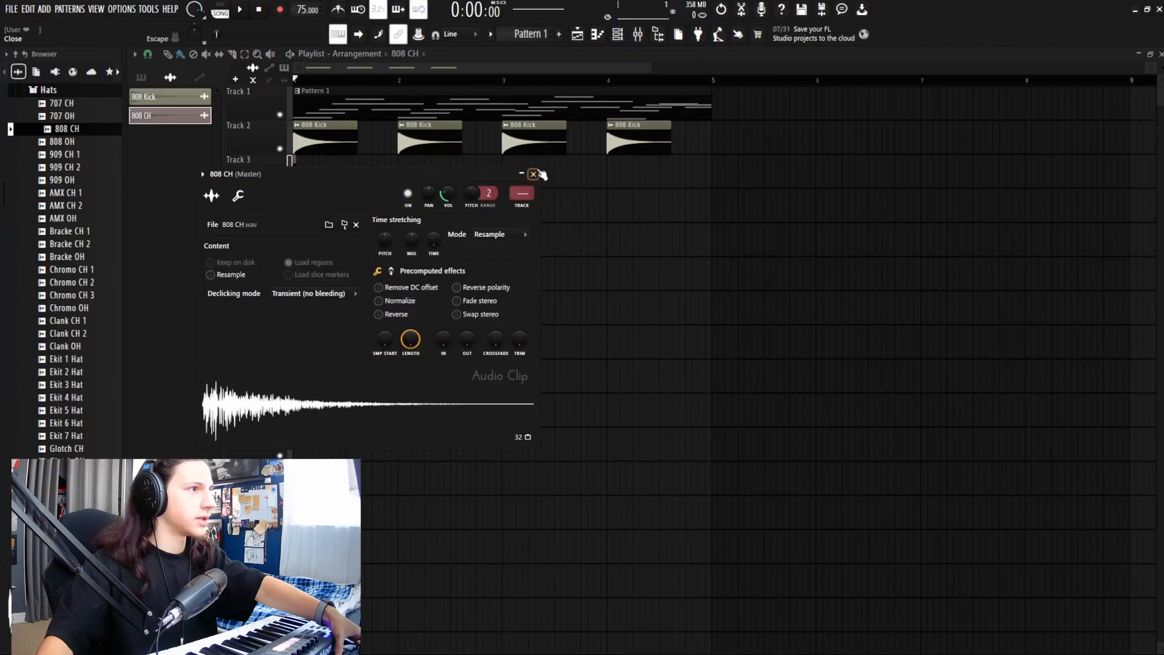
pyautogui.click(534, 175)
pyautogui.press('space')
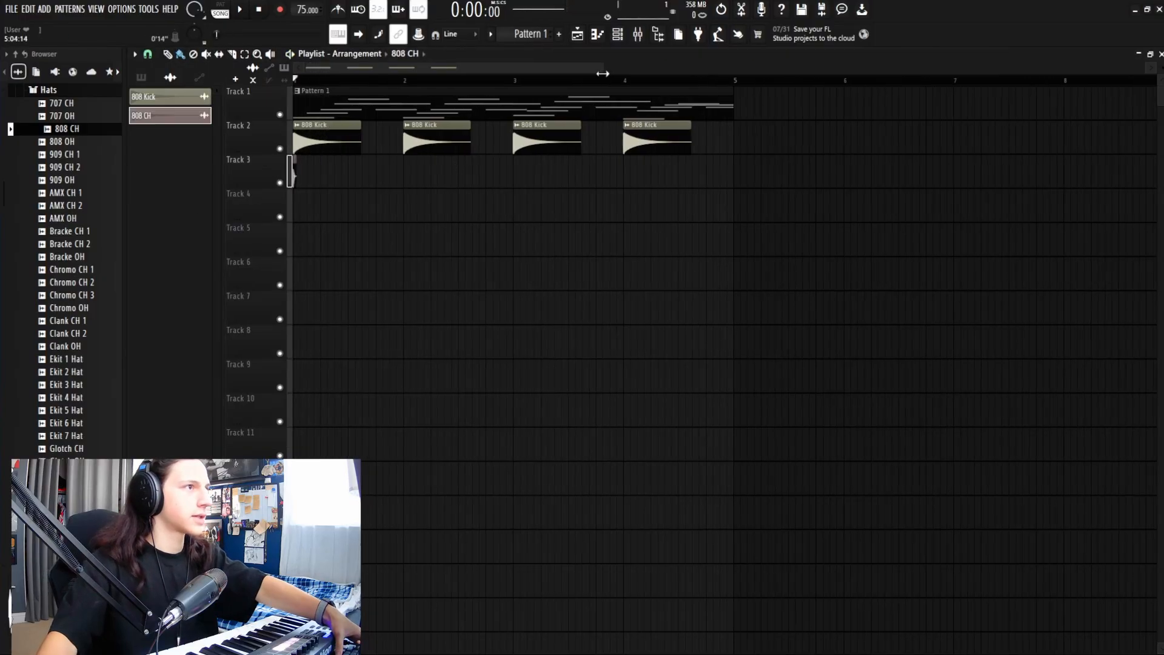
pyautogui.moveTo(652, 66); pyautogui.dragTo(568, 66)
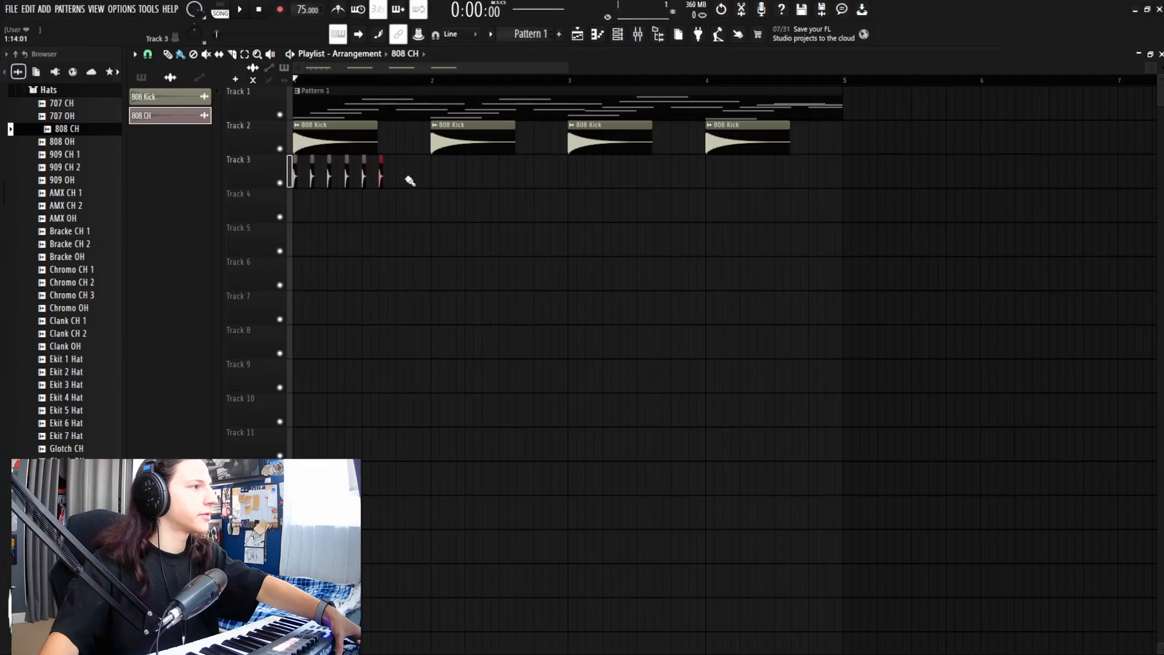
pyautogui.moveTo(417, 184); pyautogui.dragTo(550, 240)
pyautogui.press('space')
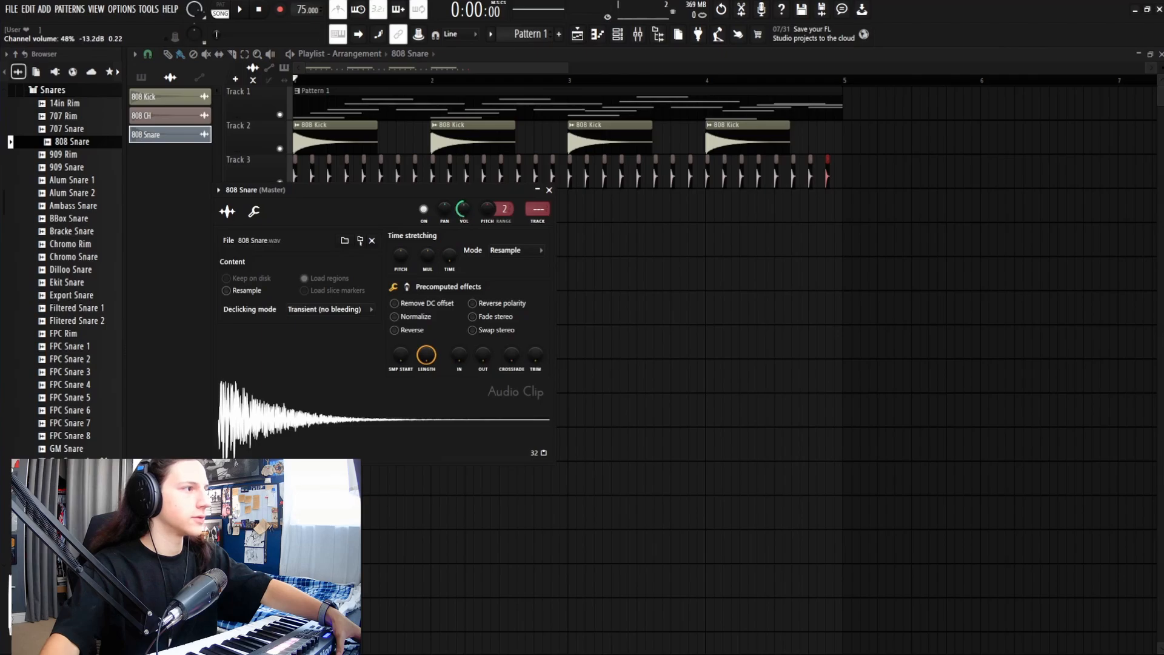
# Step: Place two 808 Snare clips on Track 4 and shorten the snare clip on Track 5
pyautogui.click(548, 190)
pyautogui.click(374, 212)
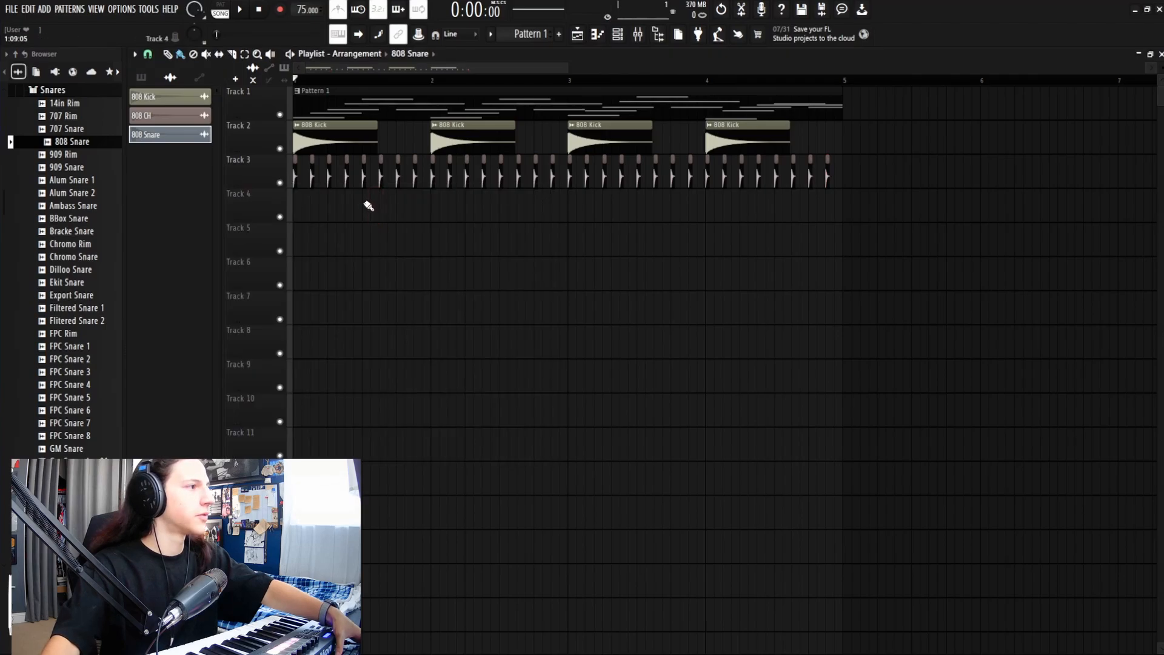
pyautogui.press('space')
pyautogui.click(357, 209)
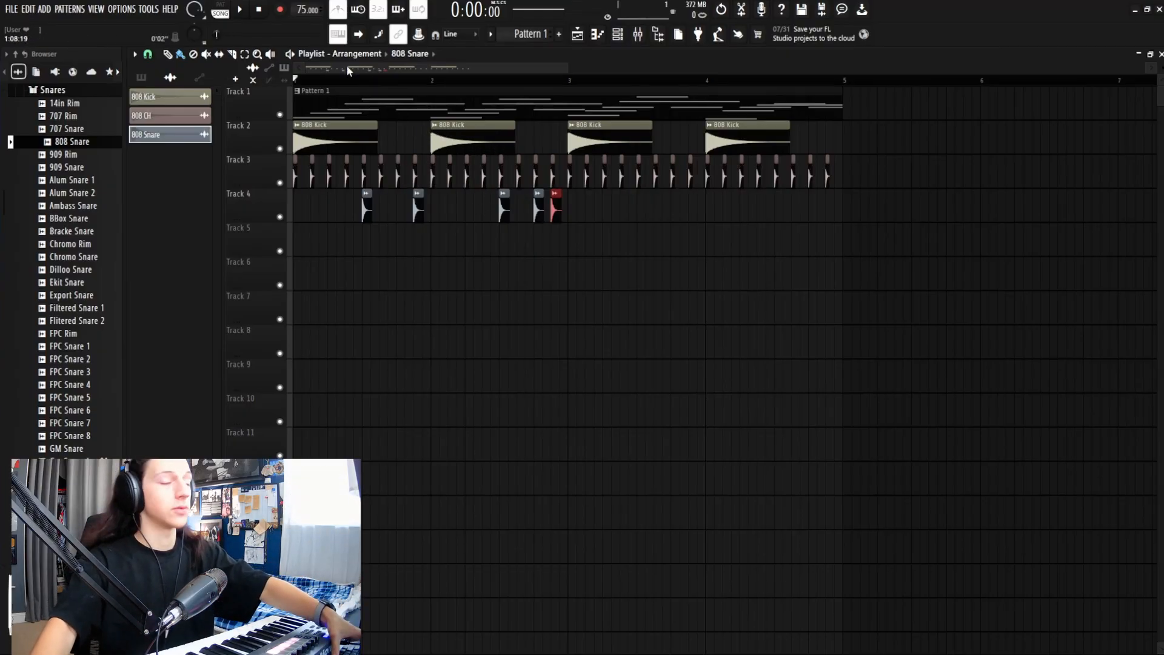
pyautogui.press('space')
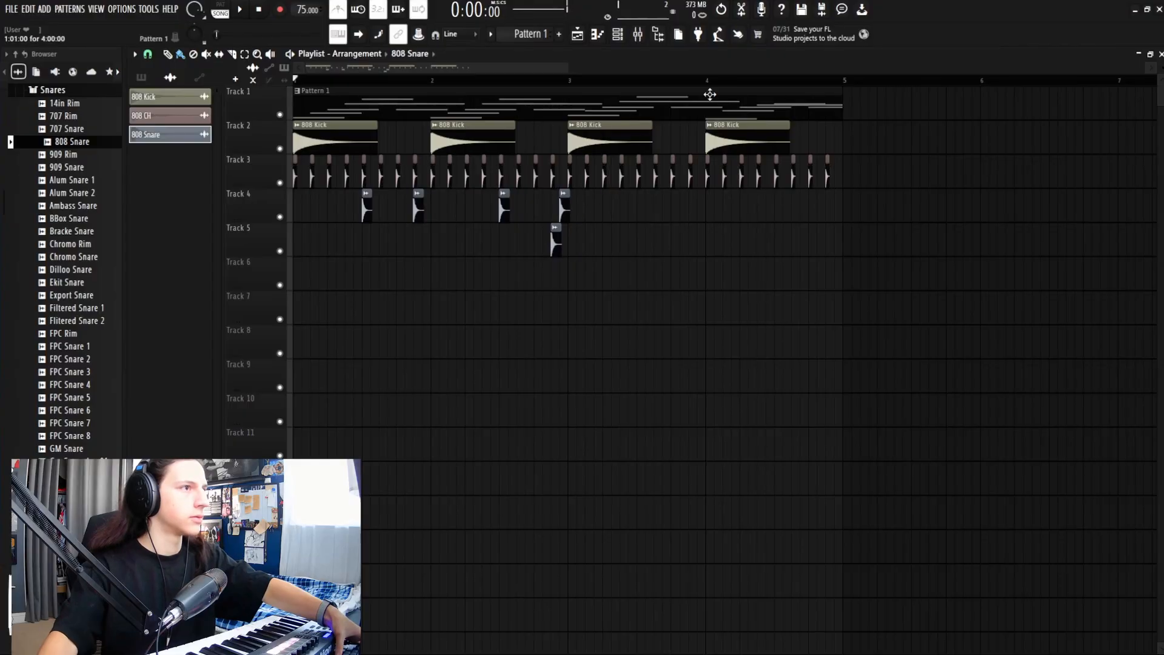
pyautogui.moveTo(567, 69); pyautogui.dragTo(408, 82)
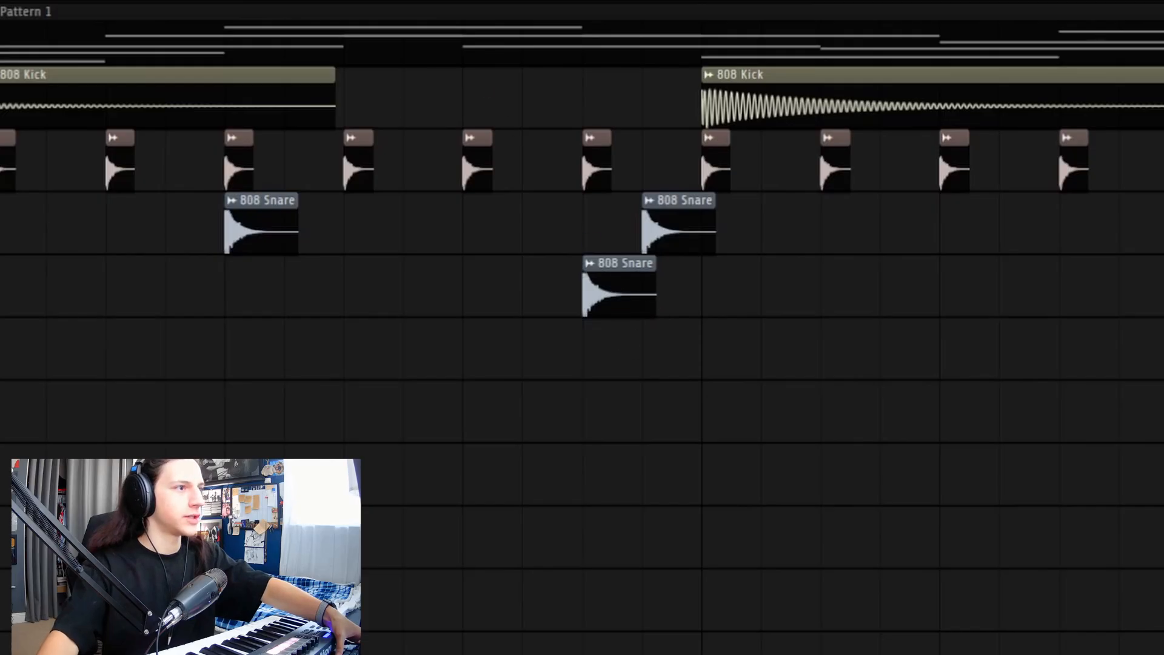
pyautogui.moveTo(657, 297); pyautogui.dragTo(620, 300)
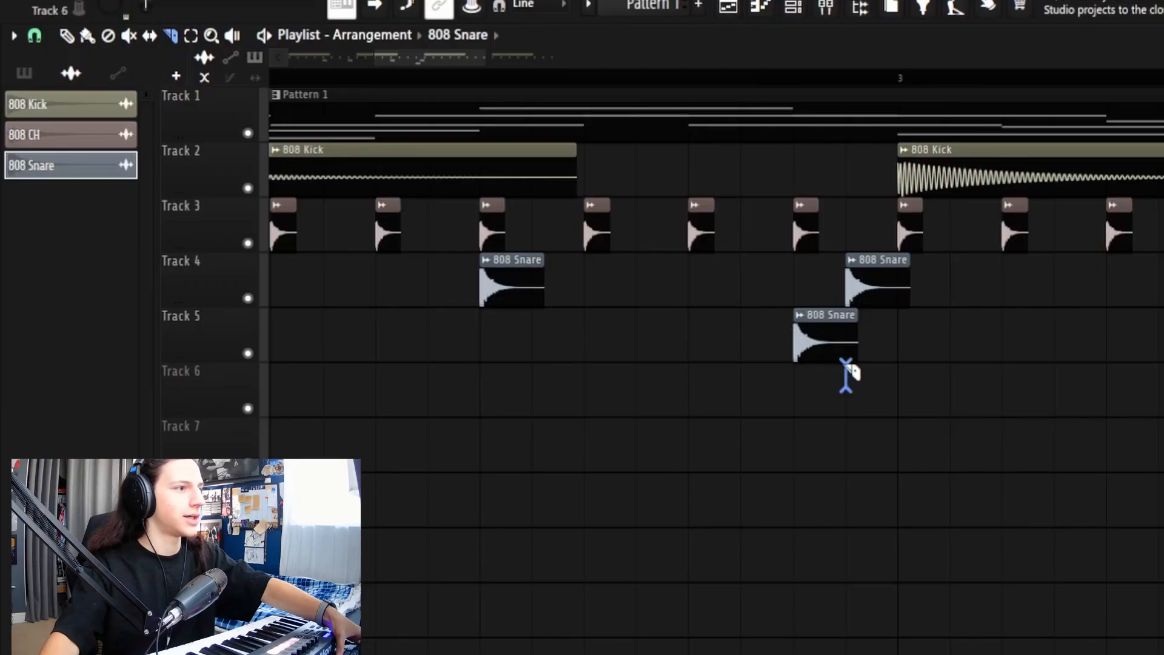
# Step: Slice the Track 5 snare, delete its leftover piece, and move the clip up to Track 4
pyautogui.moveTo(846, 304); pyautogui.dragTo(846, 300)
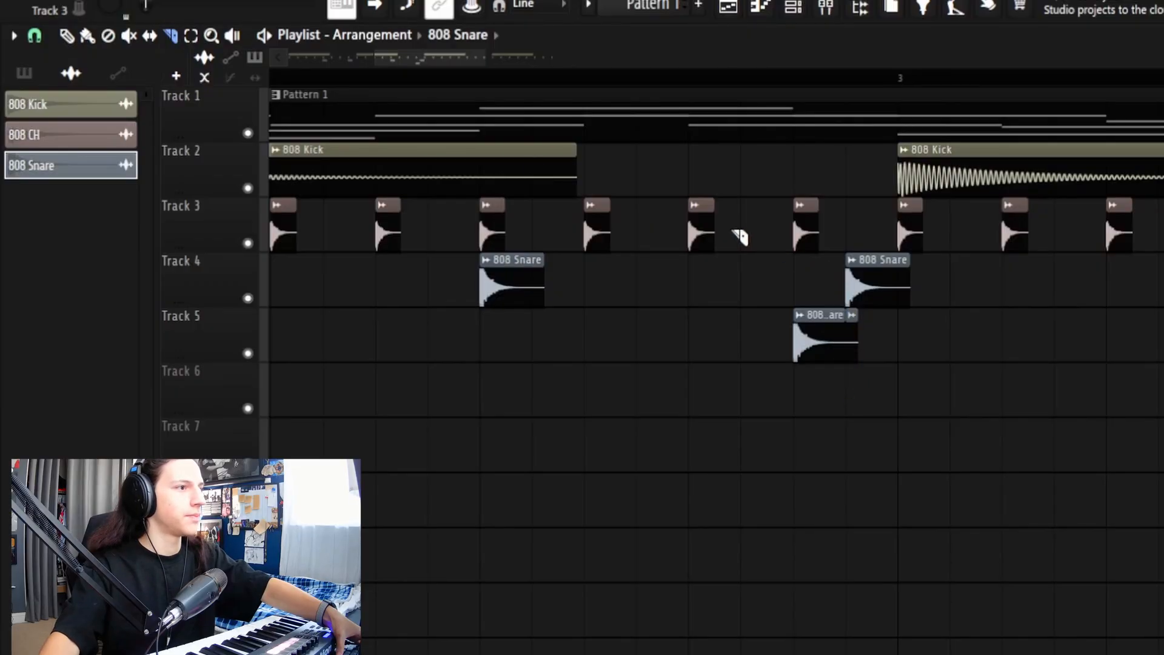
pyautogui.click(66, 34)
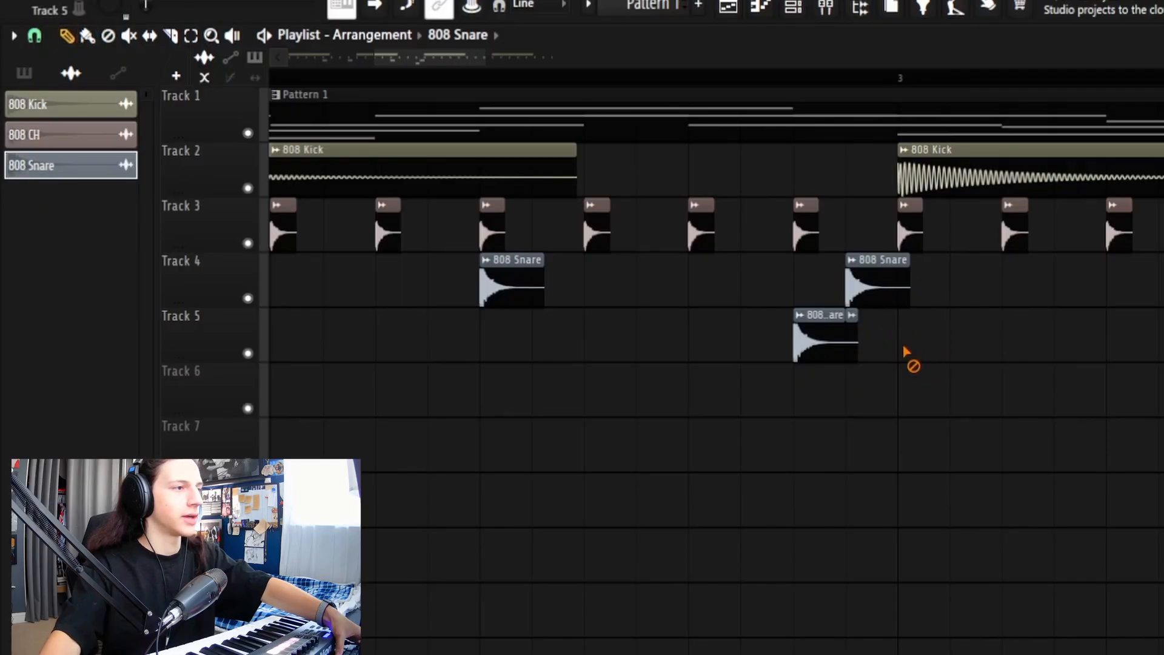
pyautogui.rightClick(856, 339)
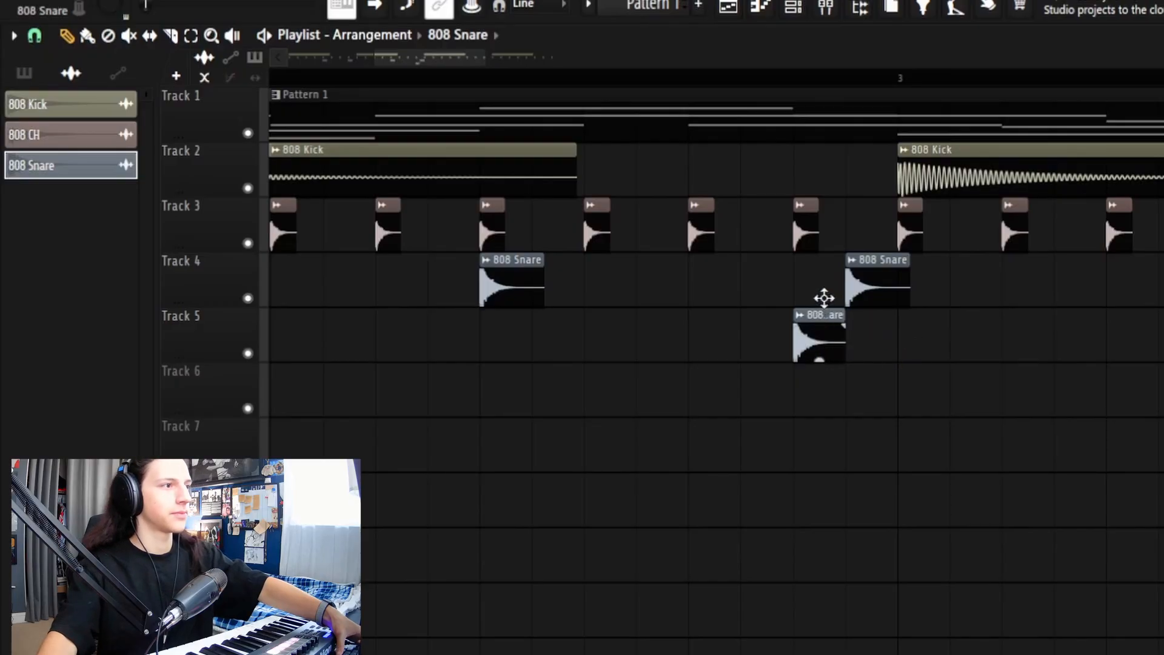
pyautogui.moveTo(824, 297); pyautogui.dragTo(827, 278)
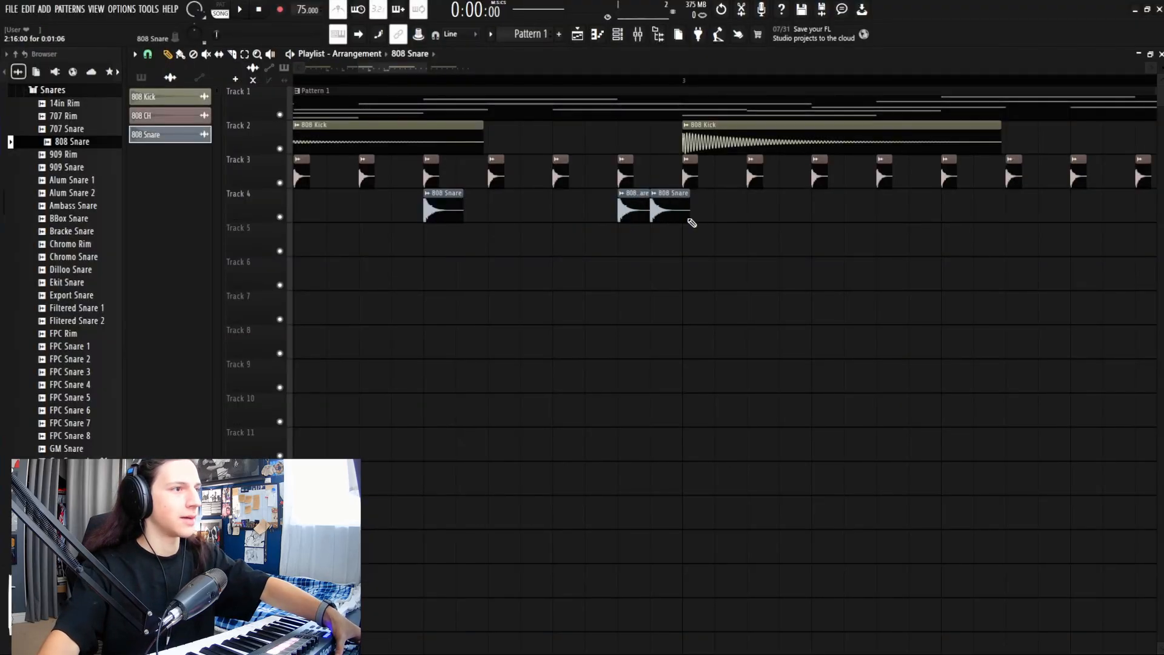
# Step: Try four extra 808 Snare clips on Track 4, remove them again, and play the beat
pyautogui.click(727, 212)
pyautogui.click(795, 215)
pyautogui.click(858, 214)
pyautogui.click(909, 215)
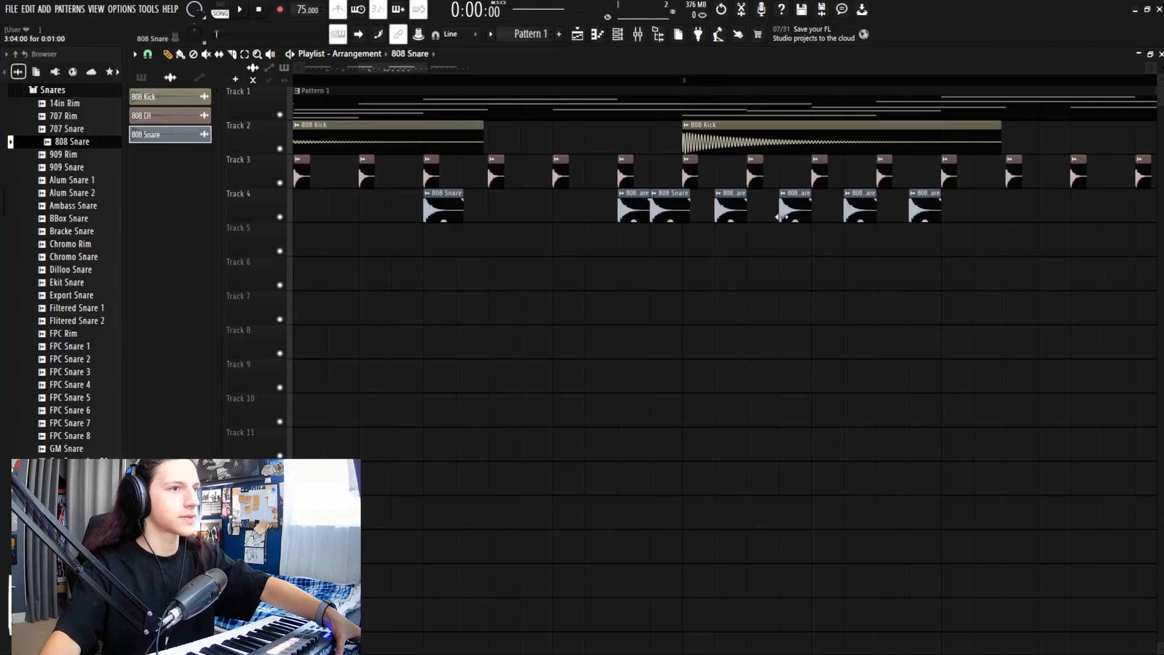
pyautogui.rightClick(928, 217)
pyautogui.rightClick(861, 216)
pyautogui.rightClick(796, 214)
pyautogui.rightClick(731, 211)
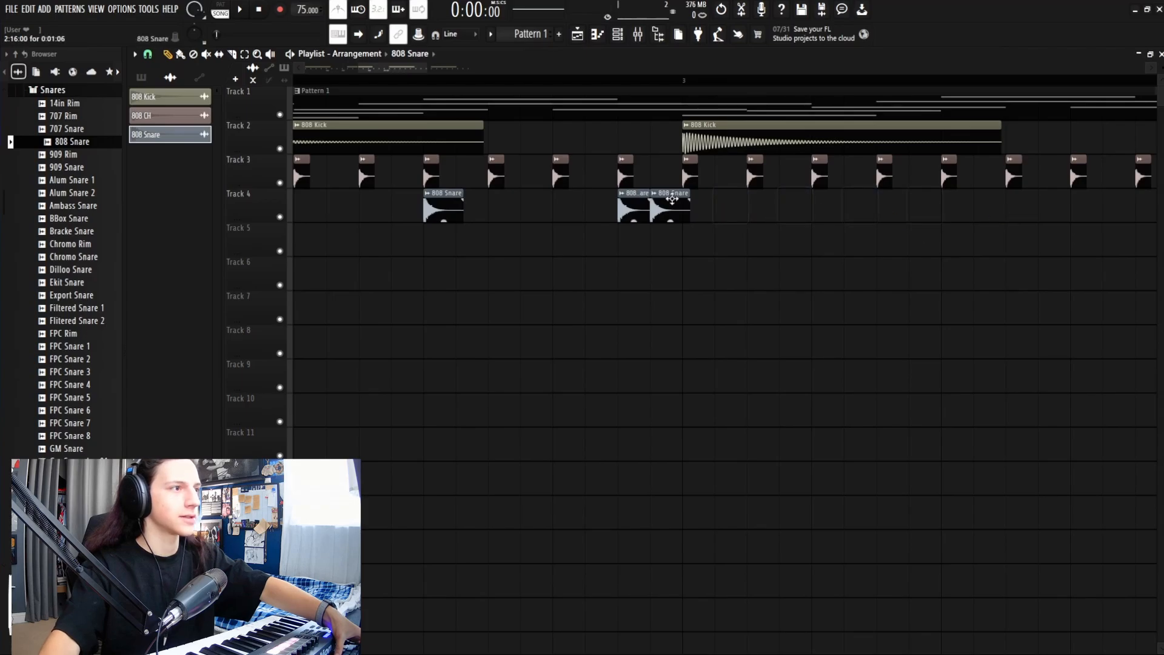
pyautogui.press('space')
pyautogui.moveTo(357, 68); pyautogui.dragTo(295, 69)
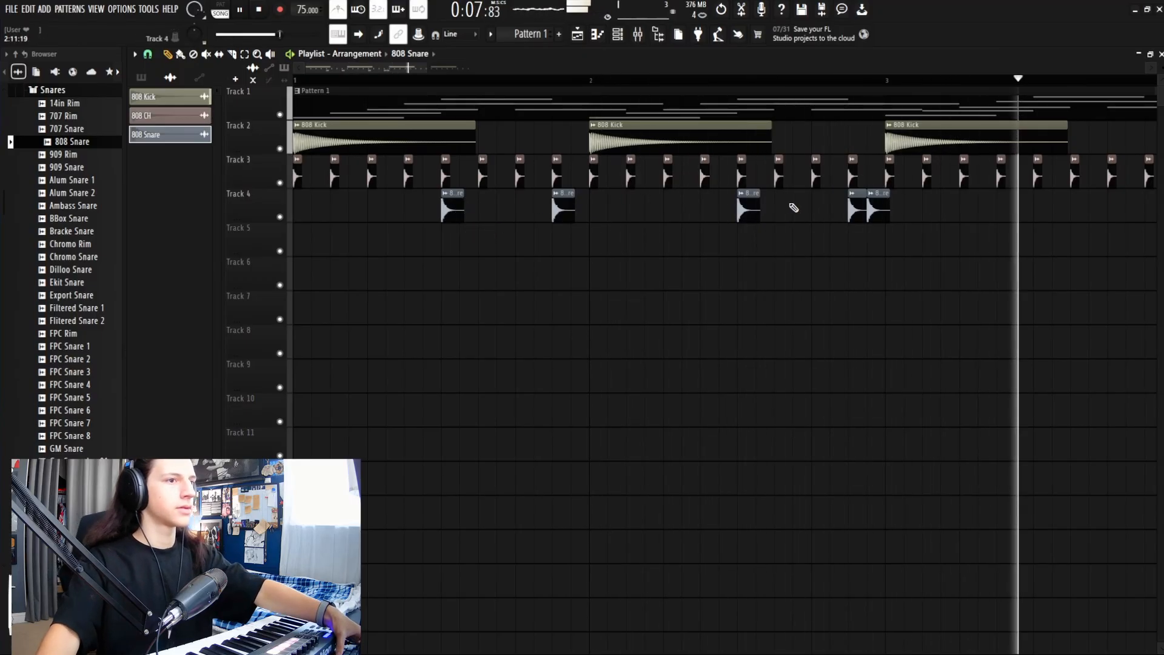
# Step: Zoom out and box-select all the snare clips on Track 4
pyautogui.press('space')
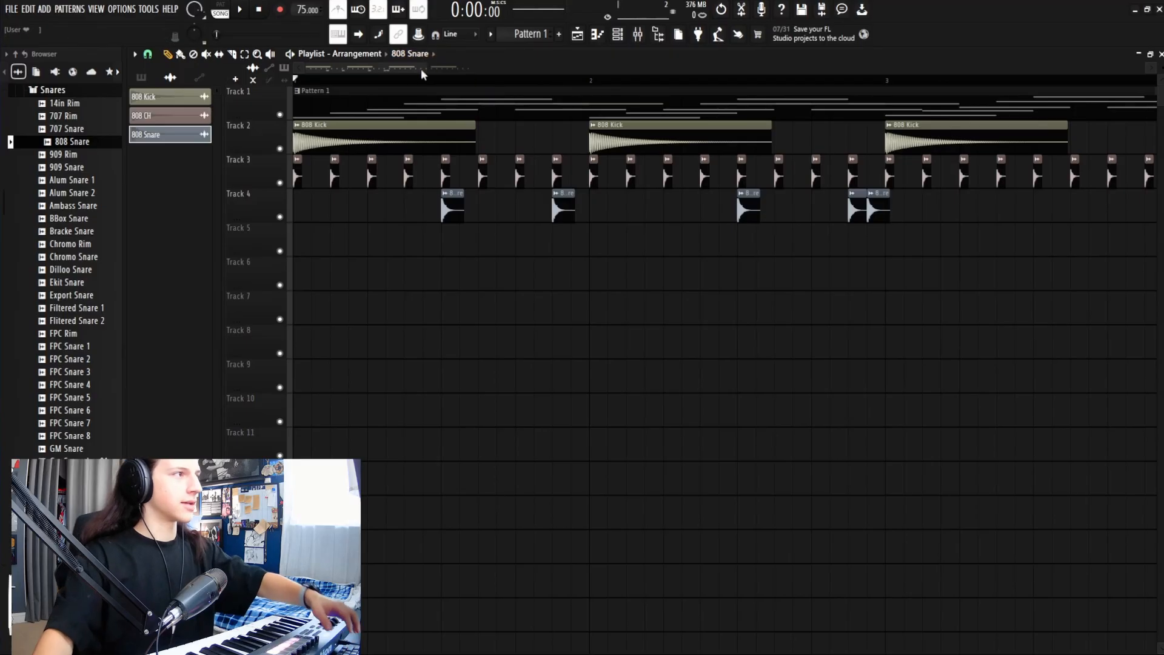
pyautogui.moveTo(427, 68); pyautogui.dragTo(454, 69)
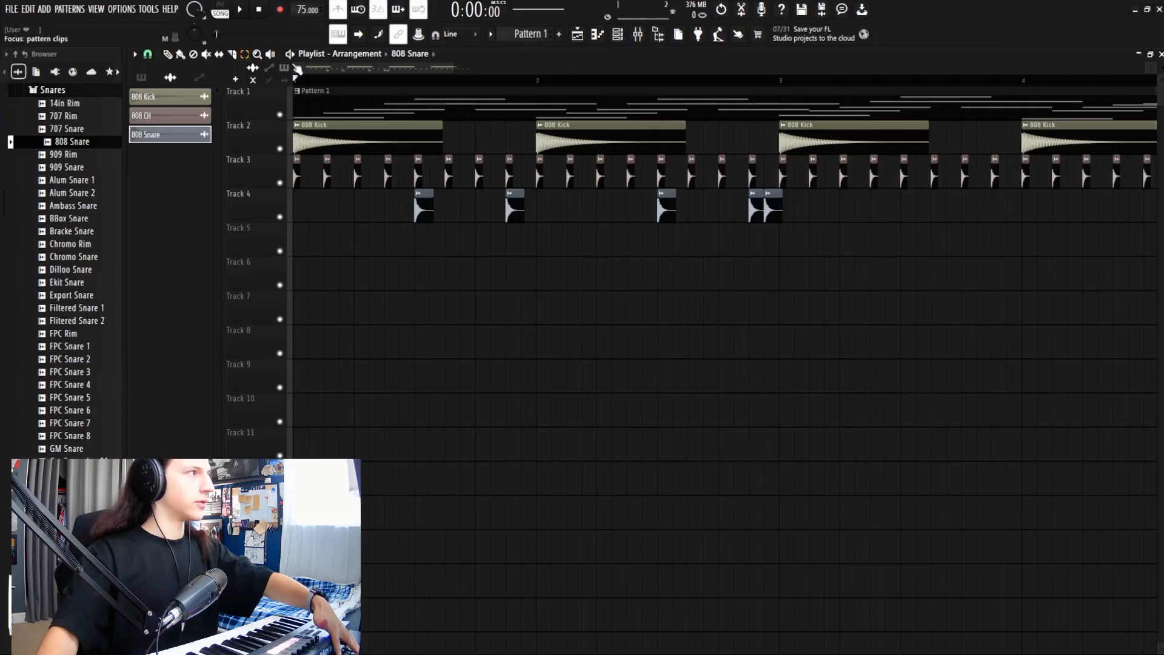
pyautogui.moveTo(854, 188); pyautogui.dragTo(385, 221)
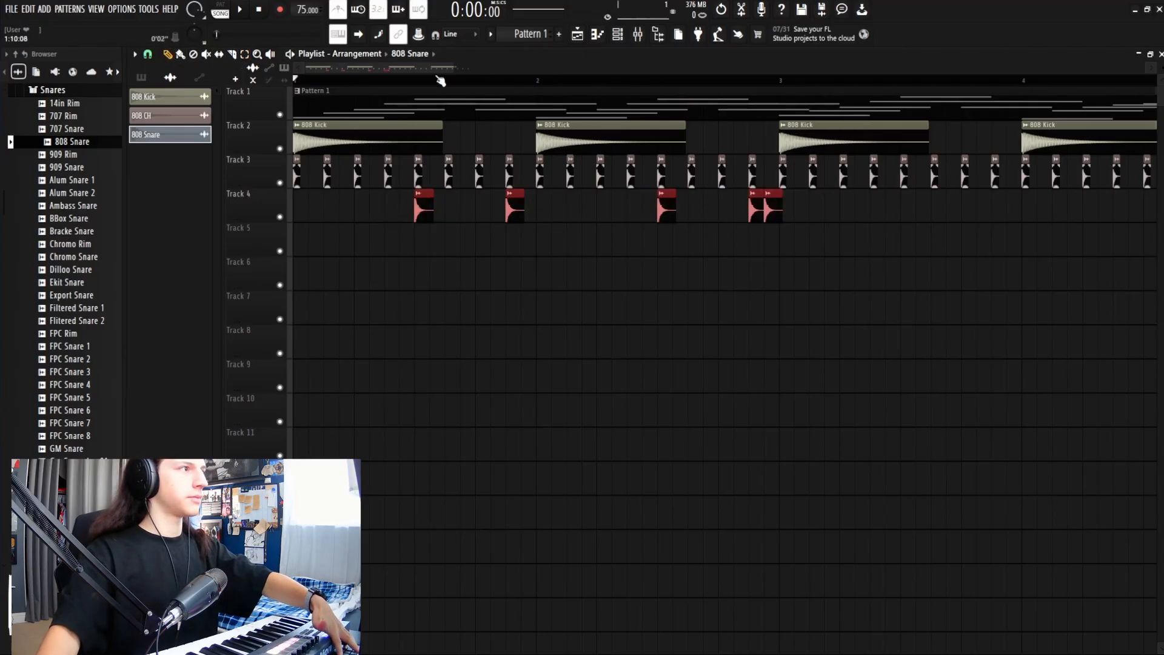
pyautogui.scroll(-5, 452, 68)
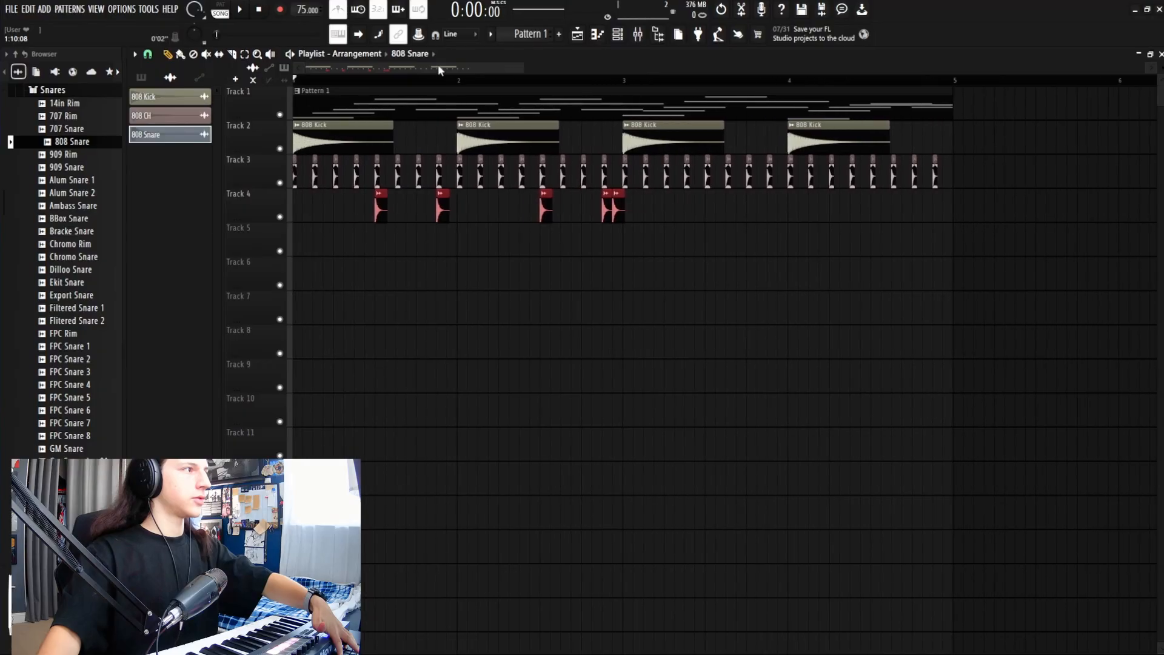
# Step: Play the arrangement, jumping the song position between bars 3 and 4
pyautogui.press('space')
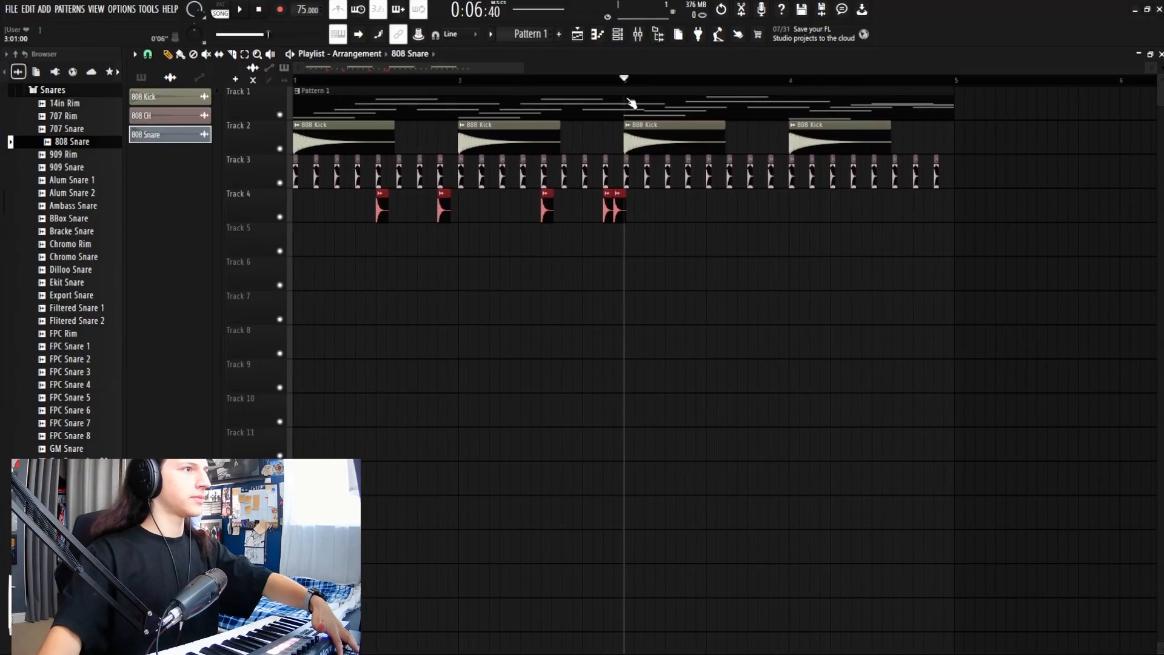
pyautogui.click(792, 80)
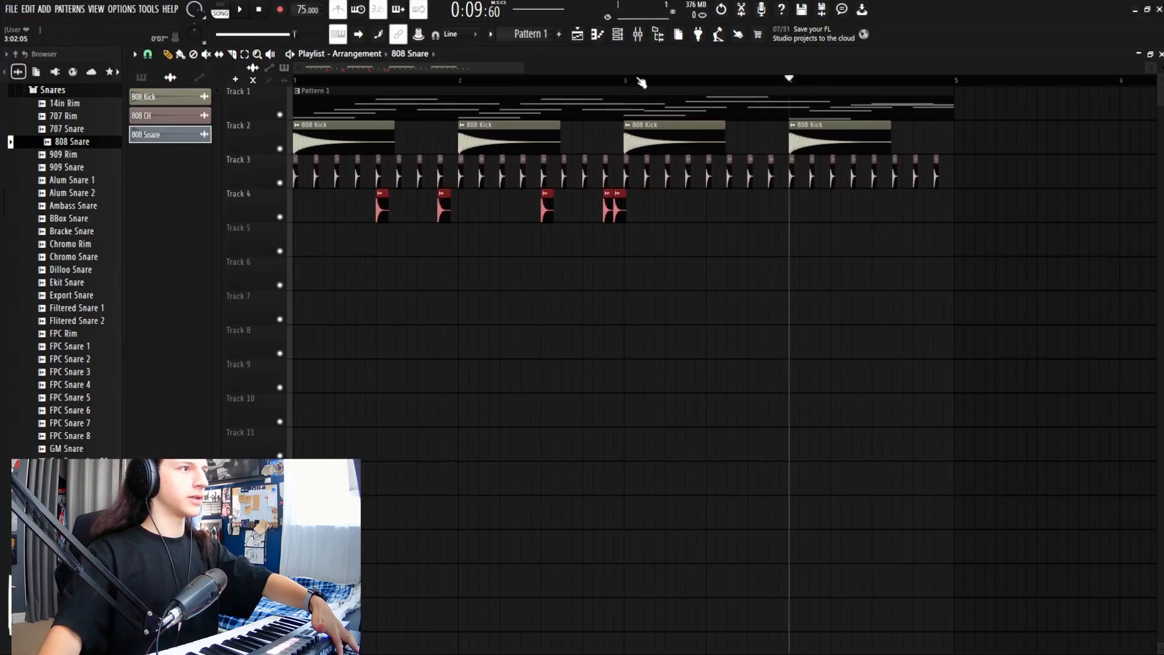
pyautogui.click(617, 81)
pyautogui.click(790, 84)
pyautogui.click(631, 84)
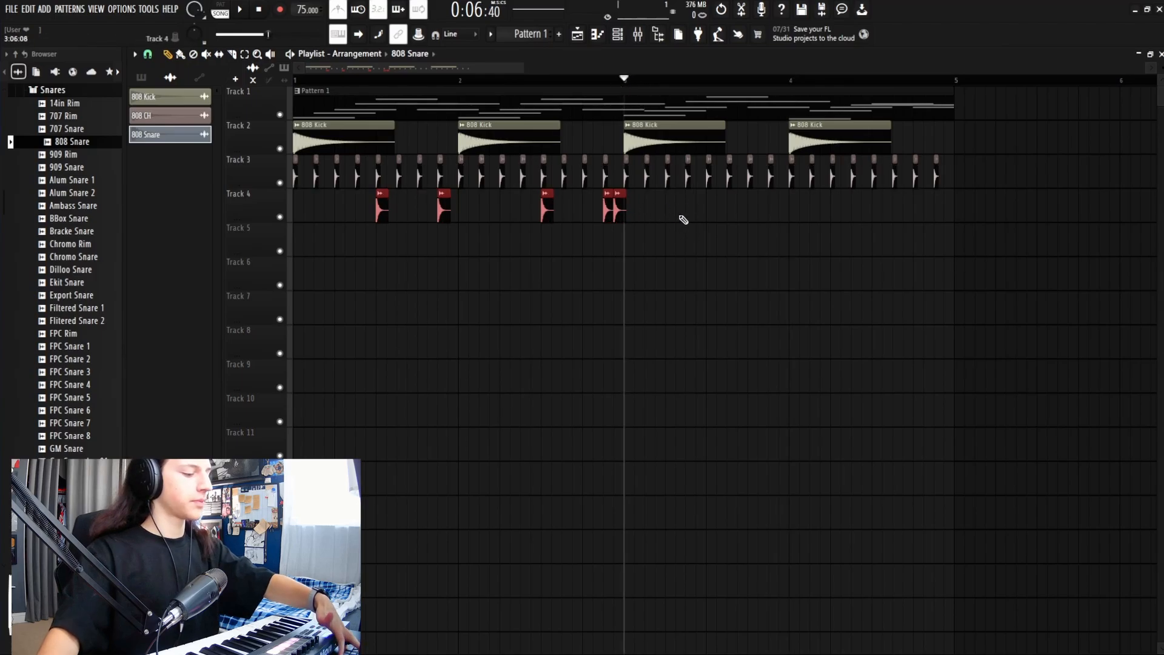
pyautogui.hotkey('ctrl', 'b')
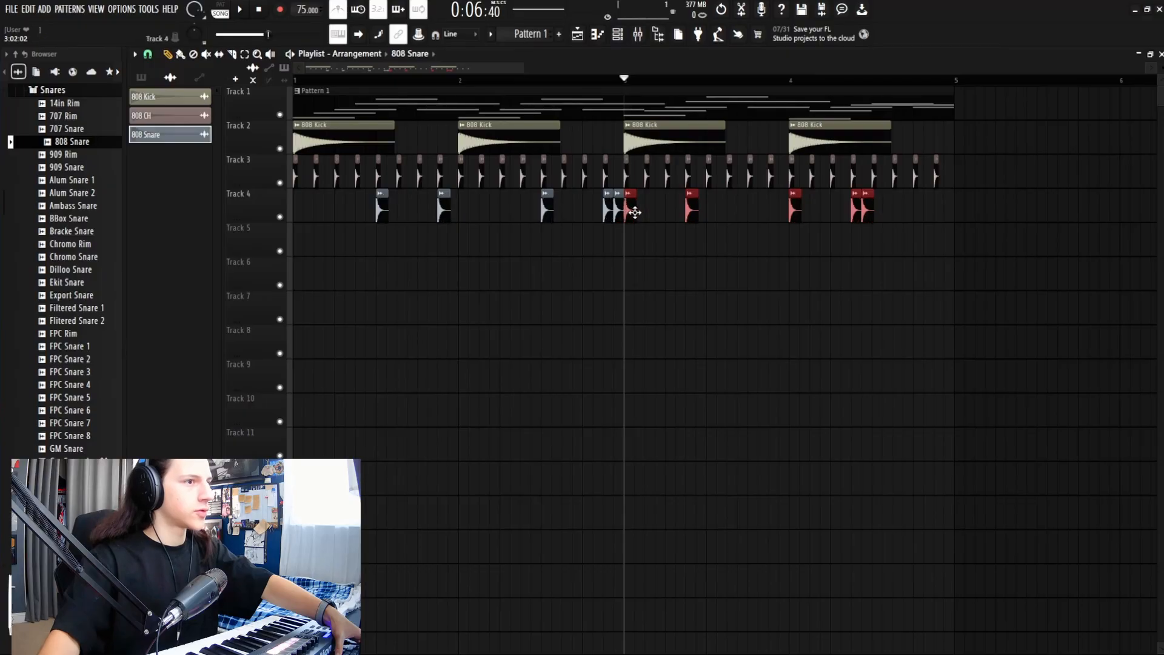
pyautogui.moveTo(635, 213); pyautogui.dragTo(719, 211)
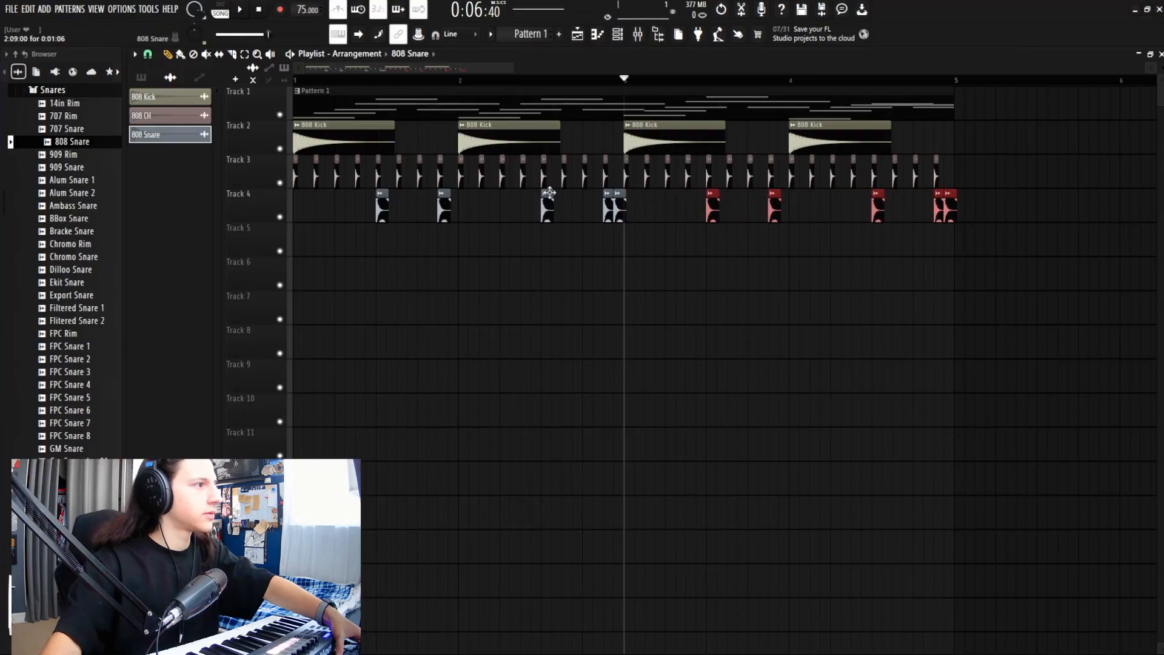
pyautogui.press('space')
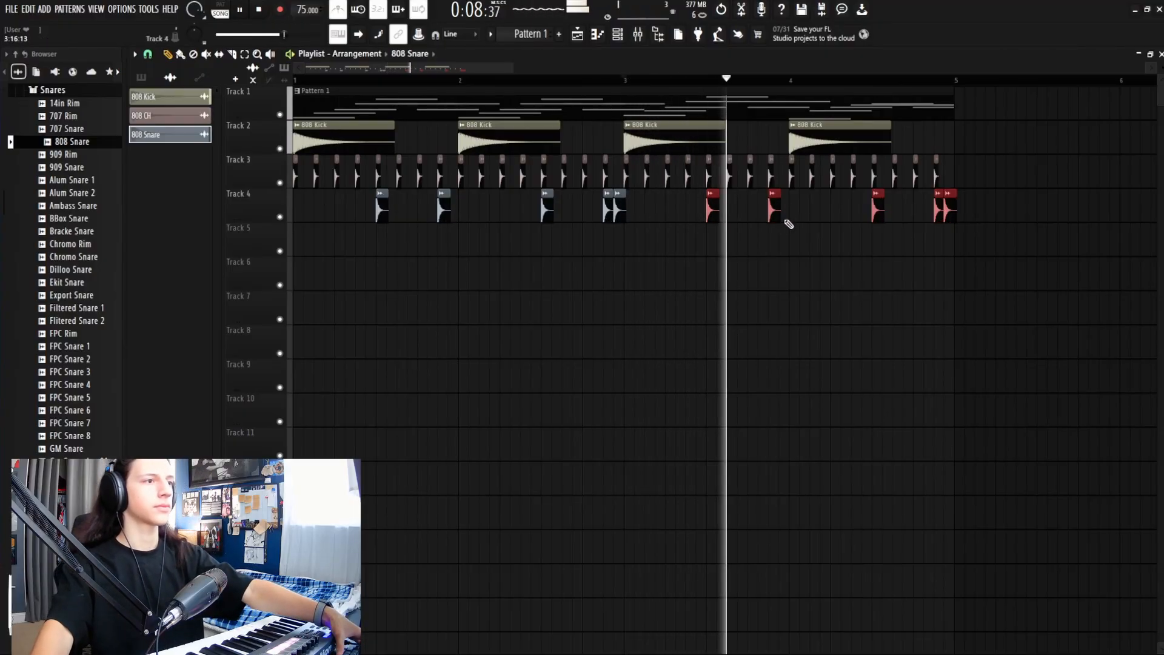
pyautogui.click(231, 54)
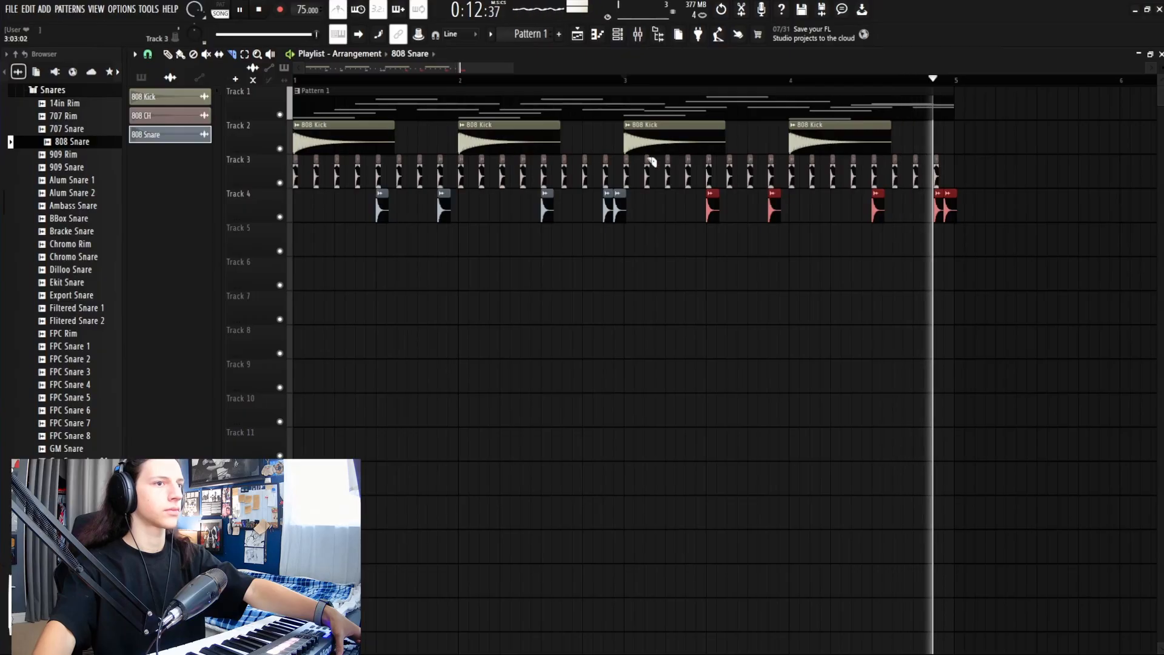
pyautogui.press('space')
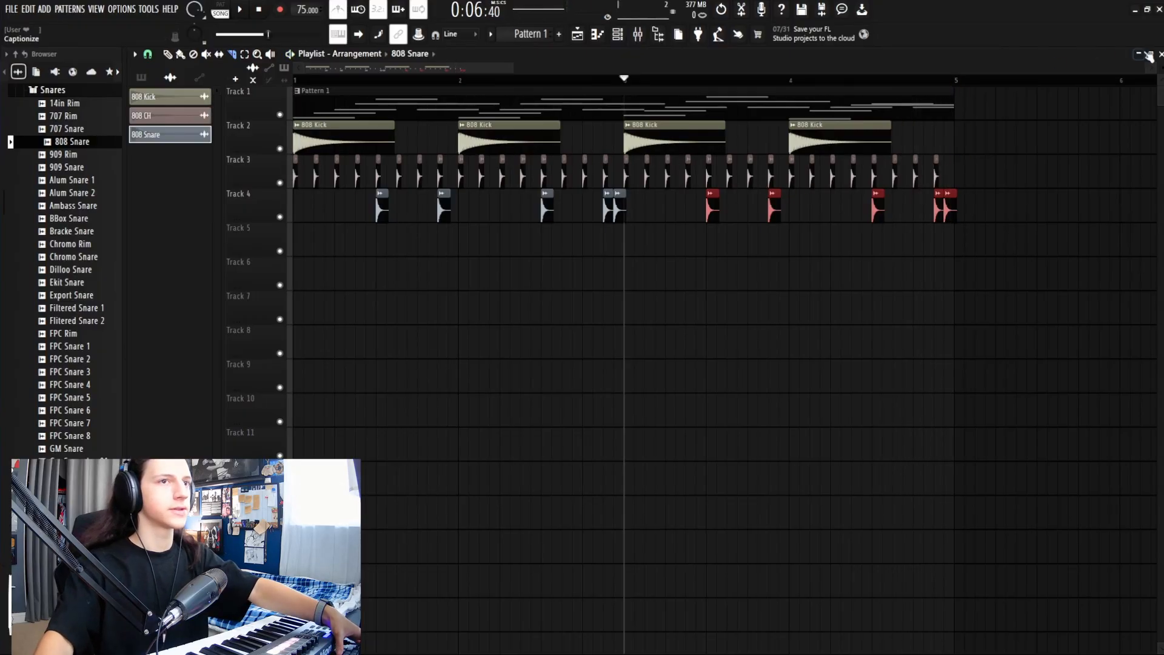
pyautogui.moveTo(511, 68)
pyautogui.mouseDown()
pyautogui.moveTo(391, 68)
pyautogui.moveTo(528, 81)
pyautogui.mouseUp()
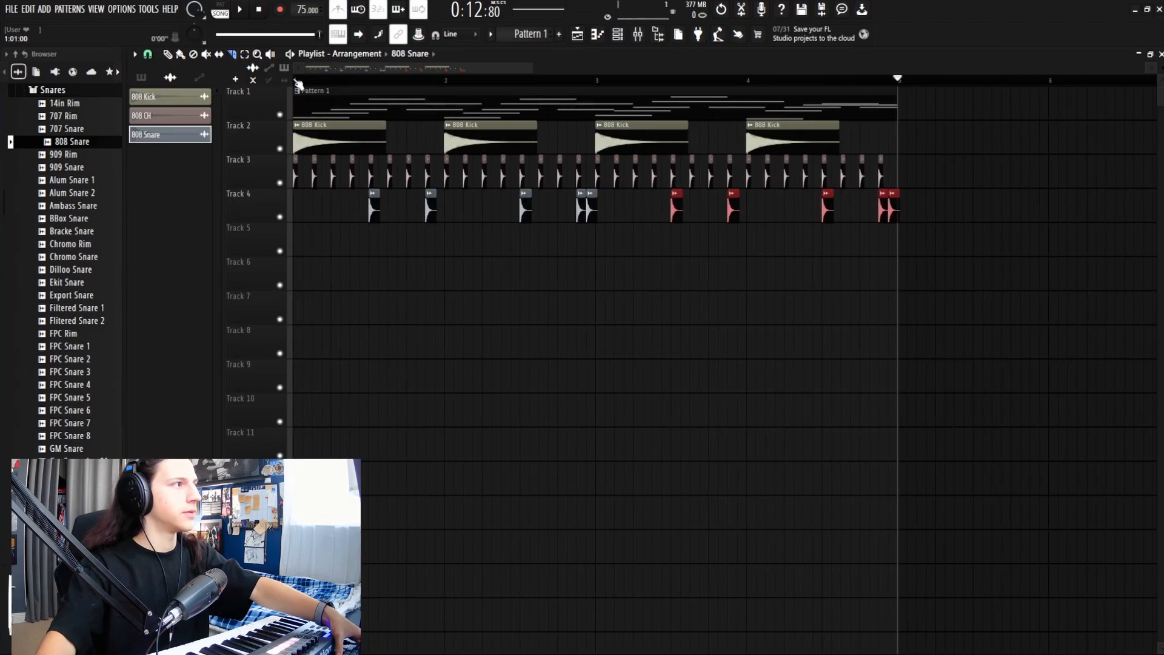
pyautogui.moveTo(302, 82); pyautogui.dragTo(899, 94)
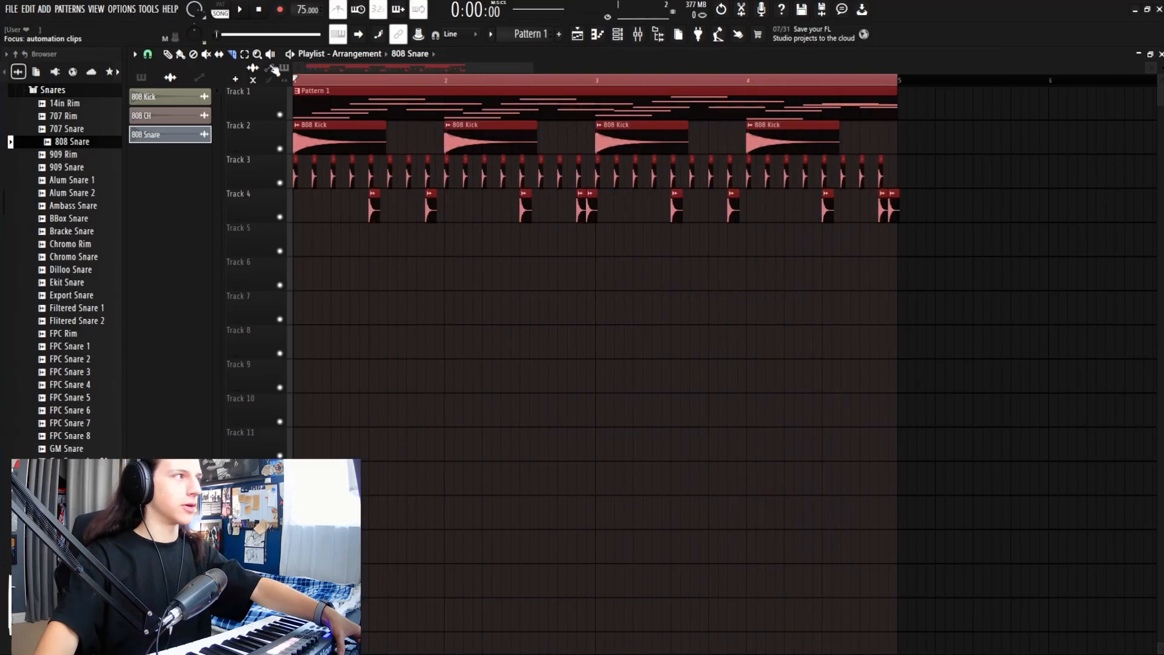
pyautogui.click(324, 81)
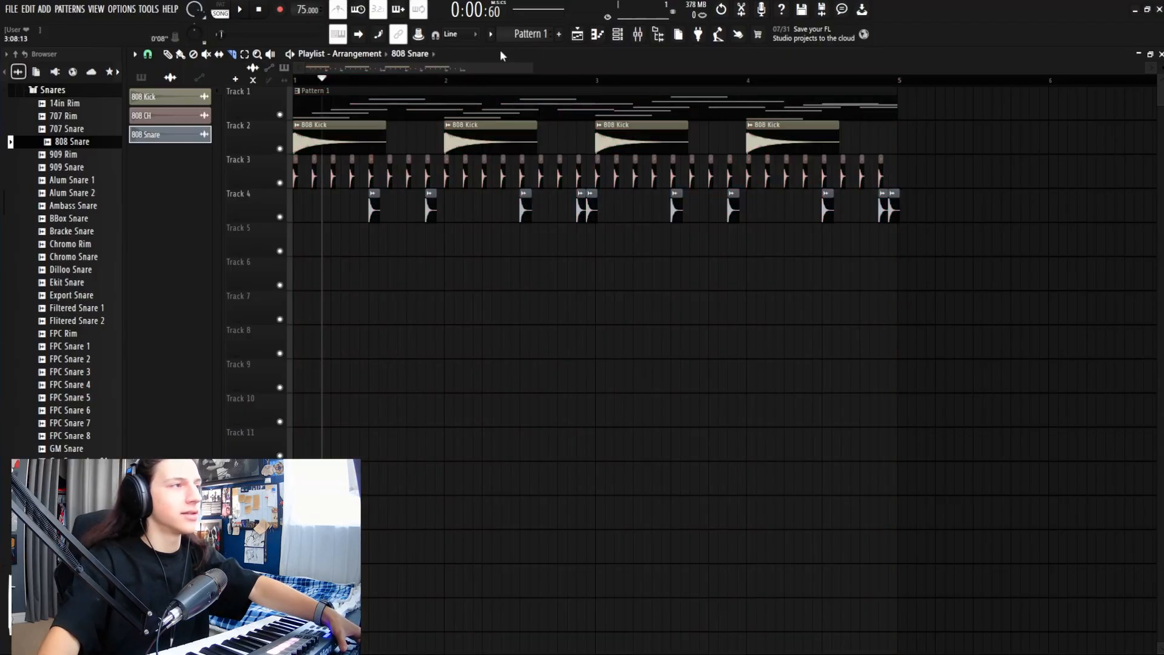
pyautogui.moveTo(524, 68); pyautogui.dragTo(480, 69)
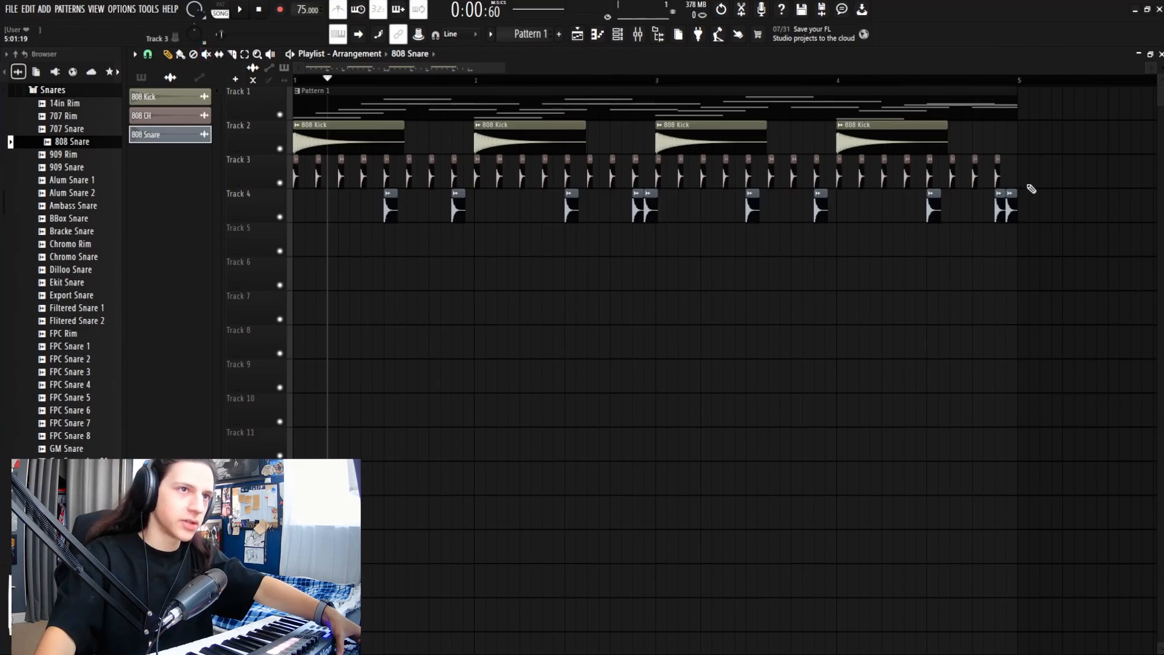
pyautogui.press('space')
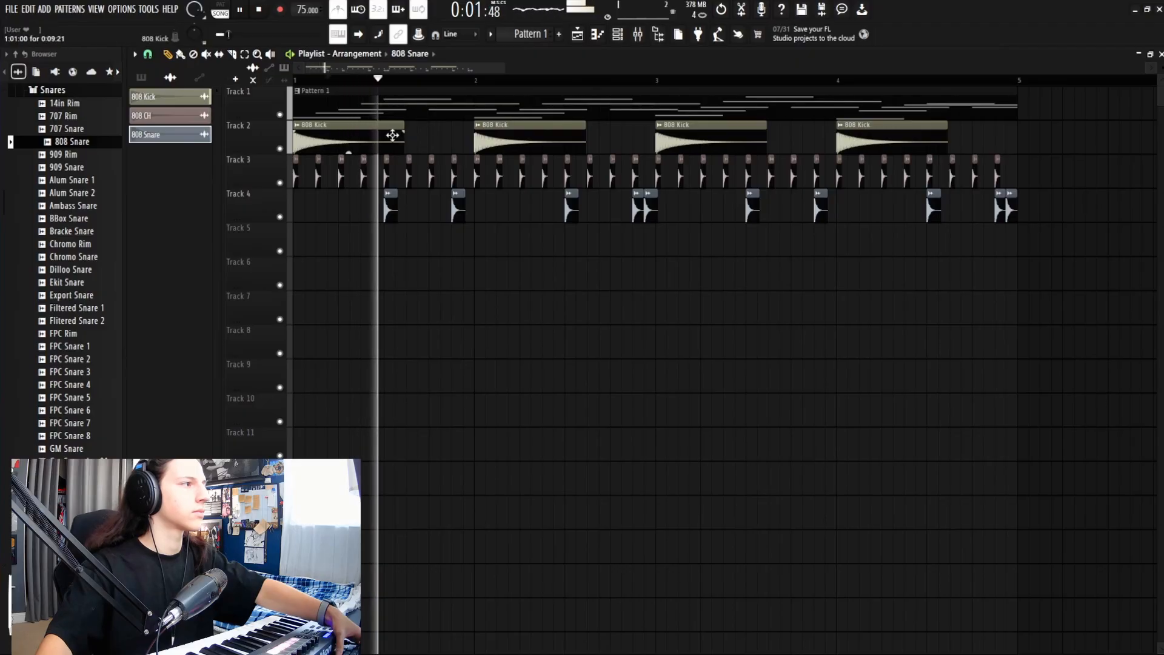
# Step: Select the 808 Kick clip and move the second kick clip clear of the first
pyautogui.click(365, 137)
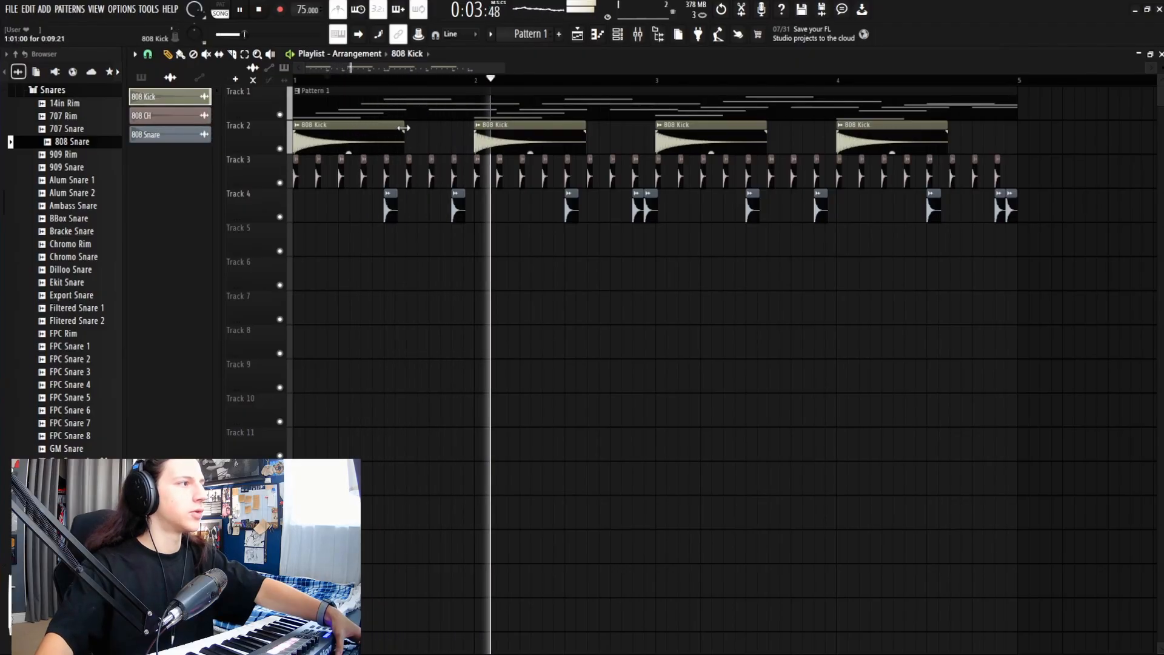
pyautogui.press('space')
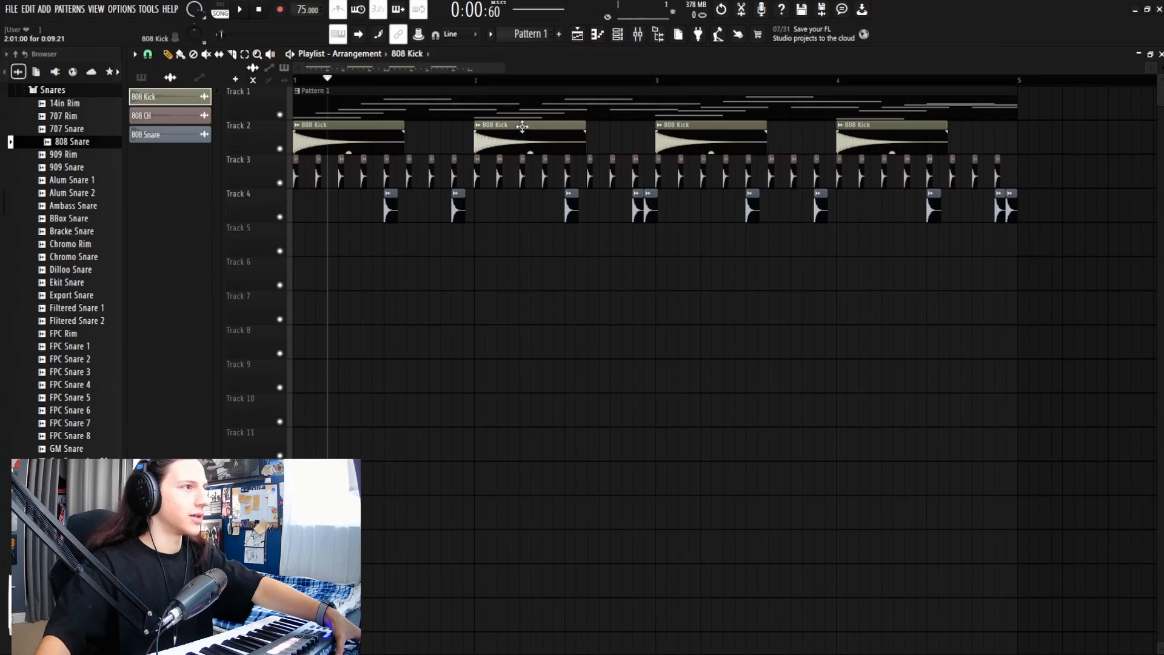
pyautogui.moveTo(519, 126); pyautogui.dragTo(427, 127)
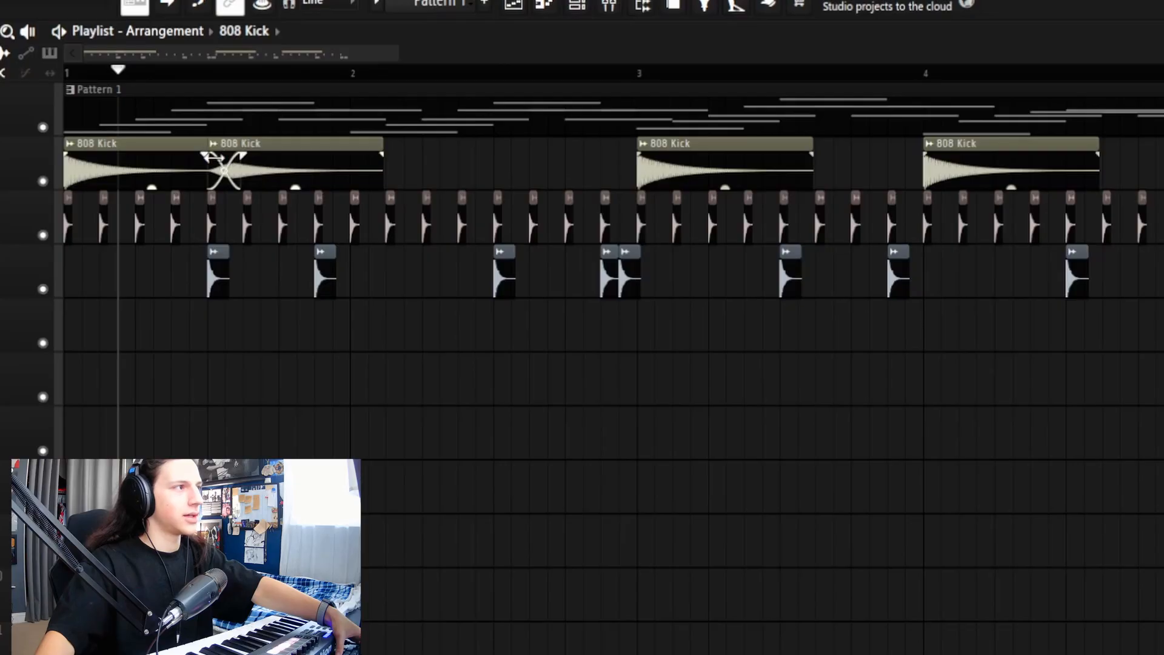
pyautogui.moveTo(281, 143); pyautogui.dragTo(398, 148)
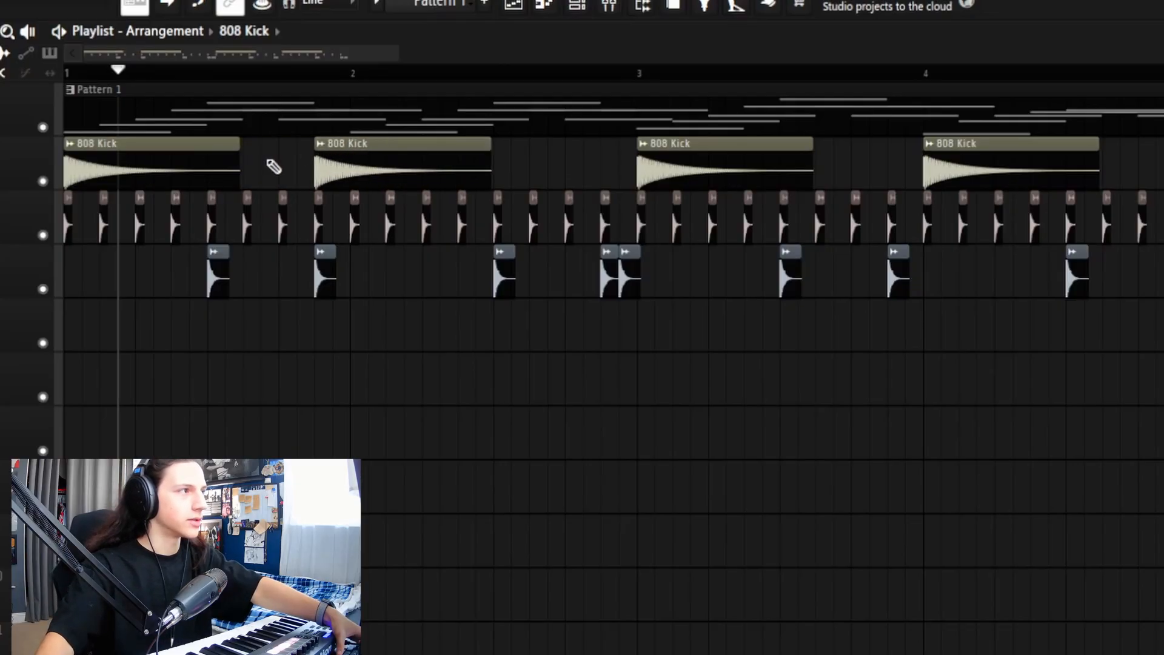
# Step: Shorten the first 808 Kick clip and stretch its fade-out across the whole clip
pyautogui.moveTo(238, 145); pyautogui.dragTo(148, 161)
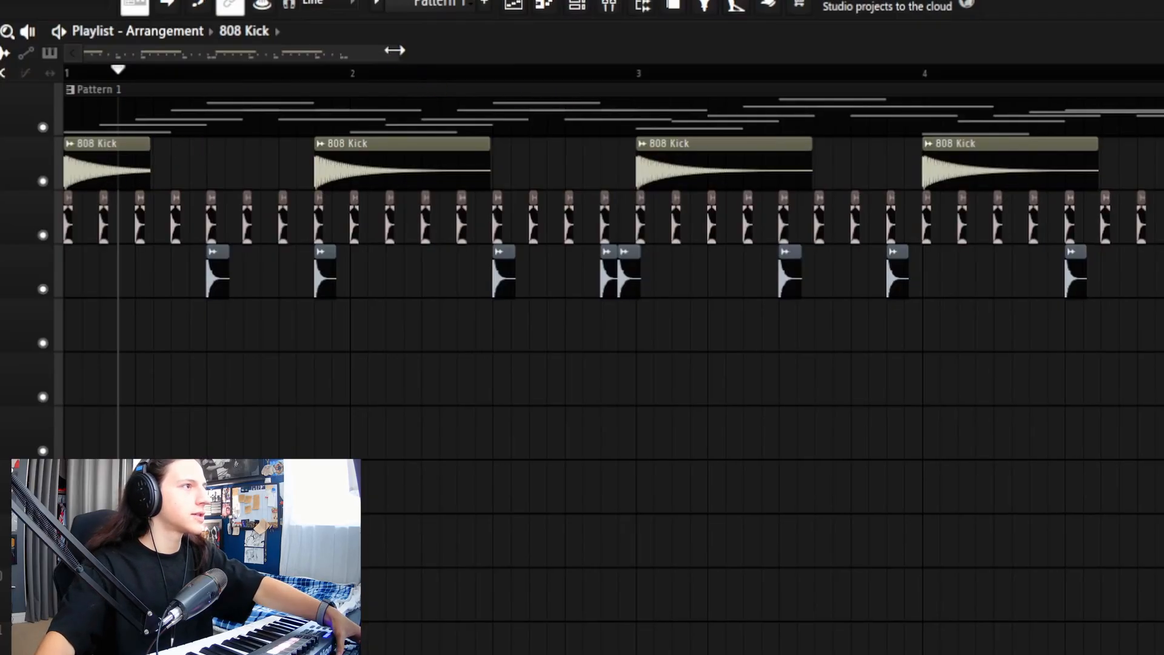
pyautogui.moveTo(391, 53)
pyautogui.mouseDown()
pyautogui.moveTo(201, 80)
pyautogui.moveTo(287, 81)
pyautogui.mouseUp()
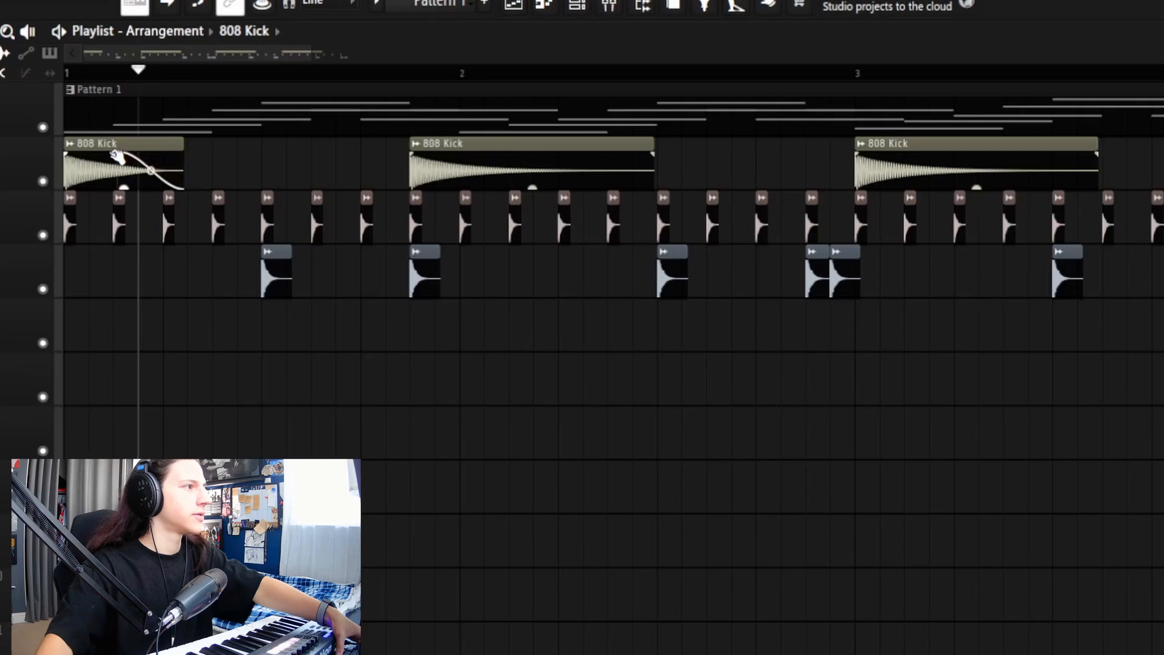
pyautogui.moveTo(117, 157); pyautogui.dragTo(53, 160)
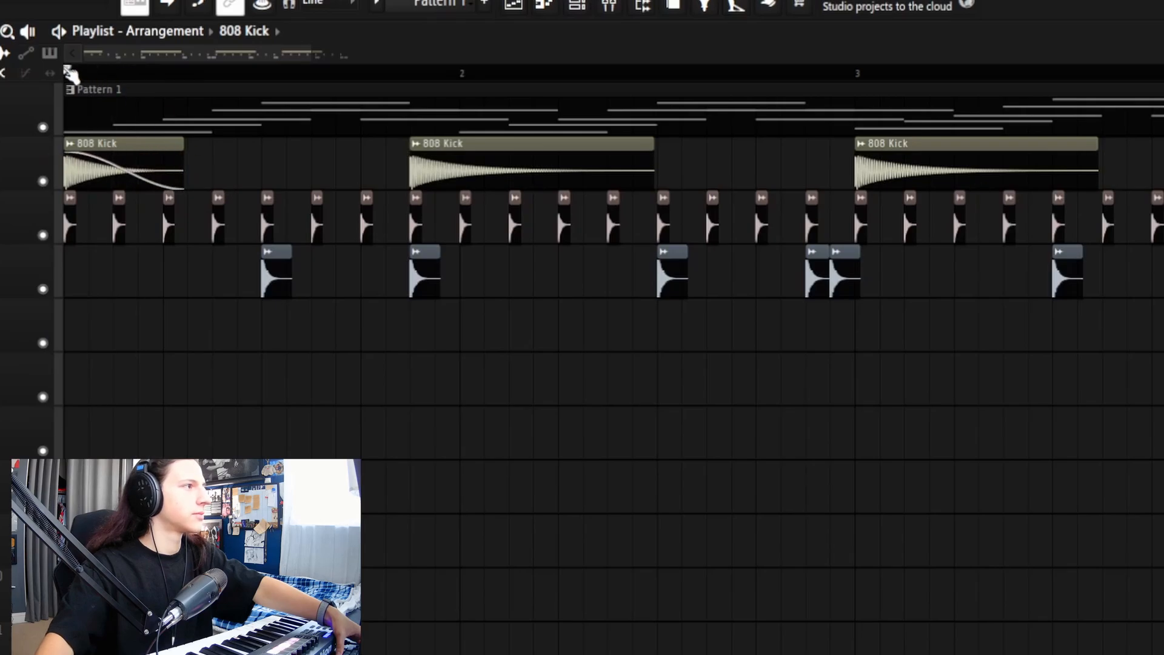
# Step: Audition the faded first kick and briefly check the 808 Kick channel settings
pyautogui.press('space')
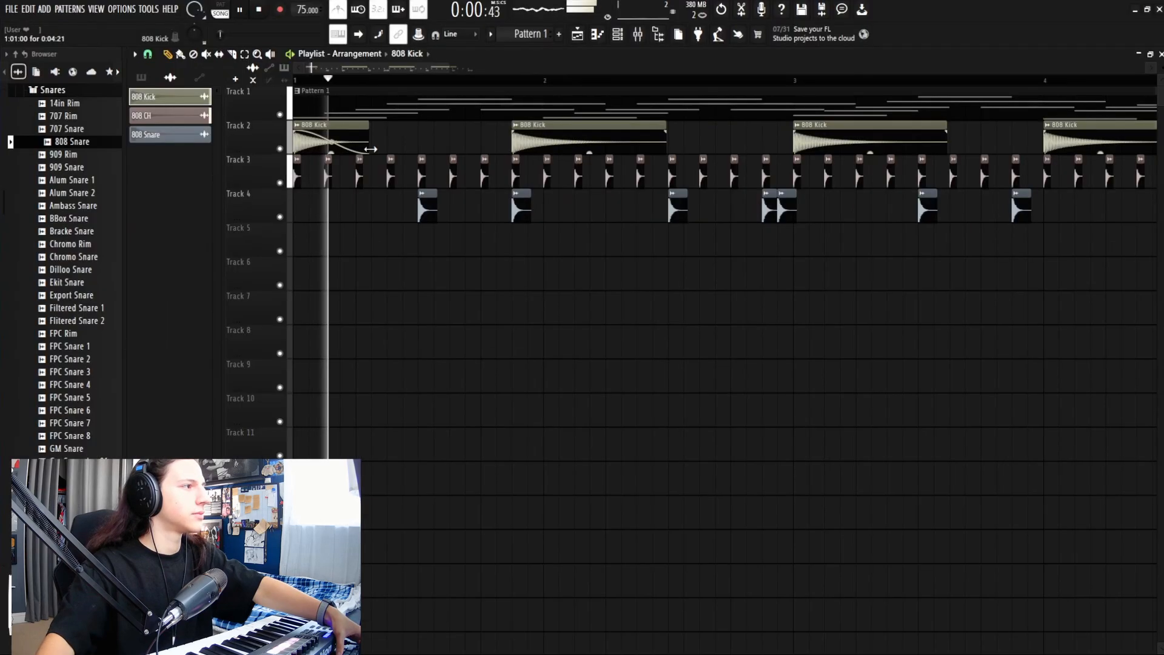
pyautogui.press('space')
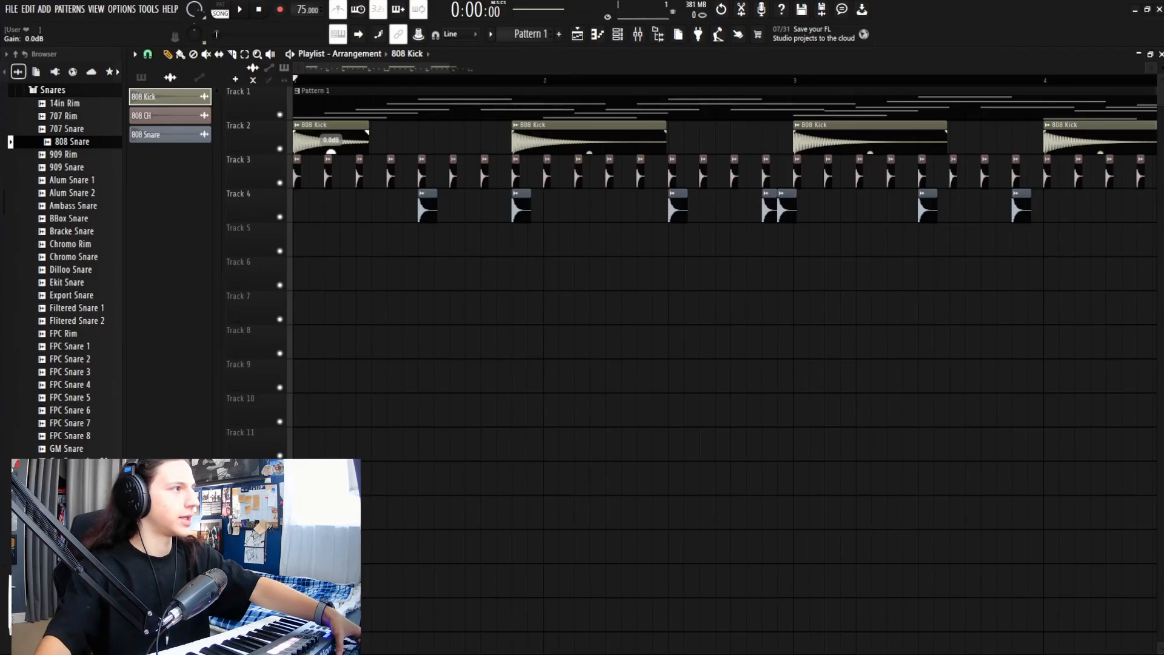
pyautogui.doubleClick(194, 100)
pyautogui.click(519, 160)
pyautogui.press('space')
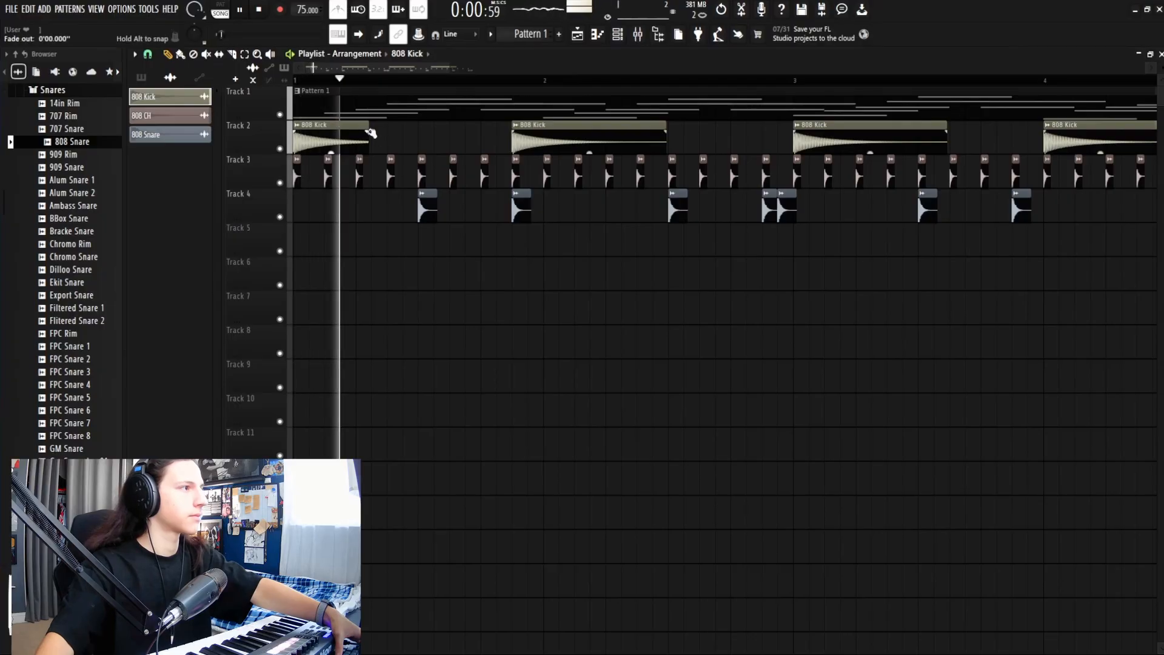
pyautogui.press('space')
pyautogui.press('space')
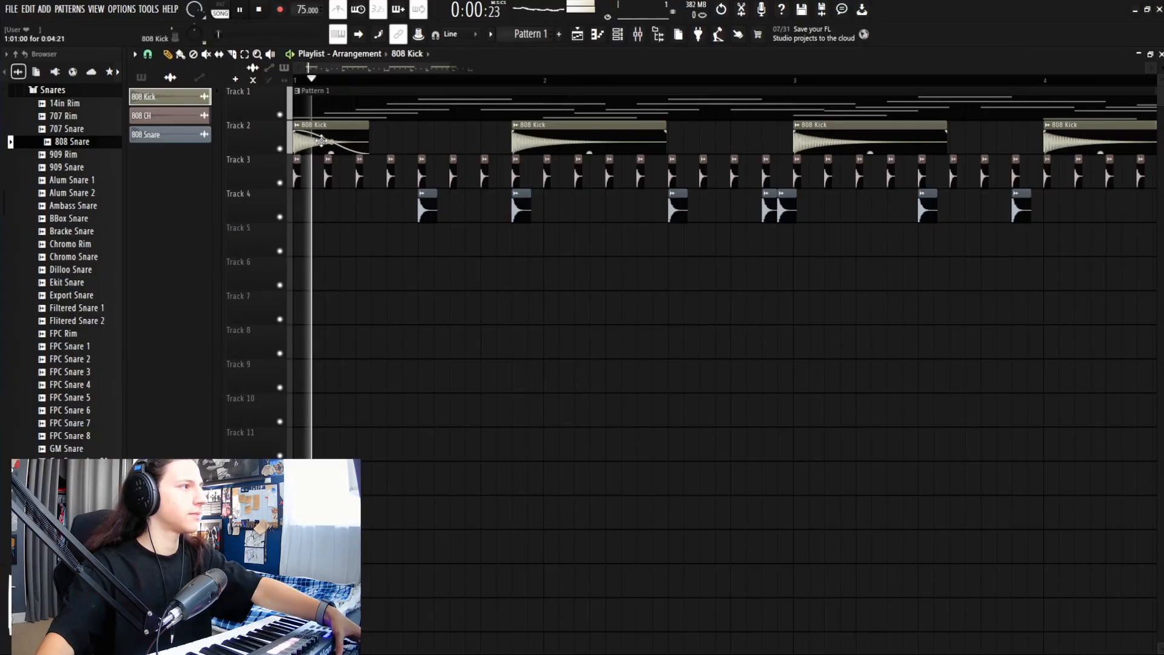
pyautogui.press('space')
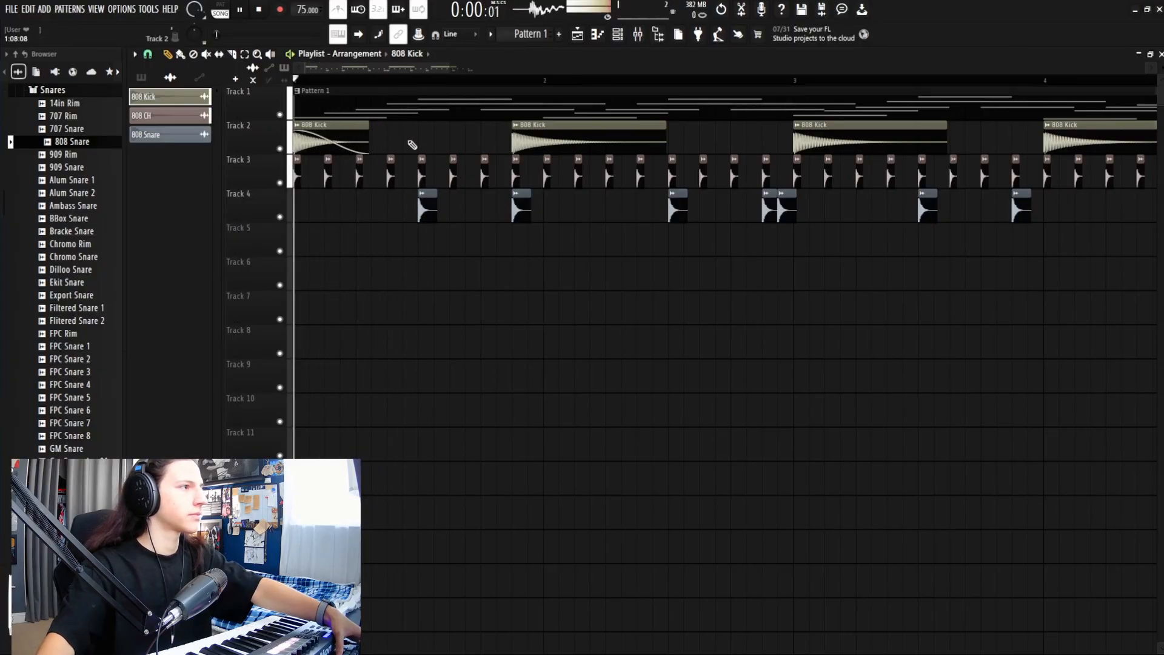
# Step: Rework the early 808 Kick clips on Track 2, deleting the later ones, and play it back
pyautogui.click(412, 144)
pyautogui.rightClick(521, 146)
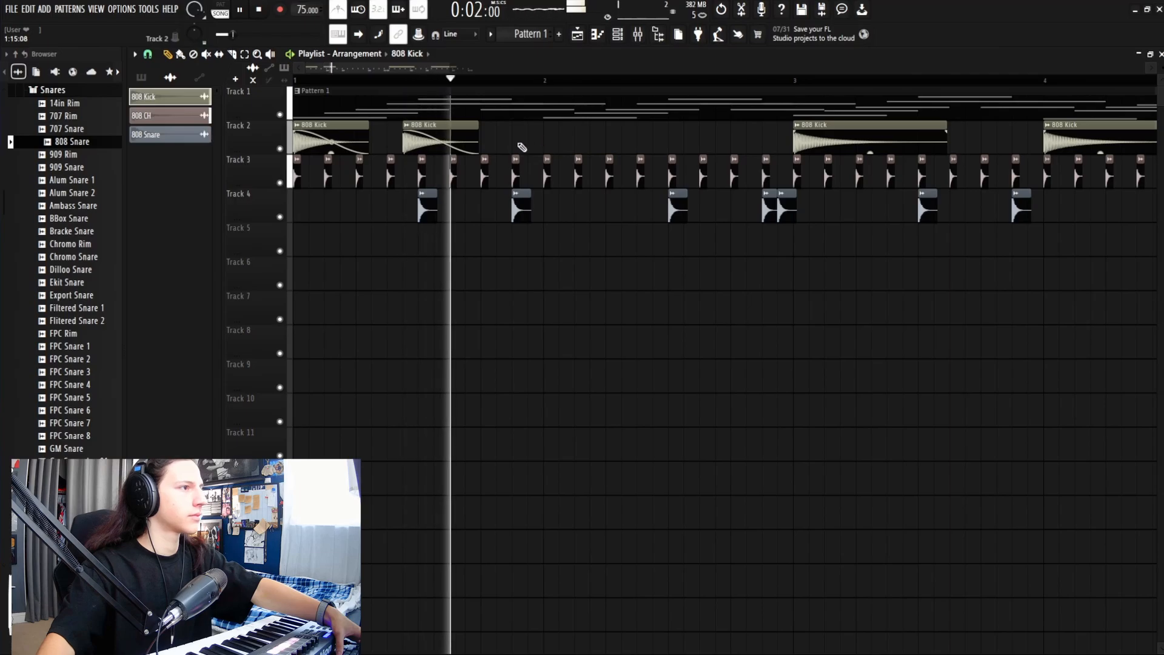
pyautogui.press('space')
pyautogui.click(552, 145)
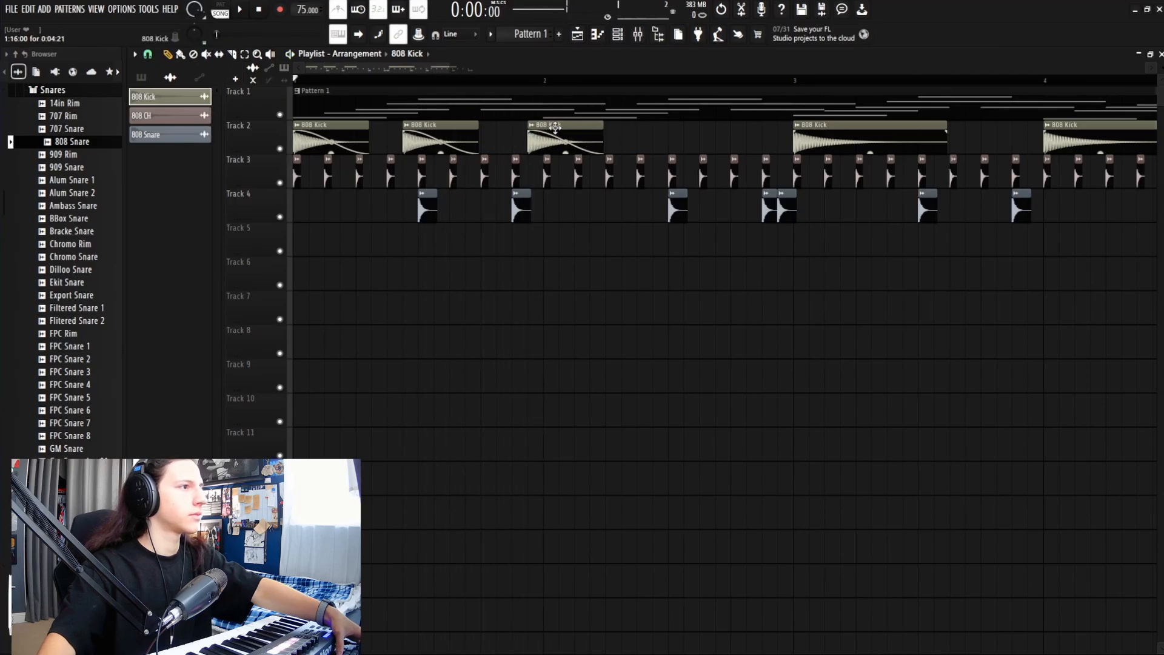
pyautogui.press('space')
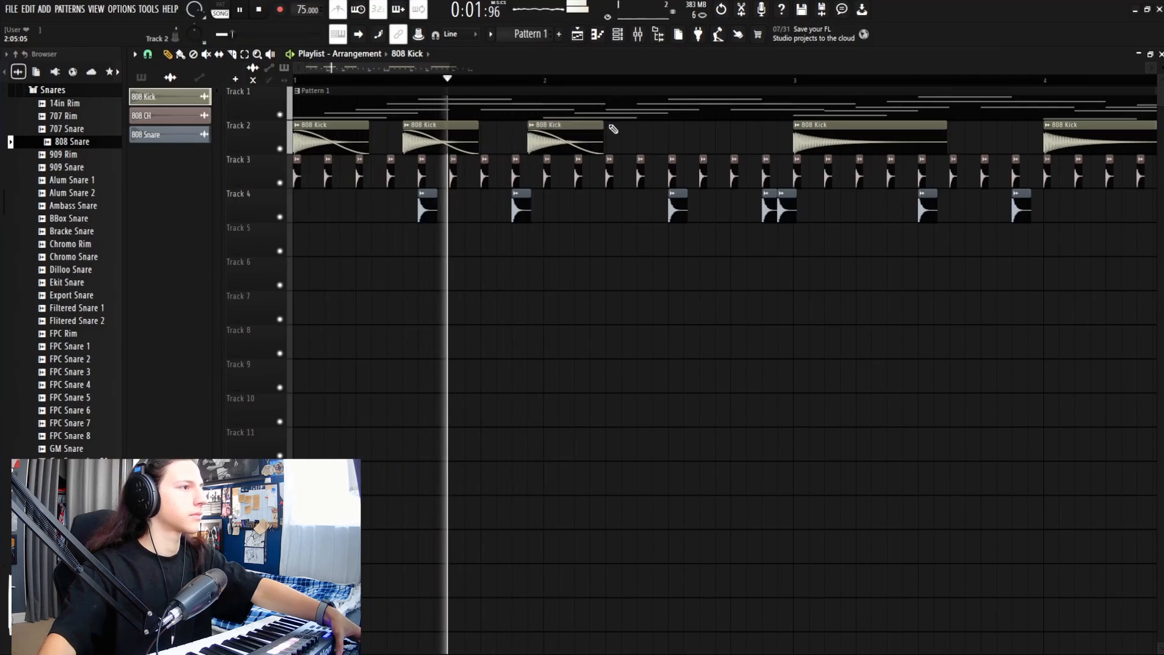
pyautogui.moveTo(548, 127); pyautogui.dragTo(565, 127)
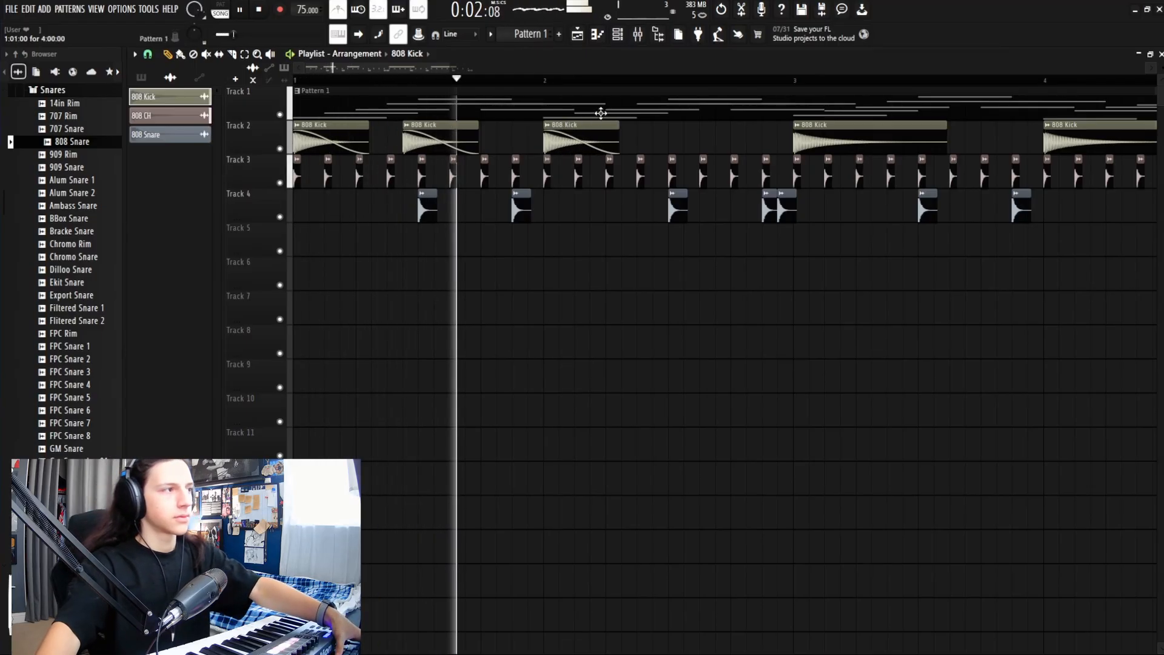
pyautogui.click(672, 144)
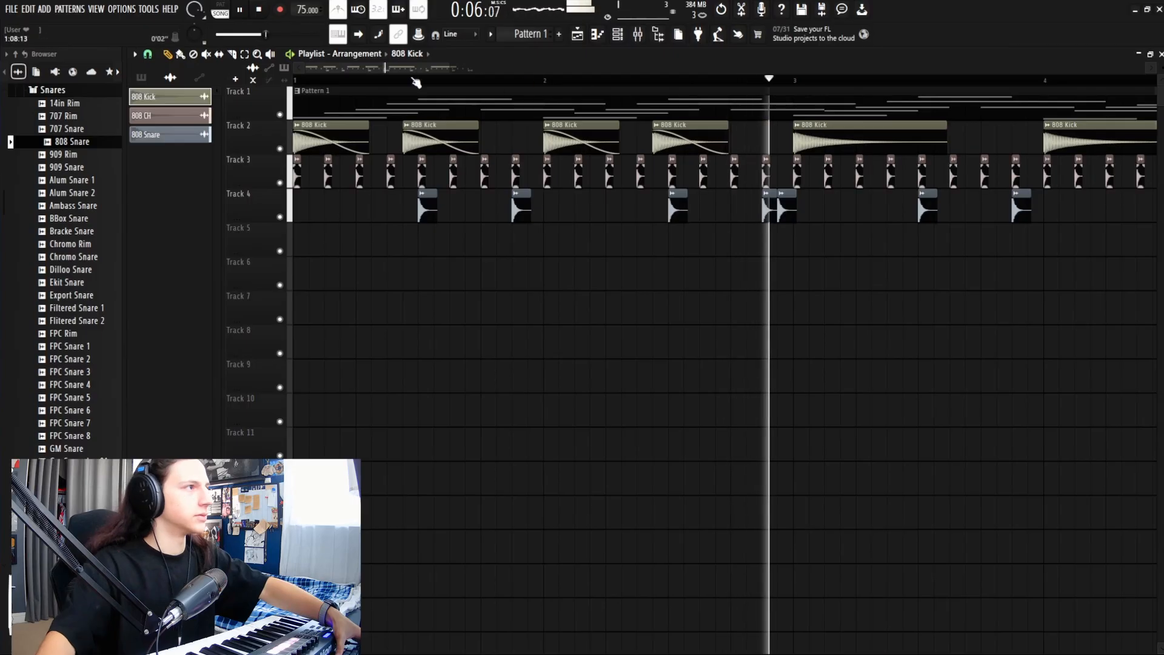
pyautogui.moveTo(452, 68); pyautogui.dragTo(516, 68)
pyautogui.press('space')
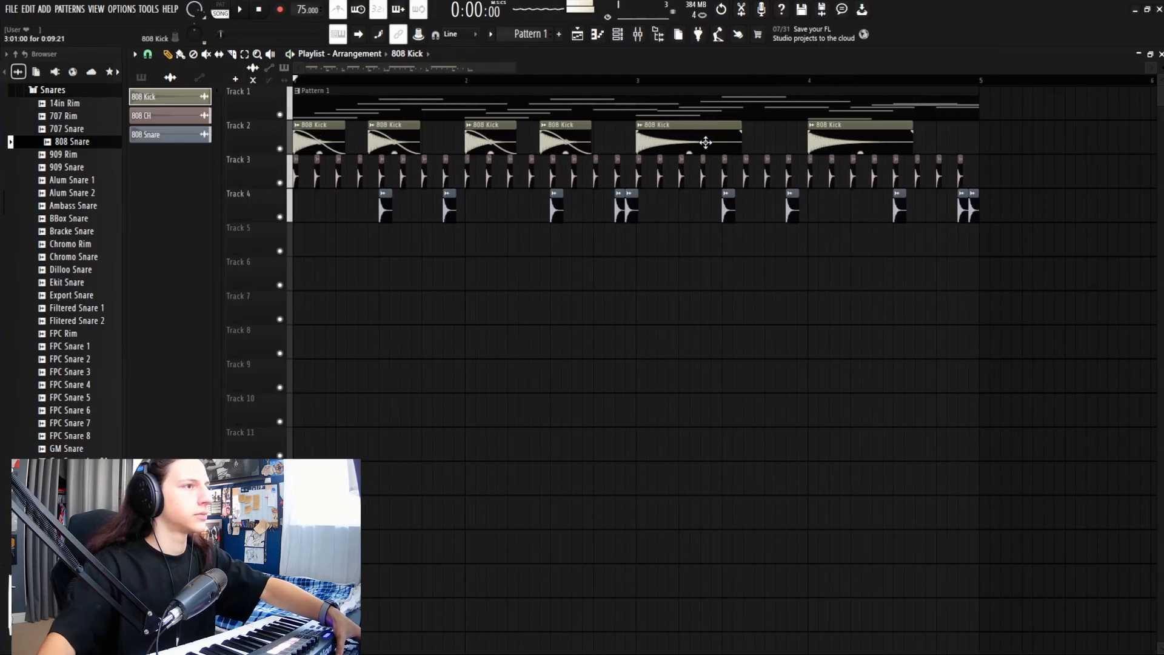
pyautogui.rightClick(706, 142)
pyautogui.rightClick(857, 138)
pyautogui.press('space')
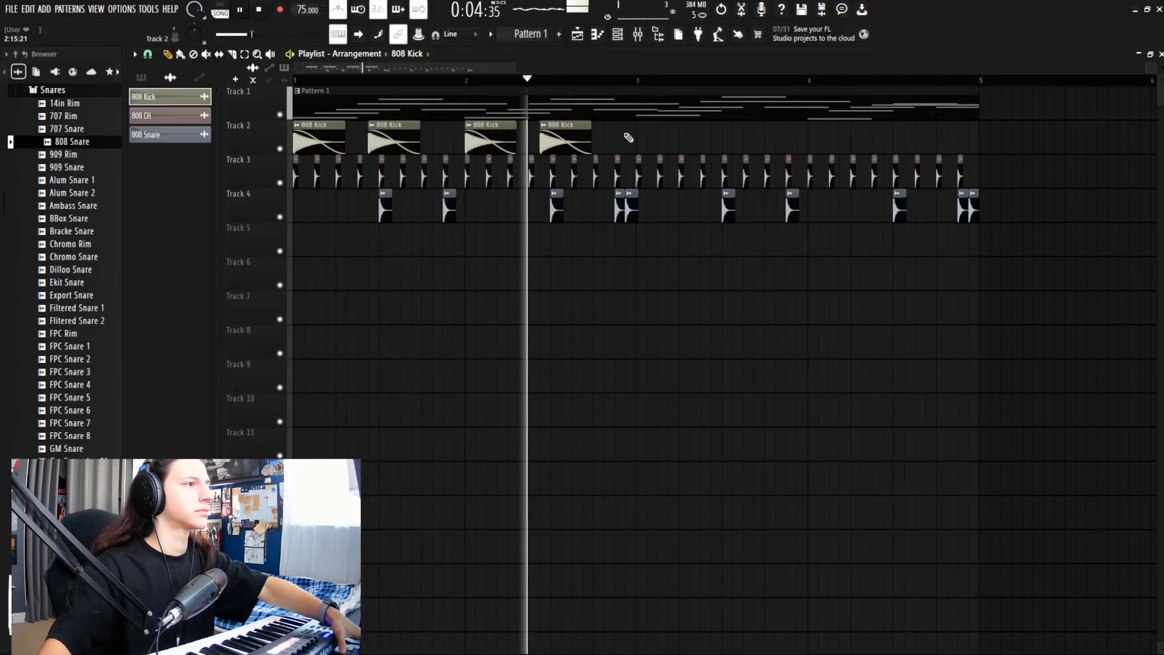
# Step: Add five more 808 Kick clips along Track 2, trimming the last to end at bar 5
pyautogui.click(643, 142)
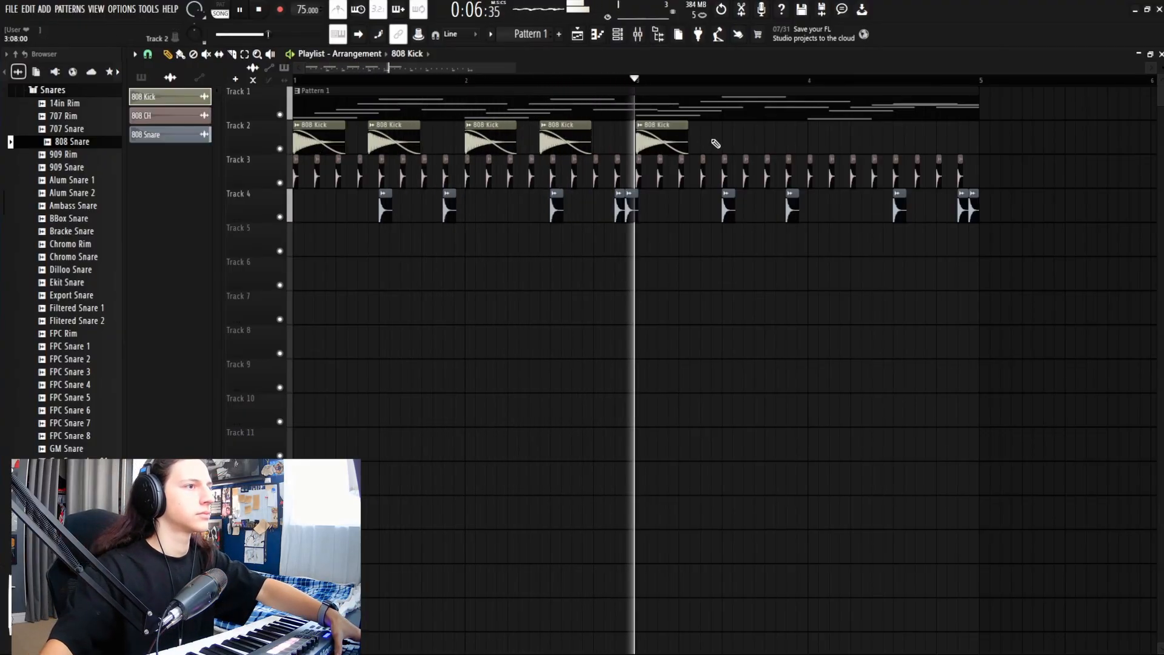
pyautogui.click(717, 144)
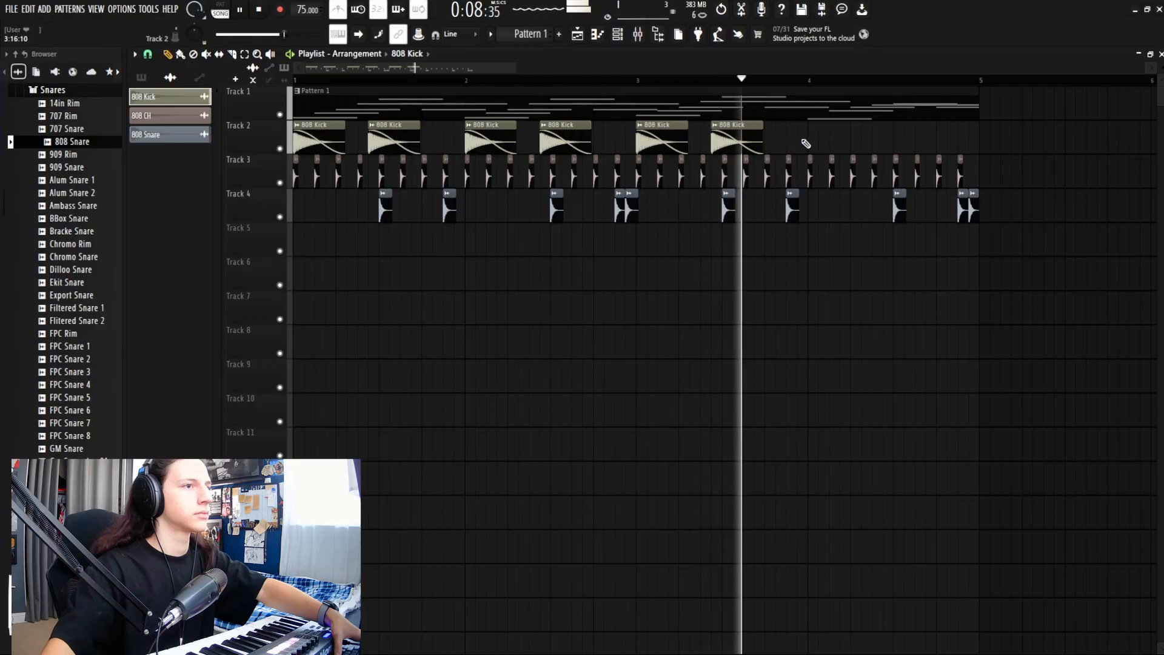
pyautogui.click(814, 143)
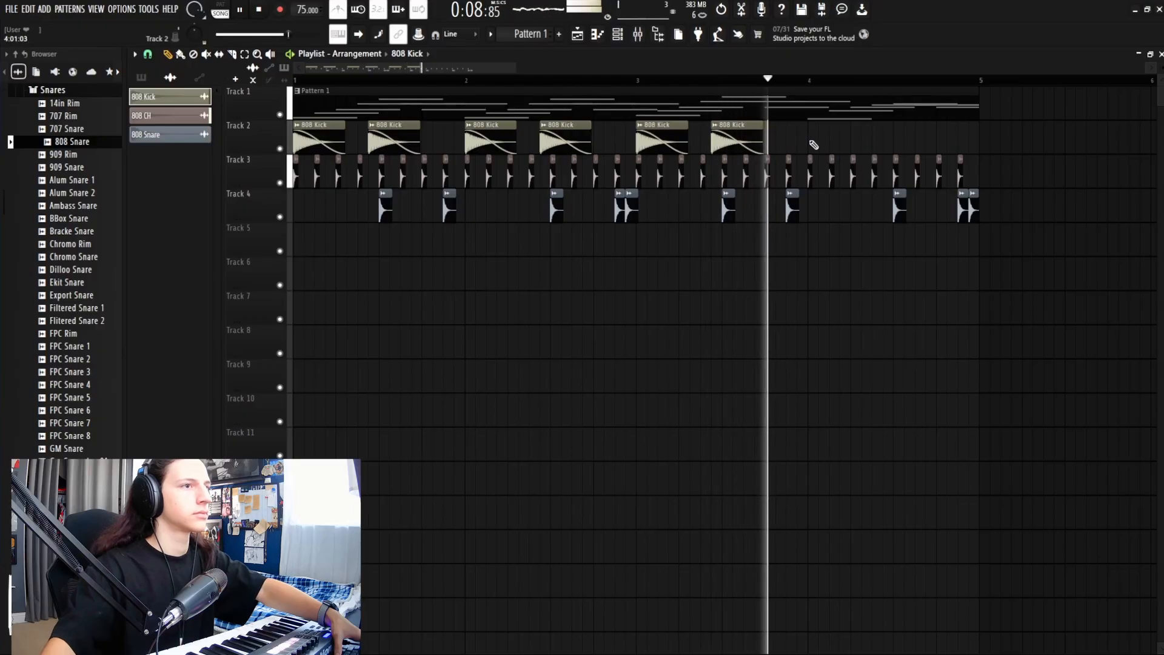
pyautogui.click(889, 143)
pyautogui.click(964, 144)
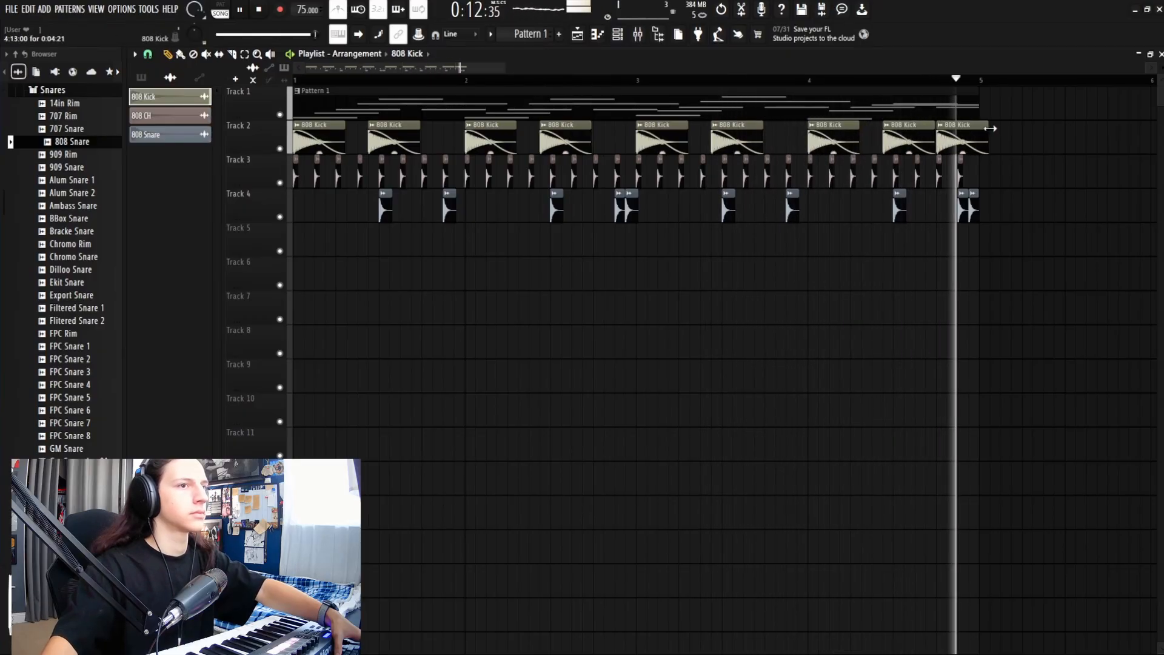
pyautogui.moveTo(990, 129)
pyautogui.mouseDown()
pyautogui.moveTo(1057, 128)
pyautogui.moveTo(980, 130)
pyautogui.mouseUp()
pyautogui.press('space')
pyautogui.press('space')
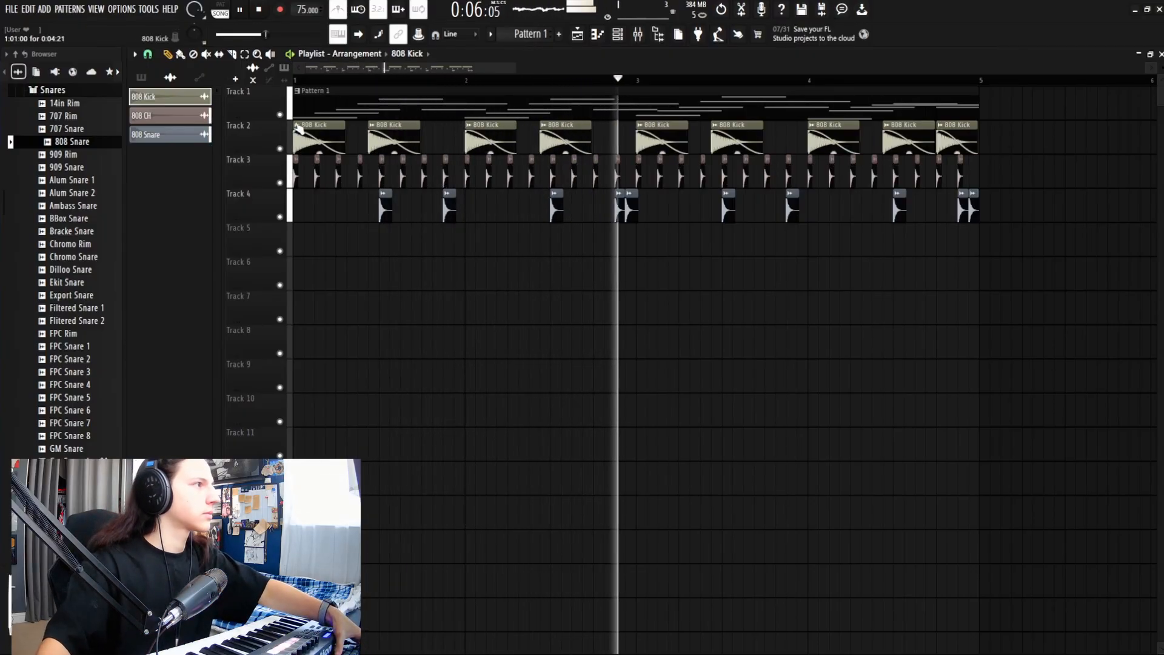
pyautogui.press('space')
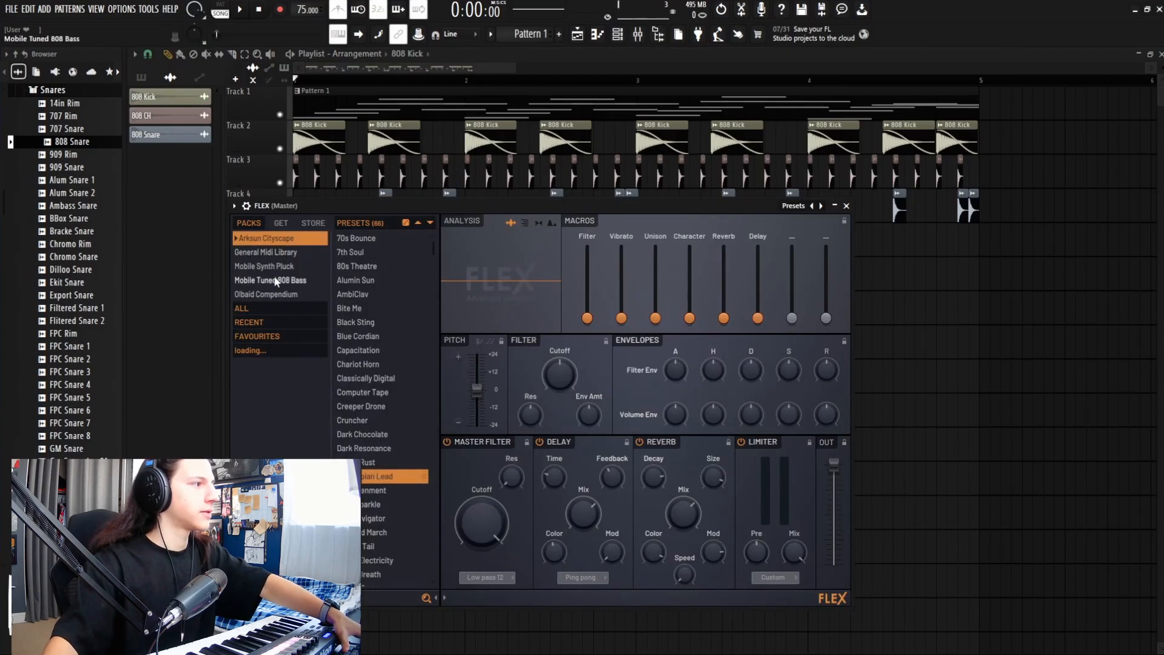
# Step: In Mobile Tuned 808 Bass, audition 808 Clean, Chomped and Bounced, then settle on 808 Clean
pyautogui.click(258, 281)
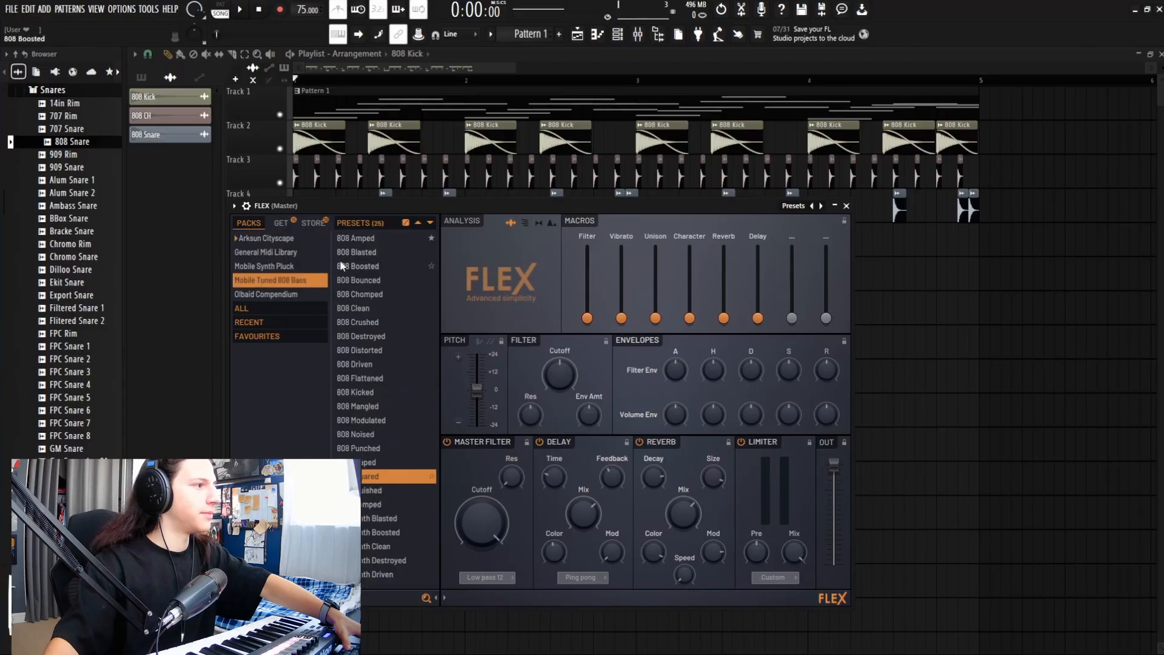
pyautogui.click(369, 308)
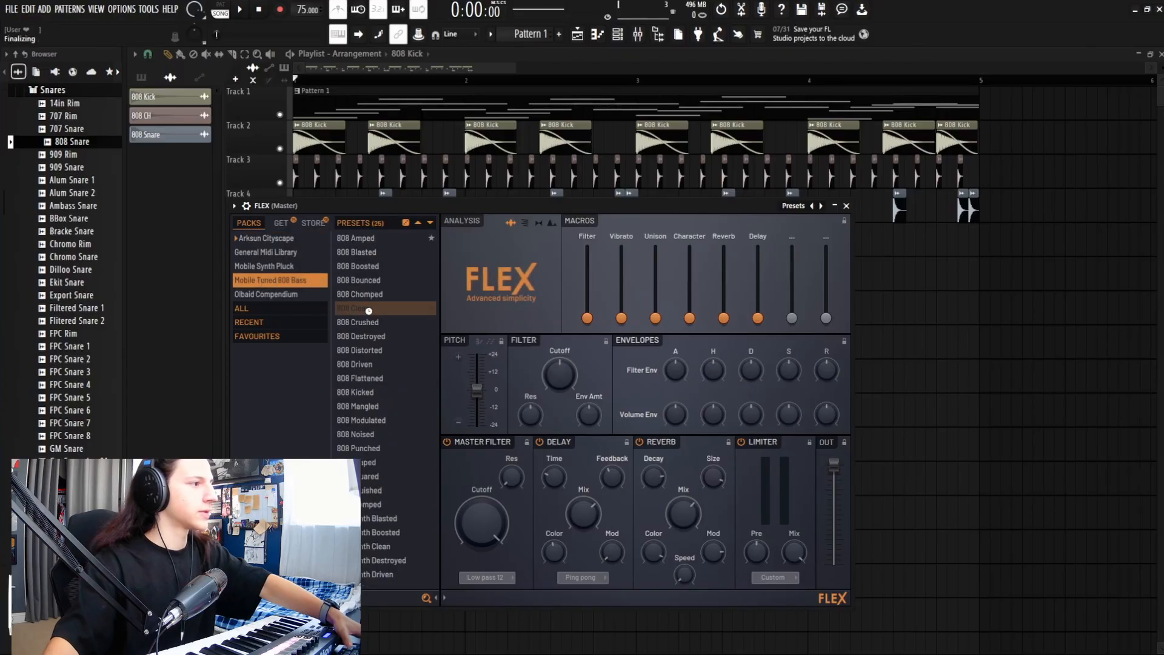
pyautogui.click(370, 295)
pyautogui.click(372, 281)
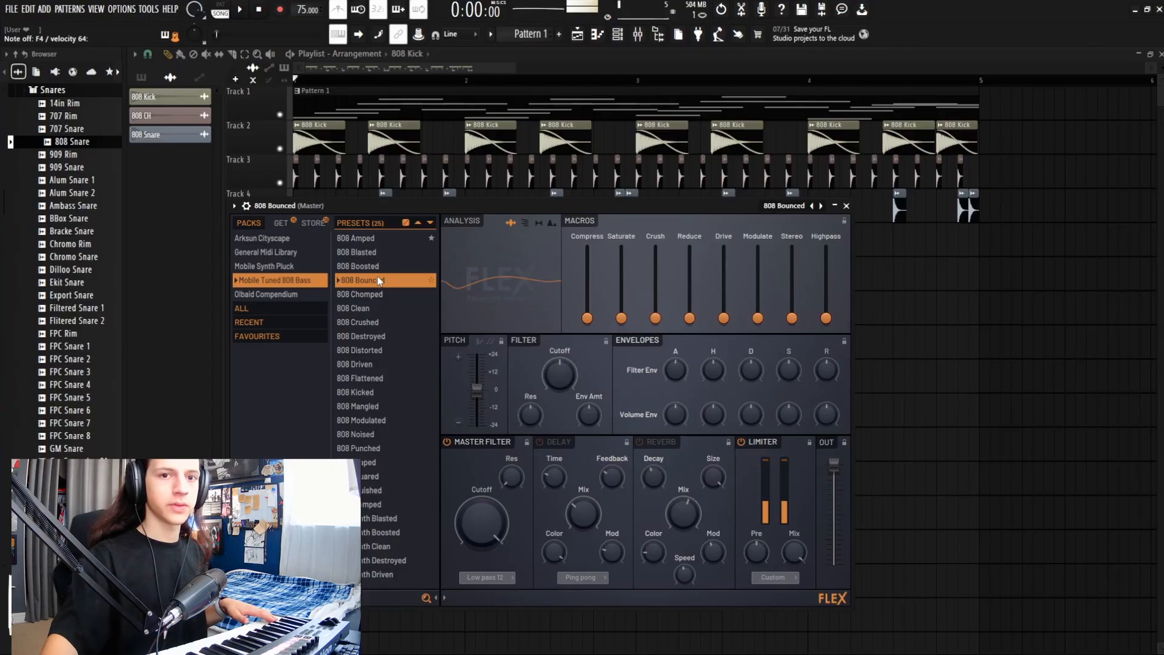
pyautogui.click(379, 306)
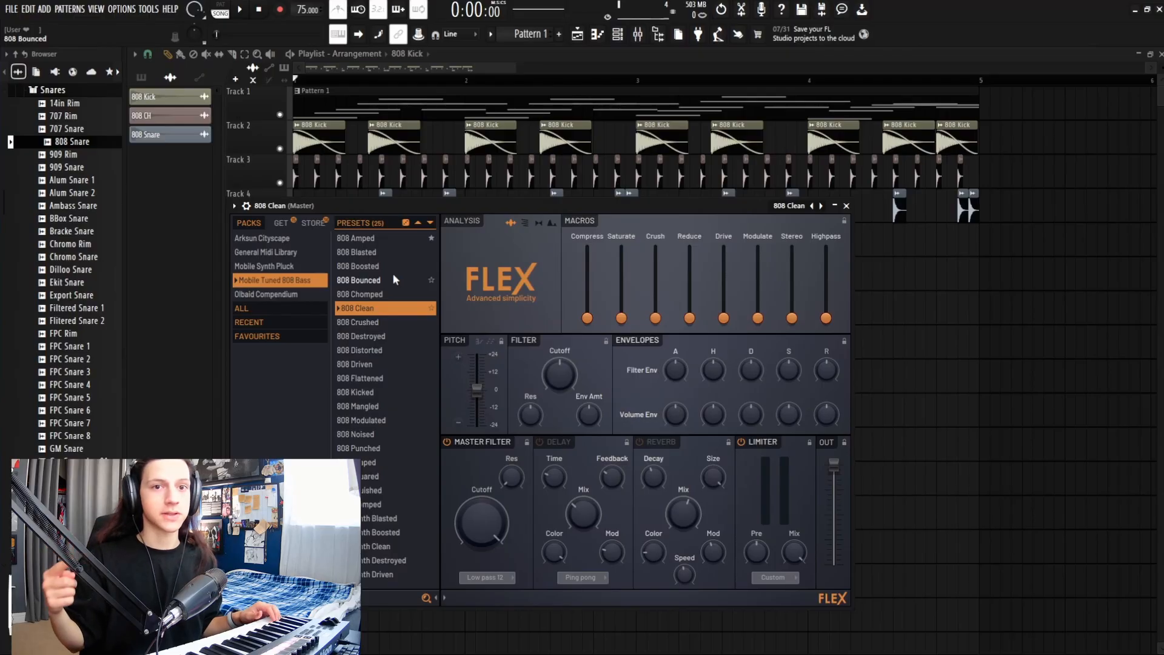
# Step: Create Pattern 2 with a C4 bass note at bar 1 and place it on Track 5
pyautogui.click(597, 34)
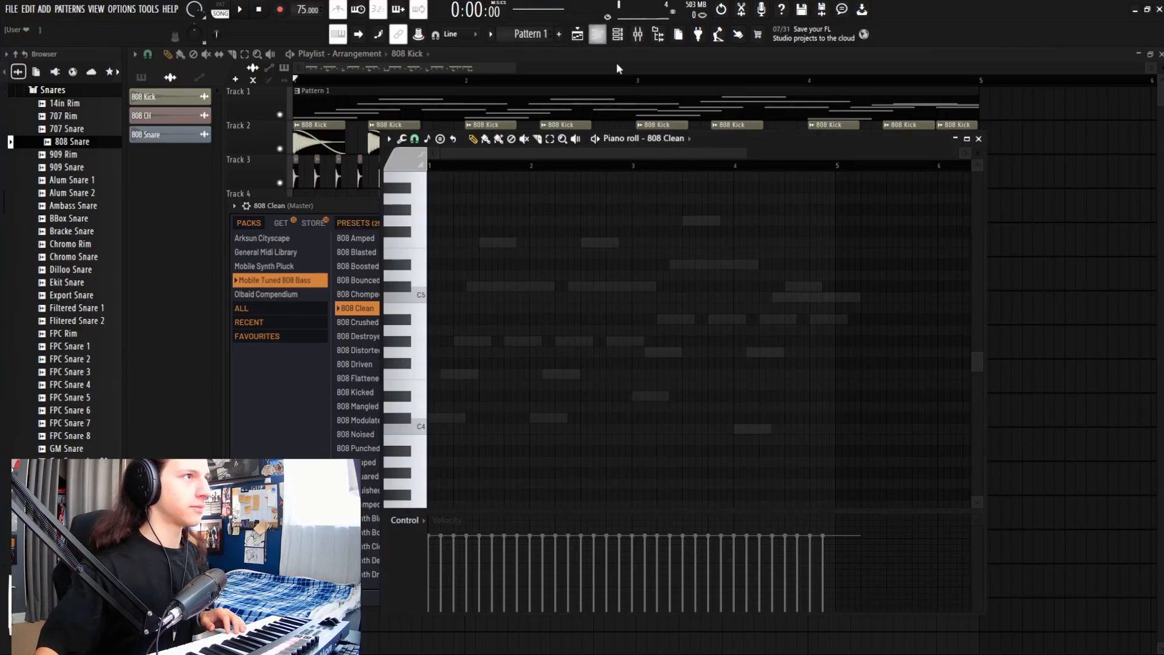
pyautogui.click(559, 34)
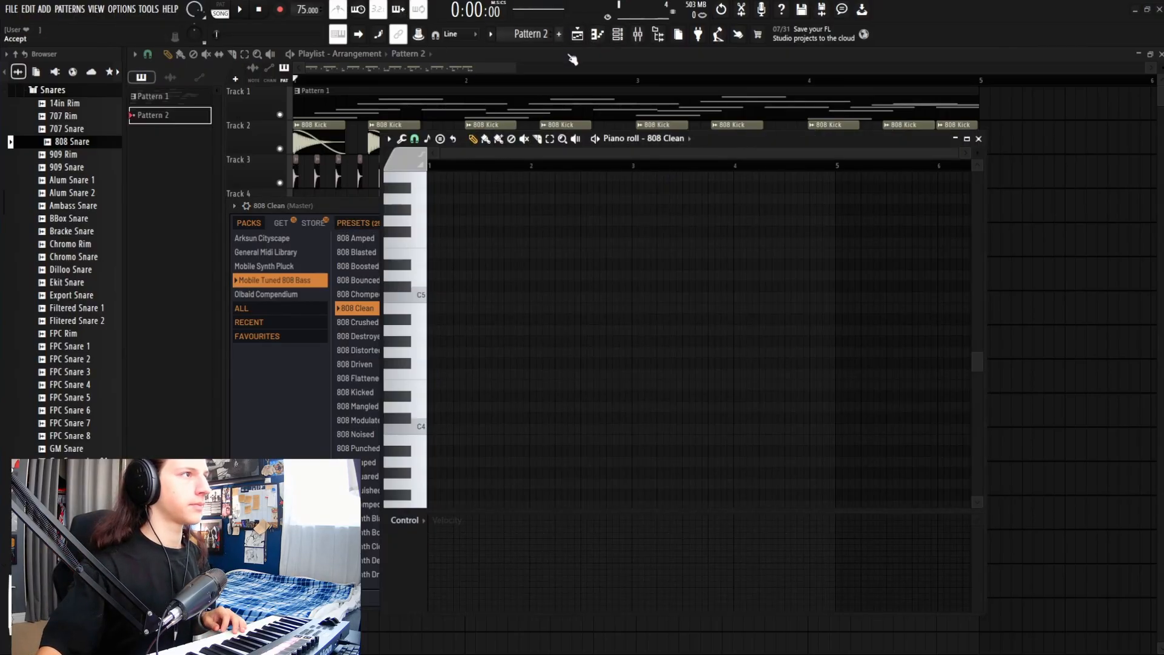
pyautogui.click(440, 427)
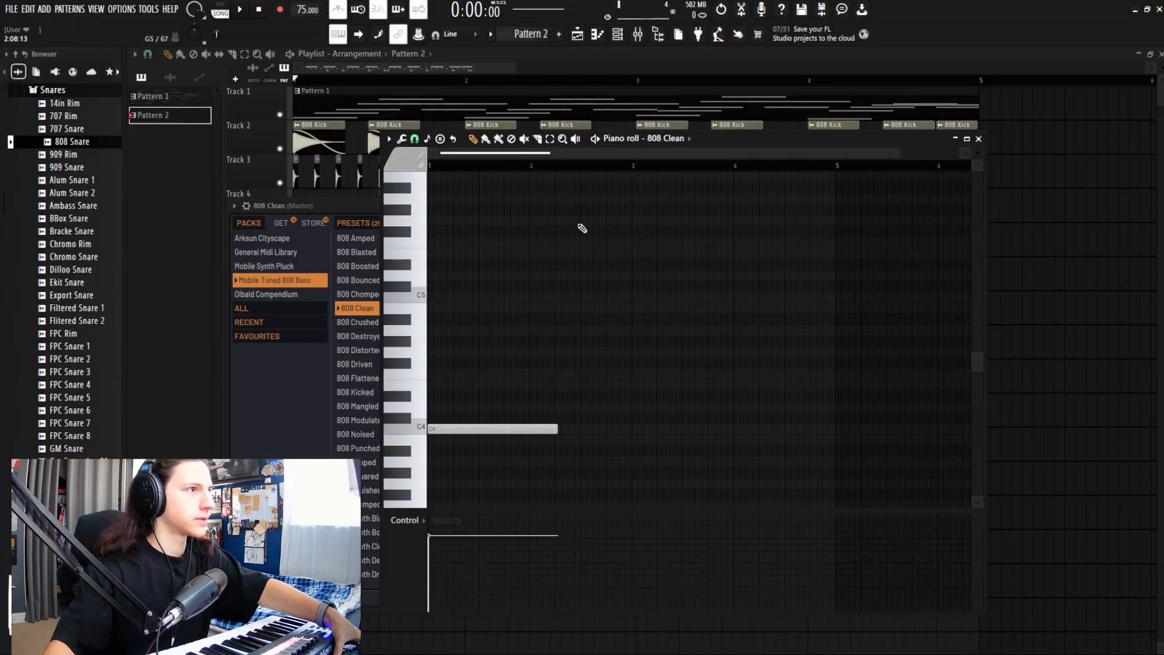
pyautogui.moveTo(696, 138); pyautogui.dragTo(835, 294)
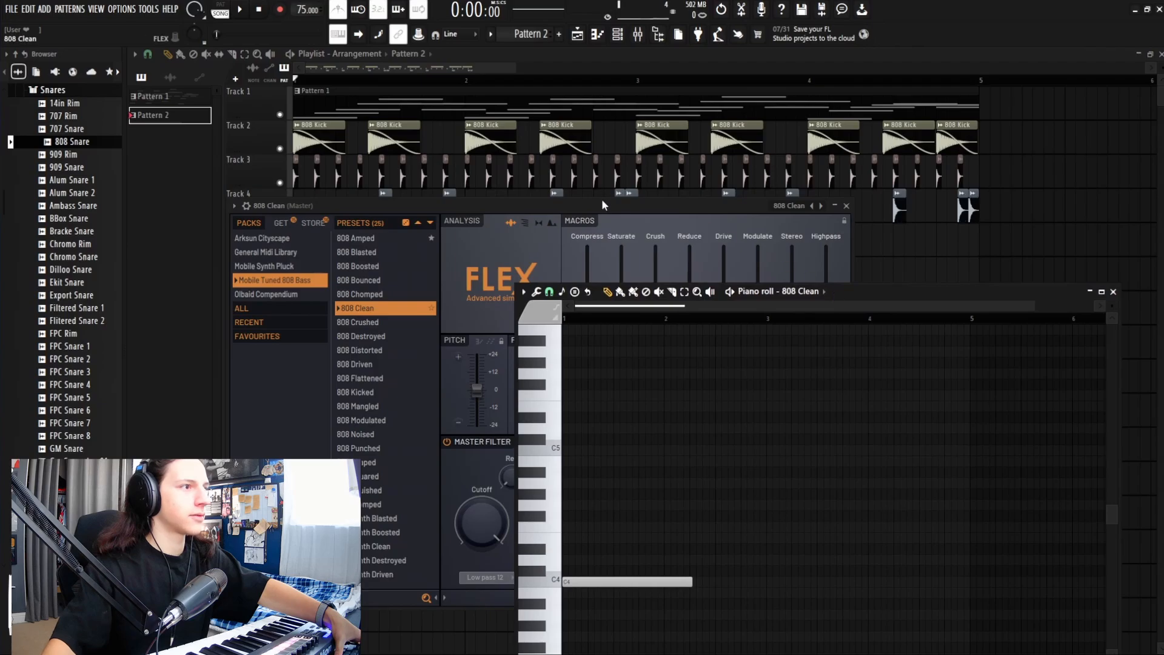
pyautogui.press('F12')
pyautogui.click(314, 237)
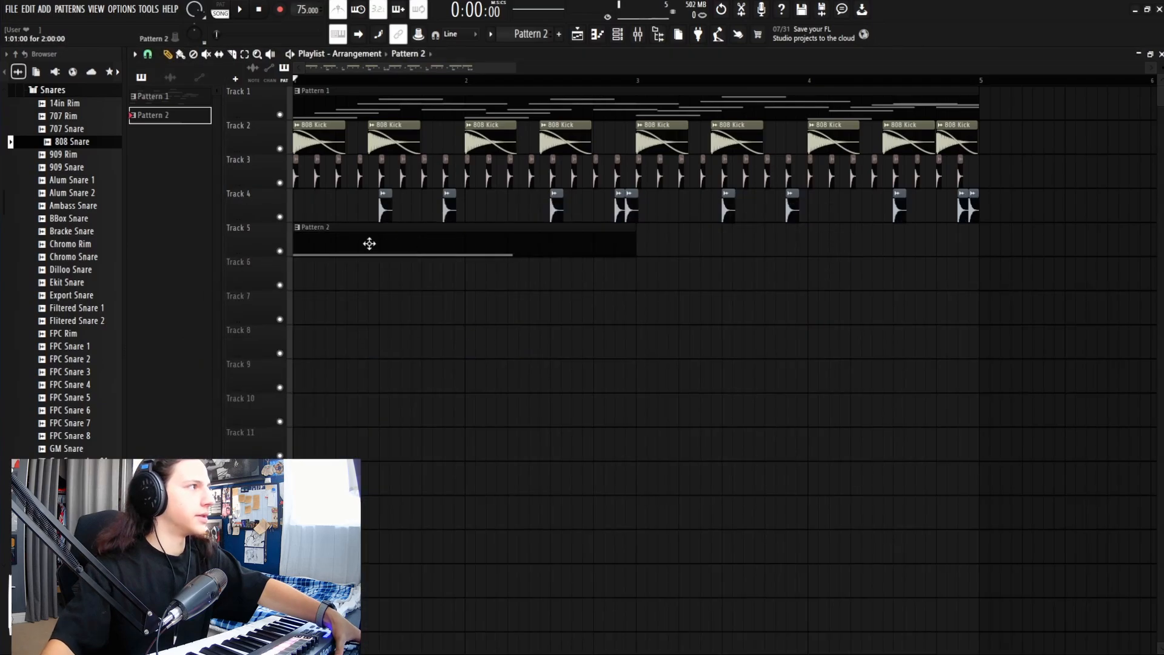
# Step: Shorten the C4 note to end at bar 2, add a second C4 there, and save
pyautogui.doubleClick(348, 239)
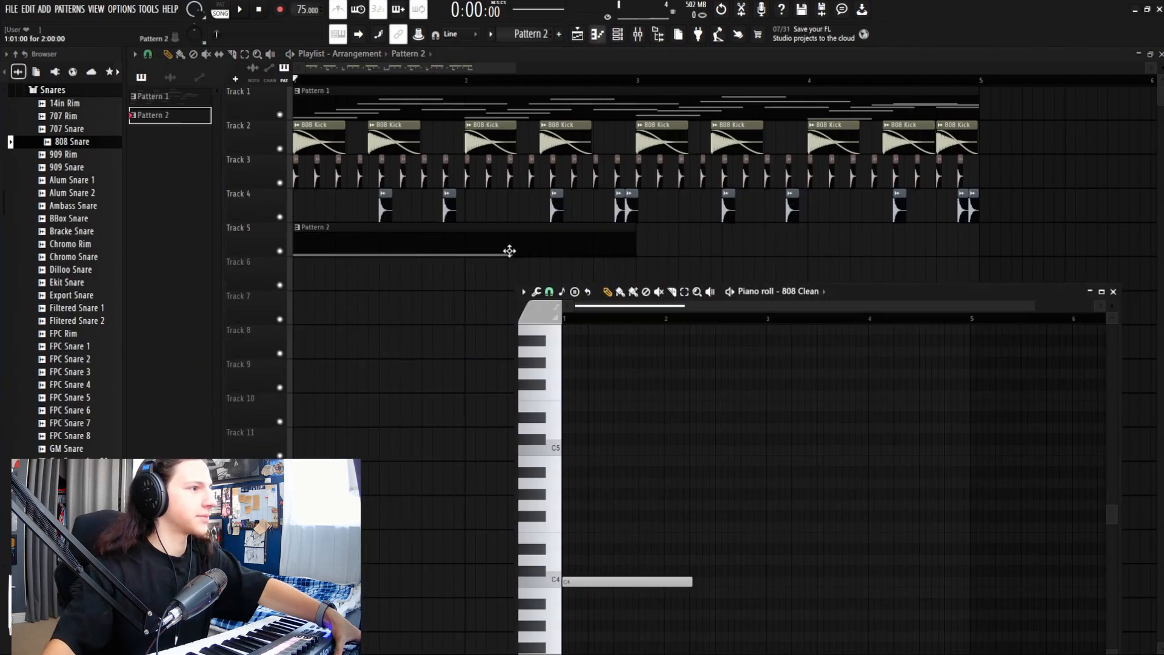
pyautogui.press('space')
pyautogui.moveTo(778, 231); pyautogui.dragTo(725, 170)
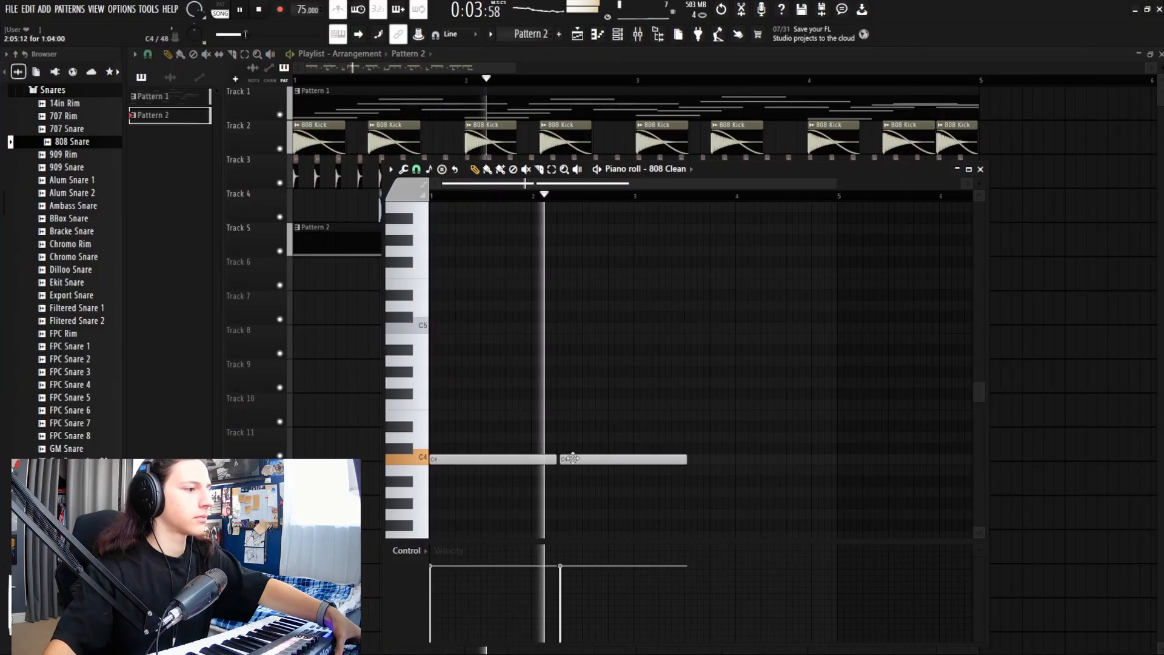
pyautogui.press('space')
pyautogui.press('space')
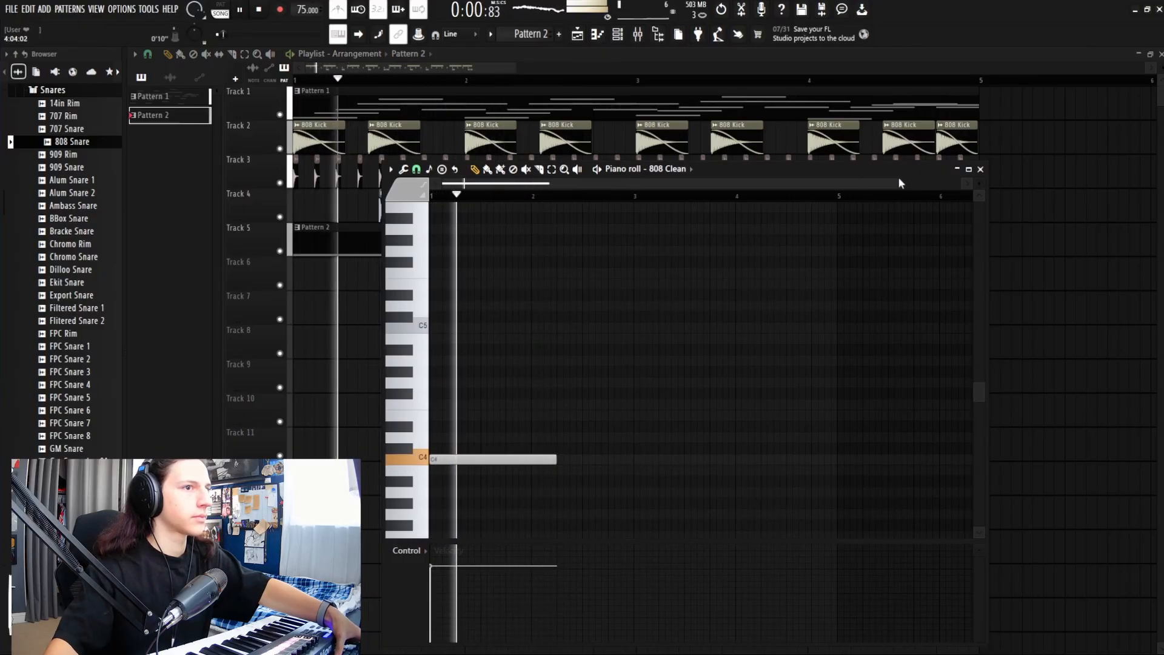
pyautogui.moveTo(901, 183); pyautogui.dragTo(693, 210)
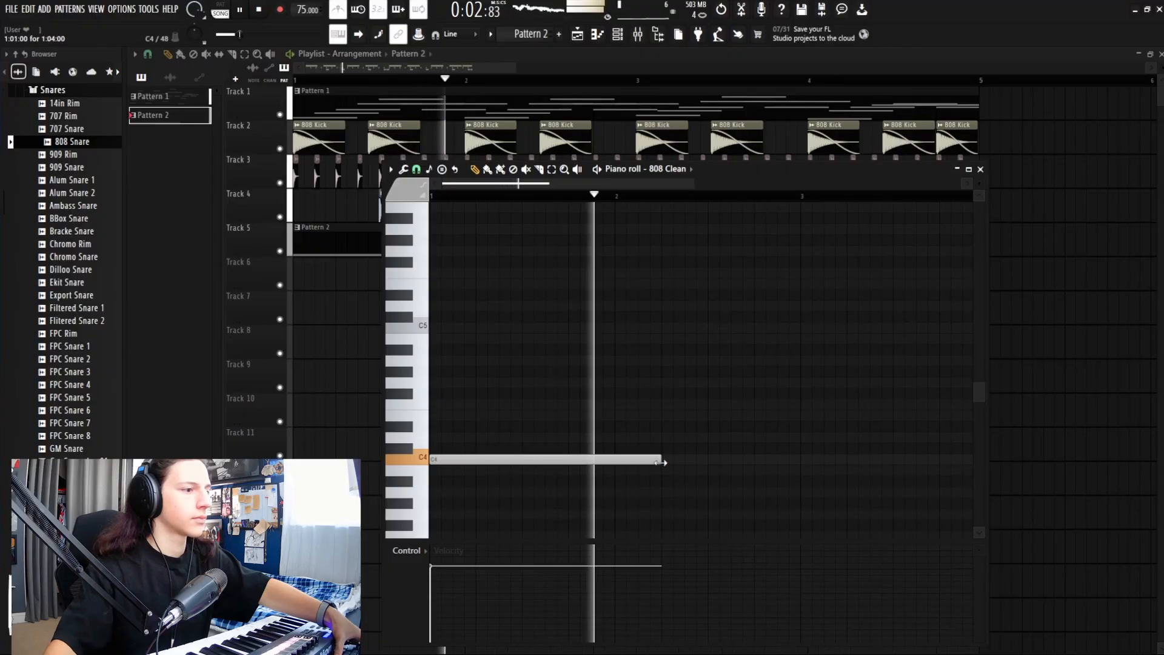
pyautogui.moveTo(662, 462); pyautogui.dragTo(611, 465)
pyautogui.press('space')
pyautogui.click(642, 455)
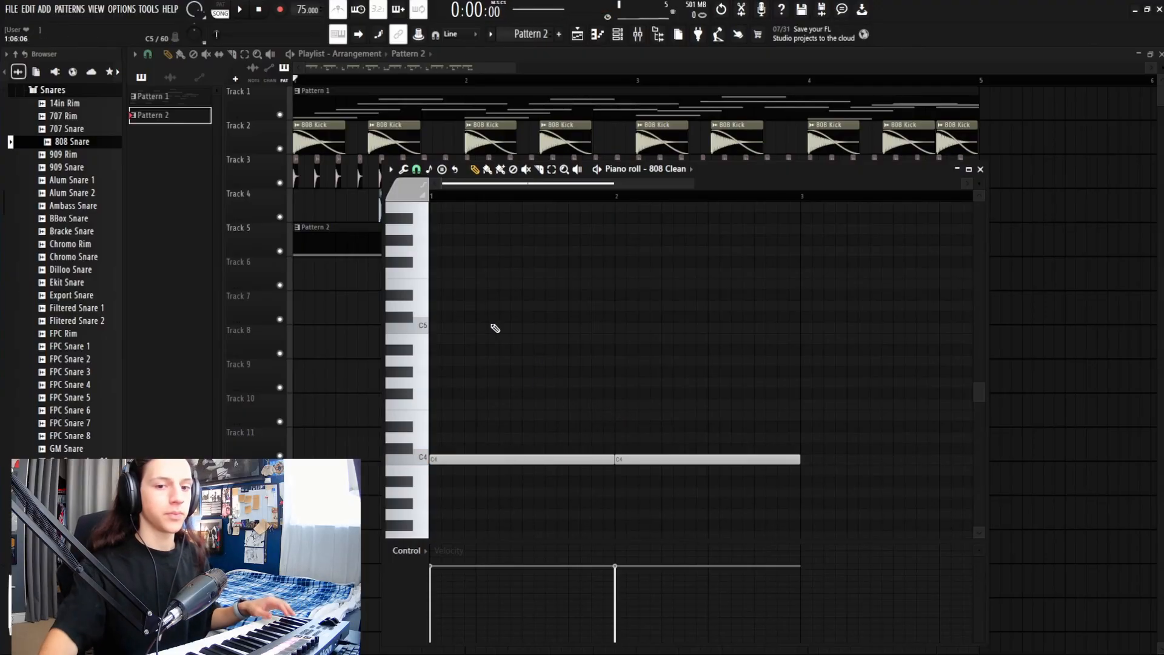
pyautogui.hotkey('ctrl', 's')
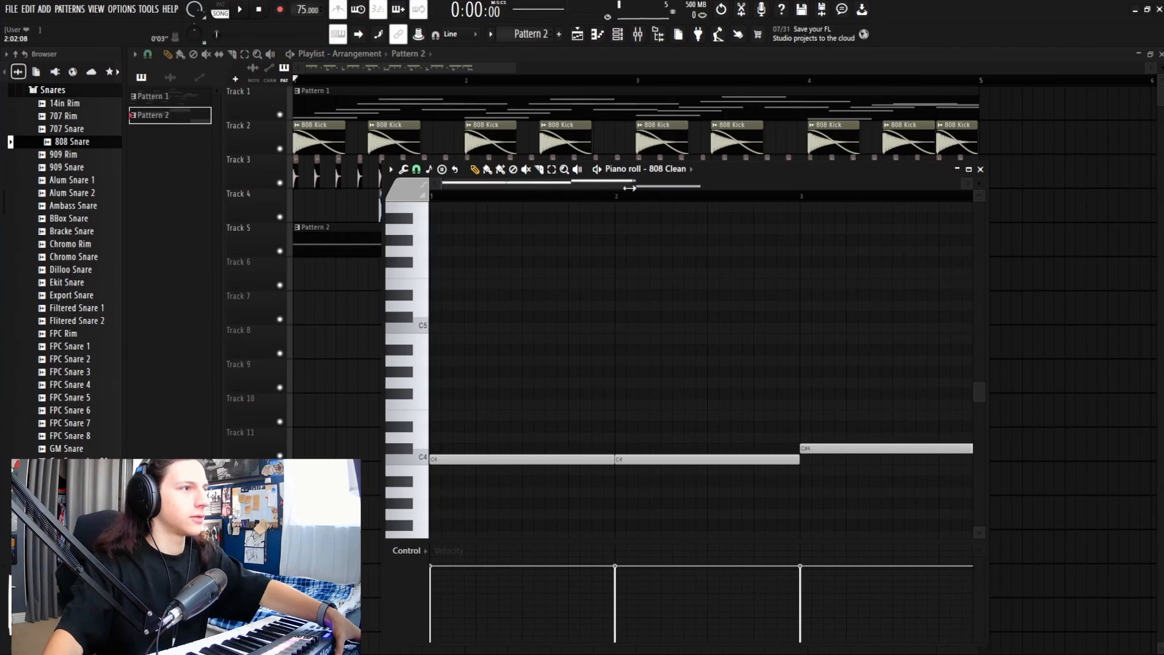
# Step: Try a C#4 note above the second C4, delete it, and play the bass line
pyautogui.moveTo(630, 188); pyautogui.dragTo(694, 201)
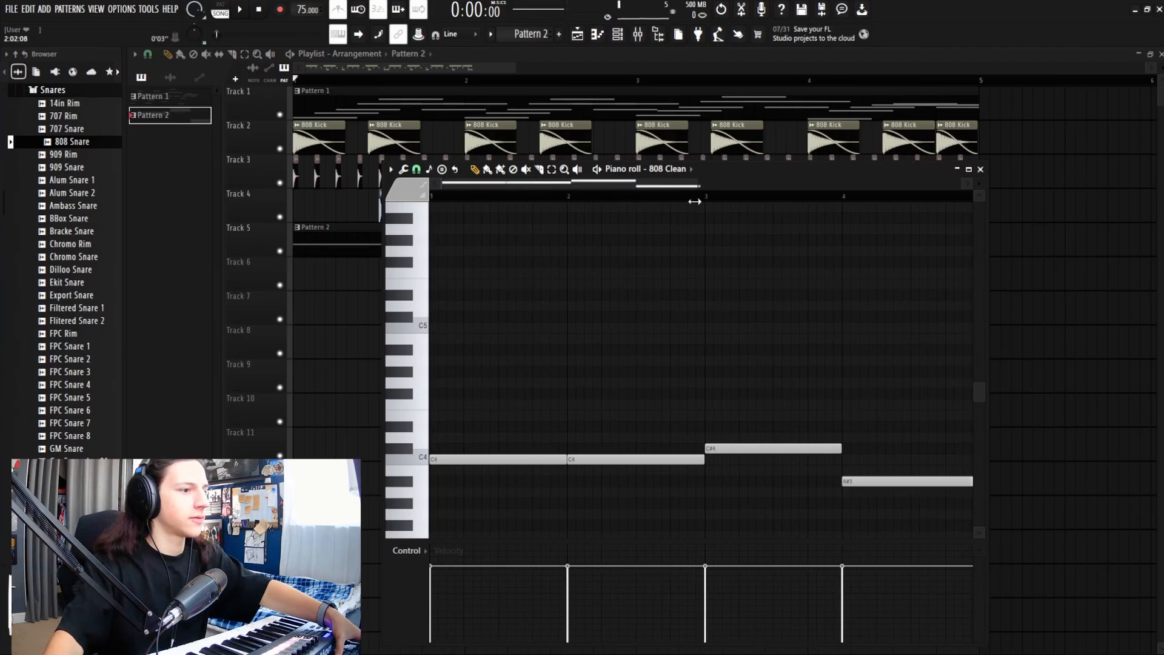
pyautogui.click(628, 452)
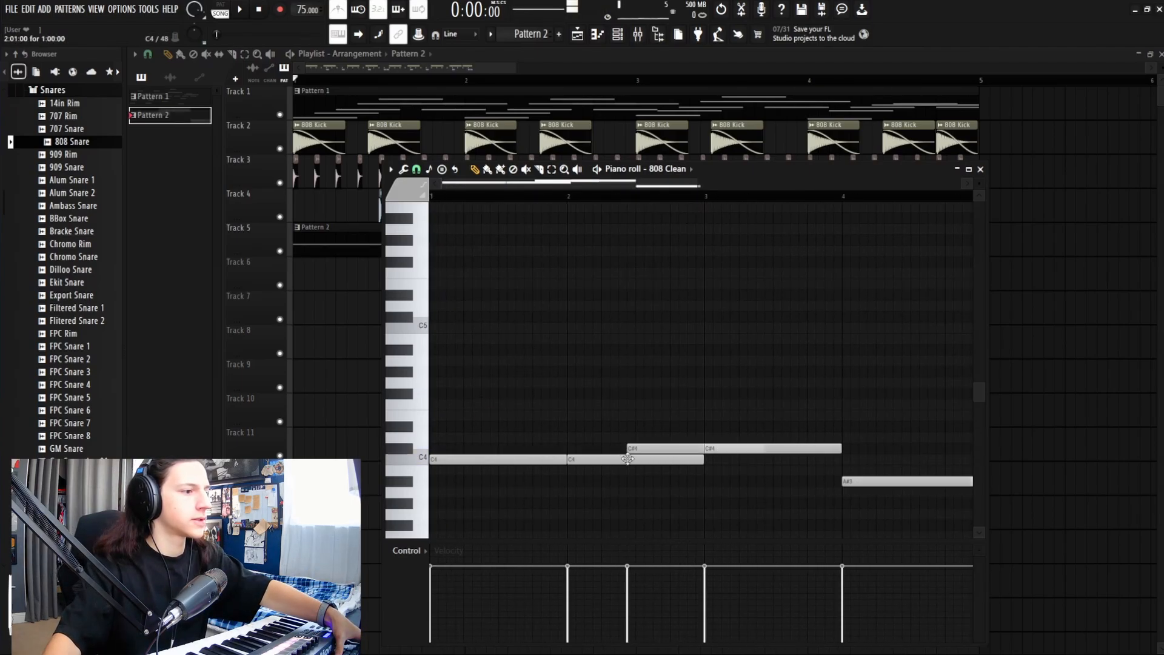
pyautogui.rightClick(633, 452)
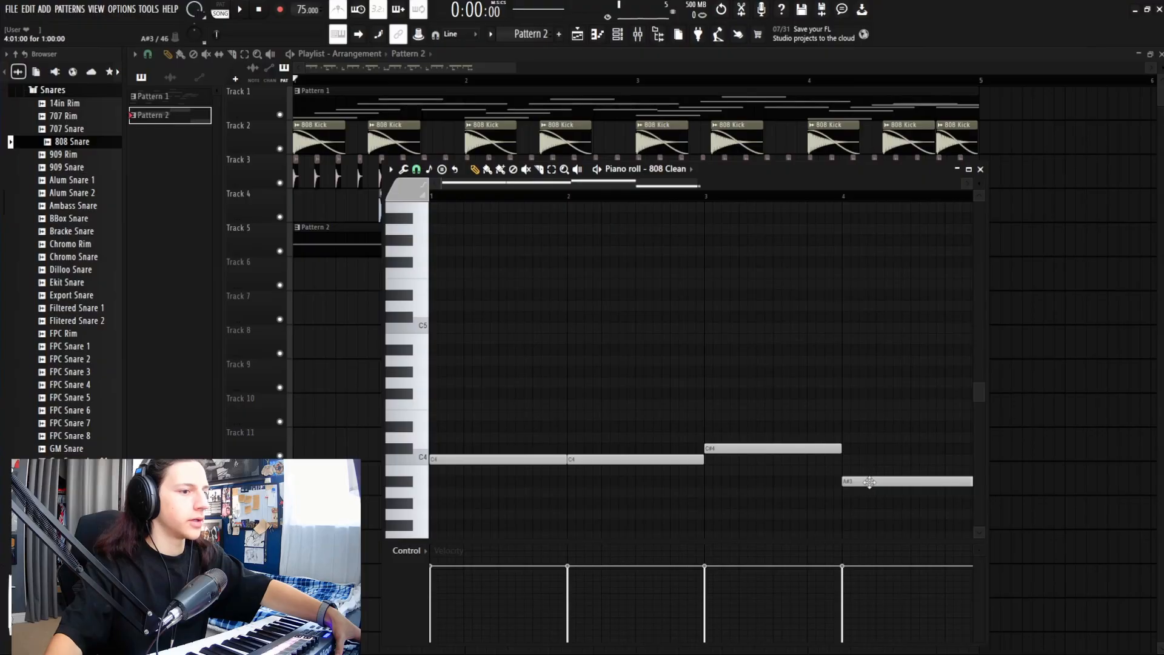
pyautogui.press('space')
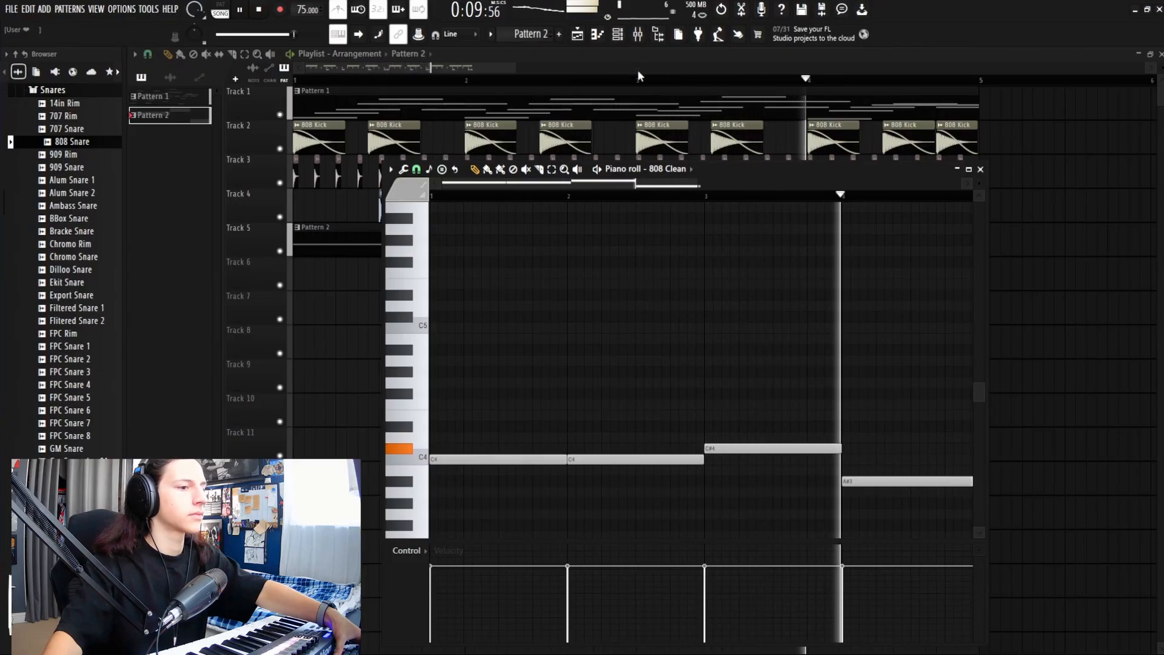
pyautogui.click(980, 169)
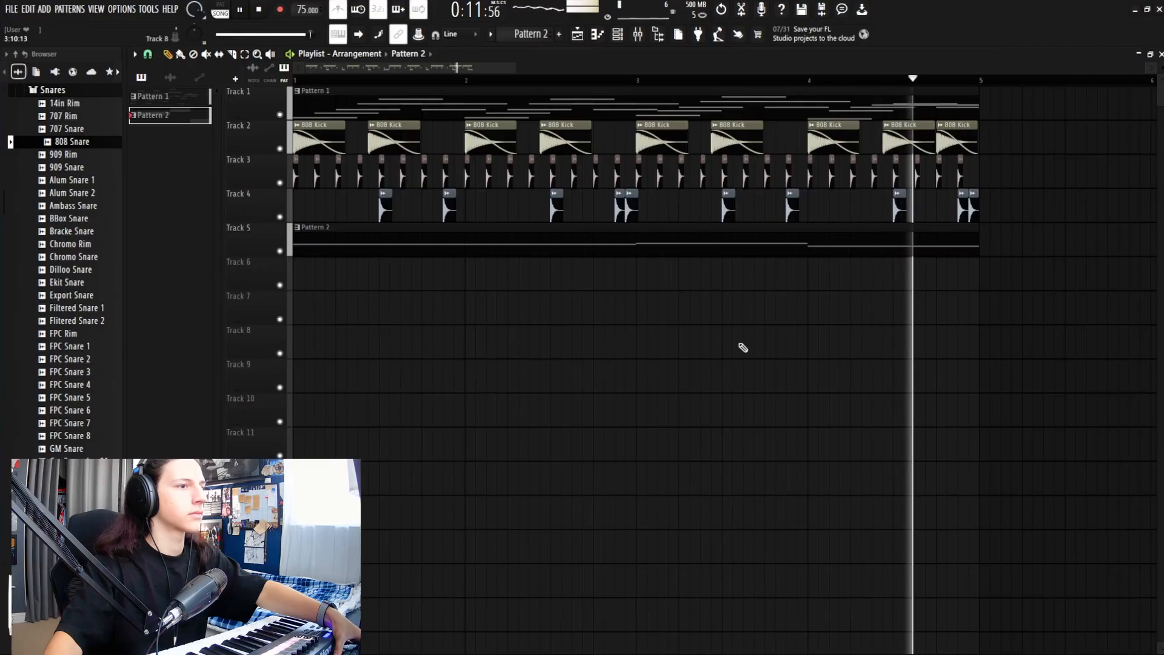
# Step: Reopen the Channel rack, stretch it to show the 808 Clean row, and bring up the Mixer
pyautogui.press('space')
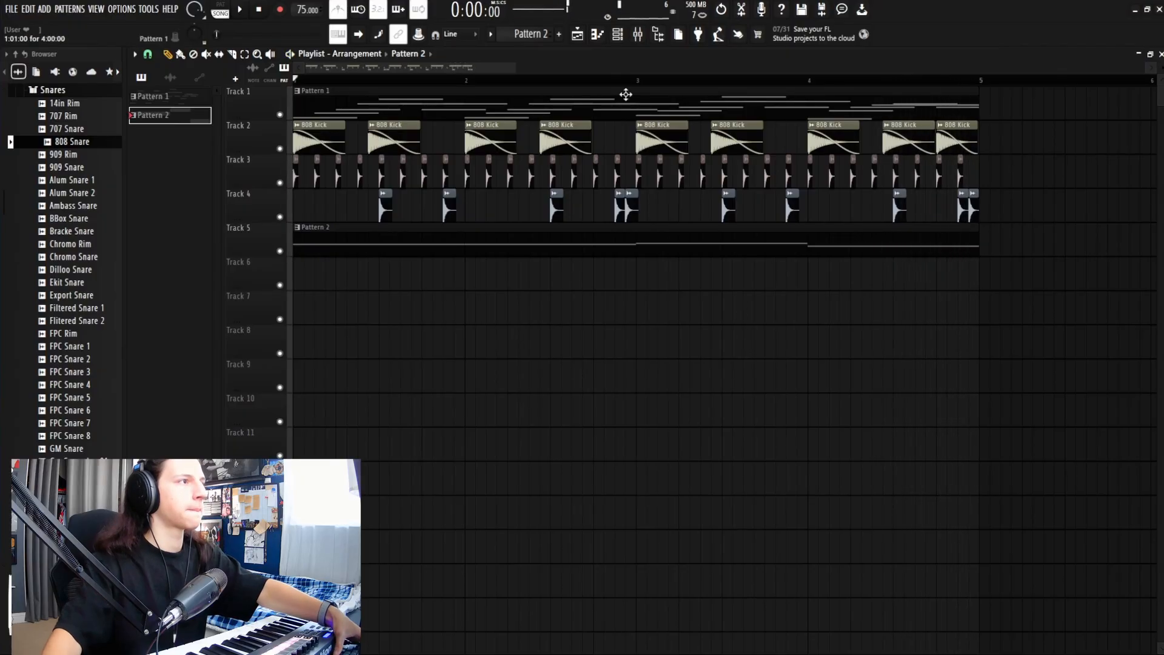
pyautogui.click(616, 38)
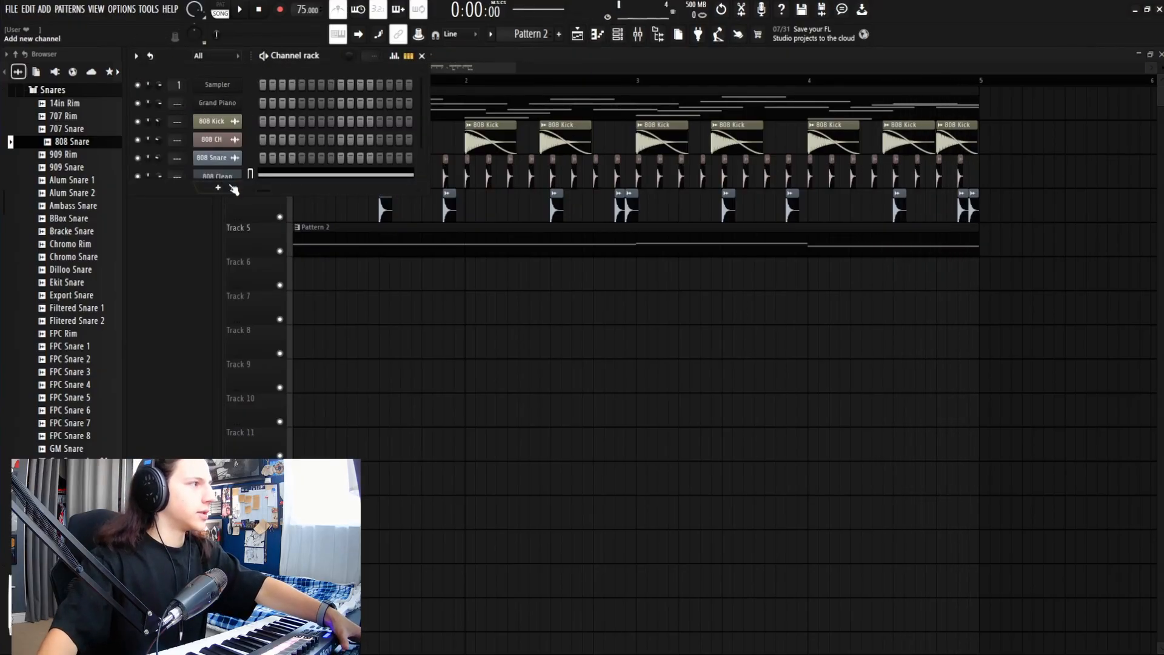
pyautogui.click(230, 197)
pyautogui.click(618, 35)
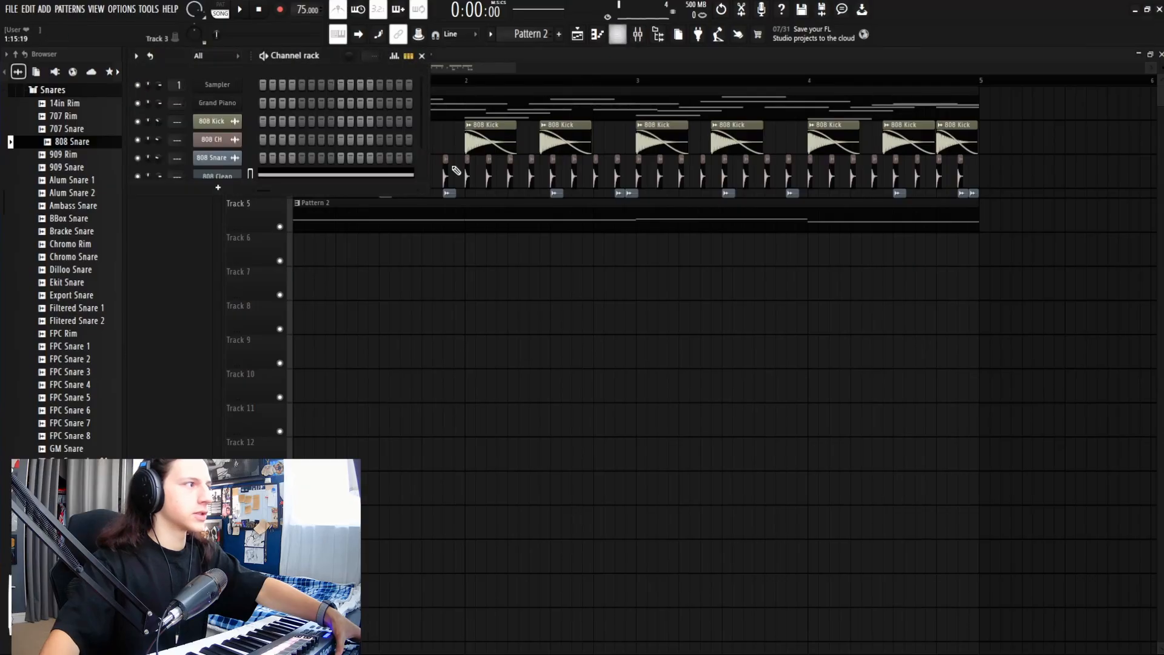
pyautogui.moveTo(246, 192); pyautogui.dragTo(246, 260)
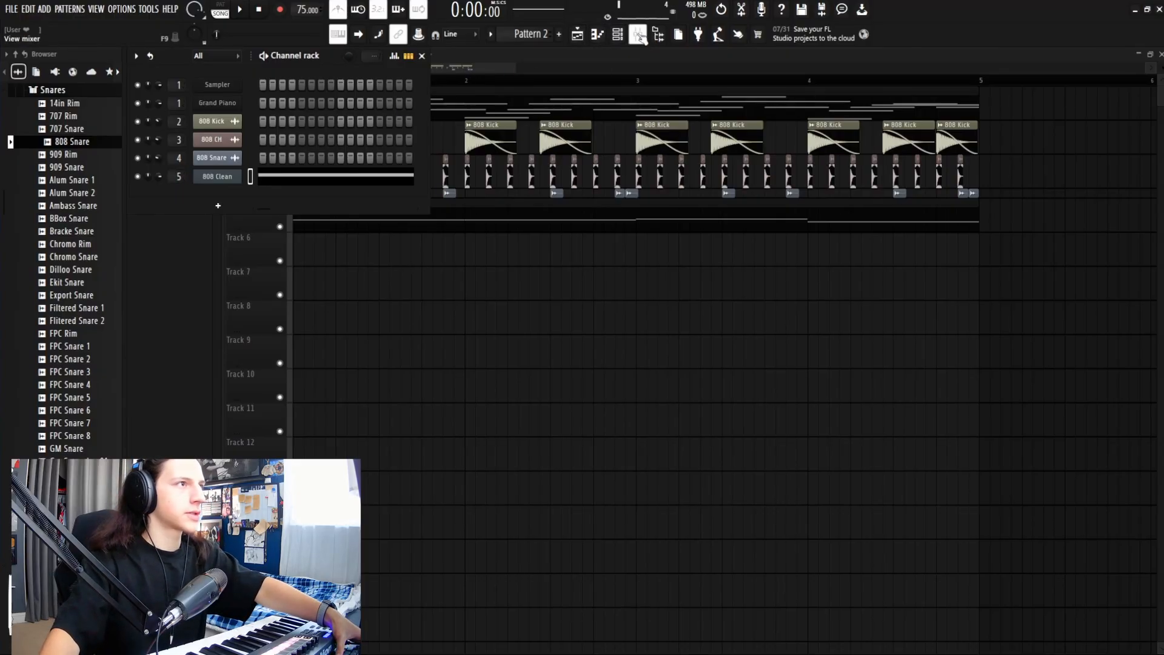
pyautogui.click(638, 35)
pyautogui.click(901, 168)
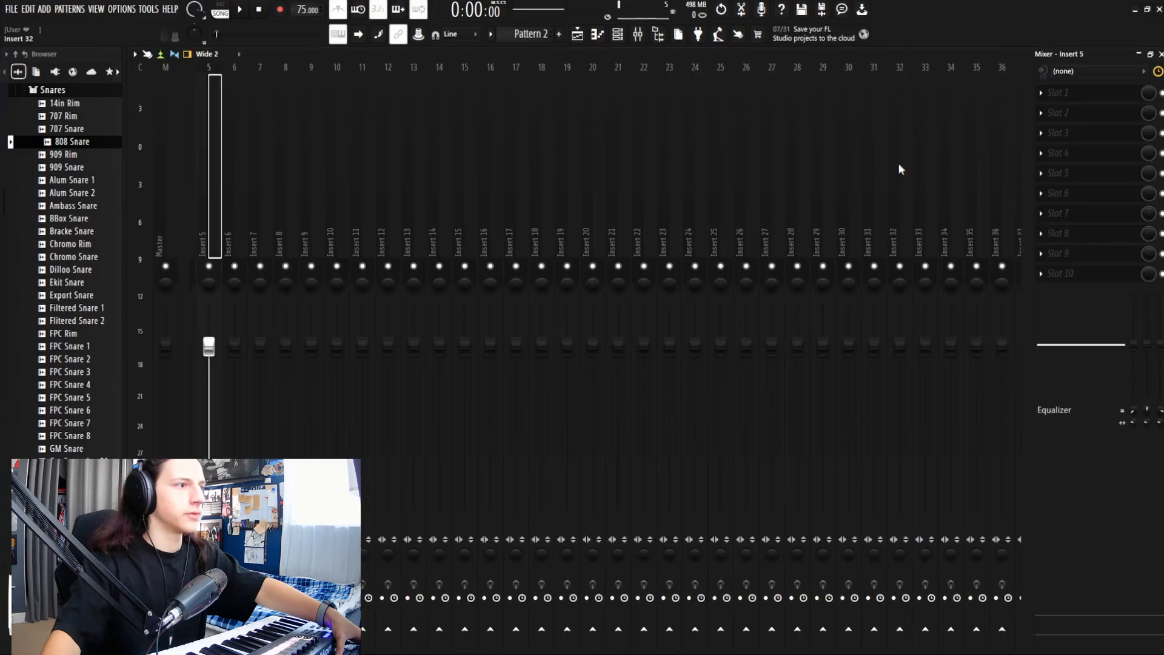
pyautogui.press('space')
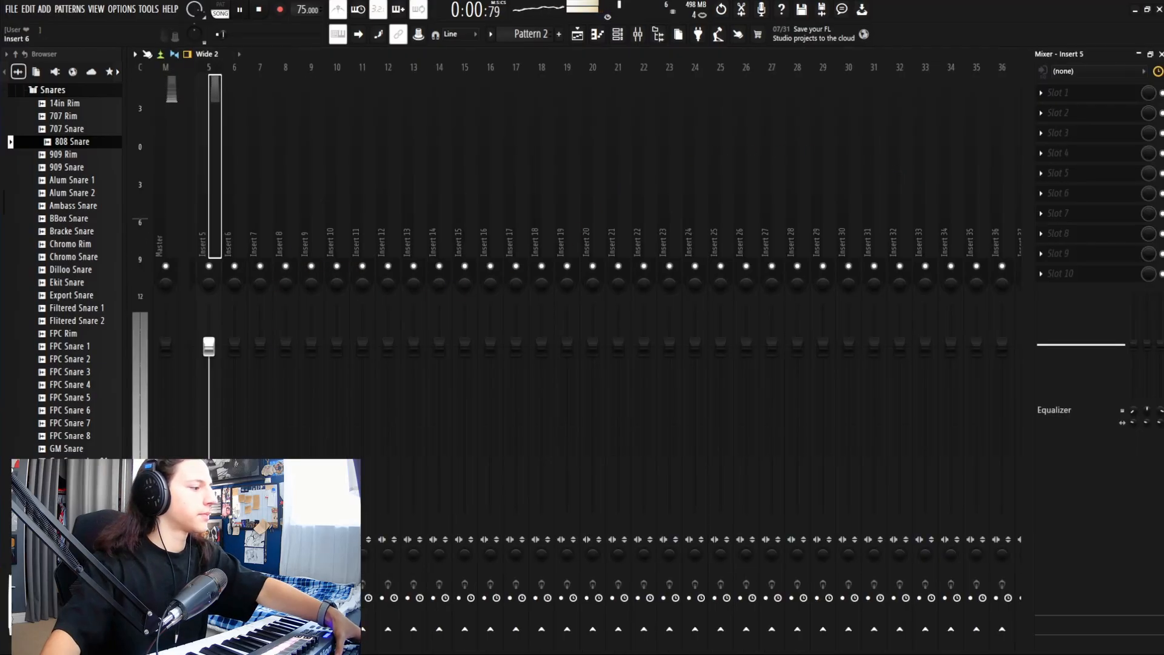
pyautogui.scroll(4, 234, 485)
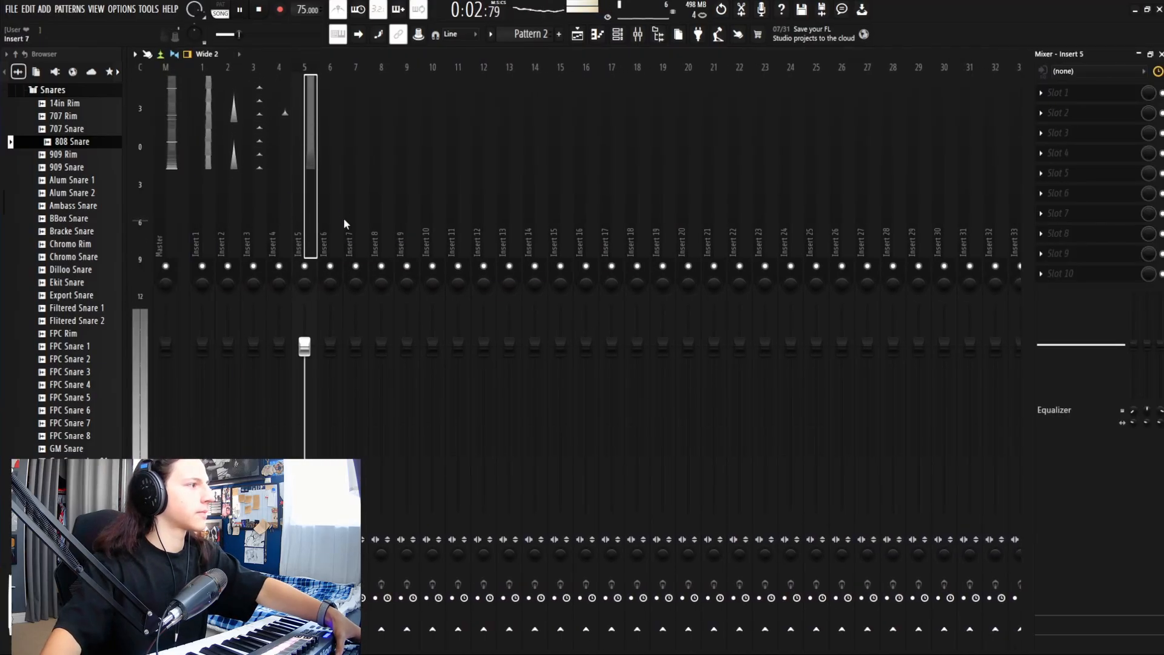
pyautogui.rightClick(202, 268)
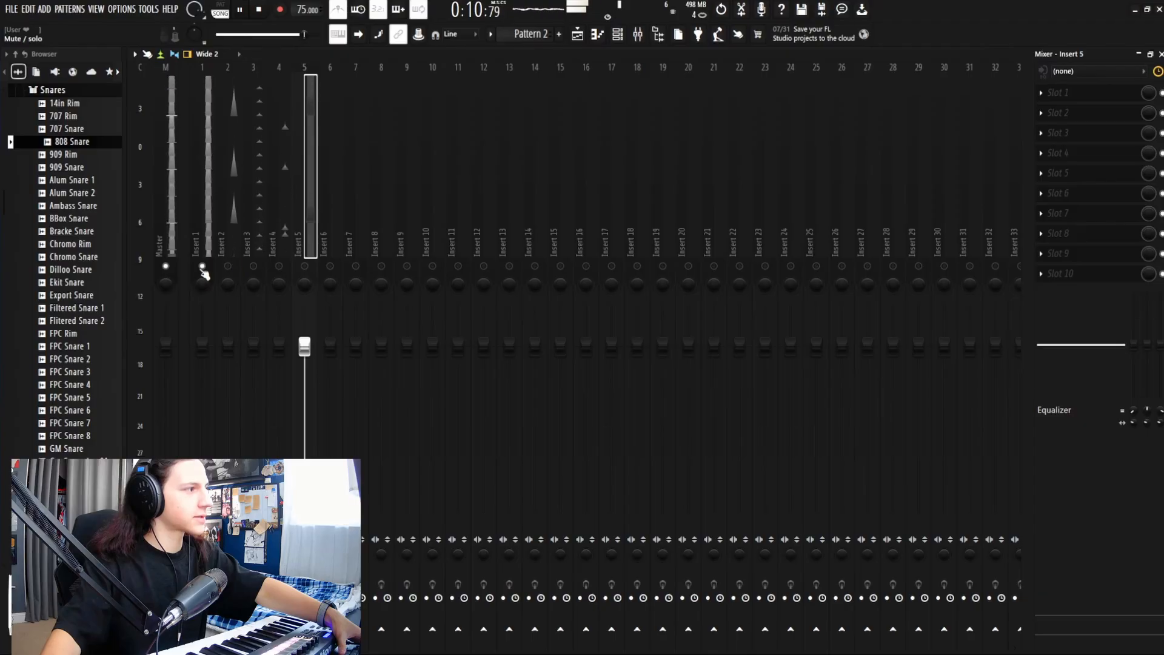
pyautogui.click(254, 267)
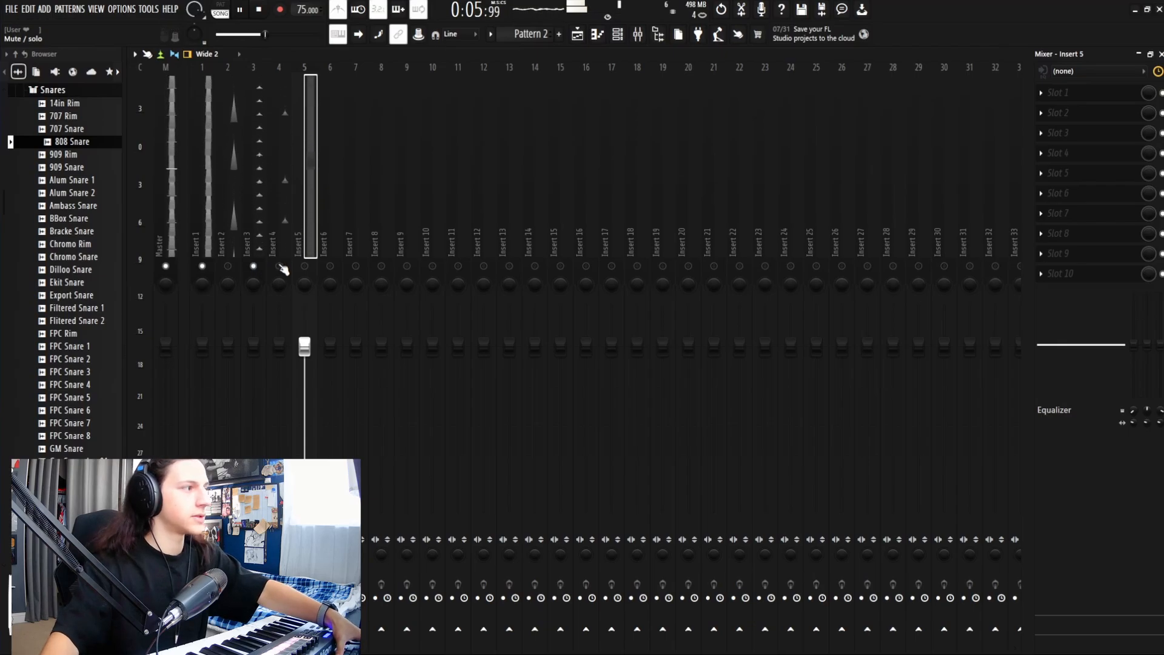
pyautogui.click(280, 267)
pyautogui.click(304, 267)
pyautogui.click(228, 267)
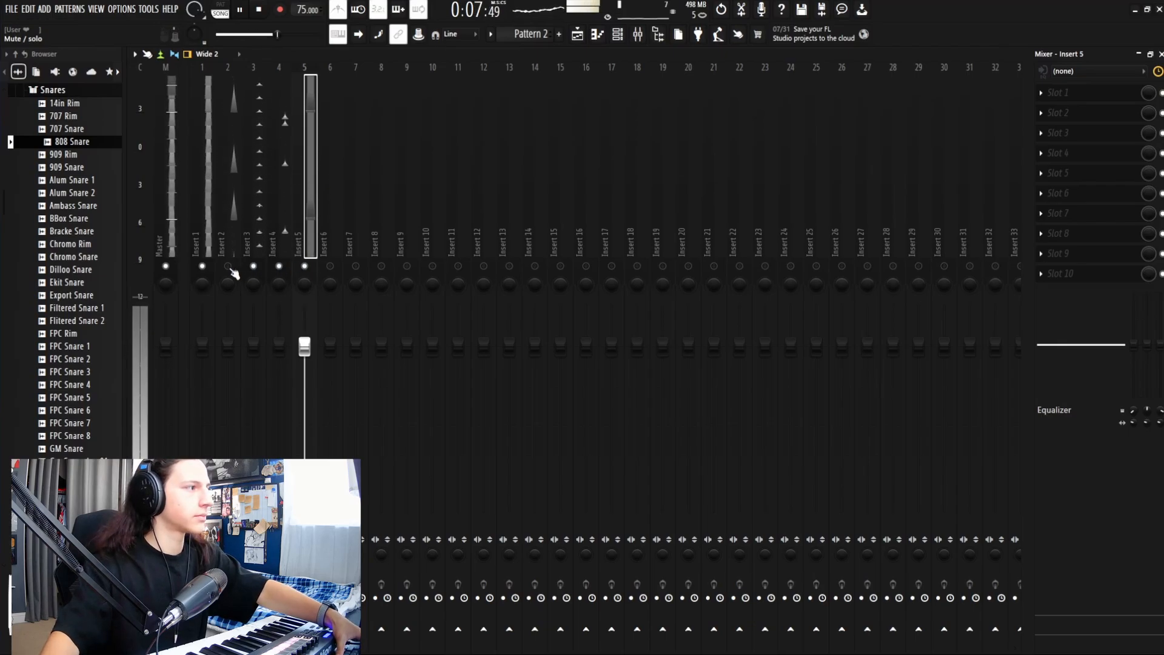
pyautogui.rightClick(306, 267)
pyautogui.rightClick(307, 267)
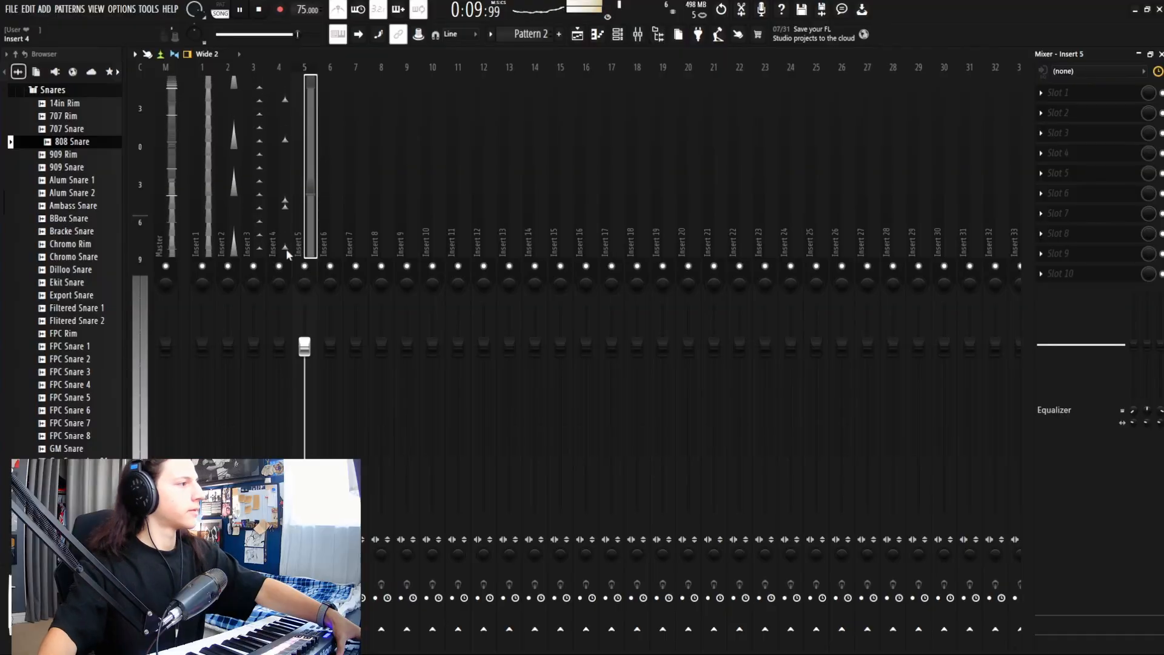
pyautogui.press('space')
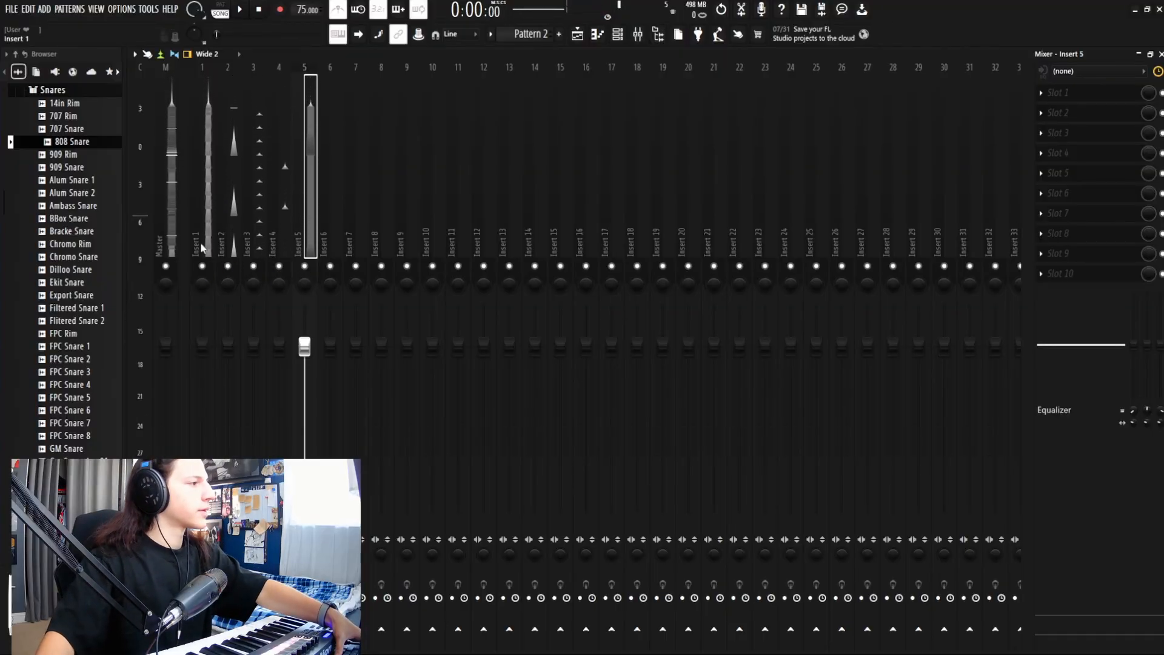
pyautogui.click(212, 255)
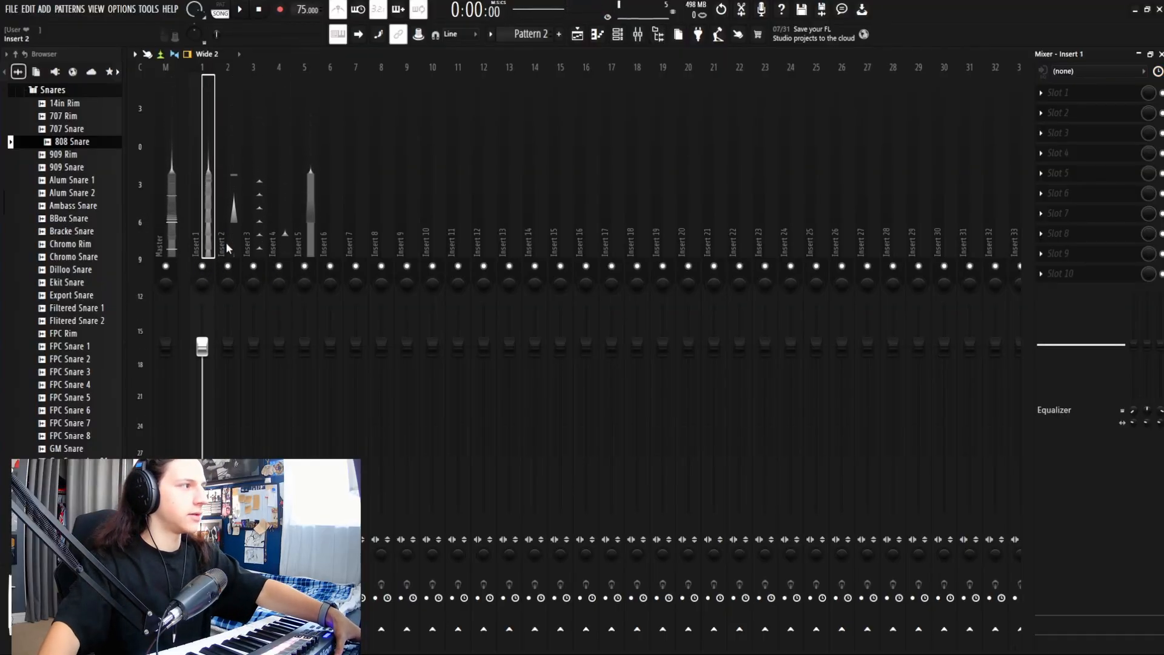
pyautogui.press('space')
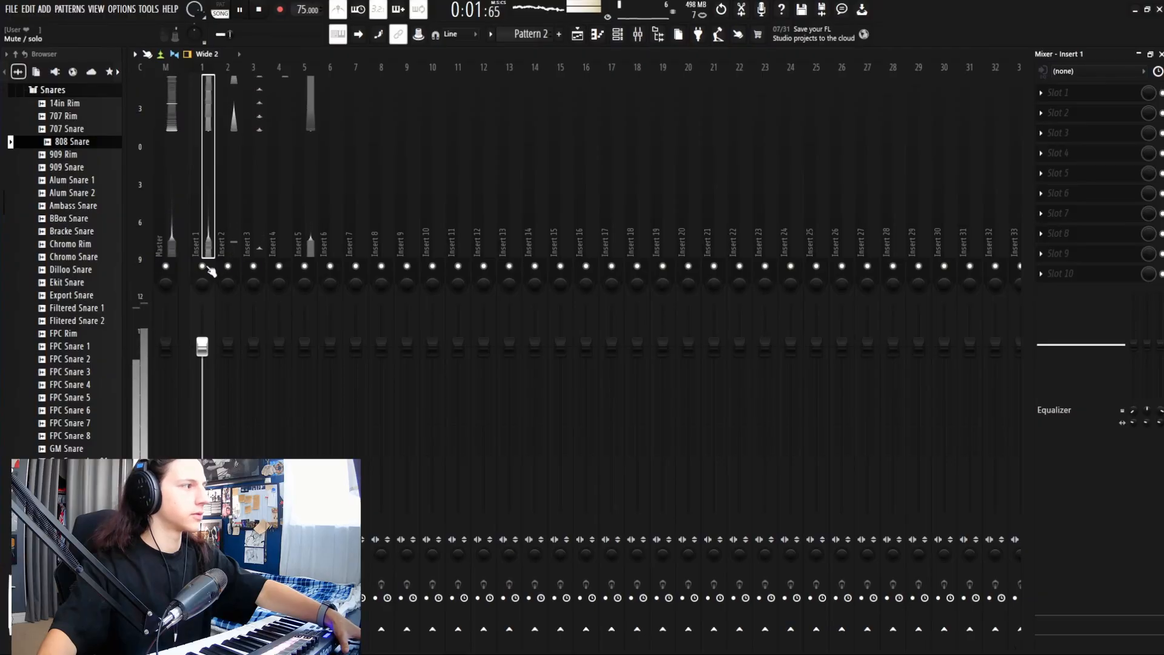
pyautogui.press('space')
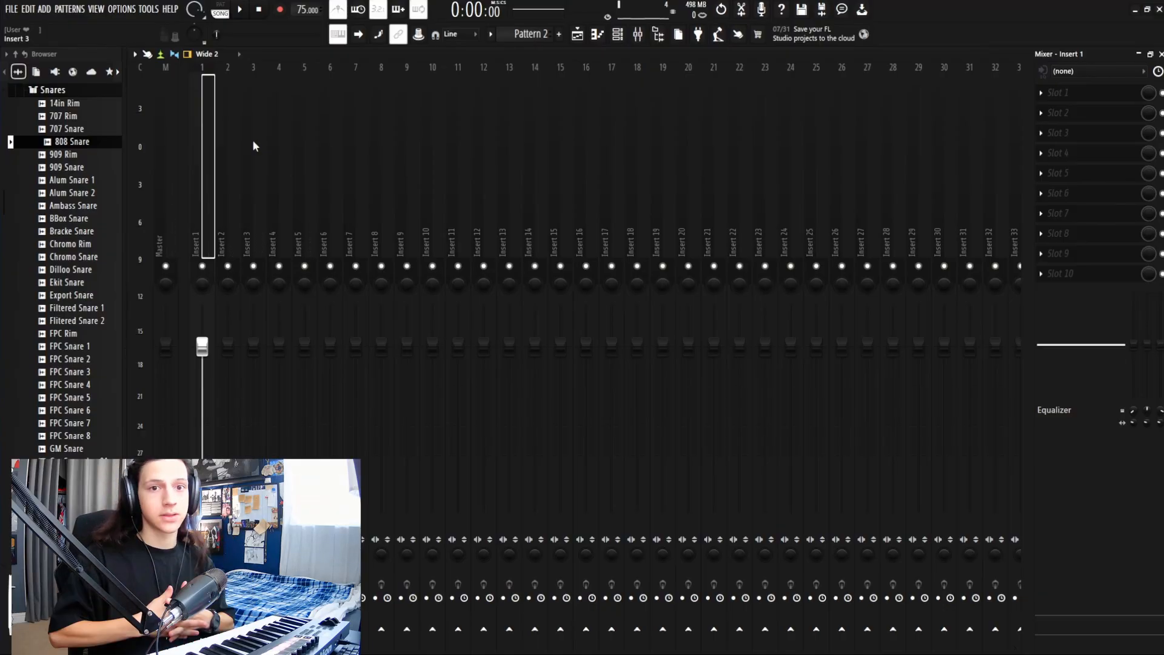
# Step: Solo Insert 1, try raising it to about 108%, then return it to 100%
pyautogui.rightClick(202, 266)
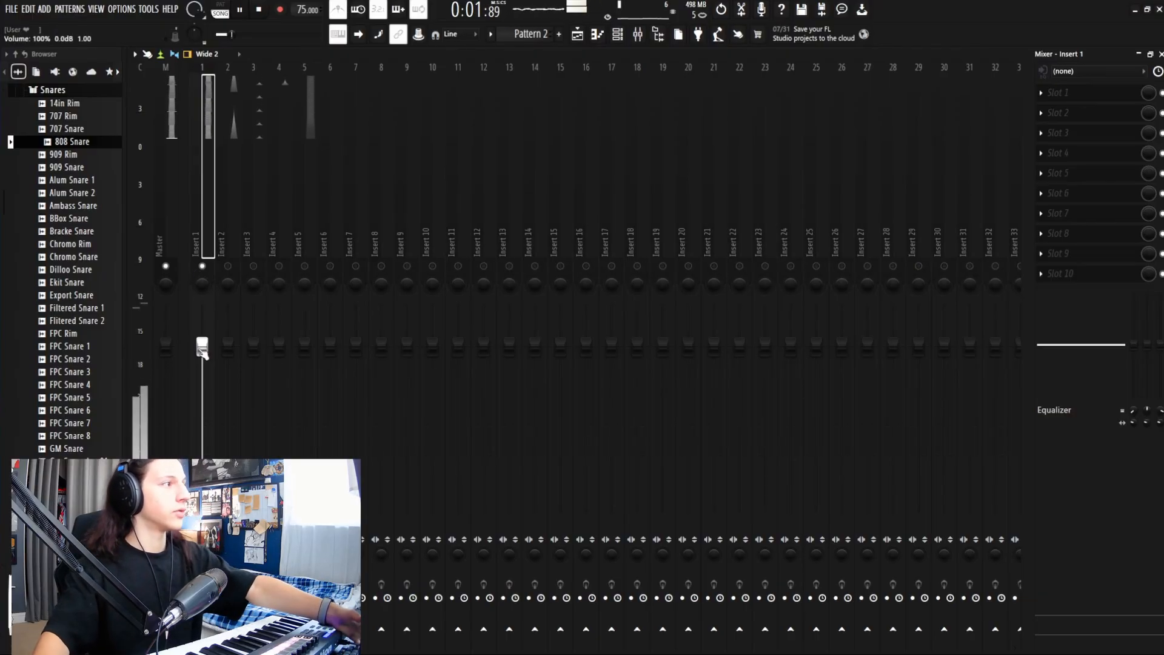
pyautogui.moveTo(202, 352); pyautogui.dragTo(202, 330)
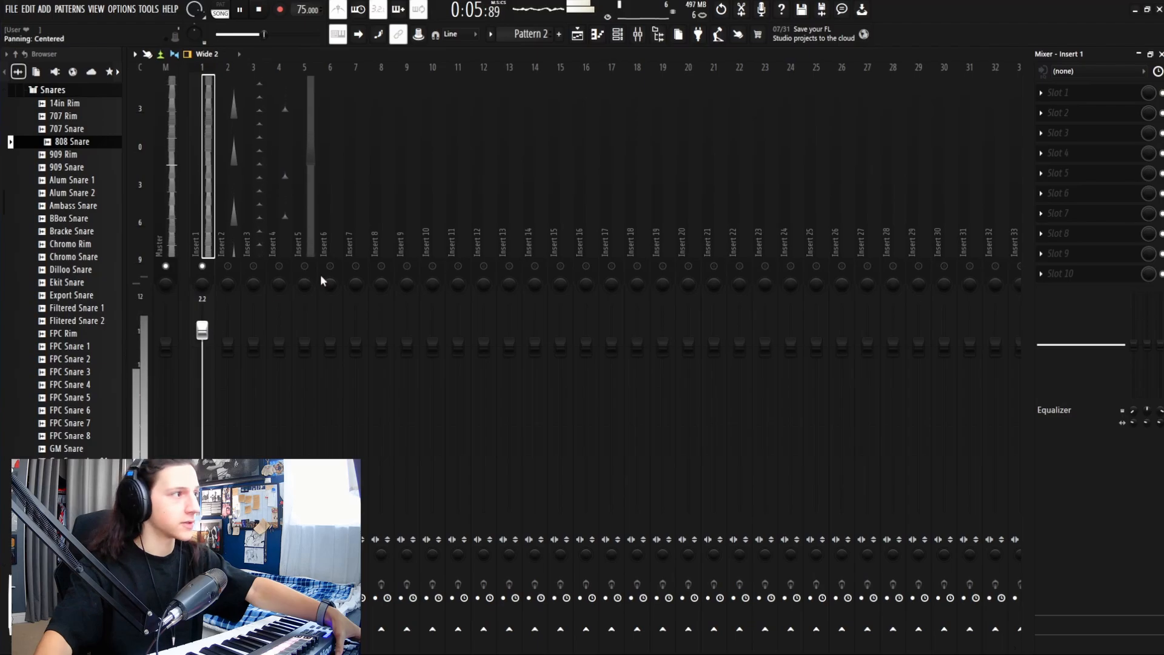
pyautogui.rightClick(202, 267)
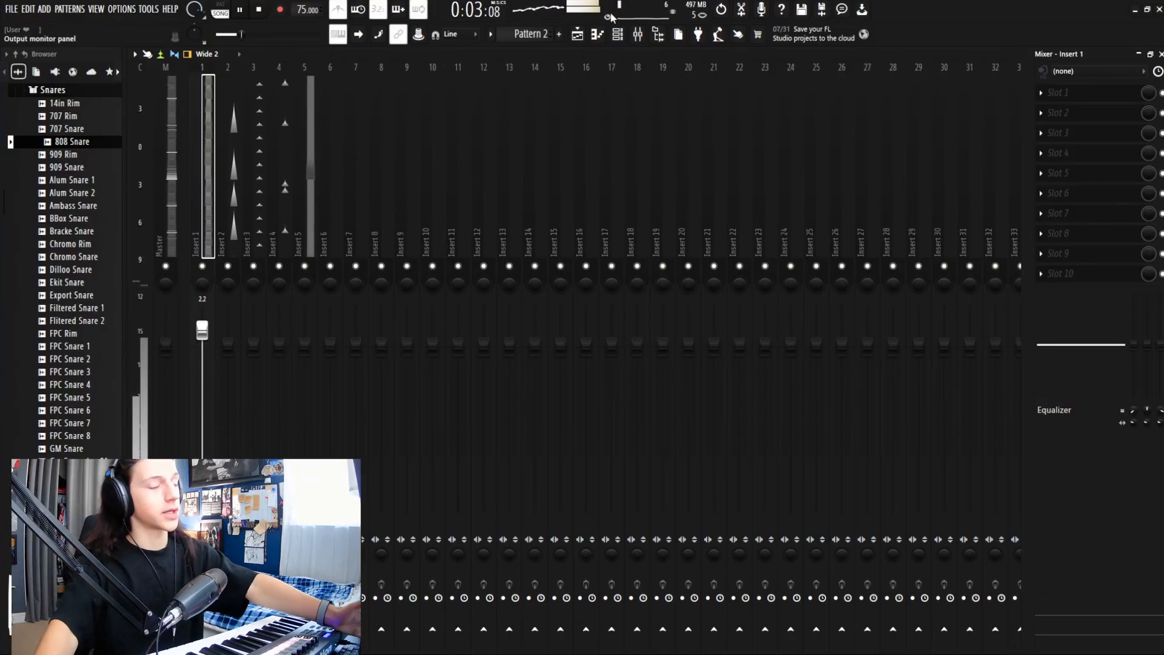
pyautogui.moveTo(202, 330); pyautogui.dragTo(201, 347)
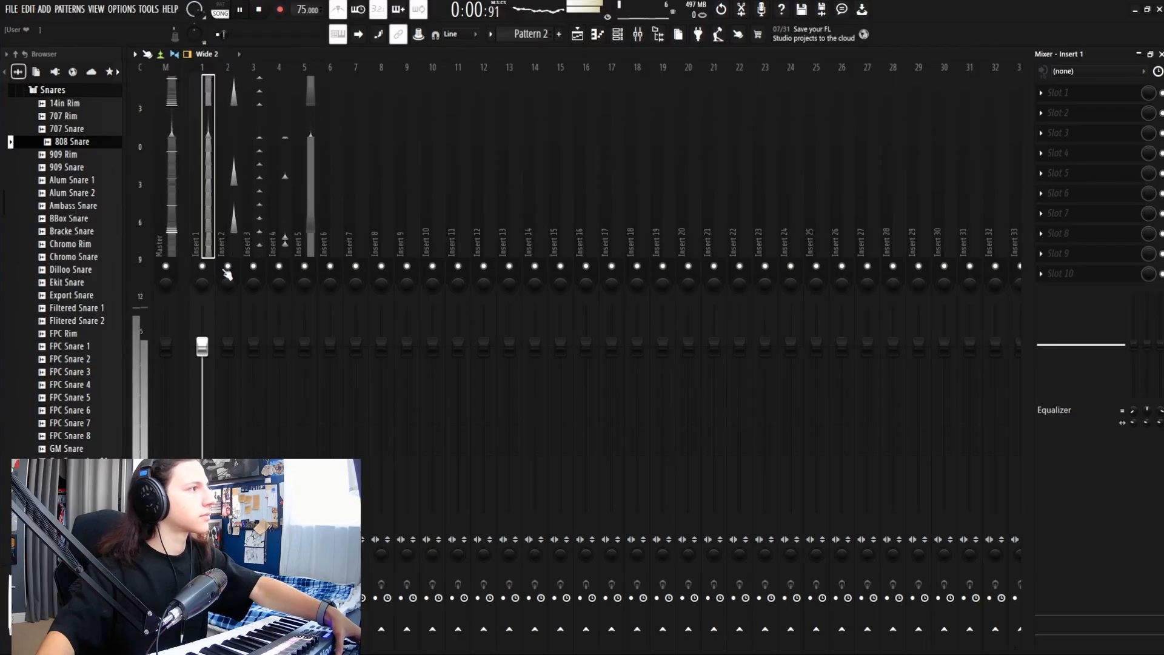
# Step: Mute Inserts 1 and 5 and select Insert 2 while the beat plays
pyautogui.click(203, 266)
pyautogui.click(305, 266)
pyautogui.press('space')
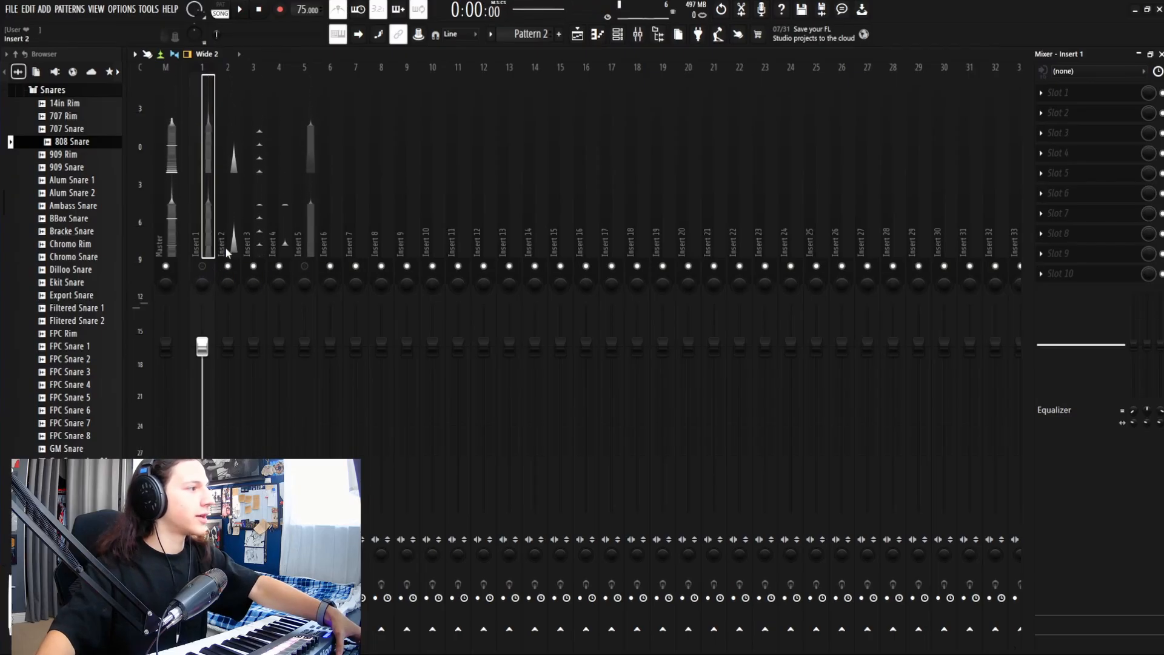
pyautogui.click(226, 250)
pyautogui.press('space')
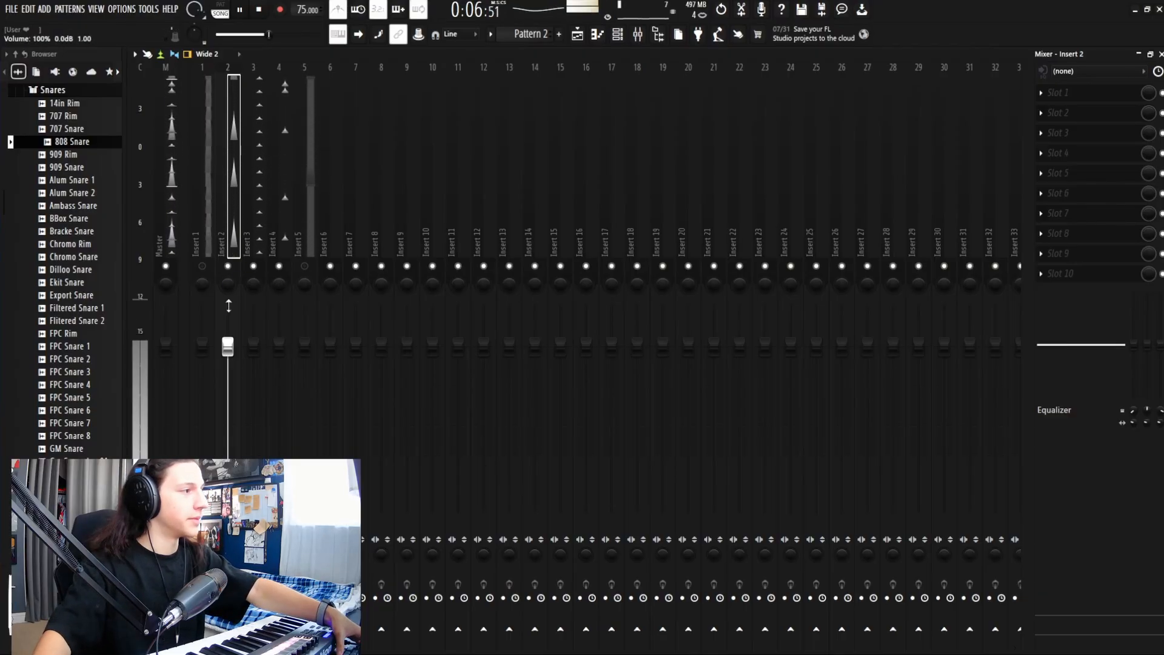
# Step: Solo Insert 2 and try a 4.5 dB mid-range EQ boost, sweeping its frequency and width
pyautogui.rightClick(229, 266)
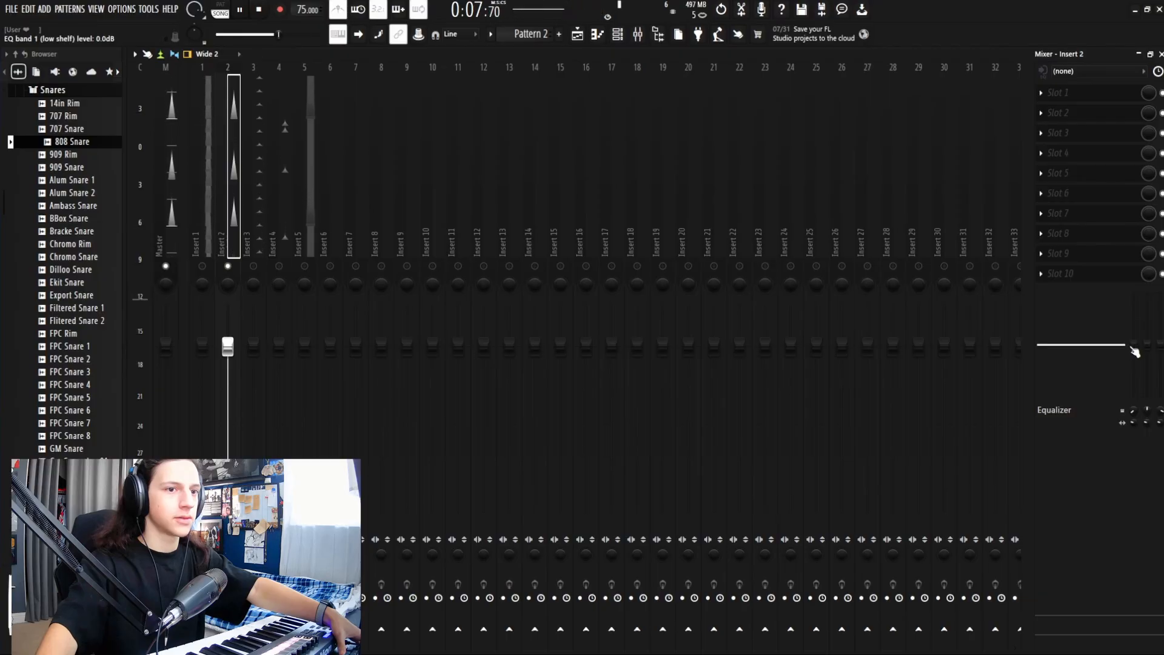
pyautogui.moveTo(1134, 352); pyautogui.dragTo(1162, 348)
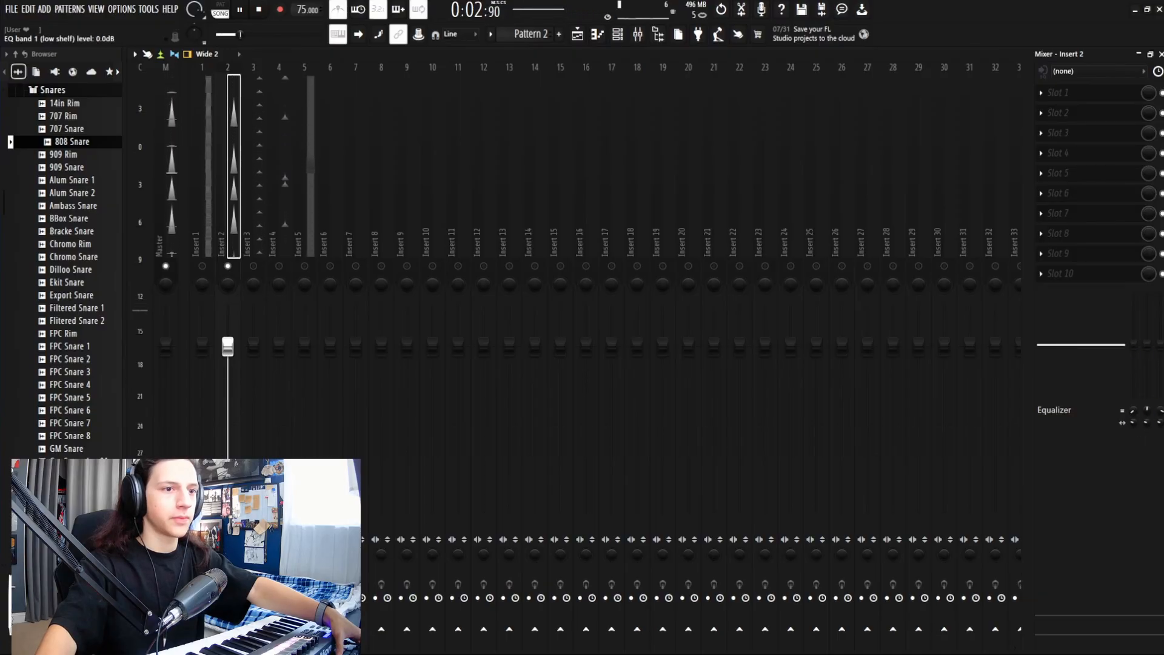
pyautogui.moveTo(1150, 348); pyautogui.dragTo(1149, 335)
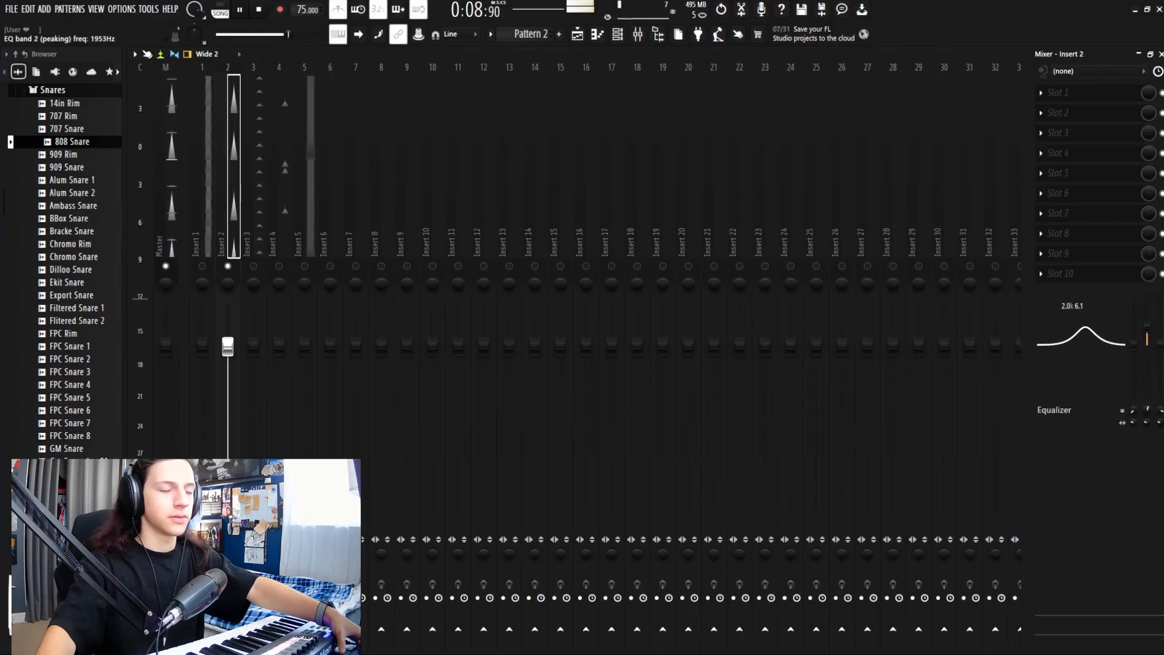
pyautogui.moveTo(1147, 410)
pyautogui.mouseDown()
pyautogui.moveTo(1148, 425)
pyautogui.moveTo(1148, 415)
pyautogui.mouseUp()
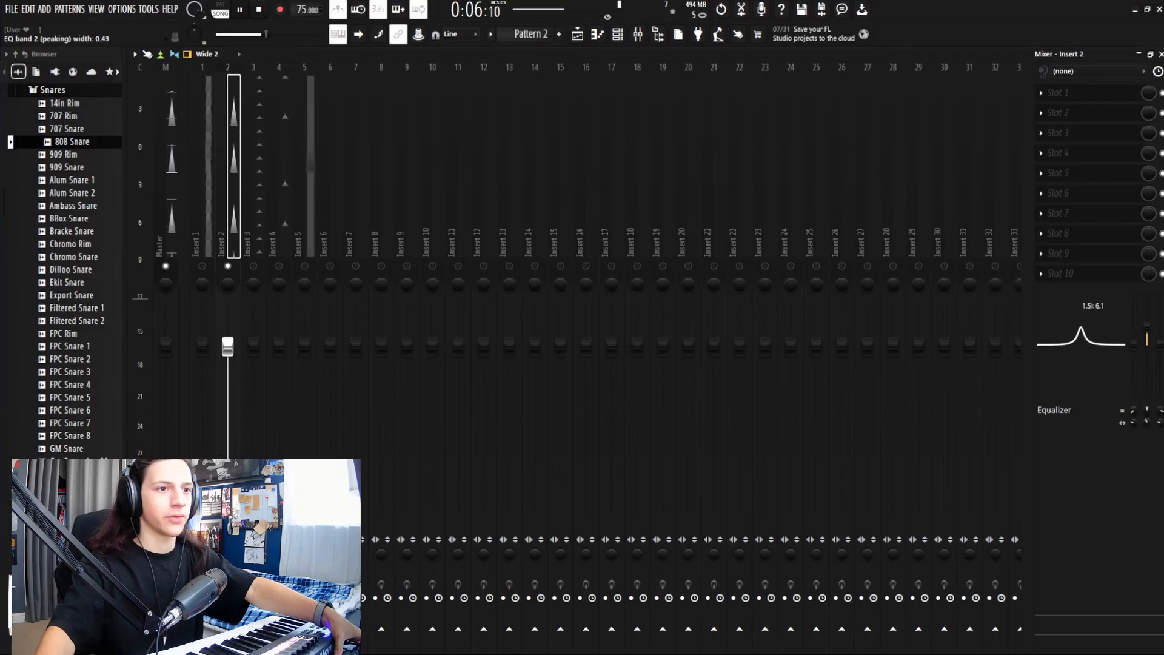
pyautogui.moveTo(1147, 422)
pyautogui.mouseDown()
pyautogui.moveTo(1147, 401)
pyautogui.moveTo(1146, 427)
pyautogui.mouseUp()
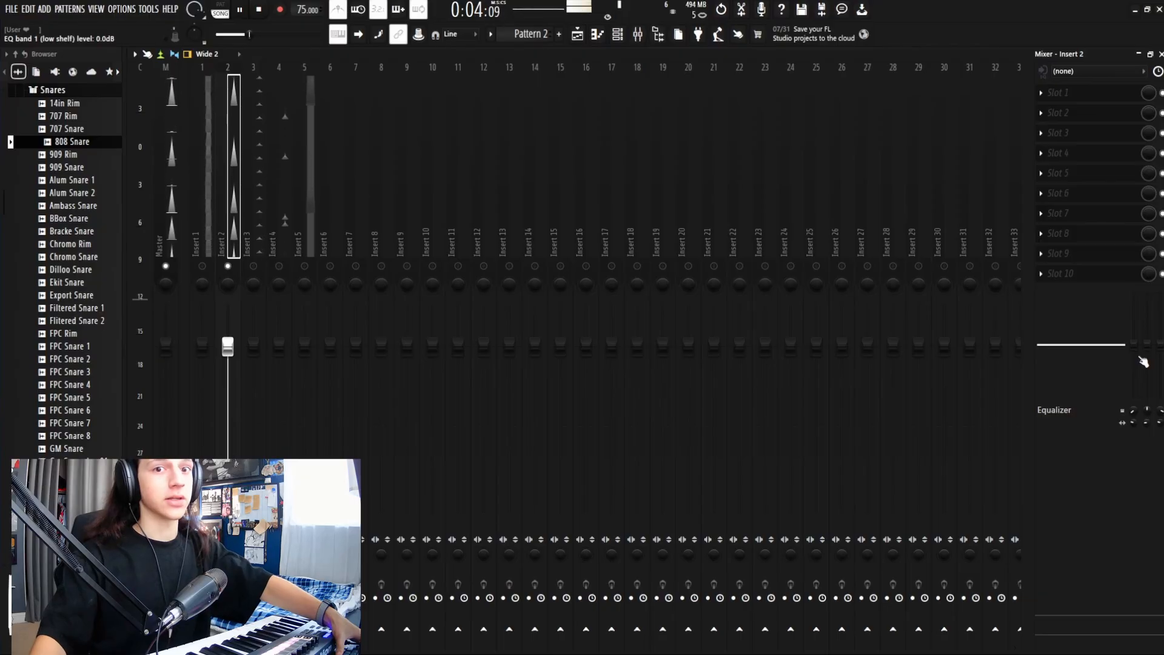
# Step: Boost Insert 2's low shelf, move it up to 517 Hz, and settle the gain at 3.3 dB
pyautogui.moveTo(1143, 363); pyautogui.dragTo(1134, 320)
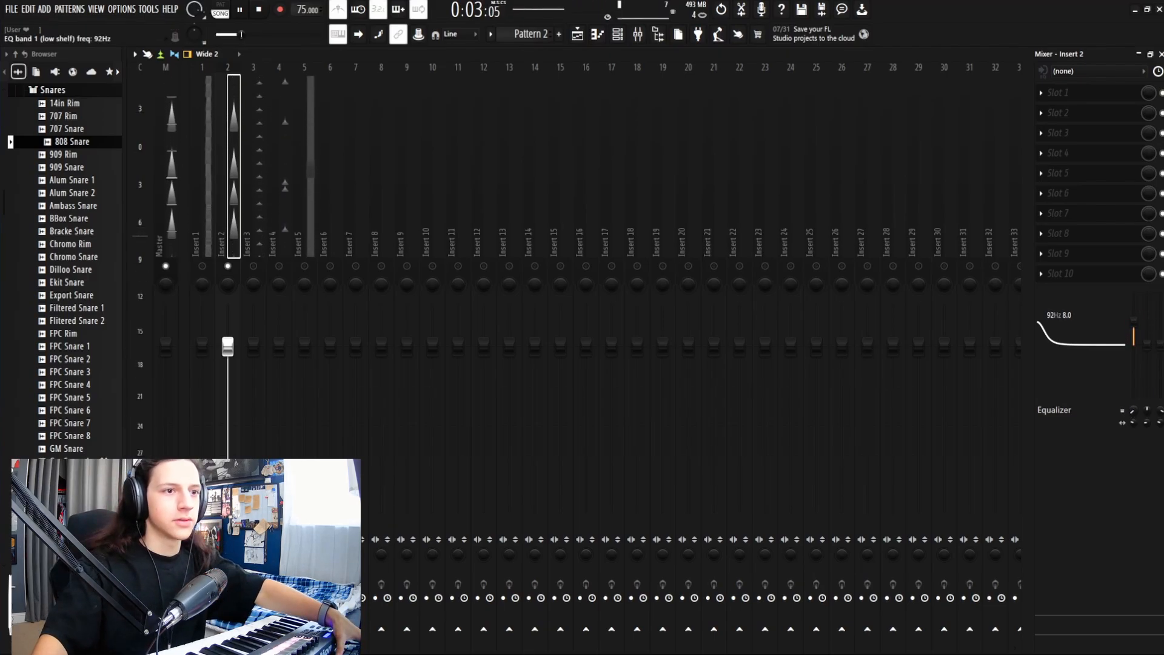
pyautogui.moveTo(1134, 410); pyautogui.dragTo(1134, 393)
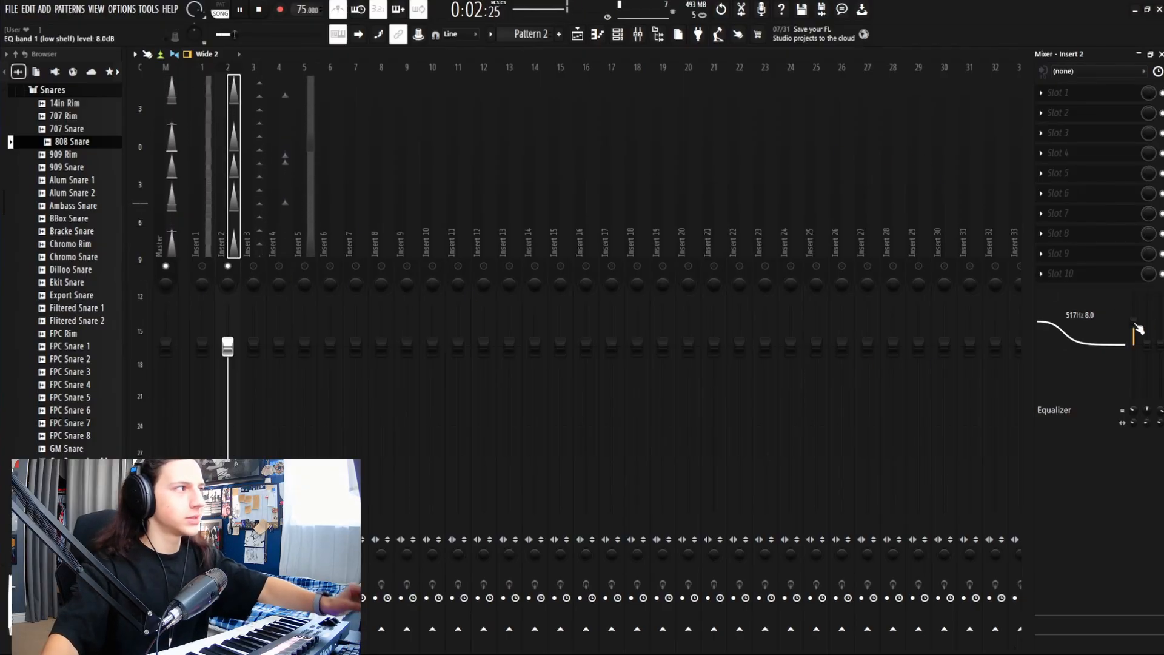
pyautogui.moveTo(1134, 319); pyautogui.dragTo(1134, 334)
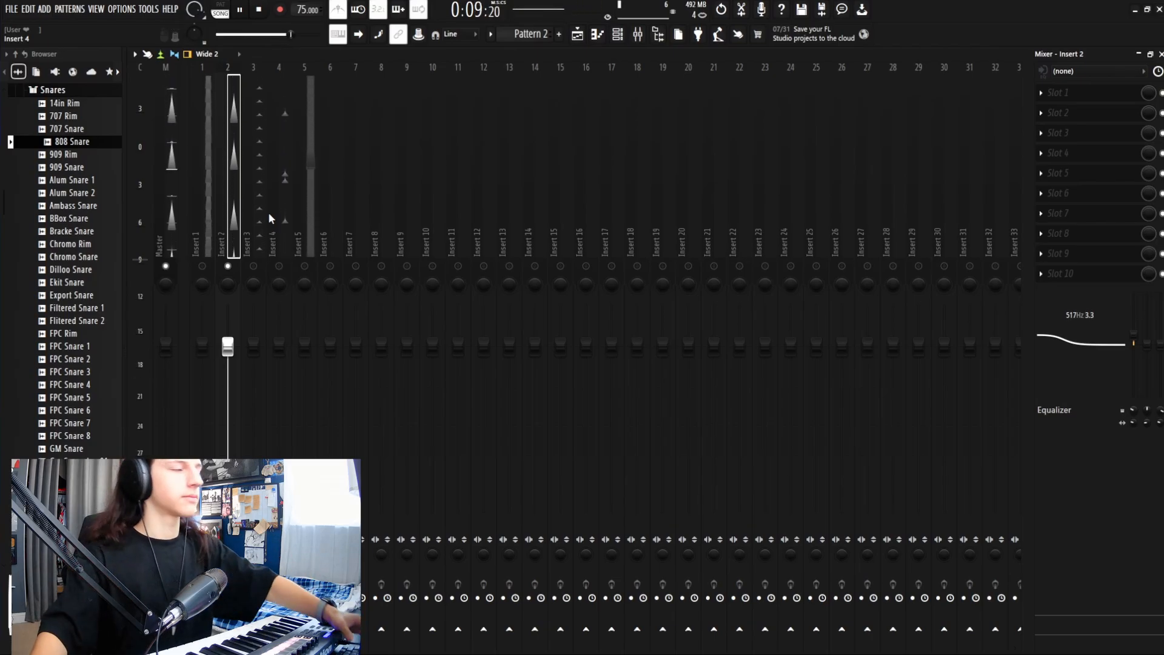
# Step: Select Insert 3, unmute Insert 2, then bring up Insert 4's mixer EQ settings
pyautogui.click(255, 241)
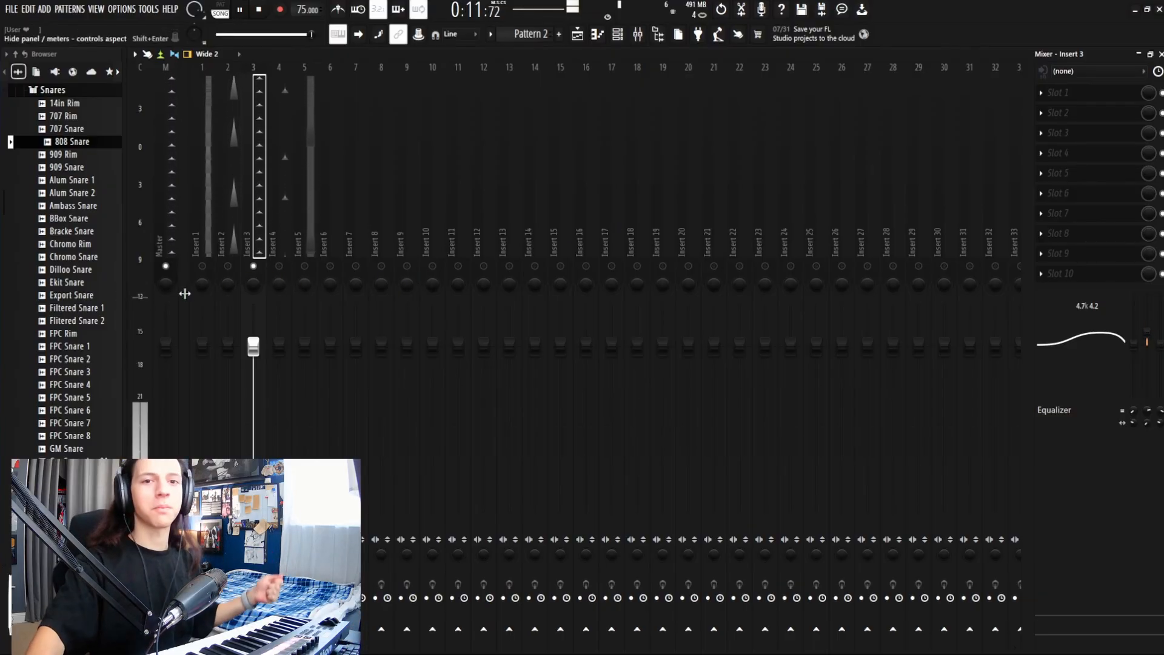
pyautogui.click(228, 266)
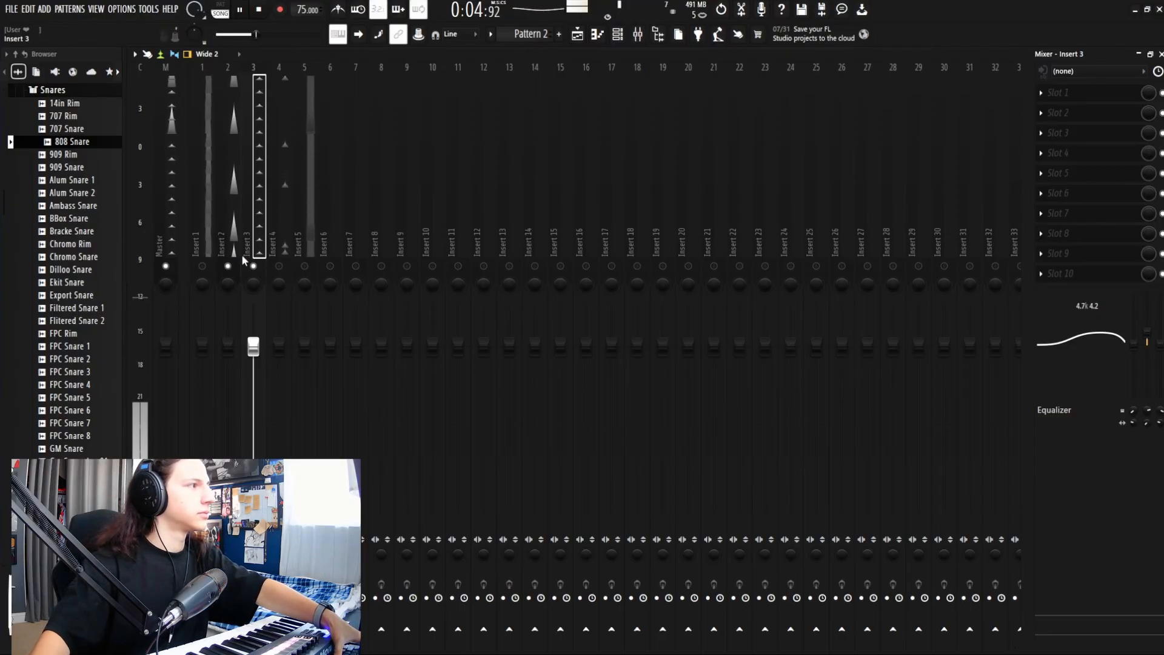
pyautogui.click(281, 240)
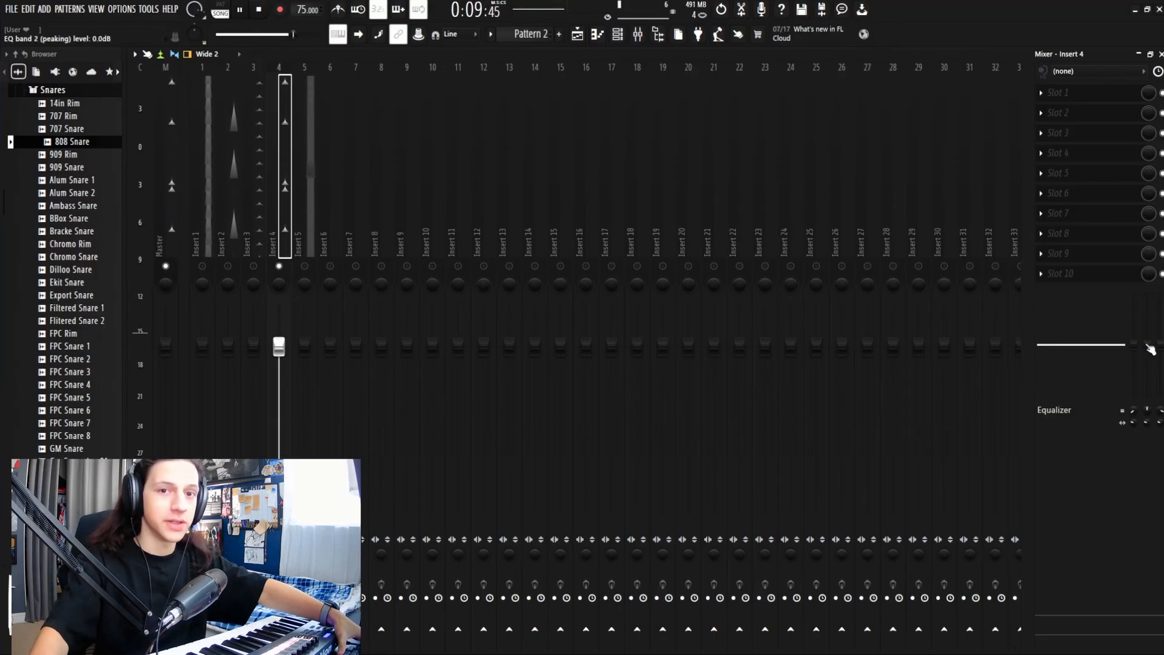
# Step: Boost and narrow Insert 4's EQ band 2, raise its low shelf and frequency, then unmute Insert 2 and mute Insert 3
pyautogui.moveTo(1147, 341); pyautogui.dragTo(1147, 338)
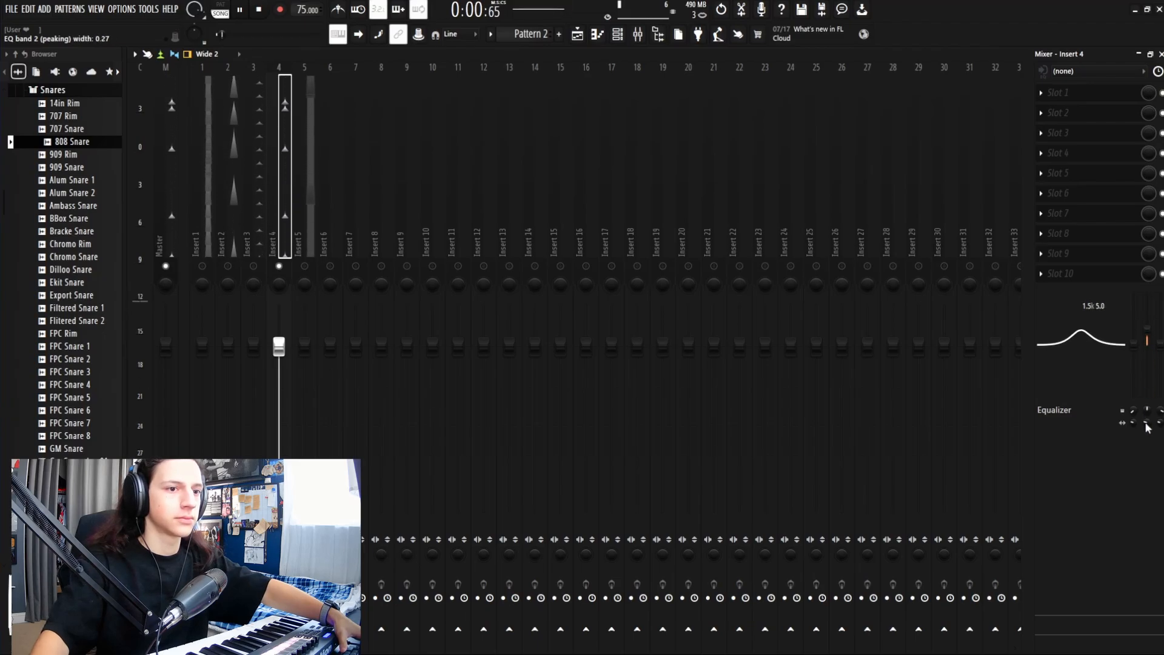
pyautogui.moveTo(1146, 423); pyautogui.dragTo(1147, 428)
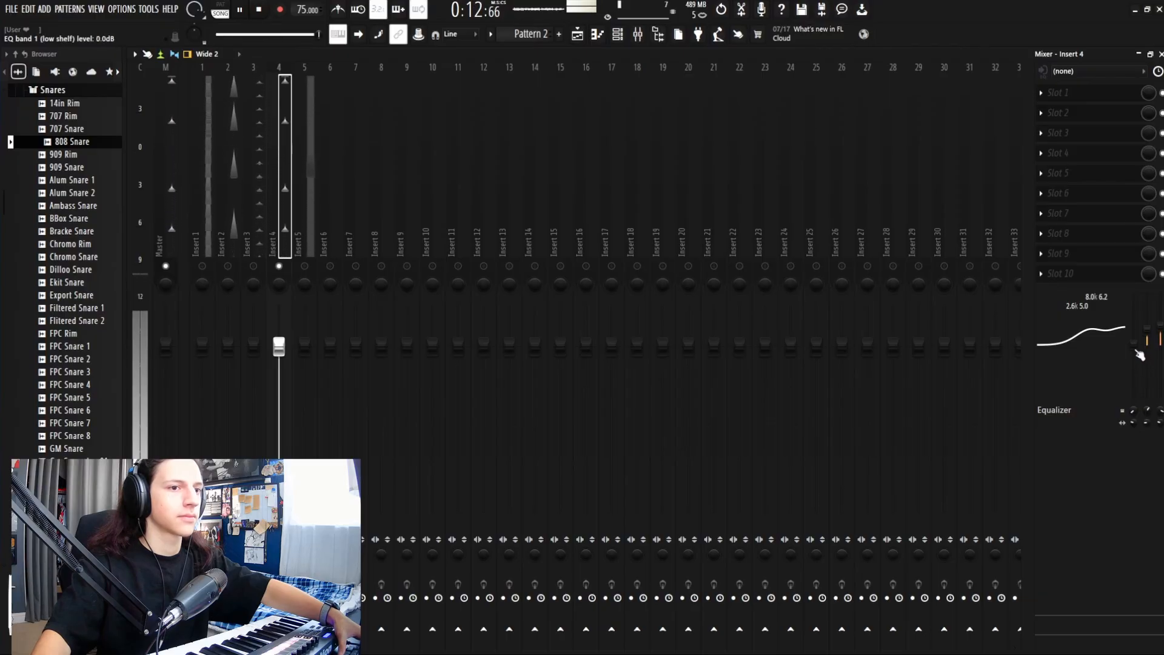
pyautogui.moveTo(1134, 342); pyautogui.dragTo(1134, 337)
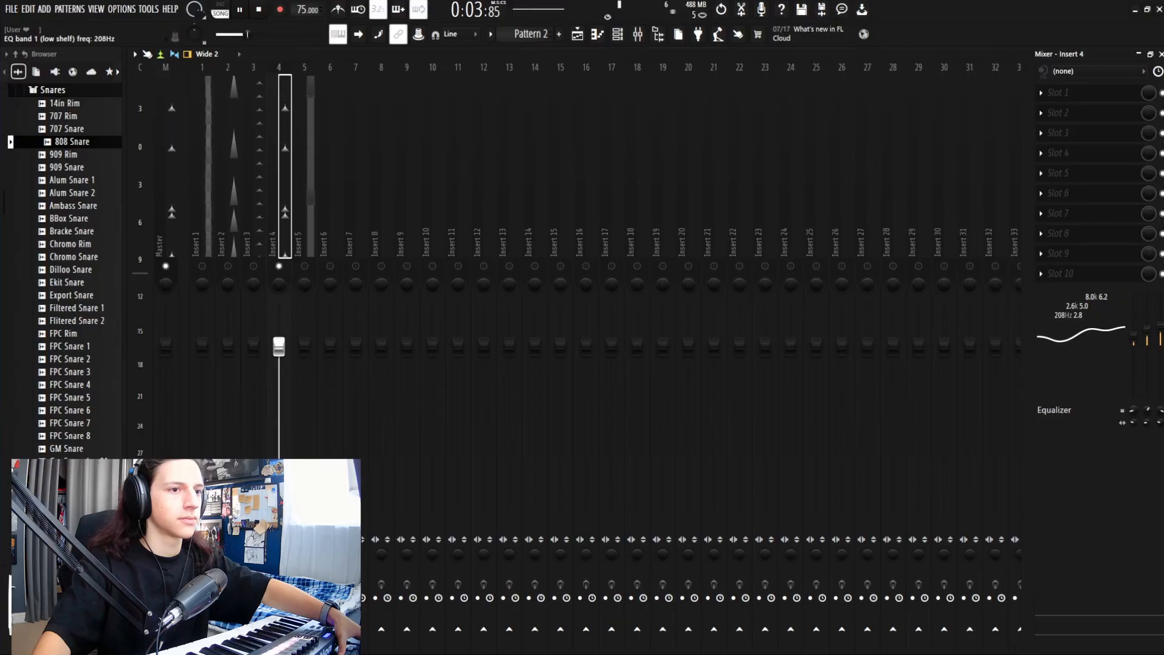
pyautogui.moveTo(1134, 410); pyautogui.dragTo(1134, 400)
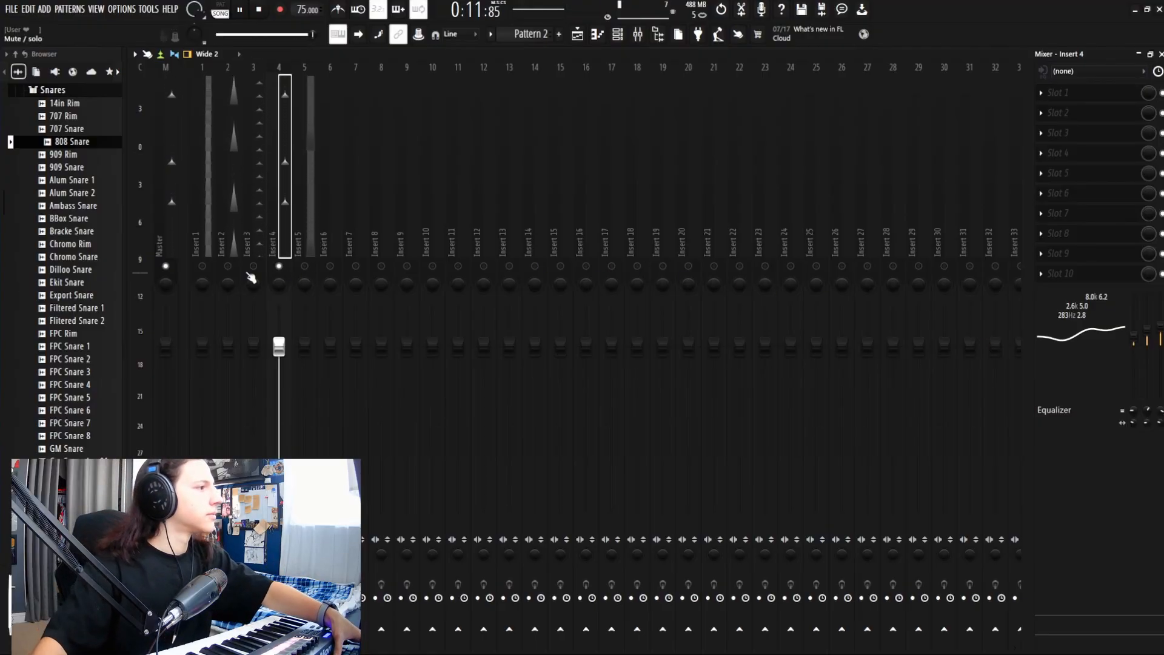
pyautogui.click(229, 268)
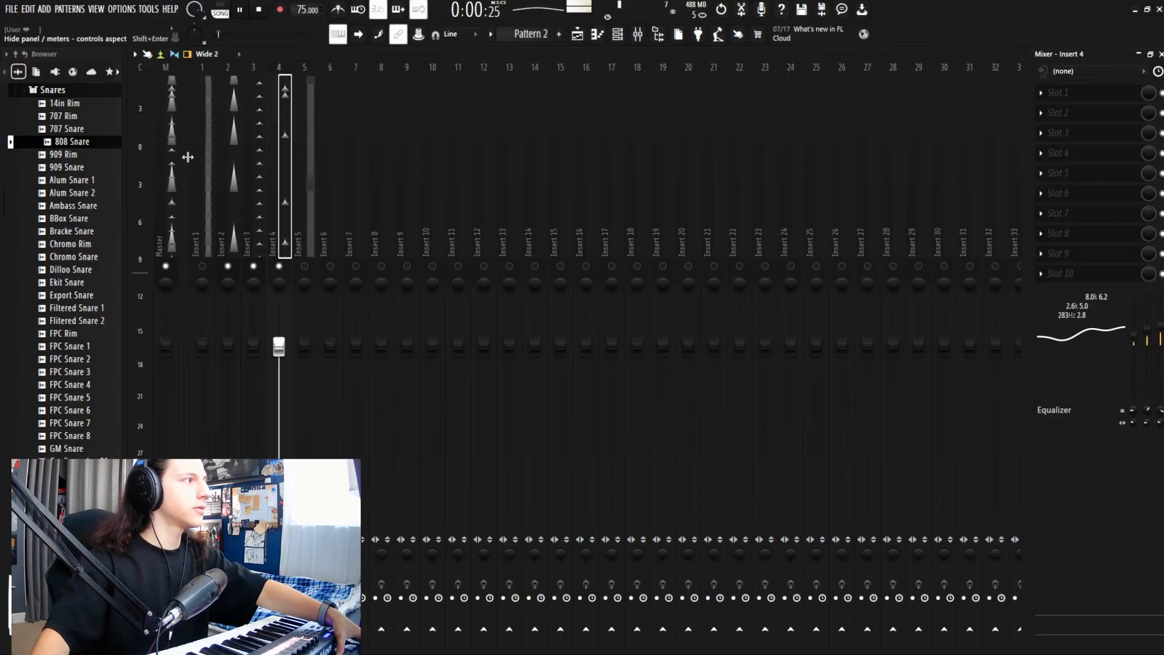
pyautogui.click(254, 268)
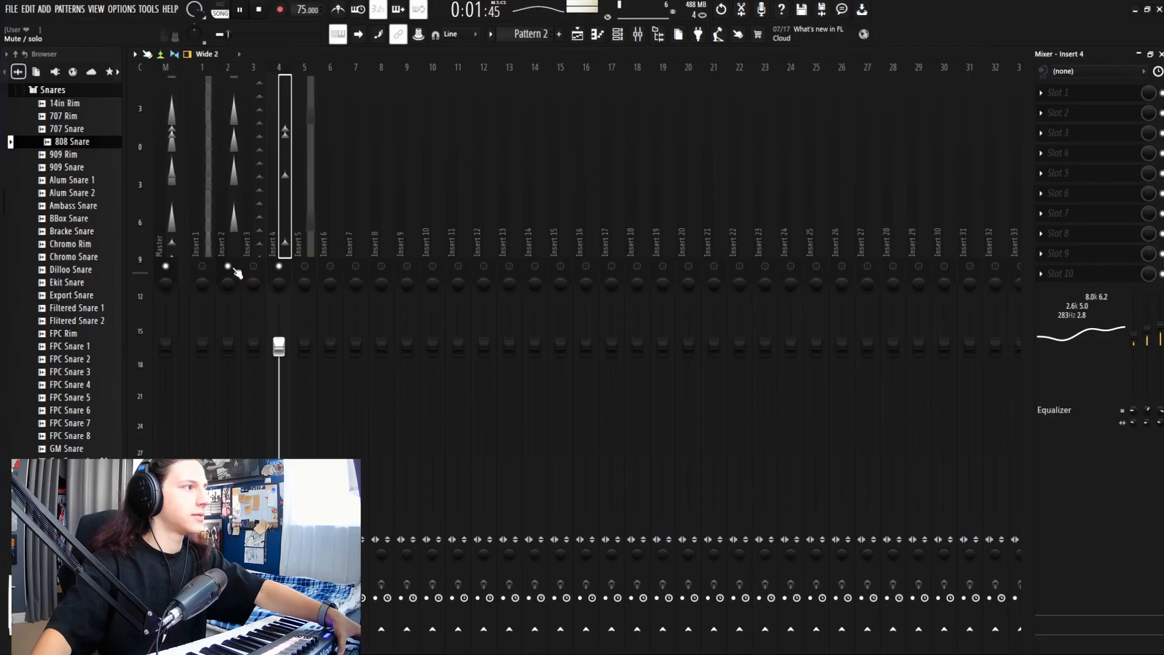
# Step: Lower the Insert 2 and Insert 3 faders slightly, to about -1.1 dB
pyautogui.click(234, 268)
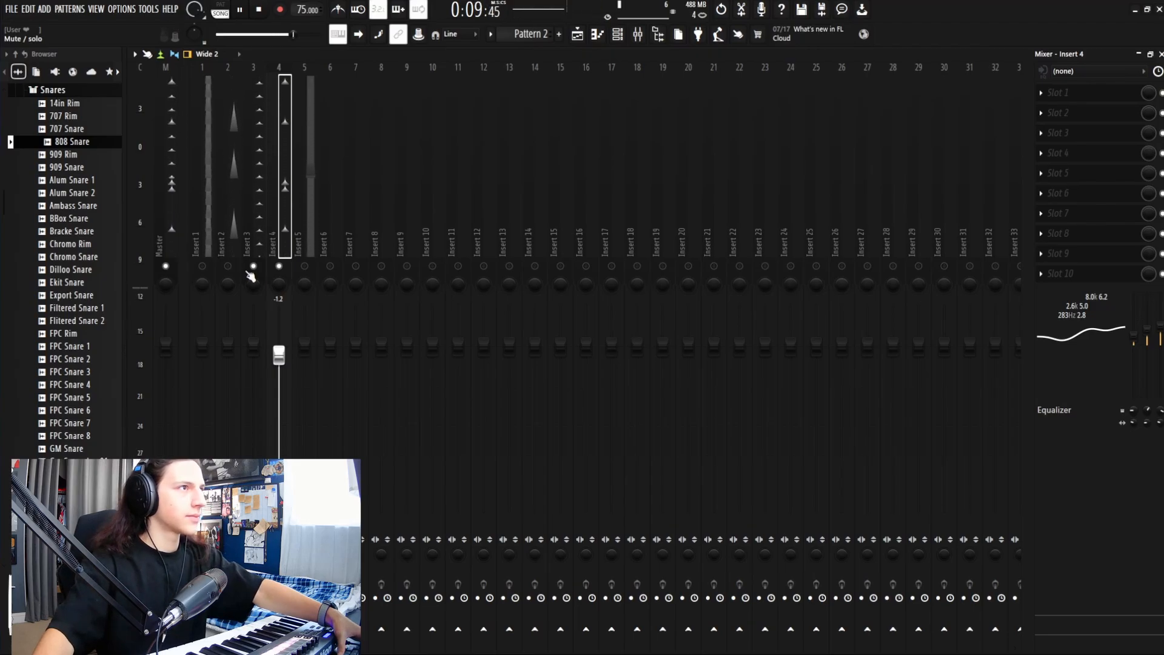
pyautogui.moveTo(257, 348); pyautogui.dragTo(253, 353)
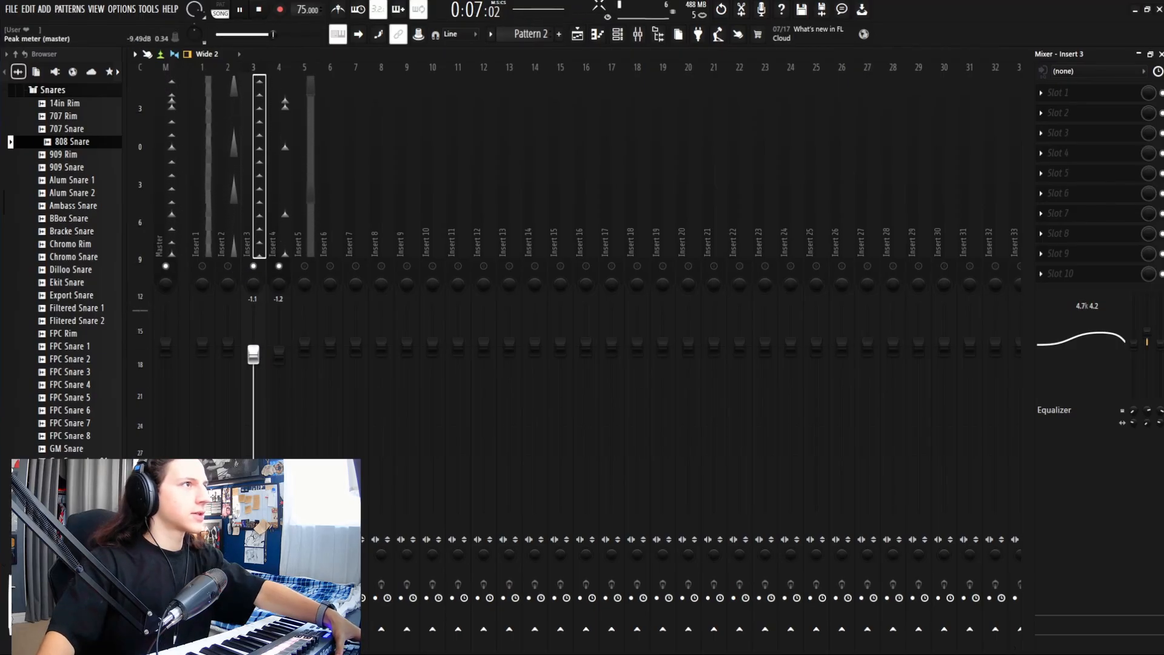
pyautogui.click(238, 268)
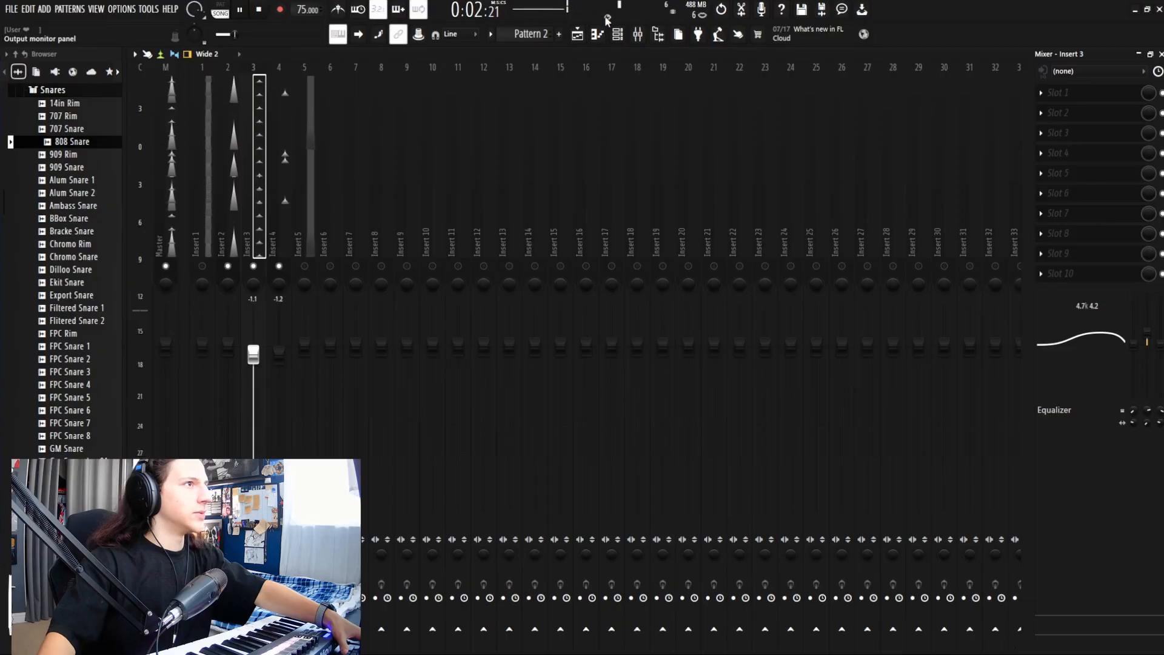
pyautogui.moveTo(228, 345); pyautogui.dragTo(229, 356)
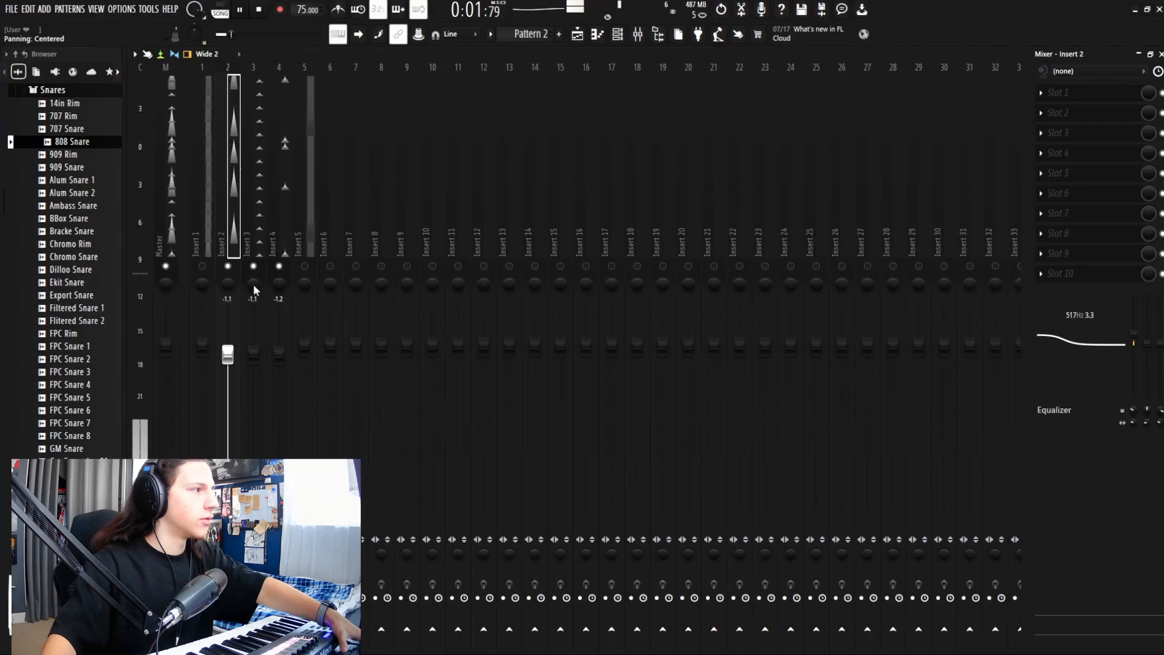
# Step: Pan Insert 3 slightly left, then solo and select Insert 1 for EQ work
pyautogui.moveTo(253, 283); pyautogui.dragTo(279, 283)
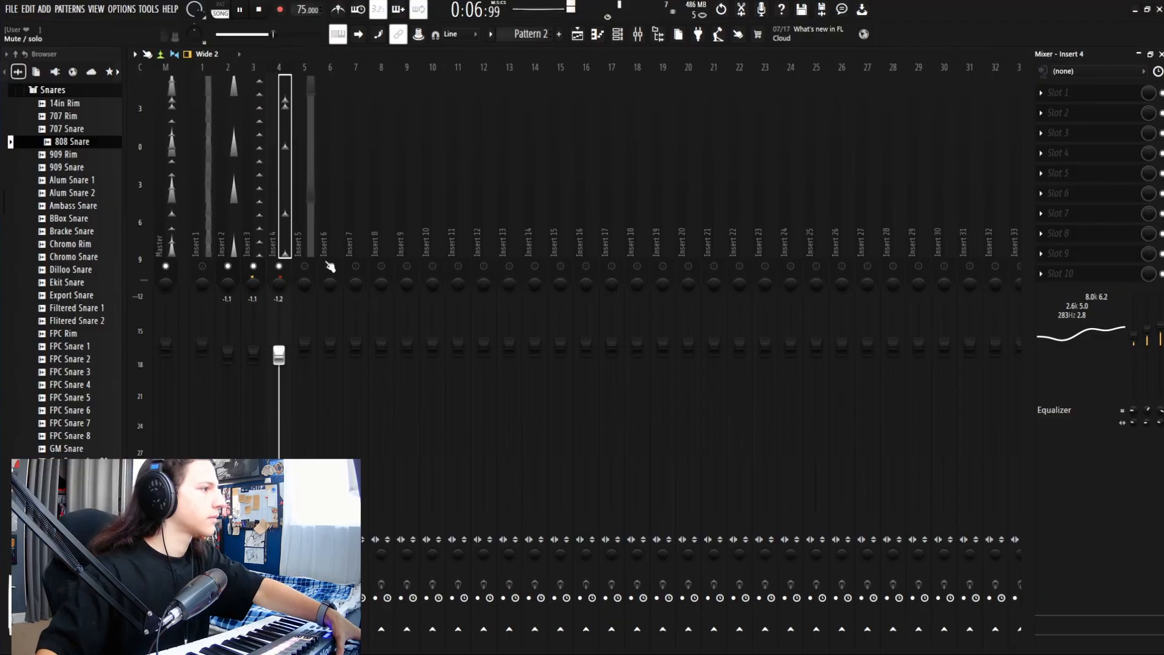
pyautogui.rightClick(202, 265)
pyautogui.click(208, 243)
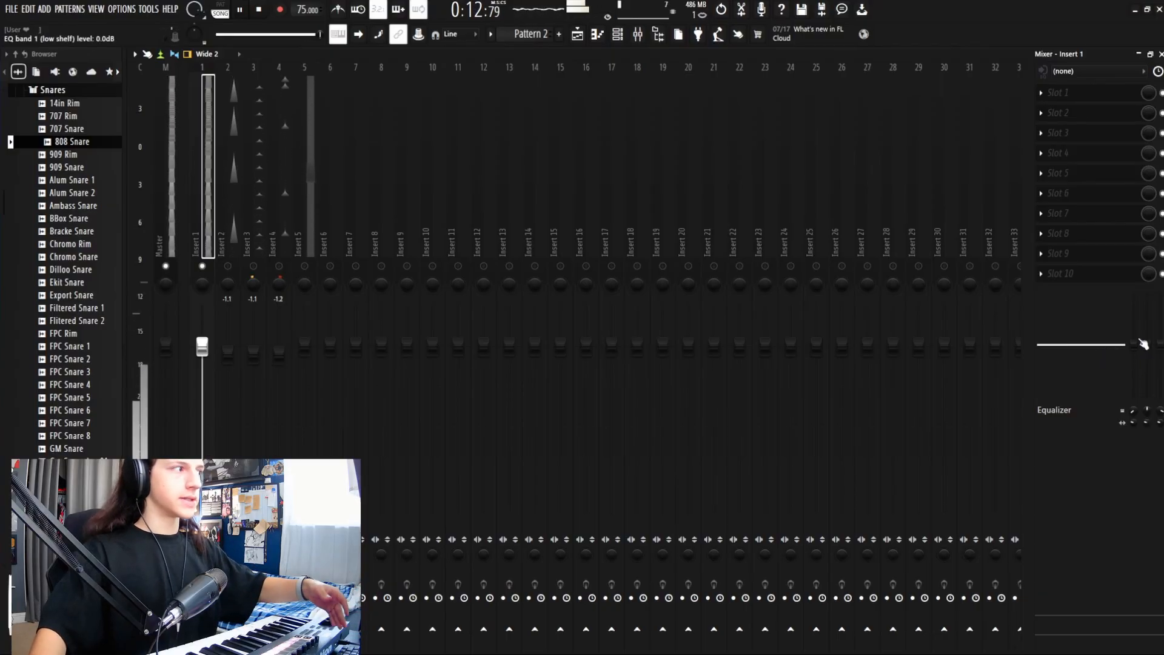
# Step: Raise Insert 1's low-shelf EQ level and nudge its frequency slightly lower
pyautogui.moveTo(1140, 352); pyautogui.dragTo(1140, 343)
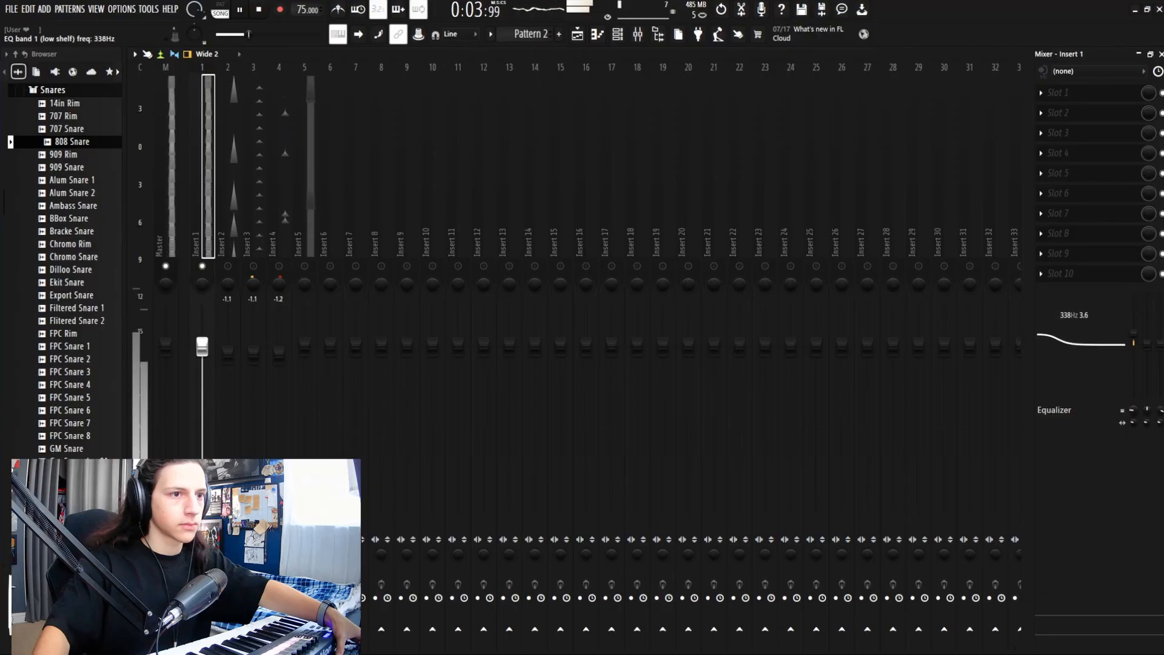
pyautogui.moveTo(1133, 410); pyautogui.dragTo(1133, 412)
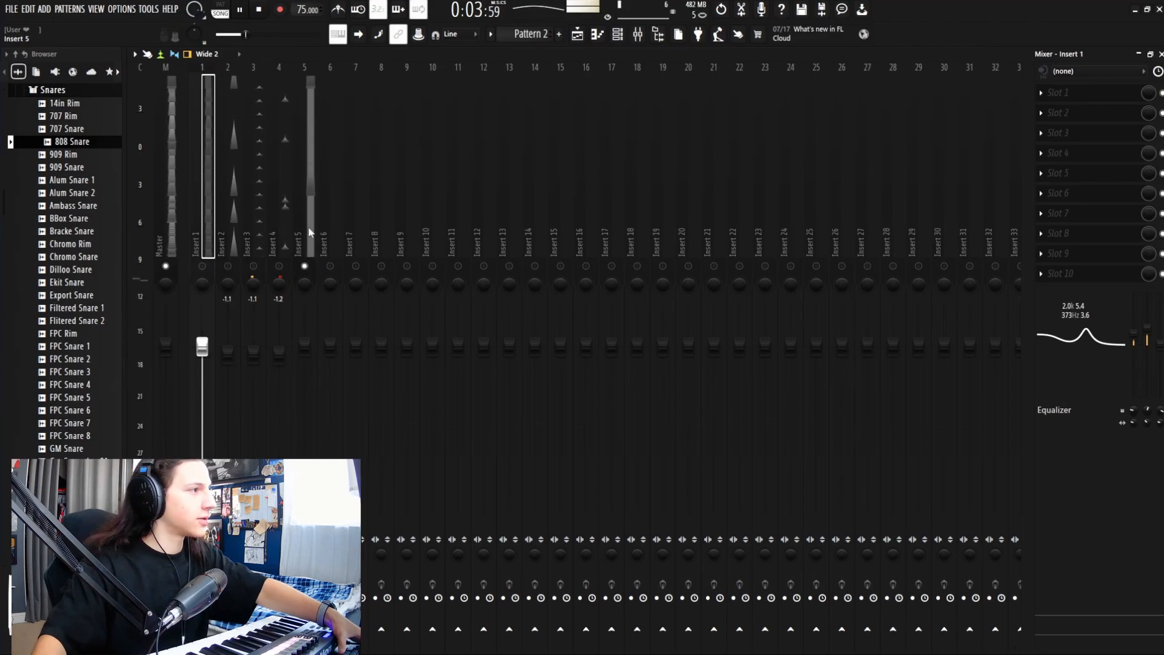
# Step: Select Insert 5, lift its low shelf by 1.6 dB, and set its fader to -0.3 dB
pyautogui.click(310, 218)
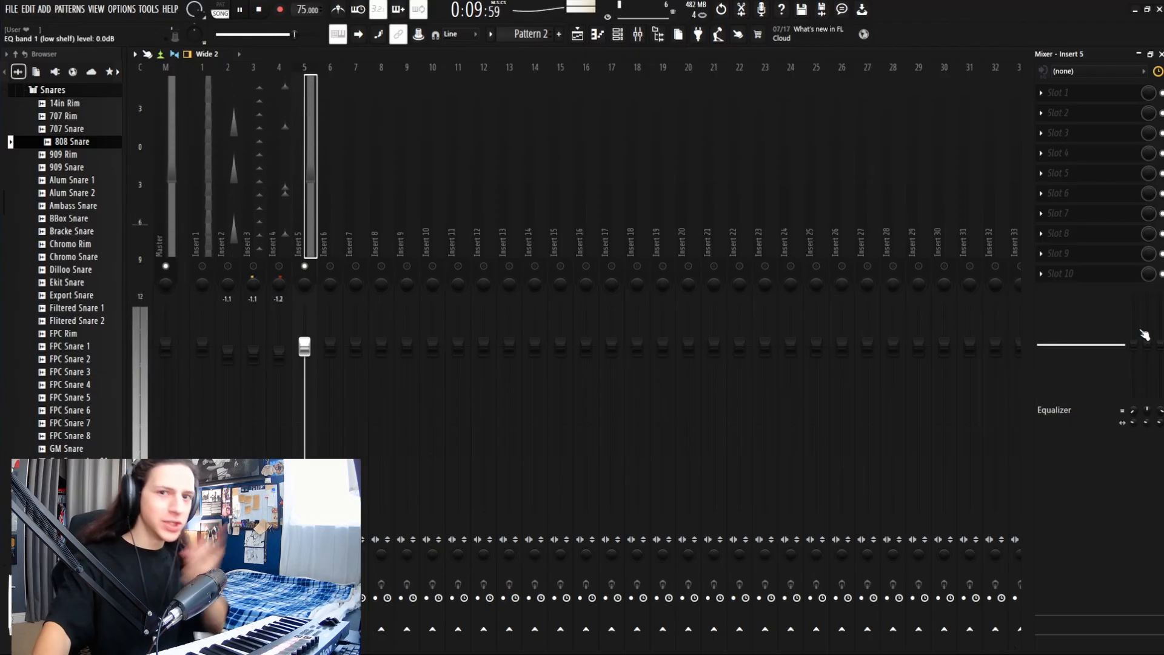
pyautogui.moveTo(1134, 344)
pyautogui.mouseDown()
pyautogui.moveTo(1134, 319)
pyautogui.moveTo(1134, 332)
pyautogui.mouseUp()
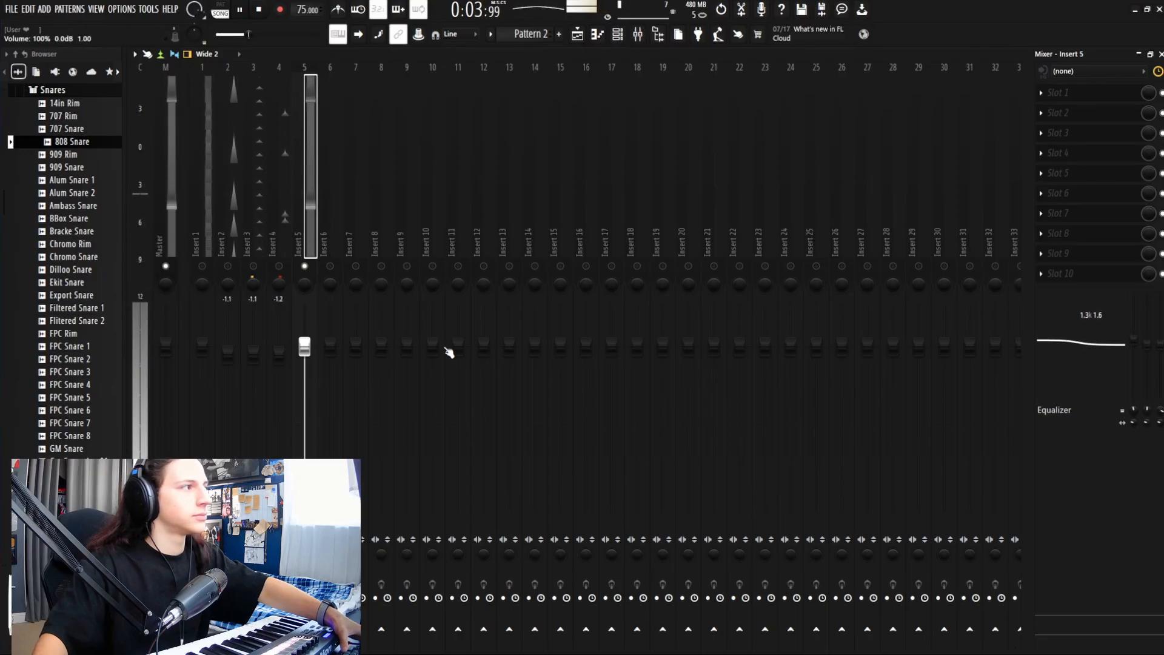
pyautogui.moveTo(305, 346); pyautogui.dragTo(305, 349)
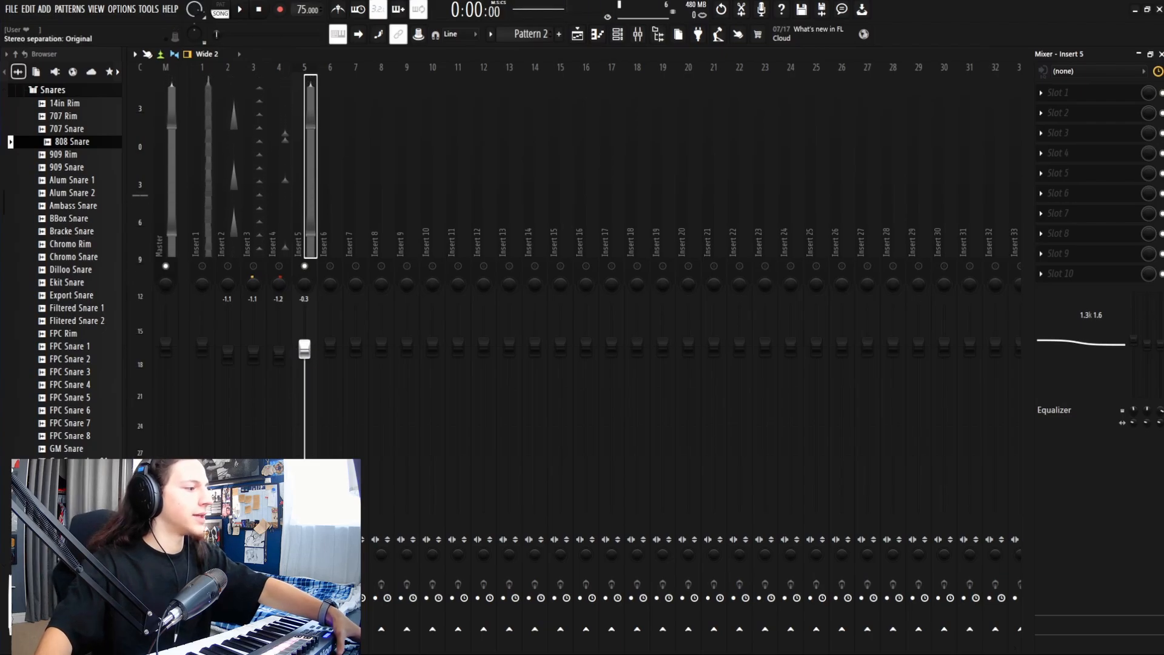
# Step: Stop playback and adjust Insert 5's panning and stereo separation
pyautogui.press('space')
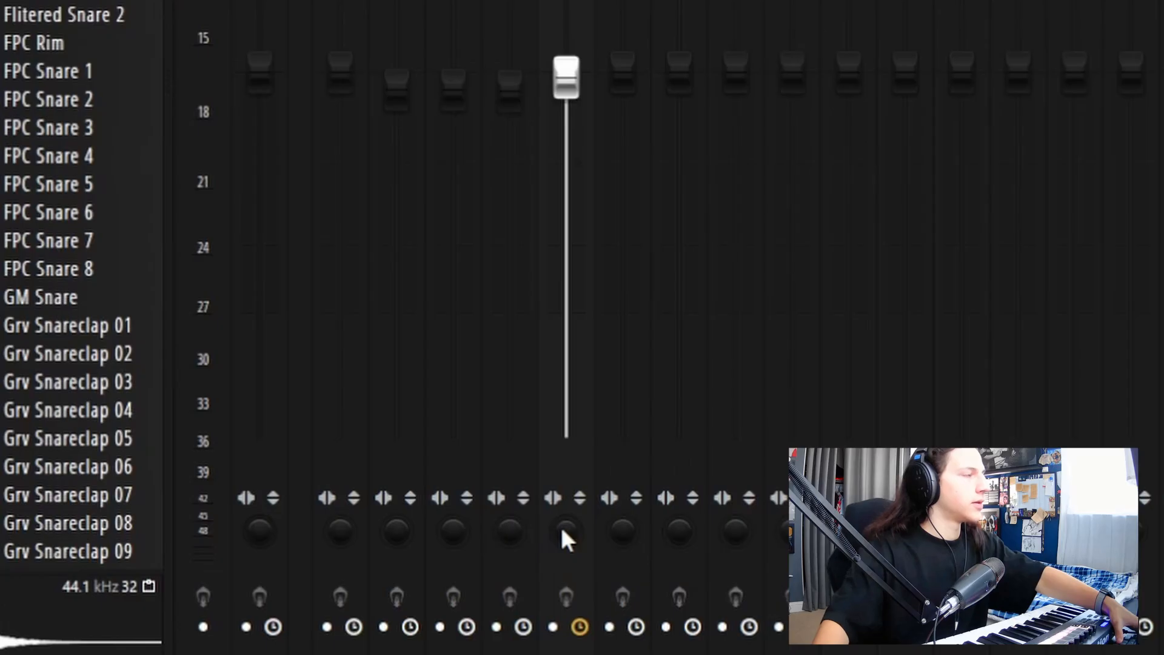
pyautogui.moveTo(561, 525); pyautogui.dragTo(562, 531)
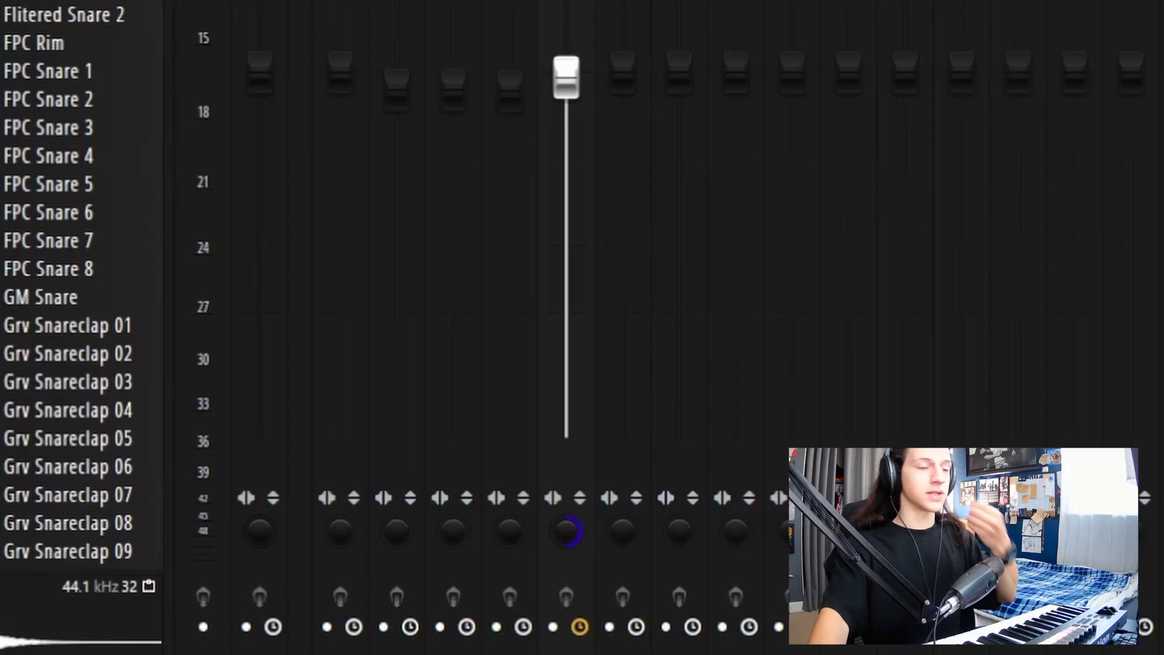
pyautogui.moveTo(564, 521); pyautogui.dragTo(564, 594)
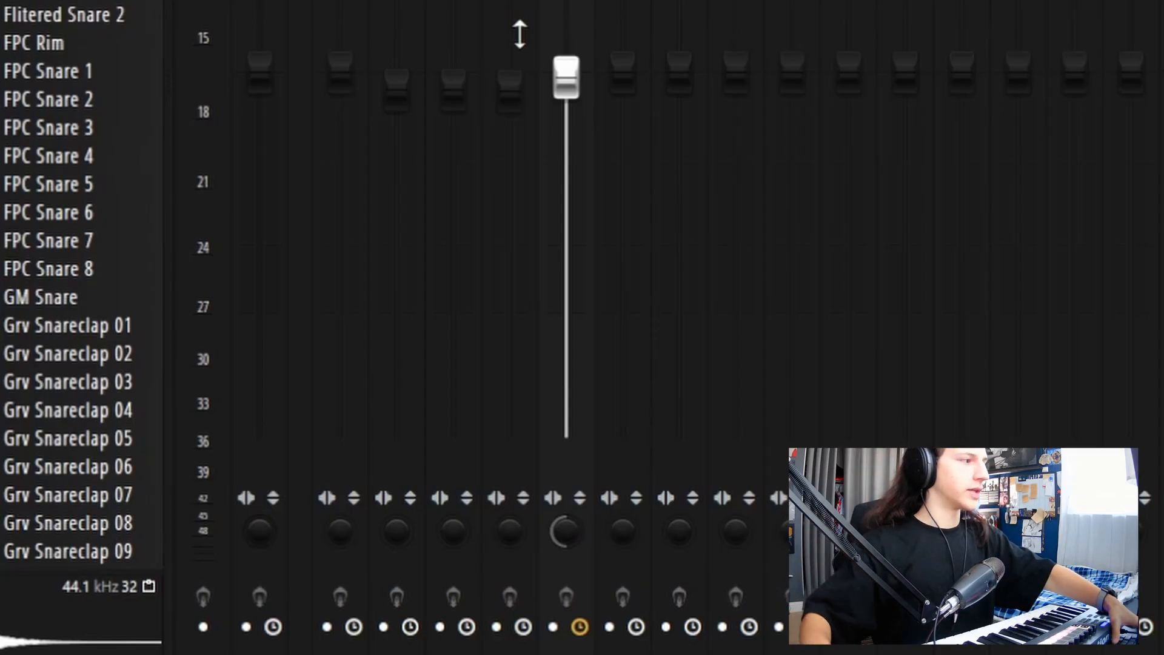
# Step: Play the beat with Inserts 1–4 unmuted and lower Insert 5's fader to -1.4 dB
pyautogui.press('space')
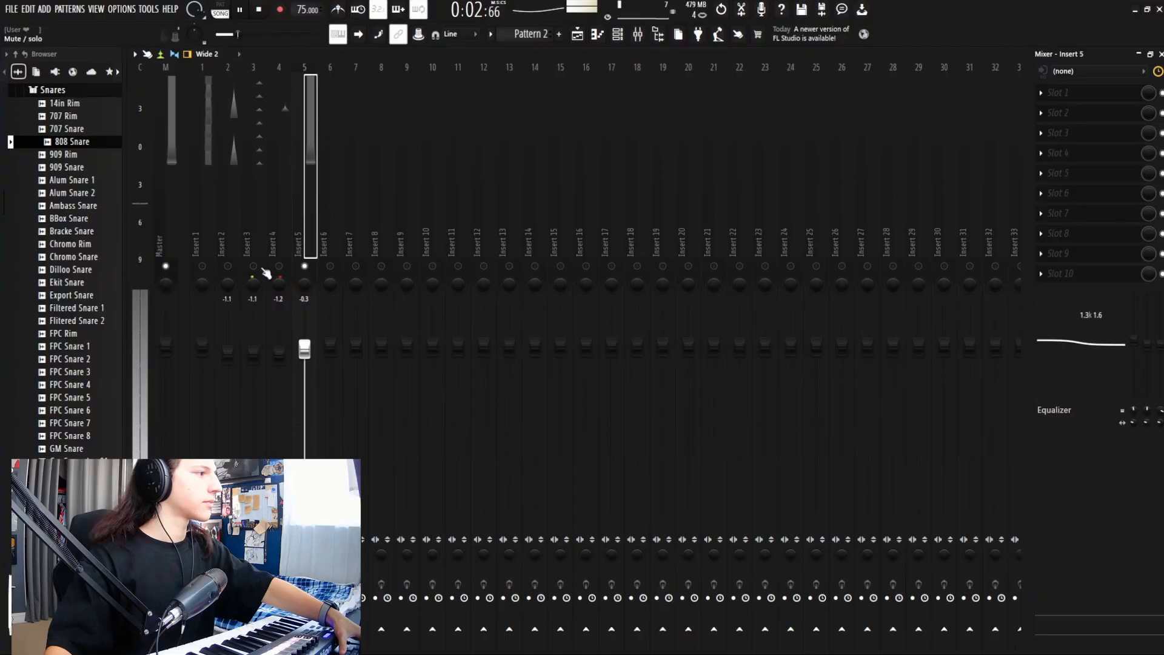
pyautogui.click(279, 266)
pyautogui.click(253, 266)
pyautogui.click(228, 267)
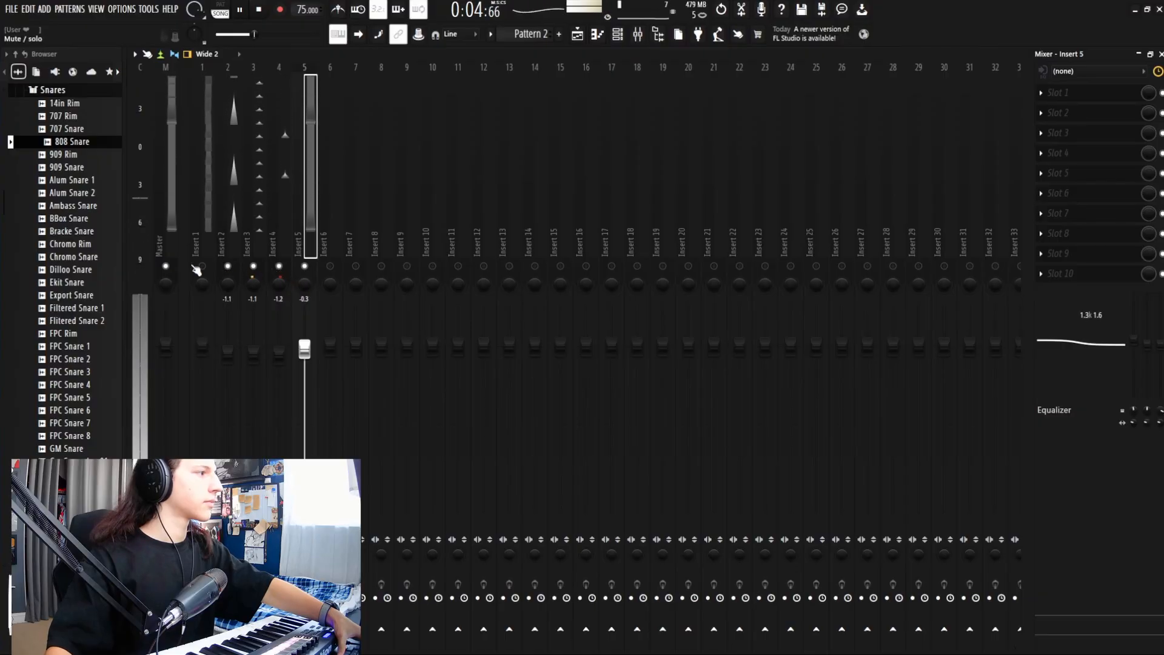
pyautogui.click(202, 267)
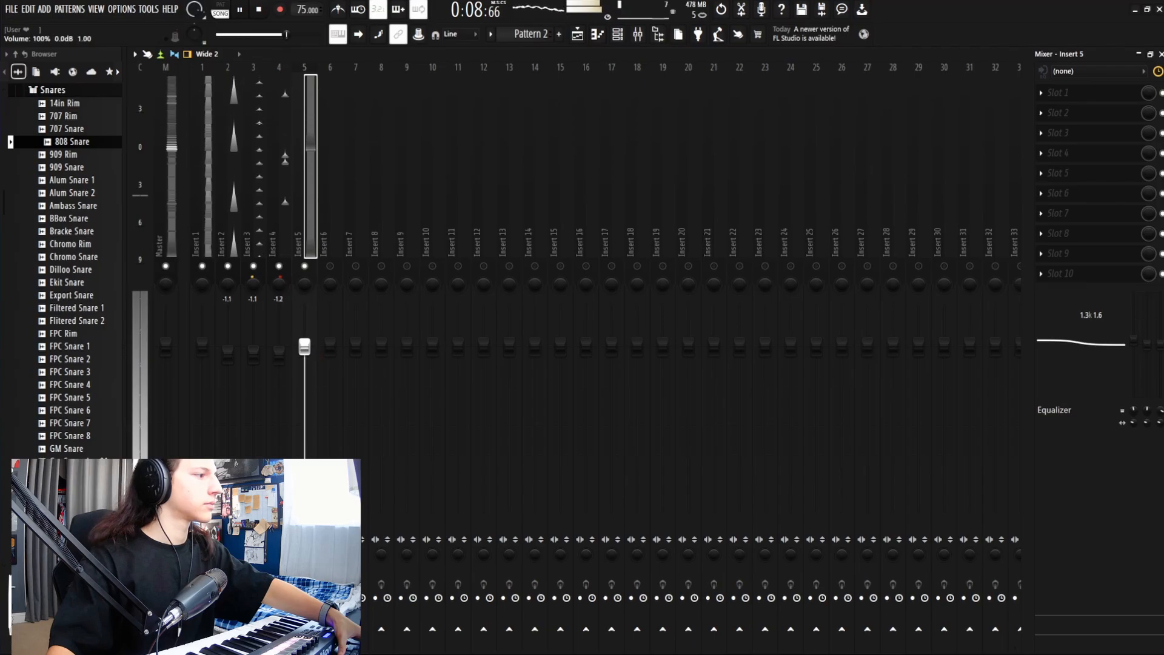
pyautogui.moveTo(305, 347); pyautogui.dragTo(305, 352)
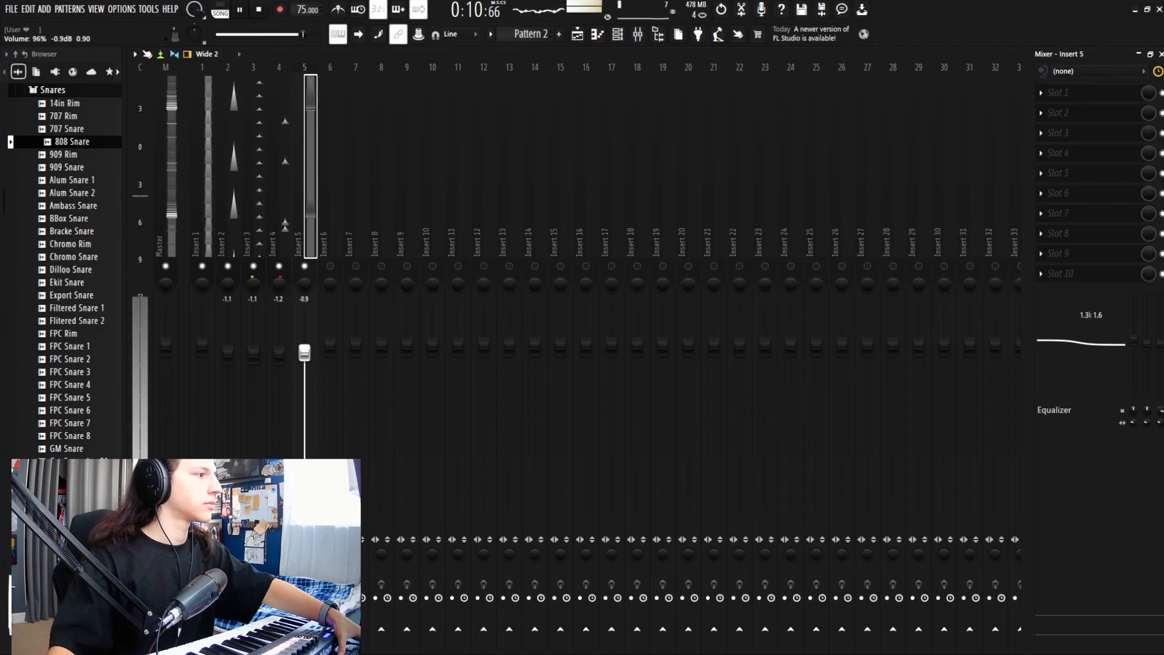
pyautogui.moveTo(304, 352); pyautogui.dragTo(305, 356)
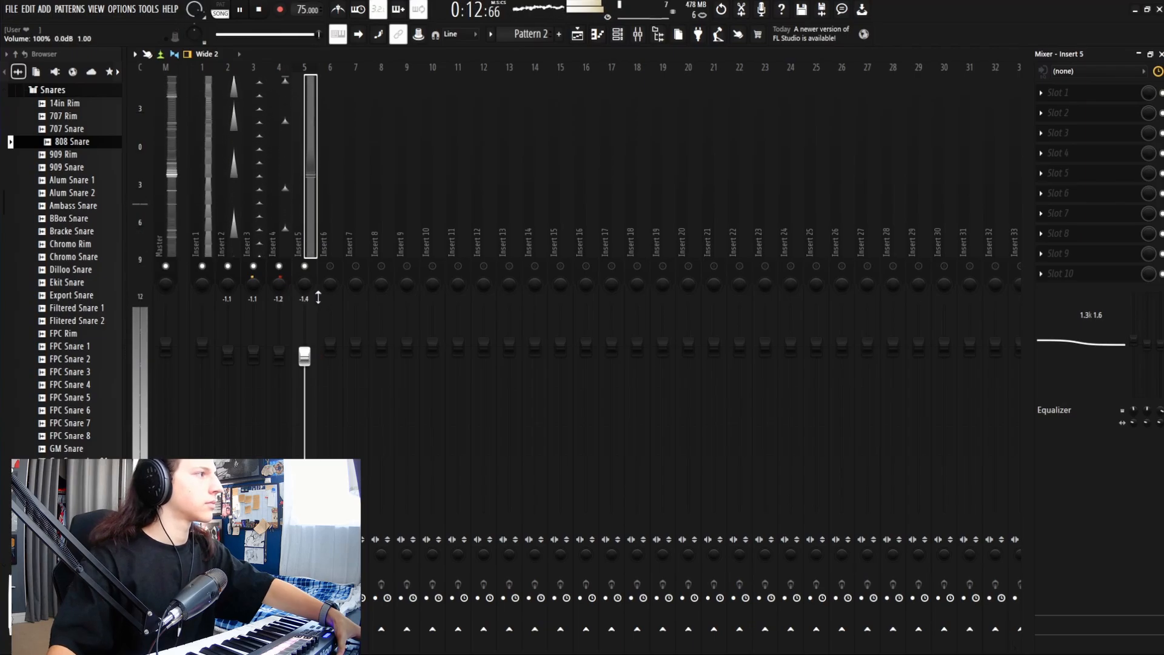
# Step: Minimize the mixer, stop playback, and close the Channel rack to reveal the playlist
pyautogui.click(1140, 54)
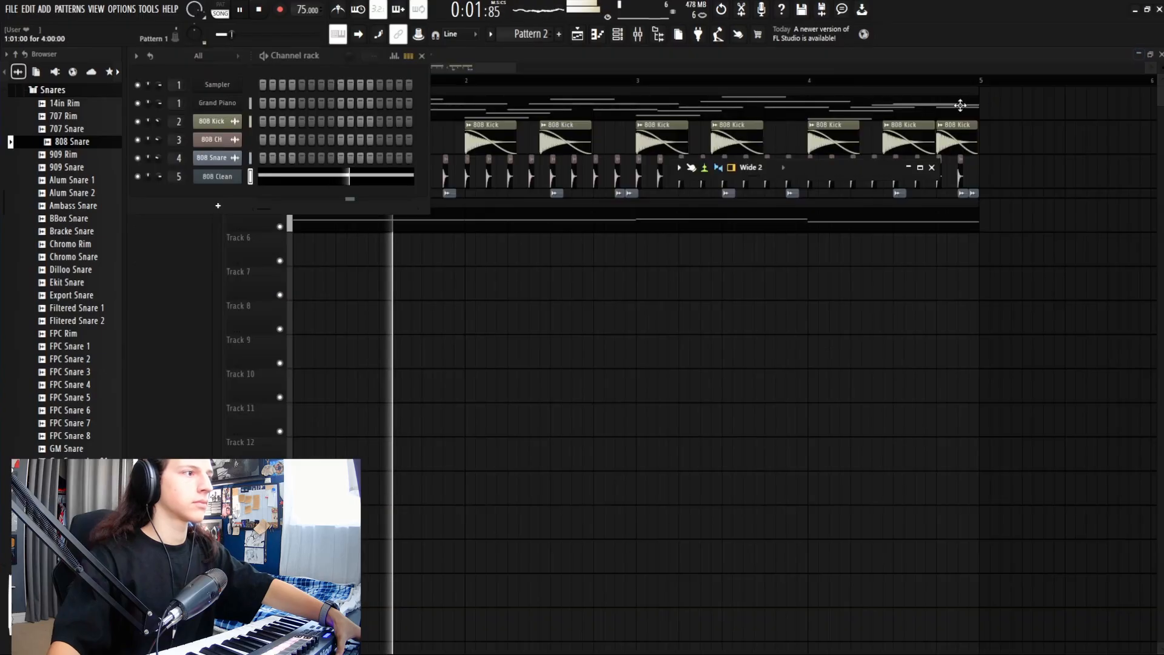
pyautogui.press('space')
pyautogui.click(421, 55)
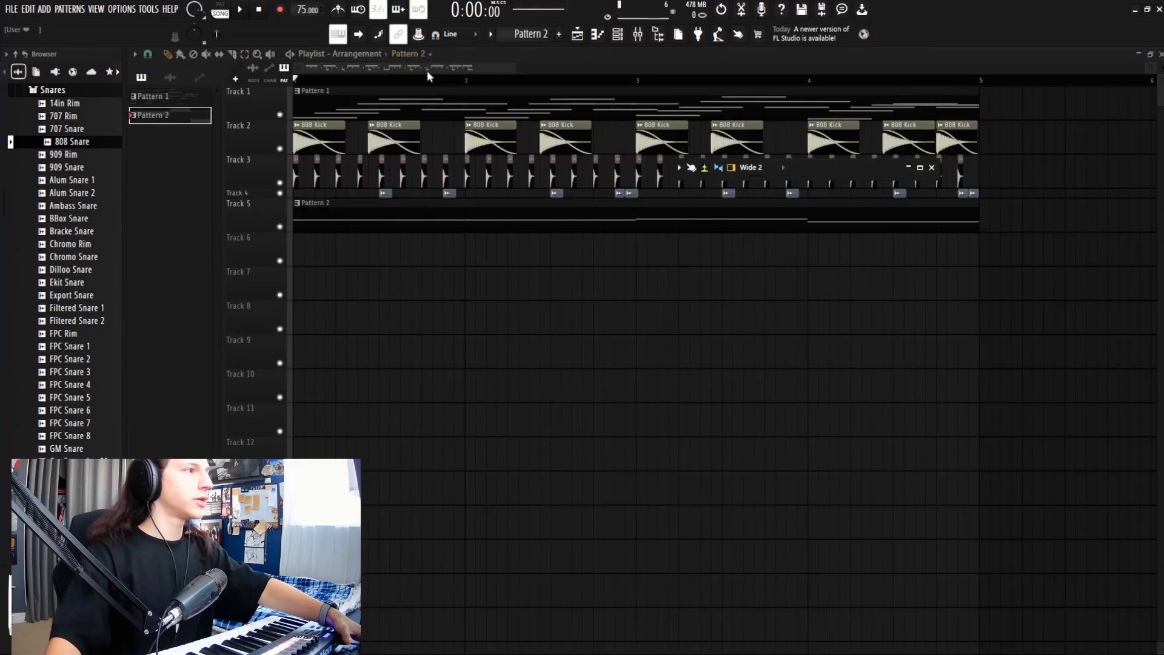
# Step: Open Pattern 1's chords in the Piano roll and scroll down to the C3 range
pyautogui.doubleClick(381, 102)
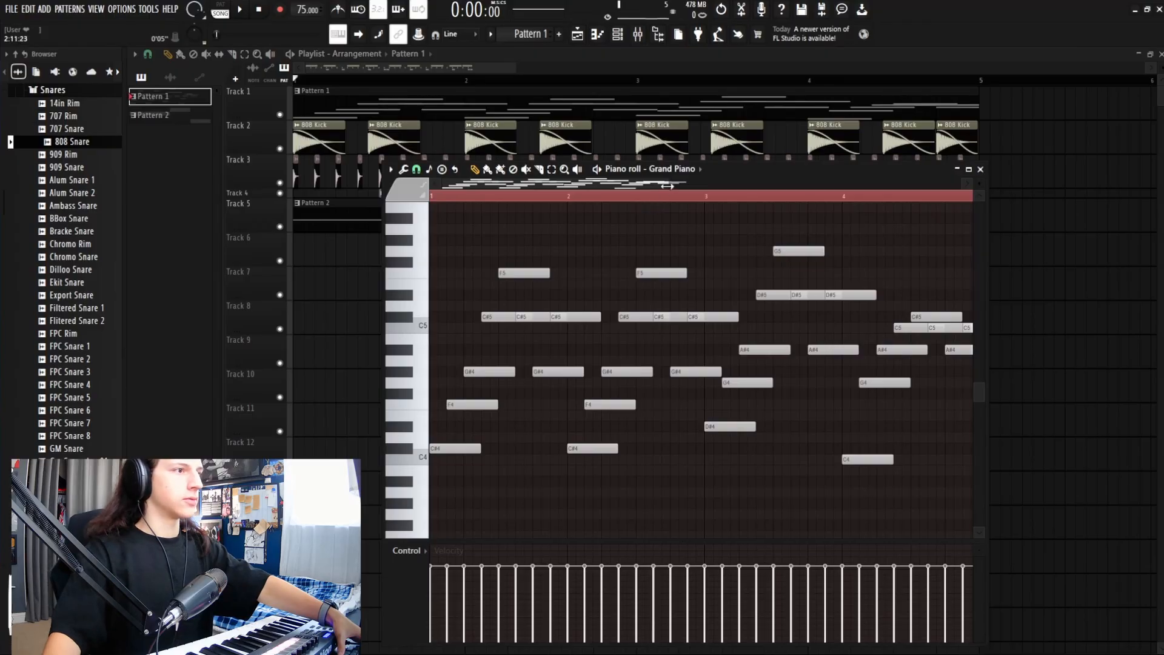
pyautogui.moveTo(668, 186)
pyautogui.mouseDown()
pyautogui.moveTo(744, 190)
pyautogui.moveTo(682, 196)
pyautogui.mouseUp()
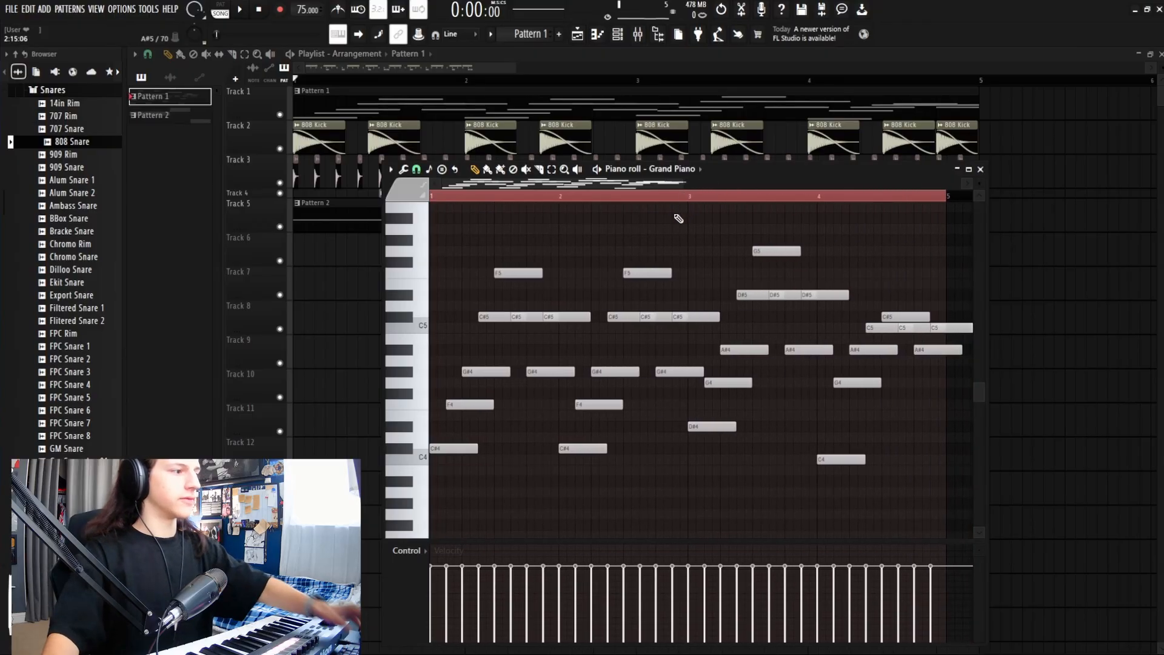
pyautogui.scroll(-3, 587, 315)
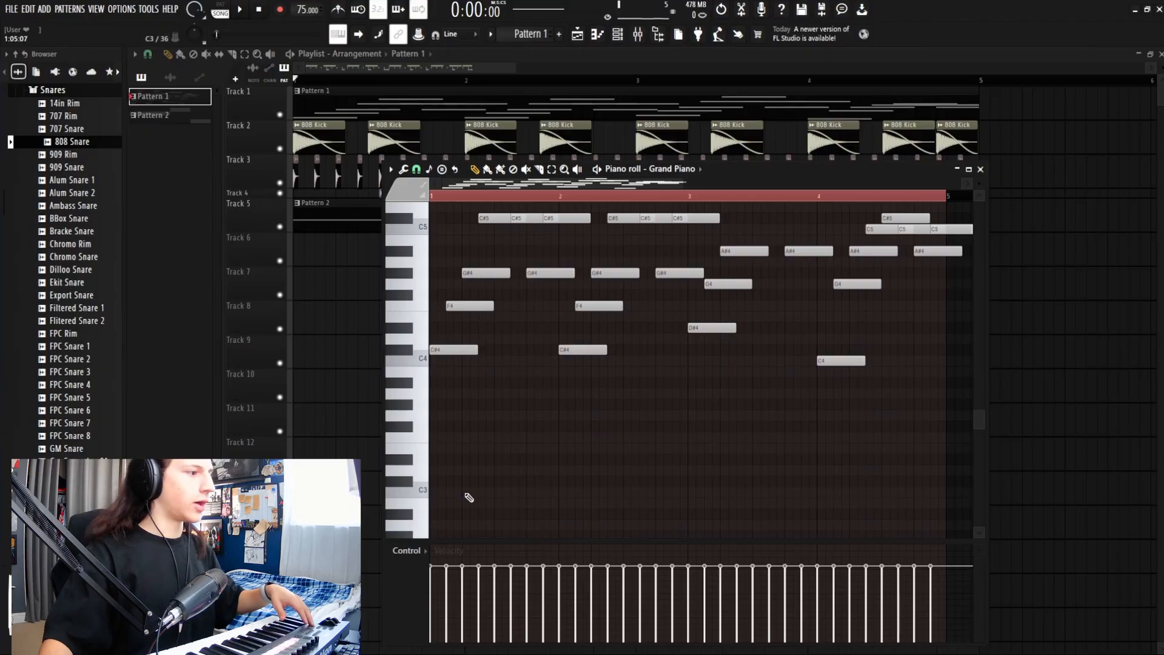
pyautogui.scroll(3, 513, 373)
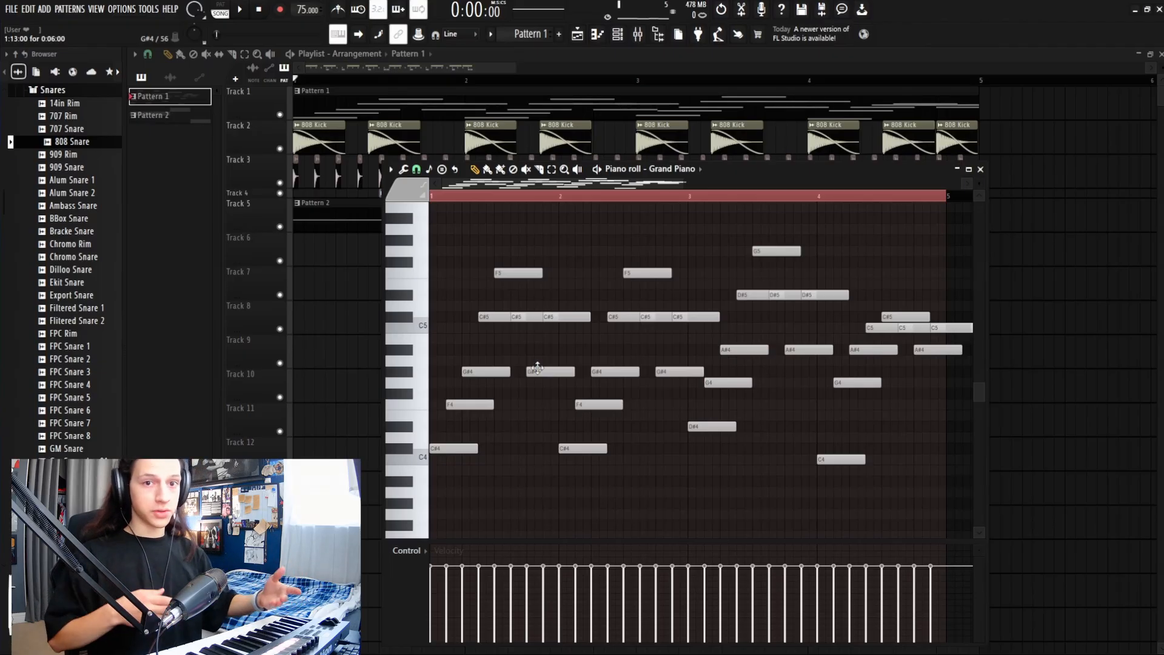
pyautogui.scroll(-4, 521, 394)
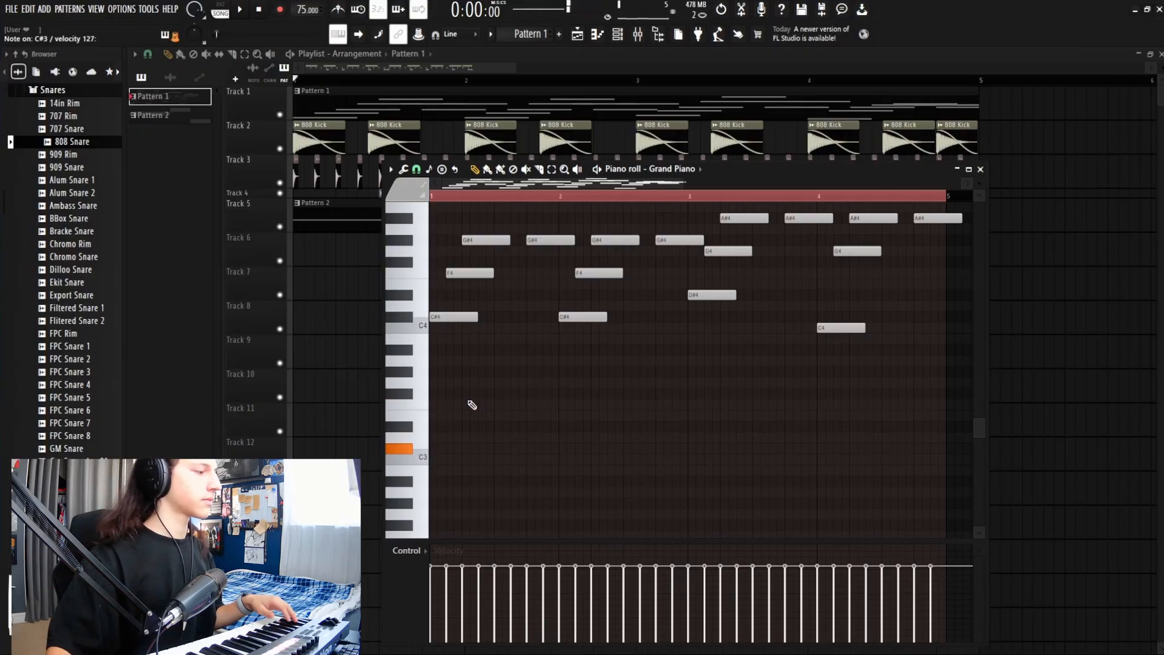
# Step: Draw C#3 and F3 bass notes at bars 1 and 2, auditioning the pattern
pyautogui.click(434, 450)
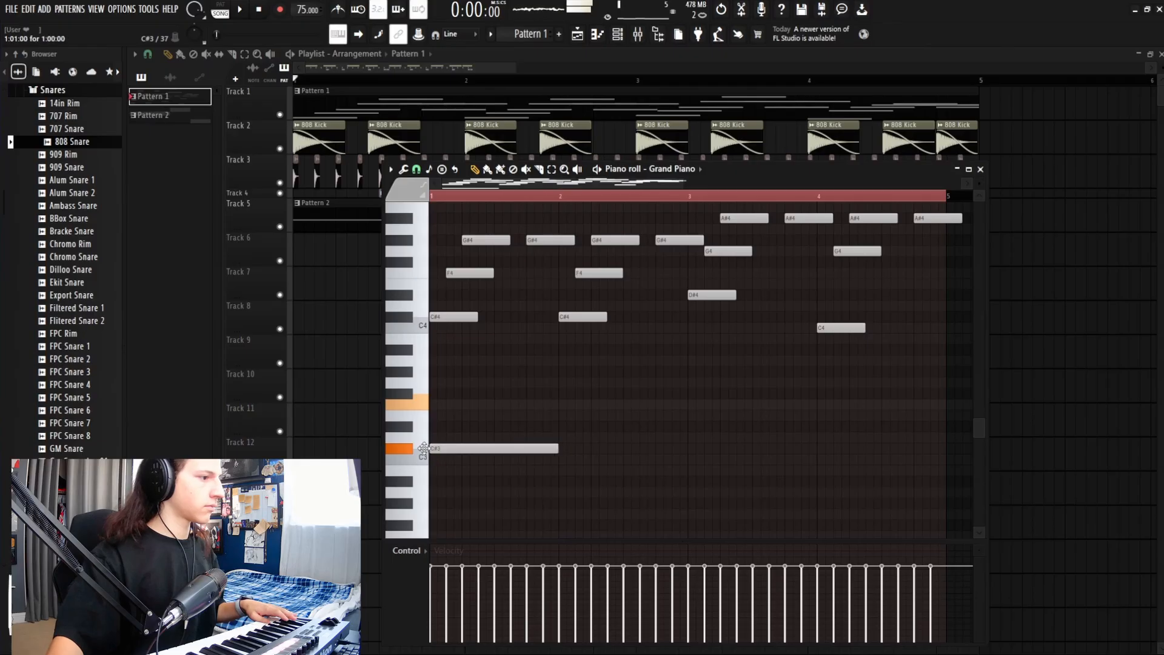
pyautogui.click(438, 404)
pyautogui.press('space')
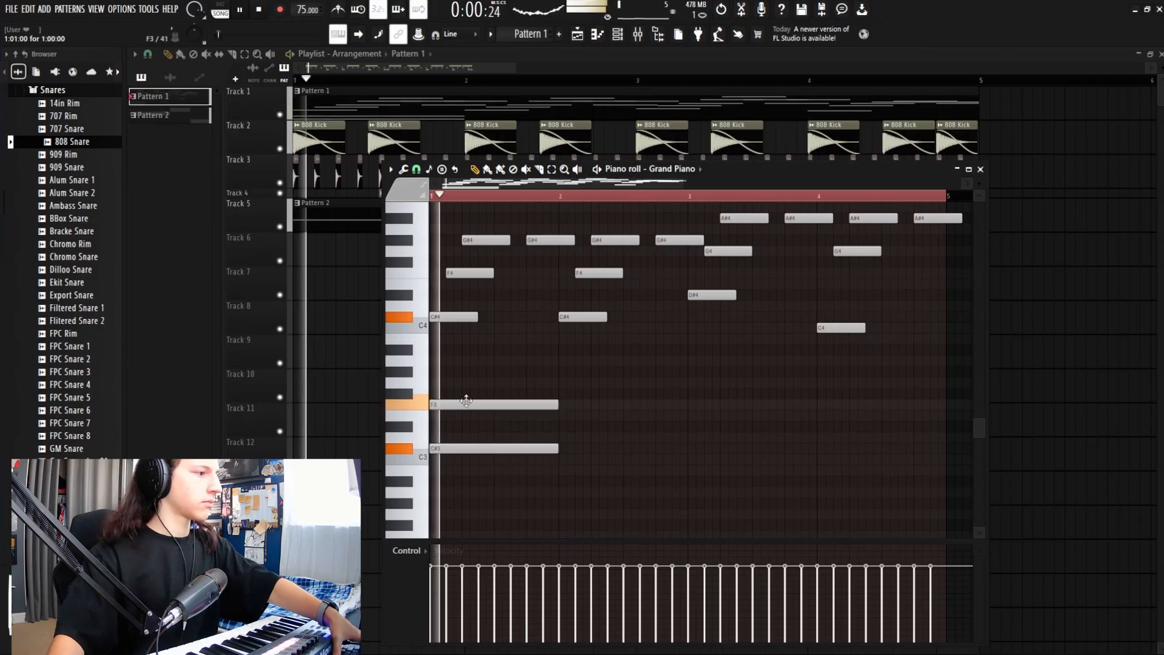
pyautogui.click(561, 449)
pyautogui.press('space')
pyautogui.click(557, 405)
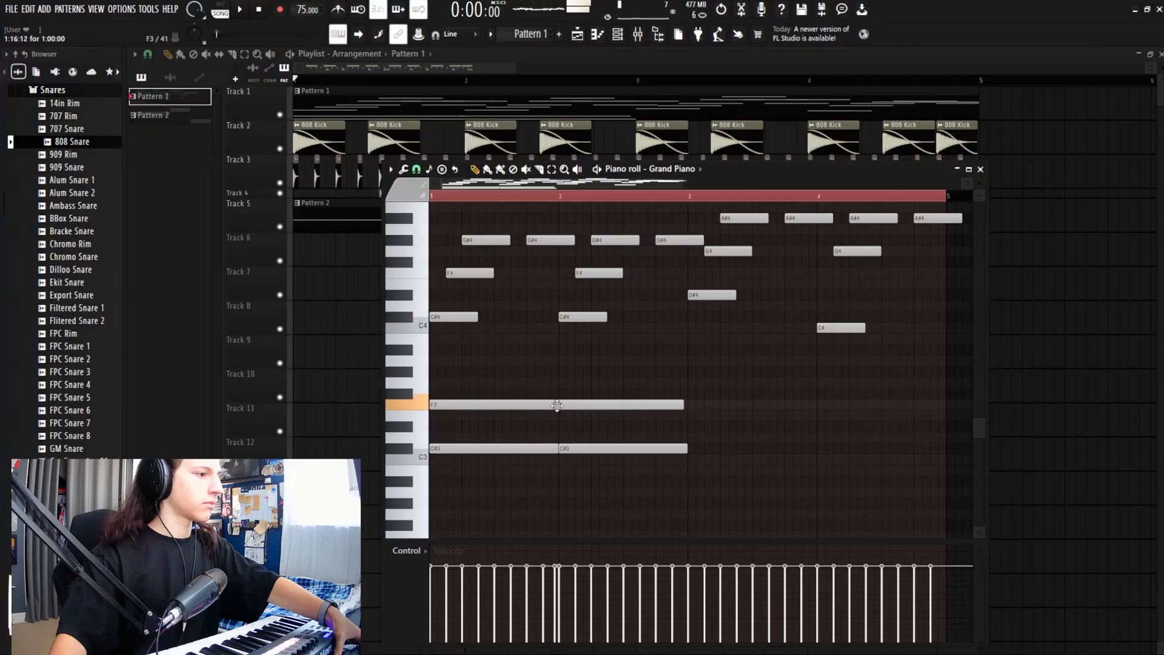
pyautogui.press('space')
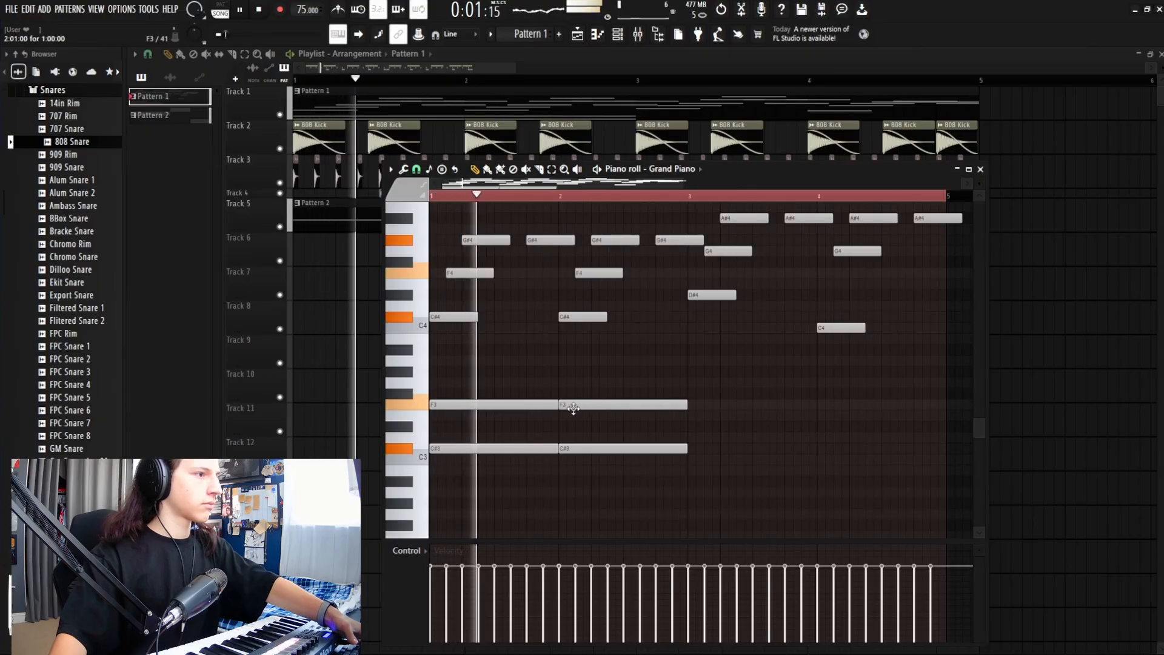
# Step: Add a D#3 note at bar 3, delete the two stray F3 notes, and shorten the first C#3
pyautogui.scroll(2, 592, 389)
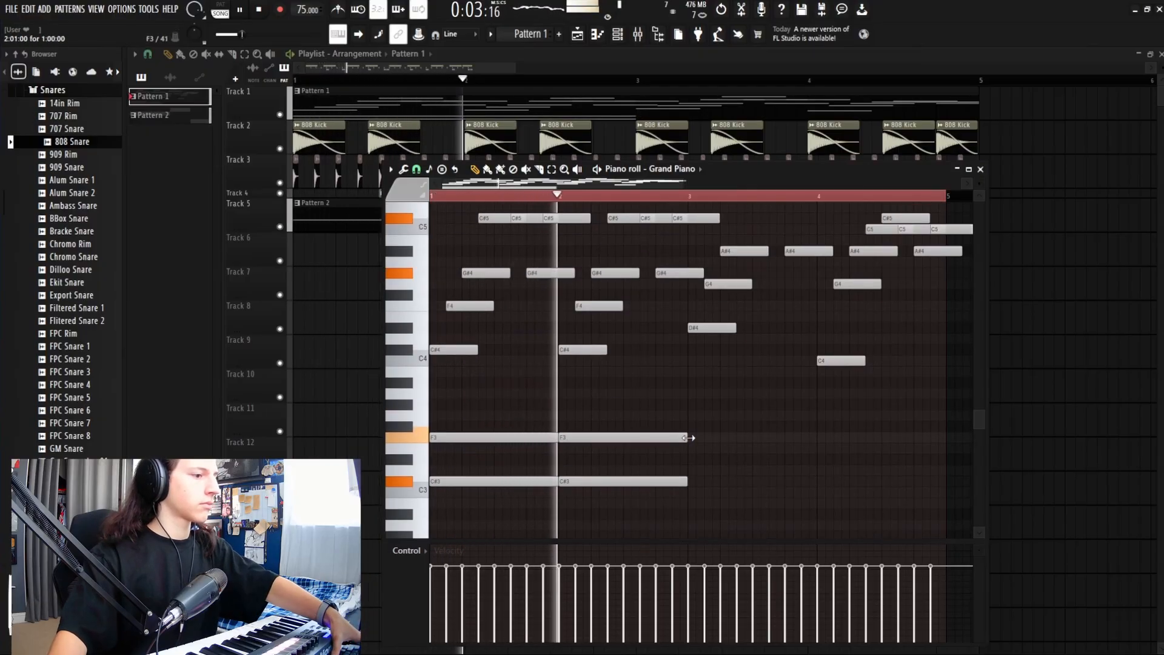
pyautogui.click(695, 469)
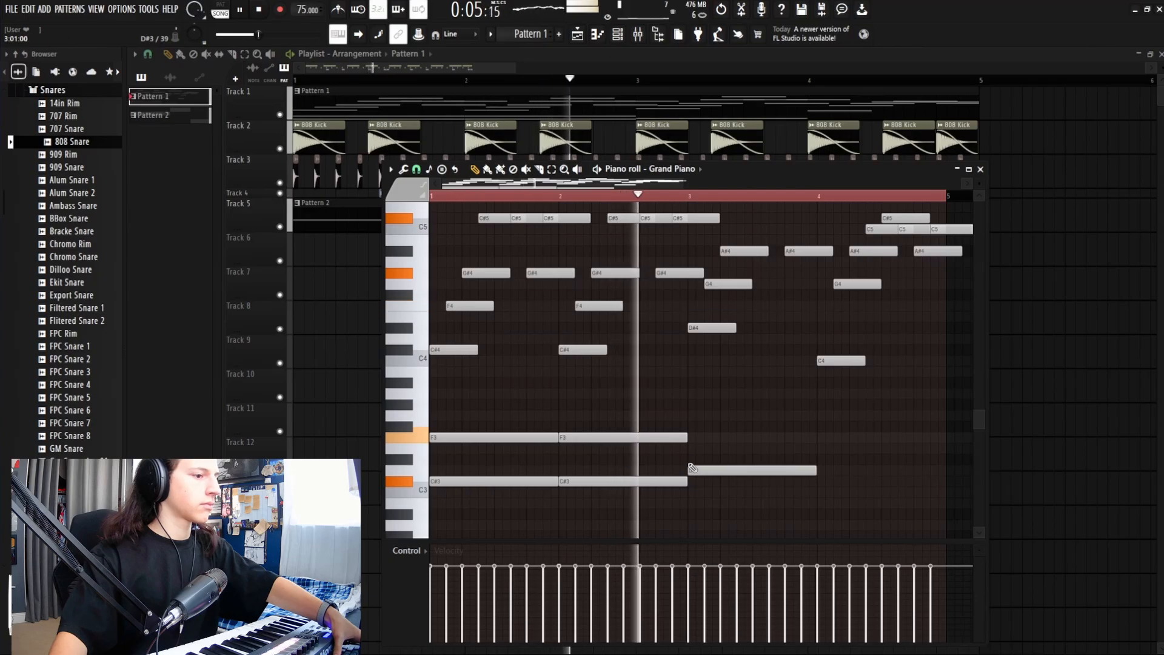
pyautogui.moveTo(695, 469); pyautogui.dragTo(695, 459)
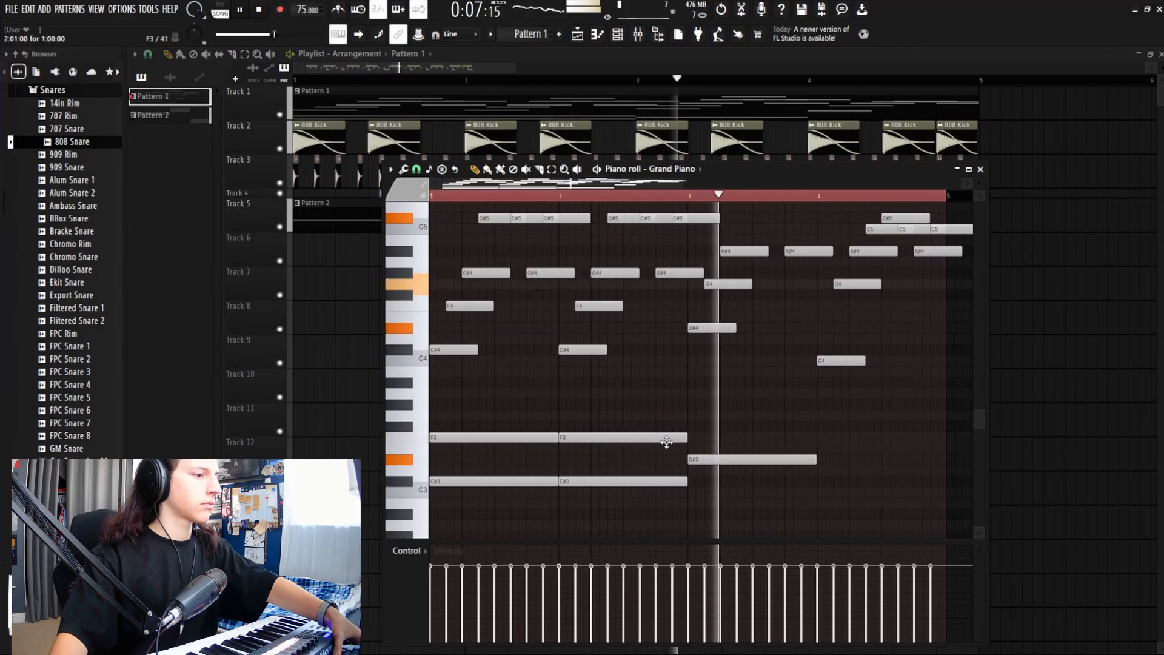
pyautogui.rightClick(606, 438)
pyautogui.press('space')
pyautogui.rightClick(501, 437)
pyautogui.press('space')
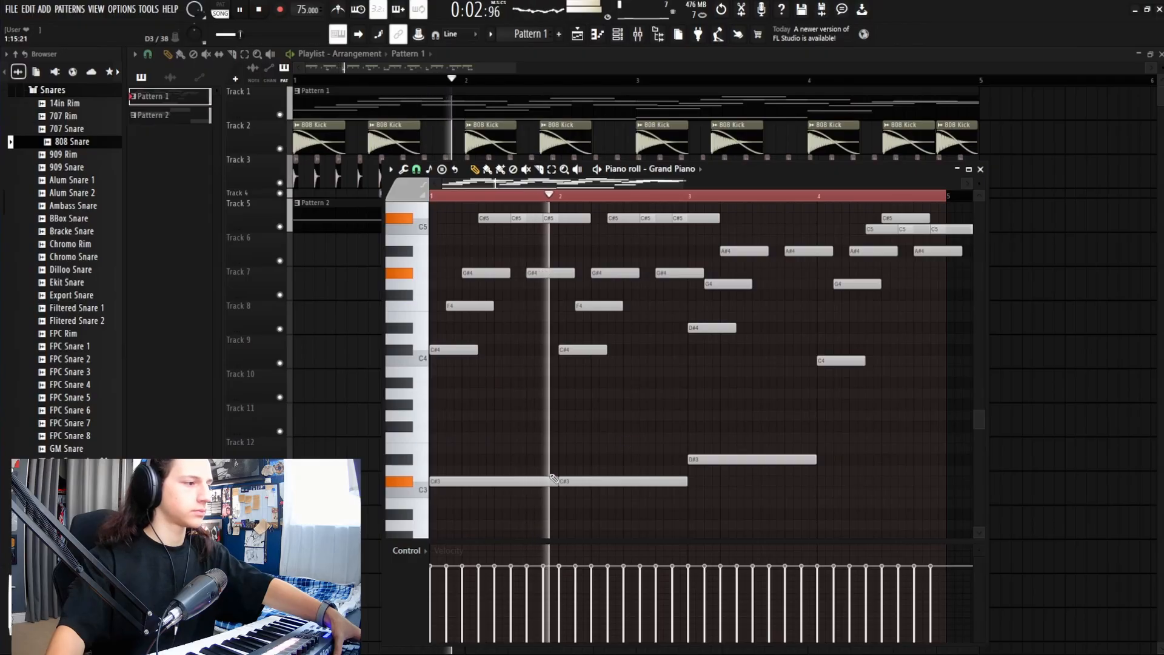
pyautogui.press('space')
pyautogui.moveTo(554, 477); pyautogui.dragTo(495, 479)
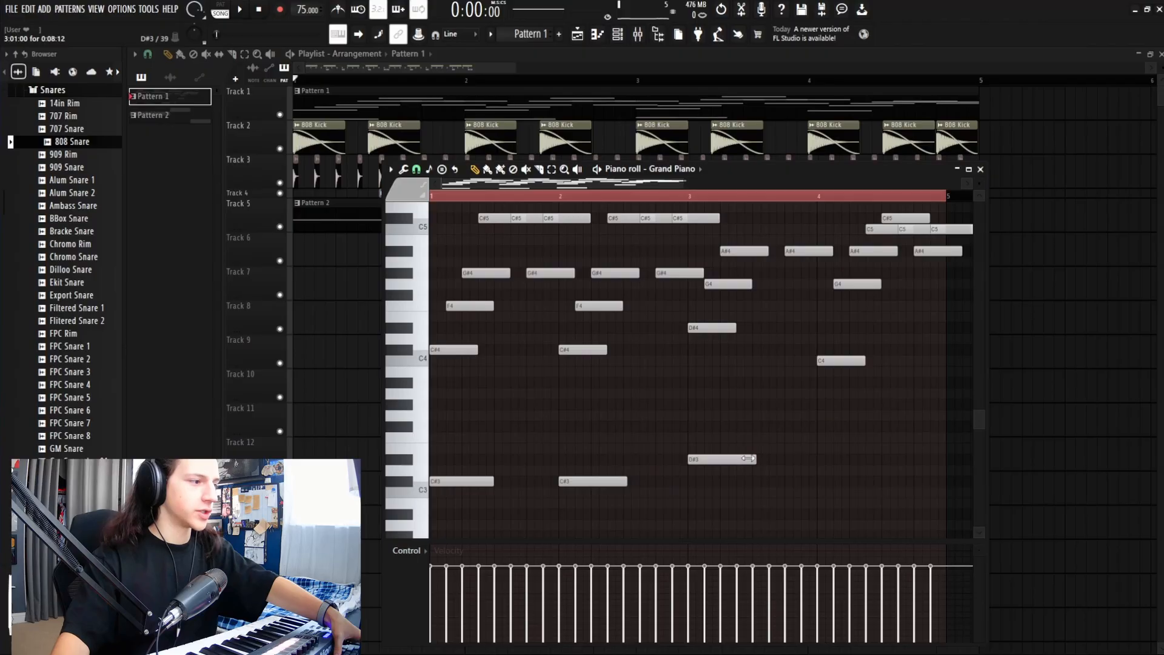
# Step: Add another bass note and raise it from D#3 up to F3
pyautogui.press('space')
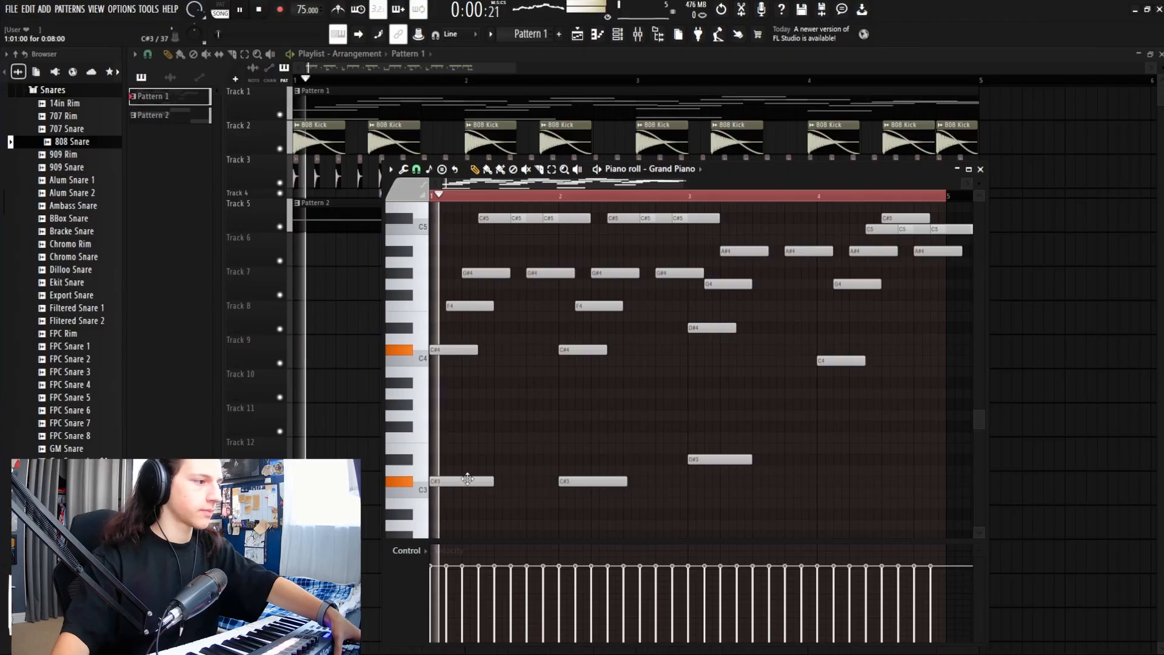
pyautogui.click(508, 461)
pyautogui.press('space')
pyautogui.moveTo(511, 462); pyautogui.dragTo(521, 431)
pyautogui.press('space')
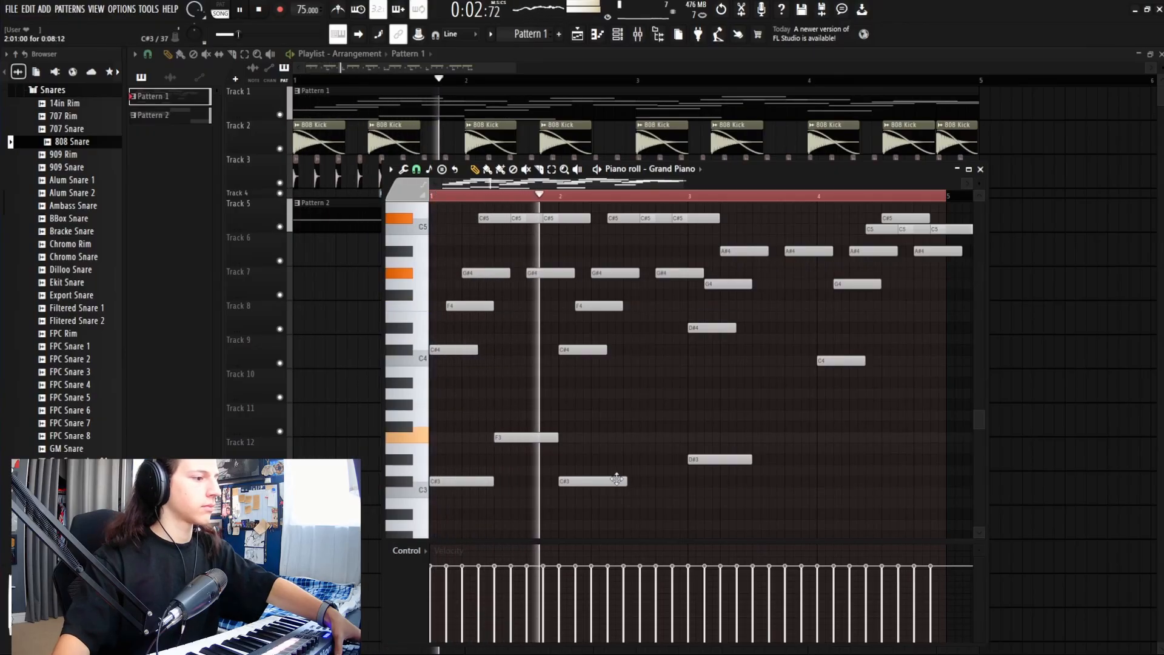
# Step: Add F3, G3, D#3, G#3 and a short final G3 across bars 2–4, then trim the C#3
pyautogui.click(633, 437)
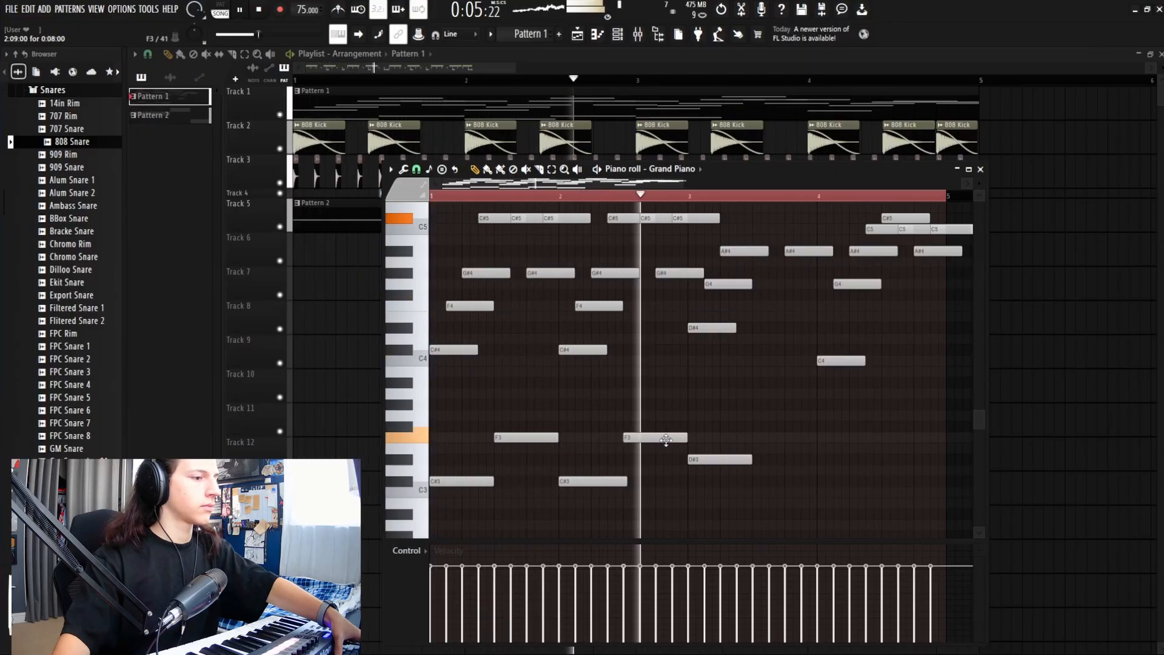
pyautogui.click(752, 416)
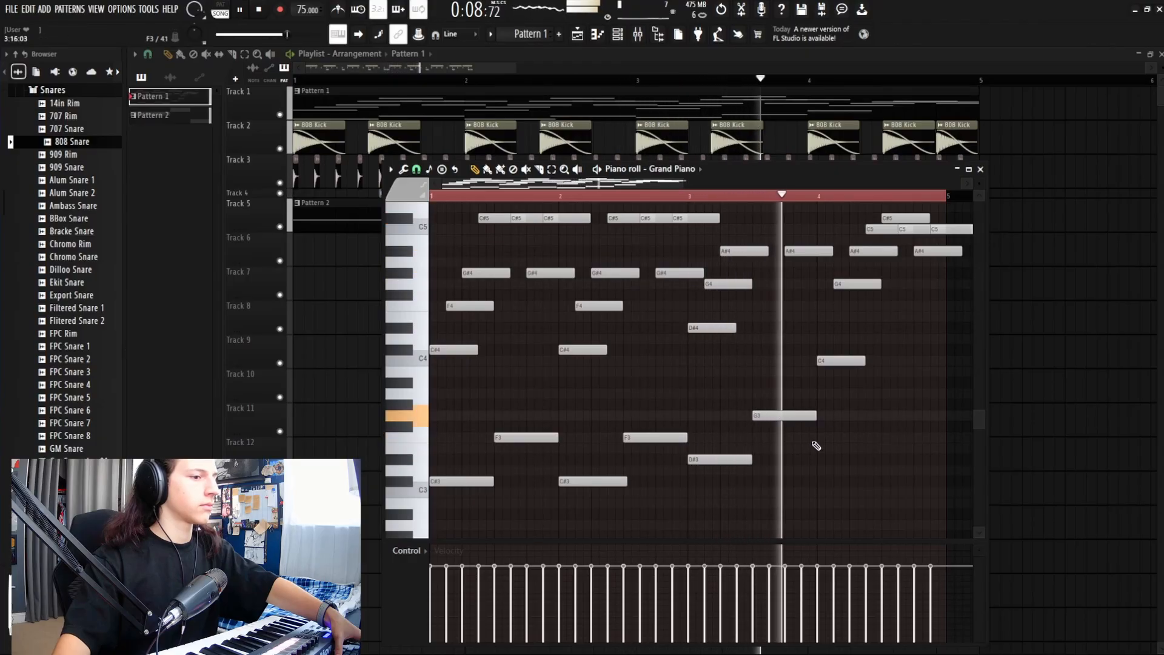
pyautogui.click(818, 458)
pyautogui.click(891, 404)
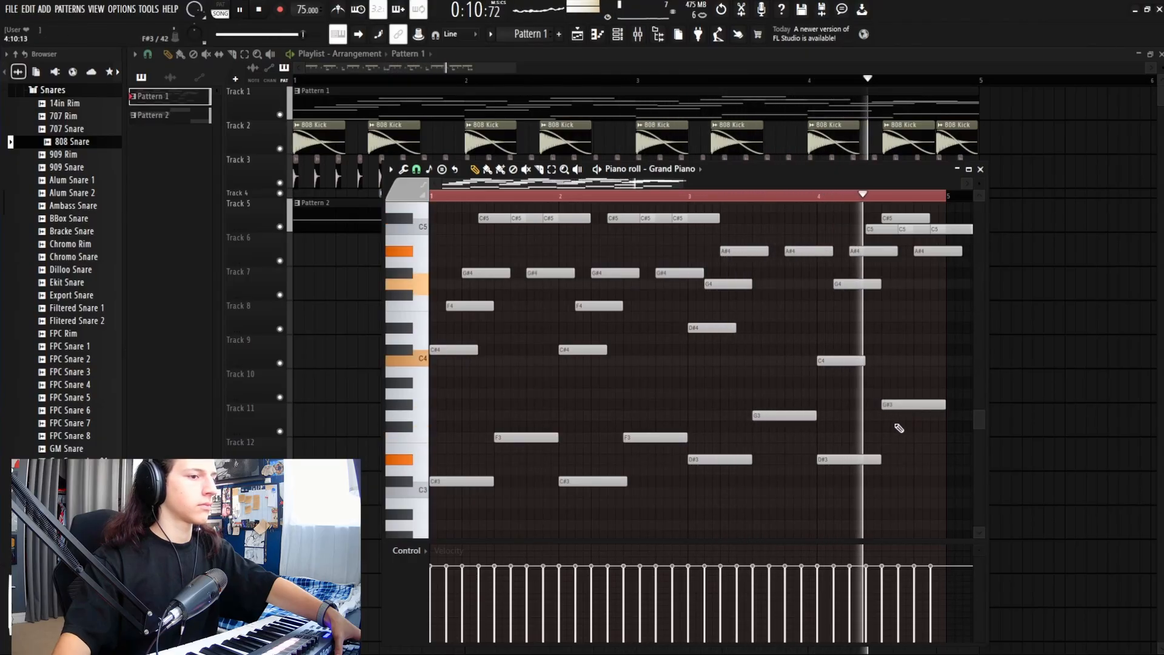
pyautogui.press('space')
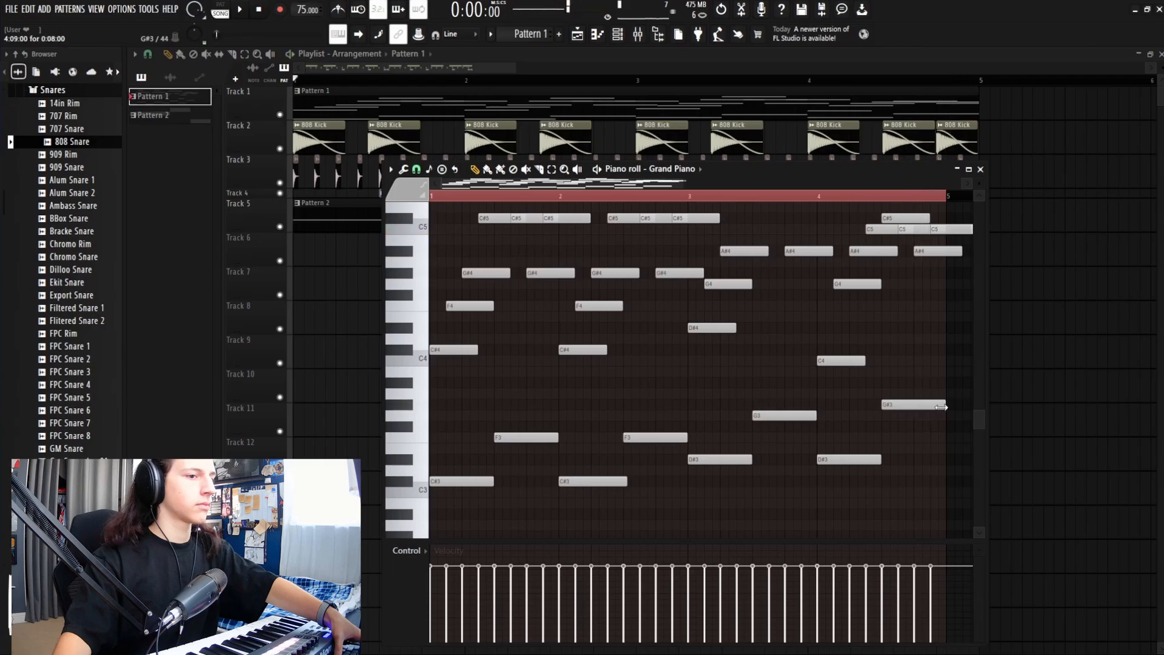
pyautogui.click(916, 416)
pyautogui.press('space')
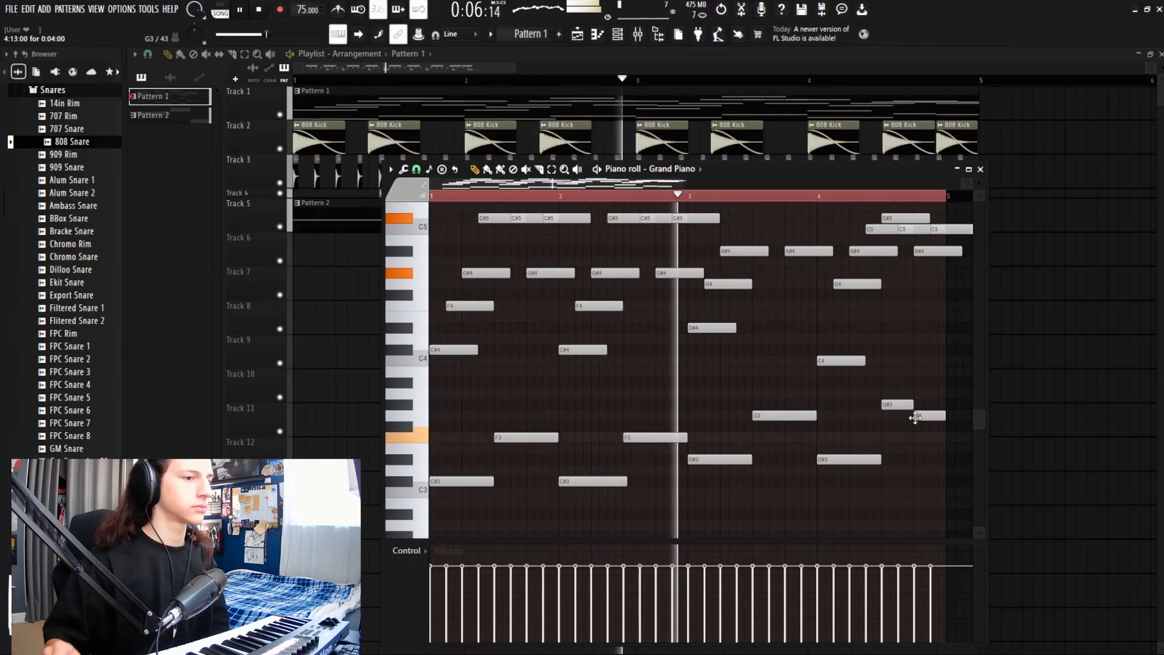
pyautogui.moveTo(627, 478); pyautogui.dragTo(622, 478)
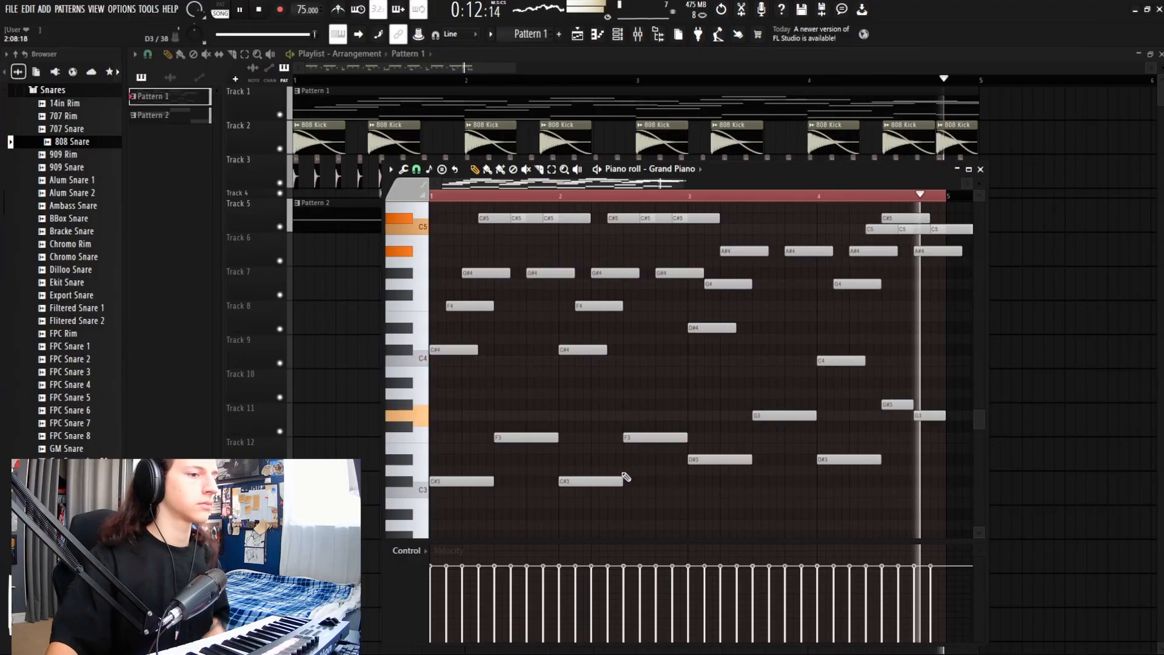
# Step: Return to the playlist, expand Track 4 back to full height, and stop playback
pyautogui.press('F7')
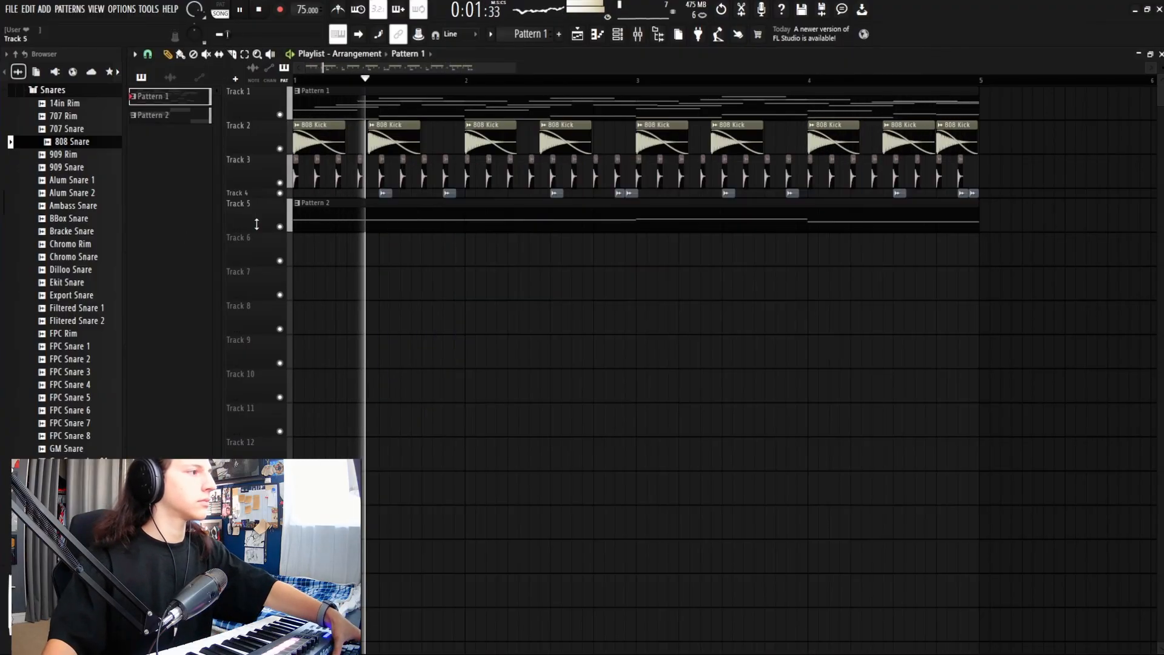
pyautogui.click(255, 196)
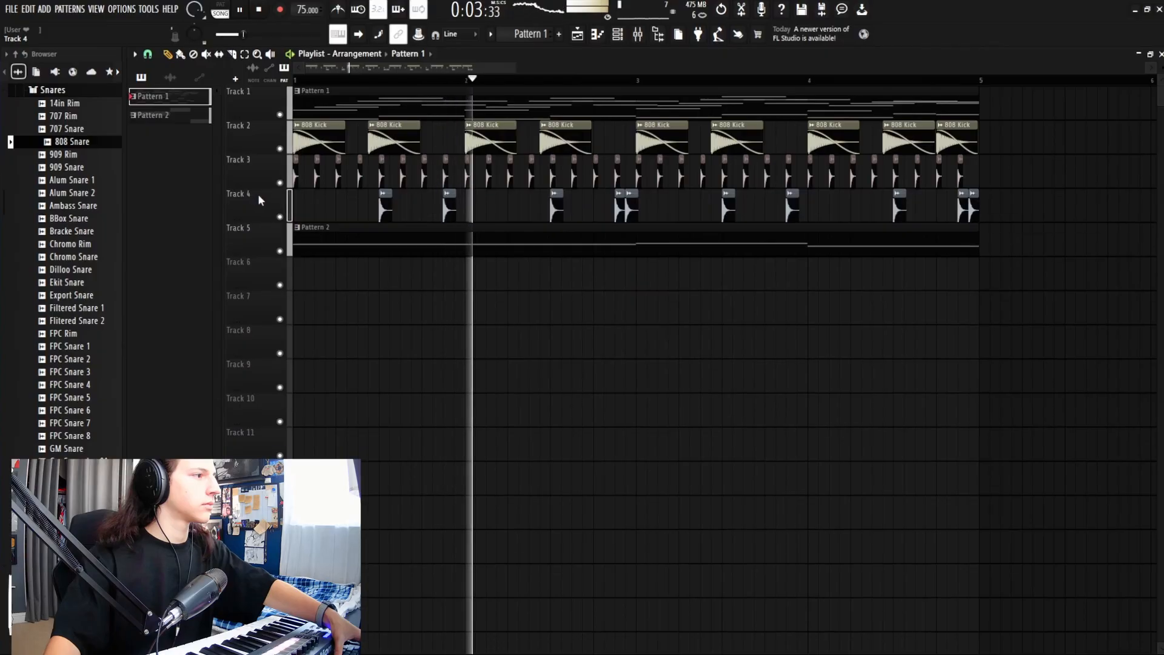
pyautogui.press('space')
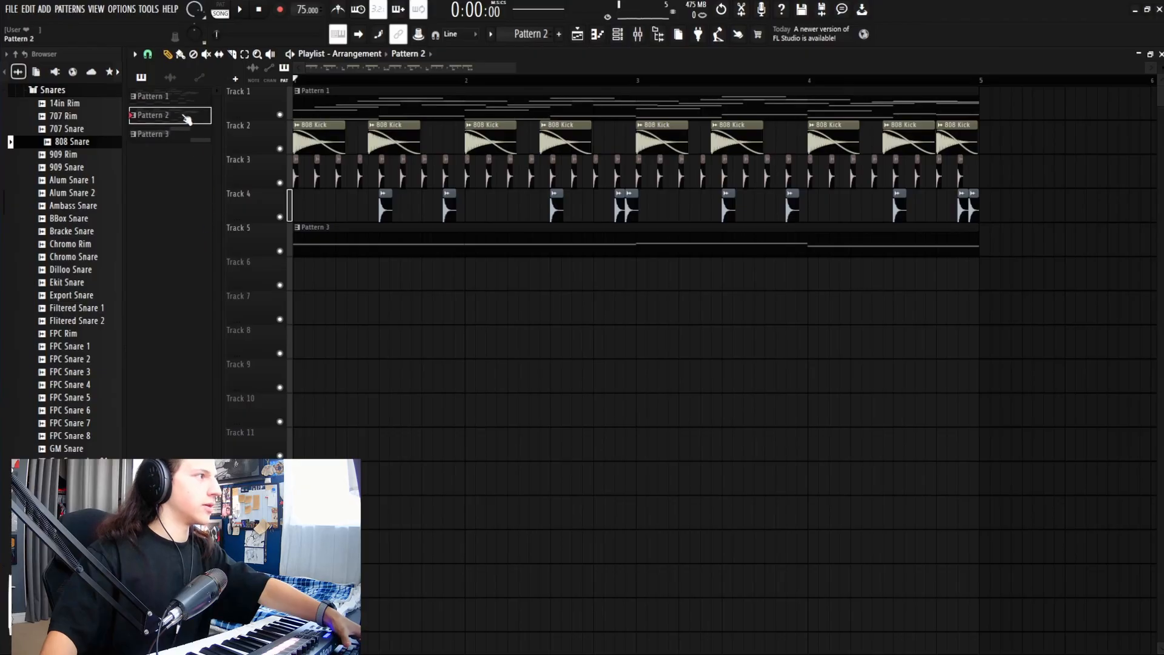
# Step: Delete every note from Pattern 2 in its Grand Piano piano roll
pyautogui.doubleClick(187, 116)
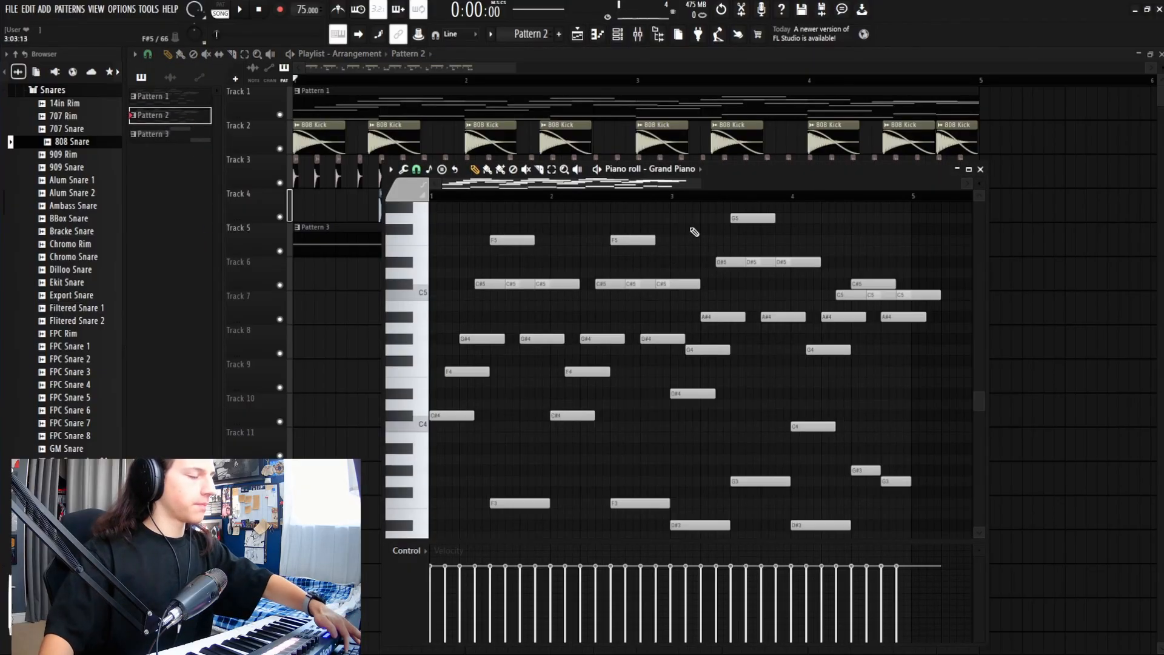
pyautogui.hotkey('ctrl', 'a')
pyautogui.press('Delete')
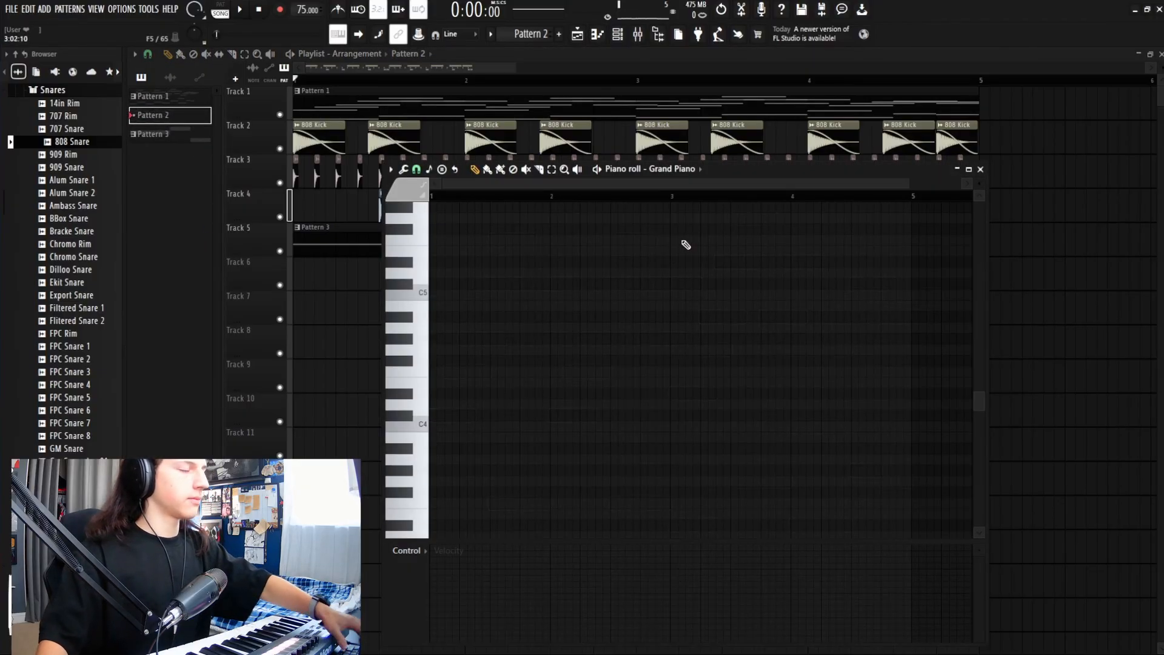
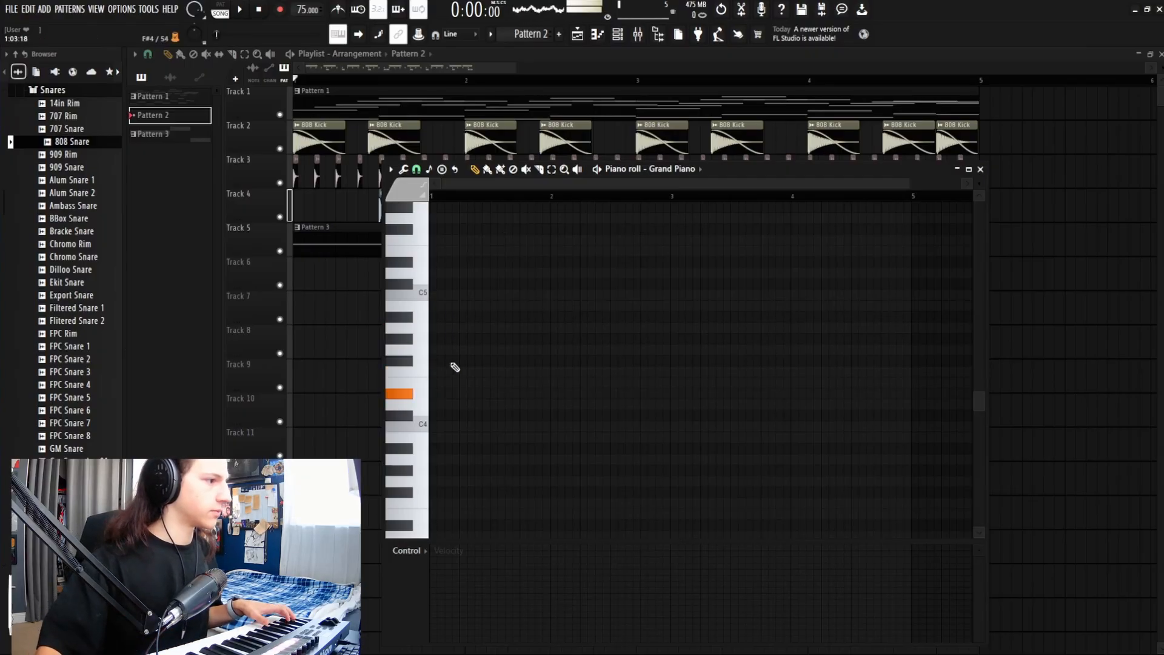
# Step: Draw the opening chords A#4/F4/D#4 and G#4/F4/C#4, then preview them
pyautogui.click(434, 394)
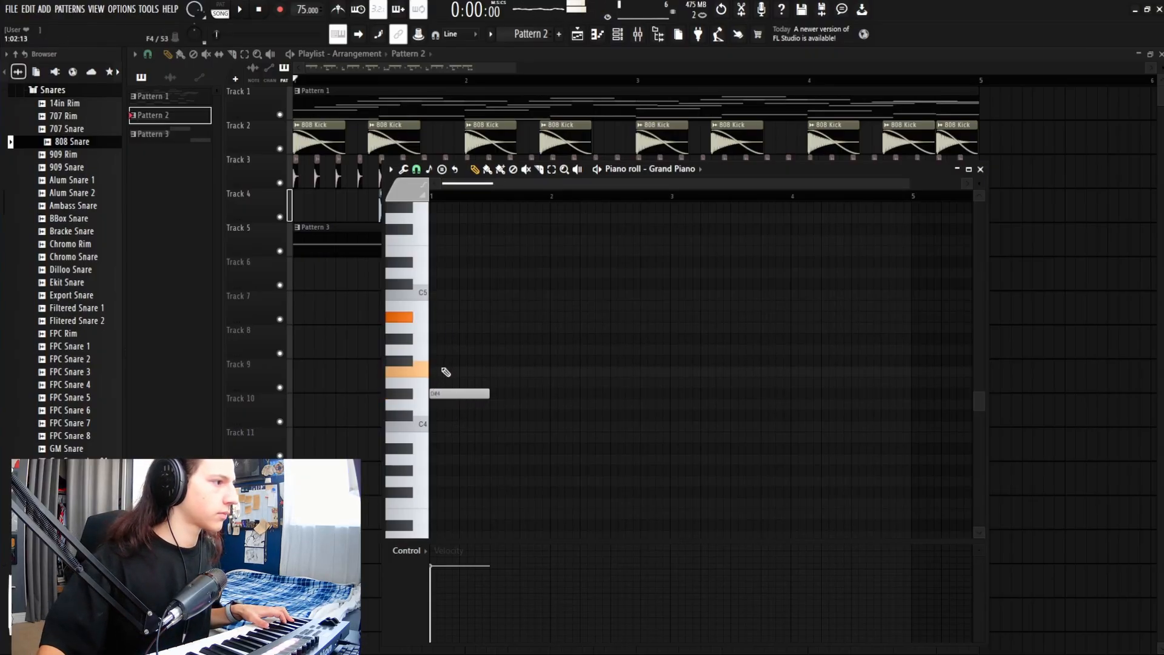
pyautogui.click(444, 372)
pyautogui.click(436, 317)
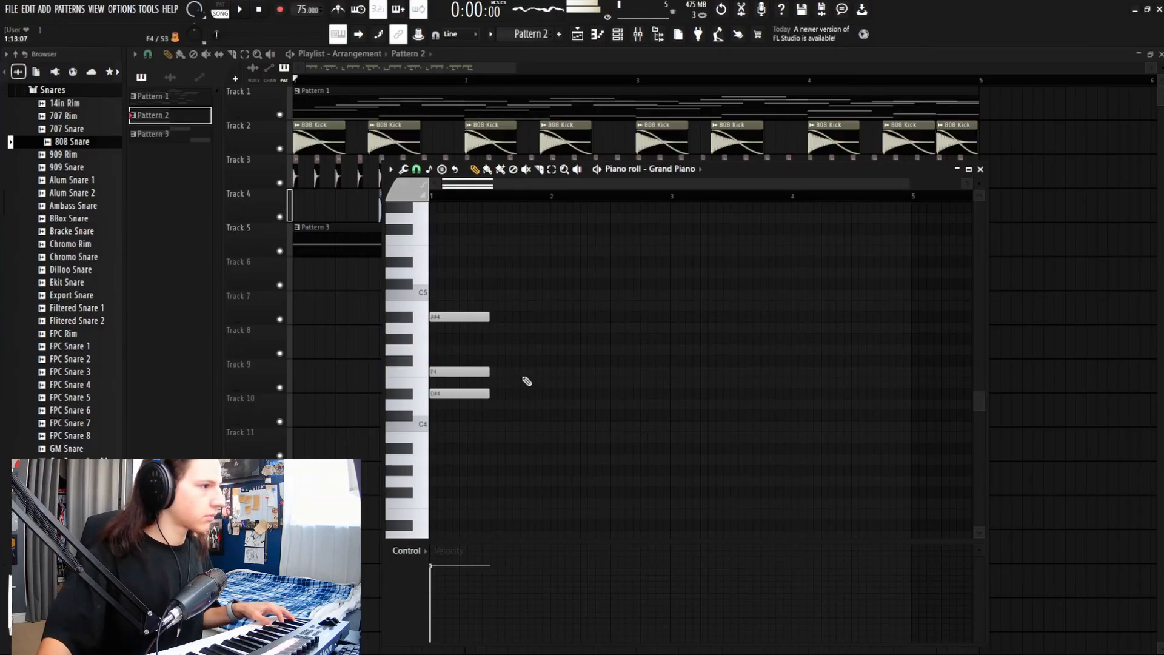
pyautogui.click(489, 416)
pyautogui.click(492, 371)
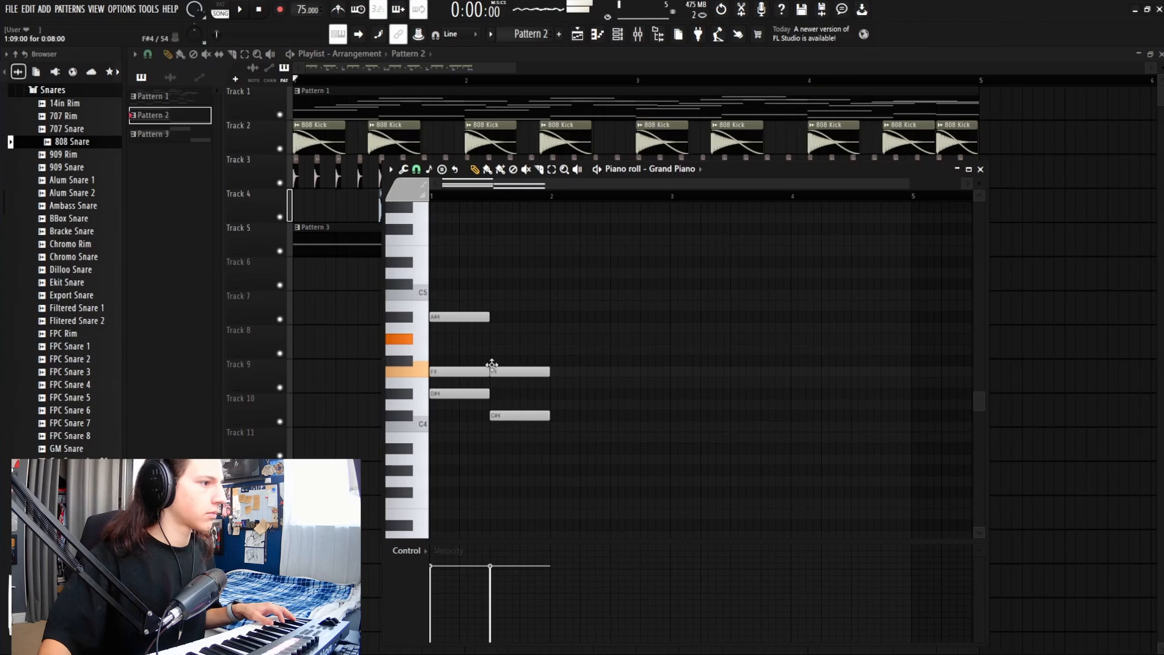
pyautogui.click(495, 339)
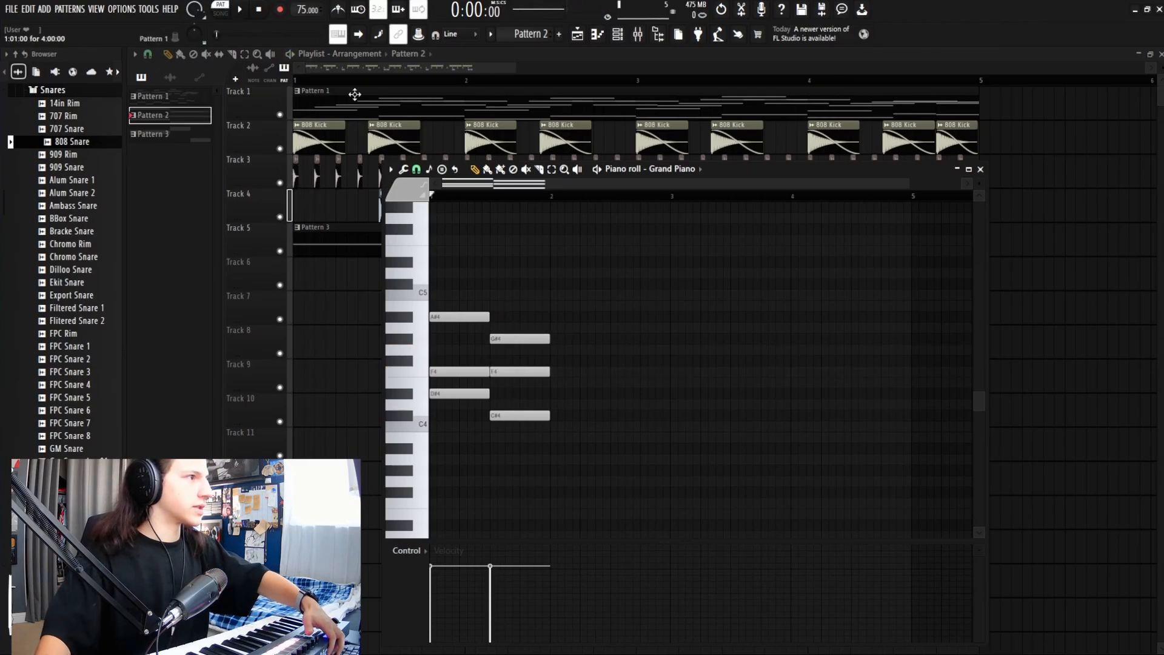
pyautogui.press('space')
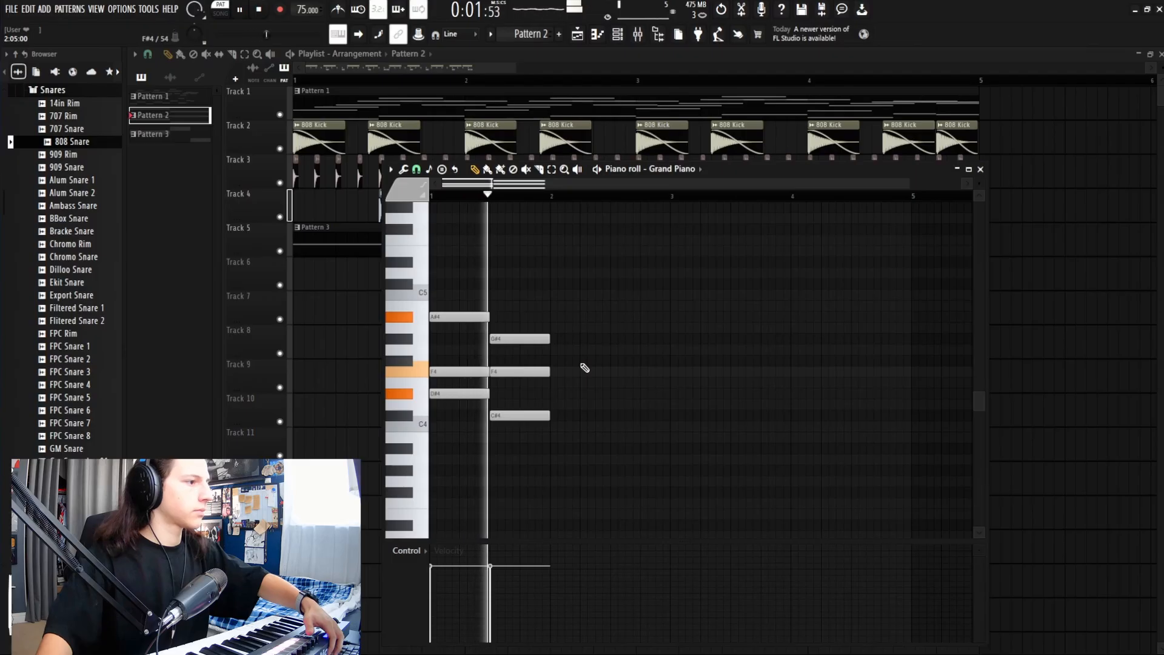
pyautogui.press('space')
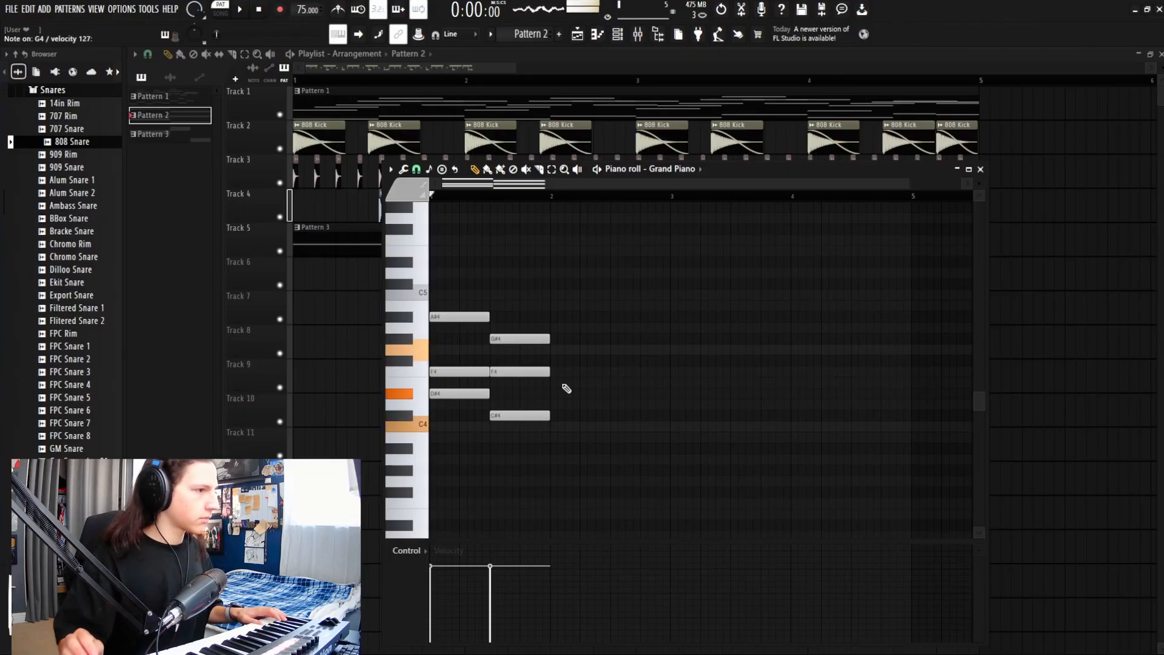
# Step: Add a third chord of C4, D#4 and G4 and play back all three chords
pyautogui.click(552, 426)
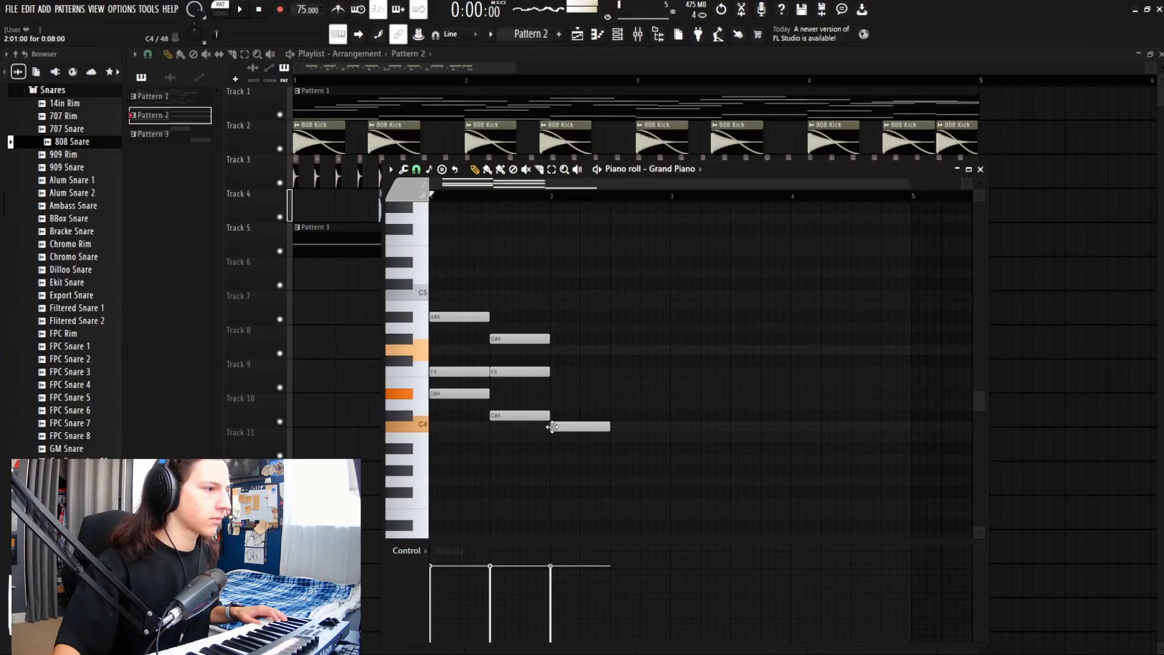
pyautogui.click(552, 394)
pyautogui.click(552, 360)
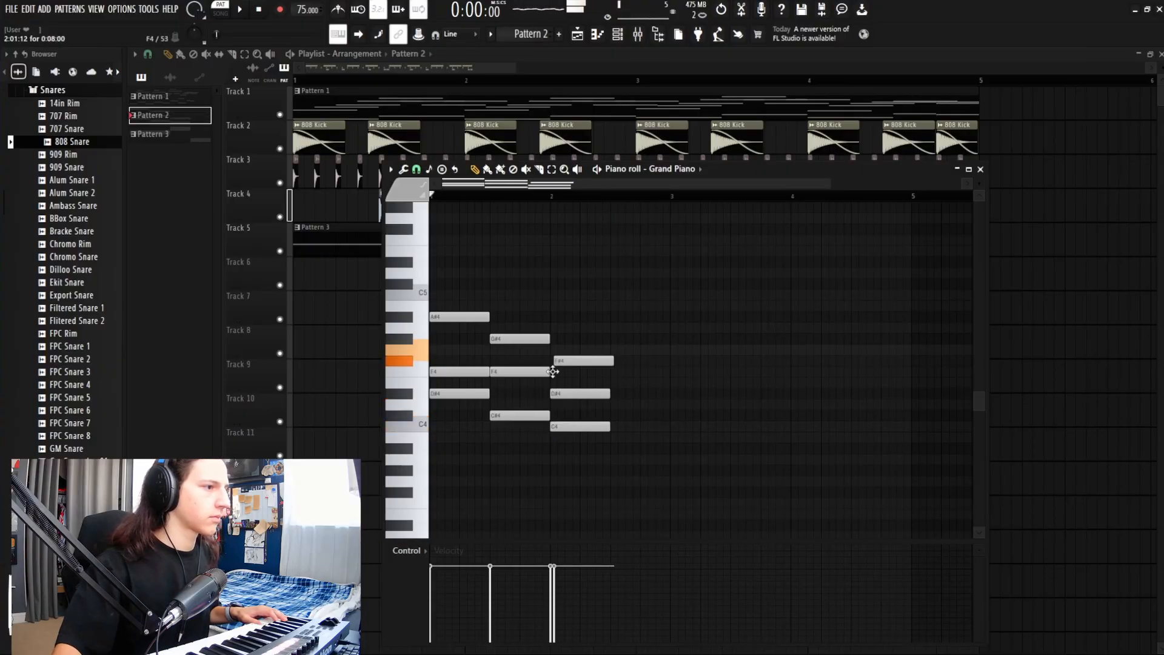
pyautogui.moveTo(553, 372); pyautogui.dragTo(552, 350)
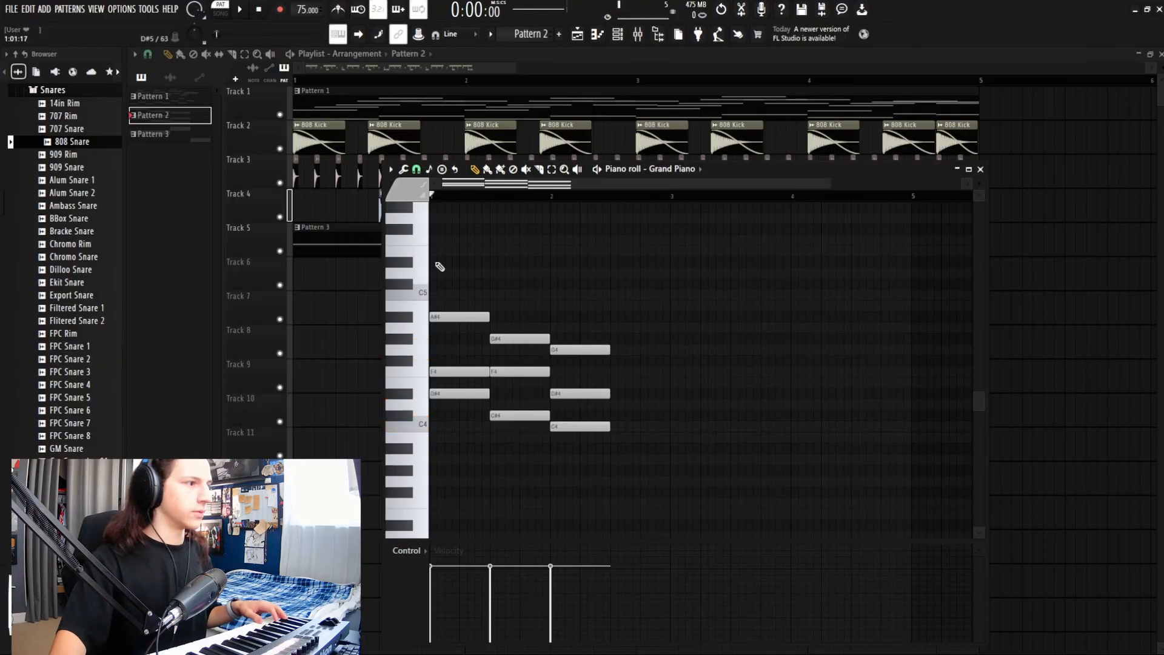
pyautogui.press('space')
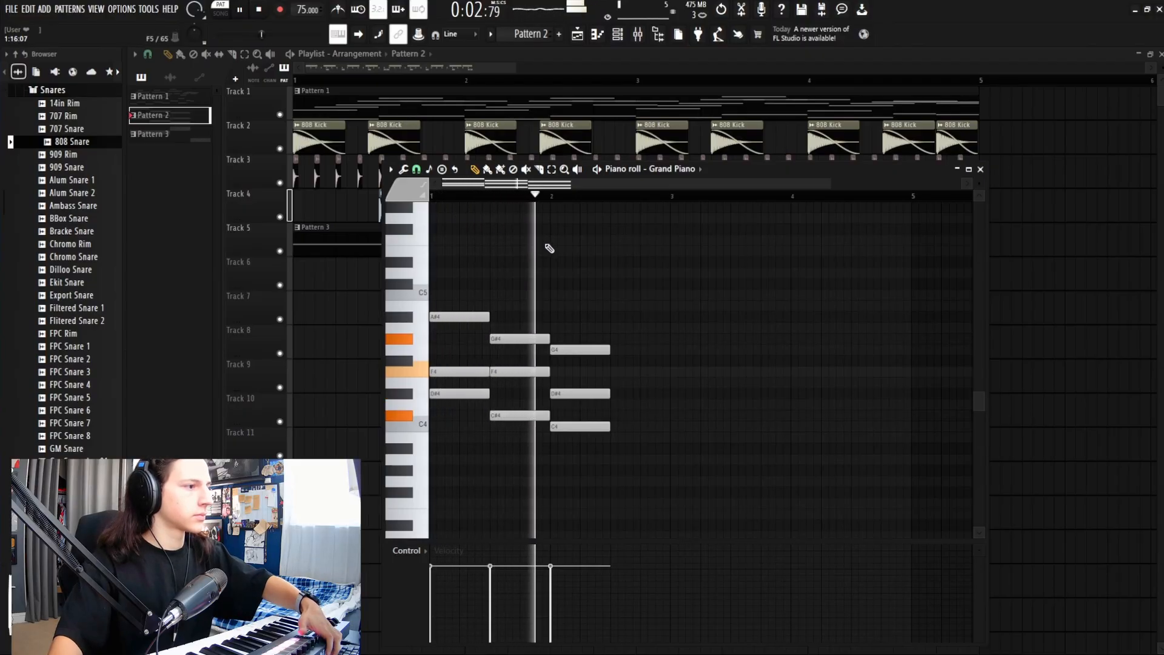
# Step: Audition the existing chords, starting from the second chord
pyautogui.press('space')
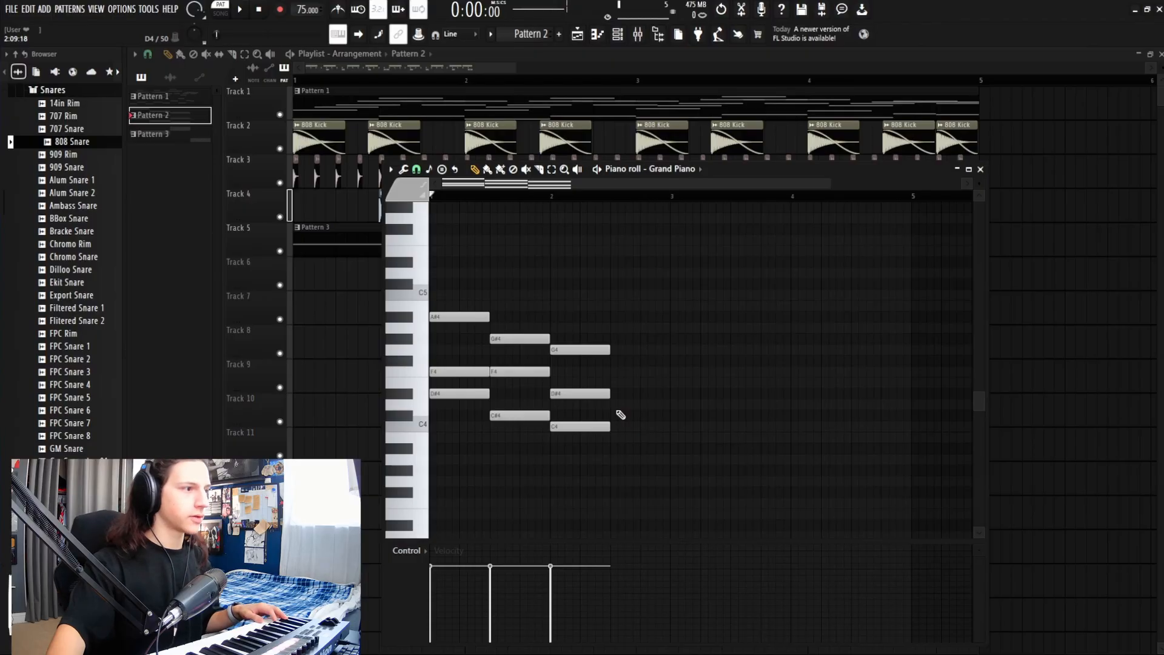
pyautogui.click(492, 197)
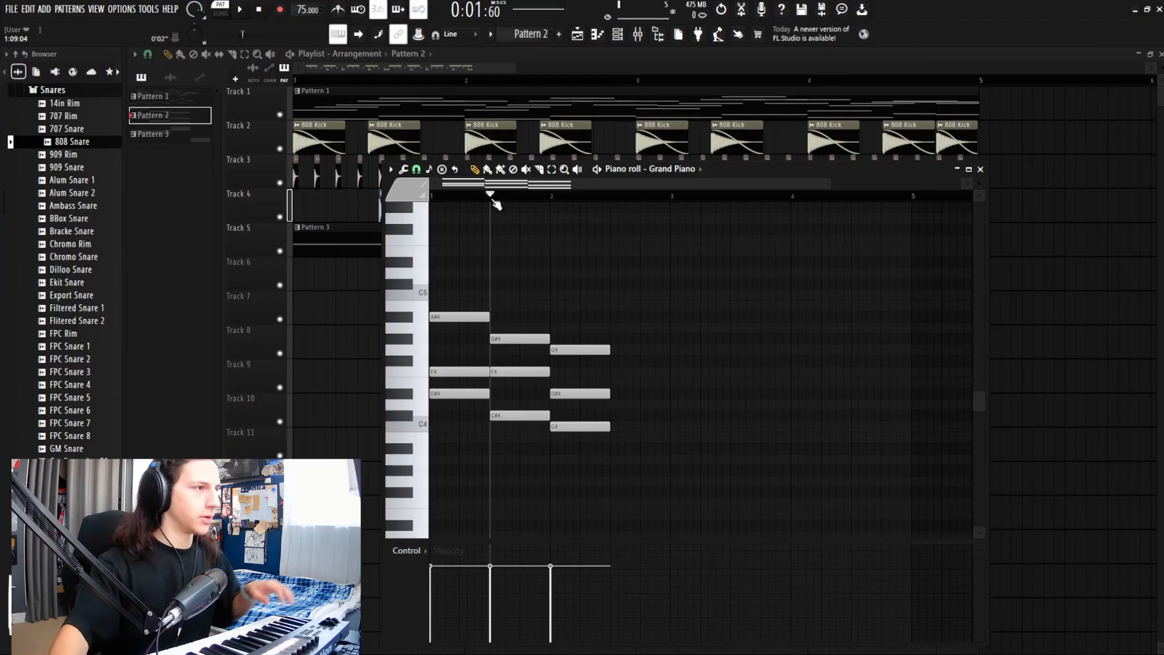
pyautogui.press('space')
pyautogui.press('space')
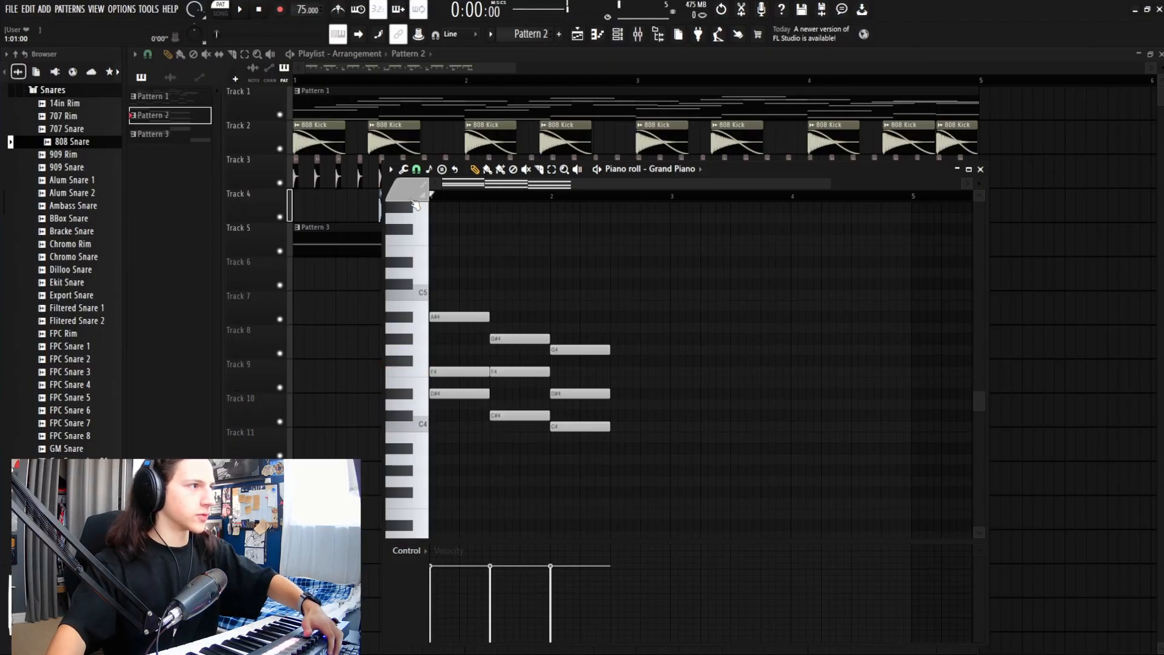
pyautogui.press('space')
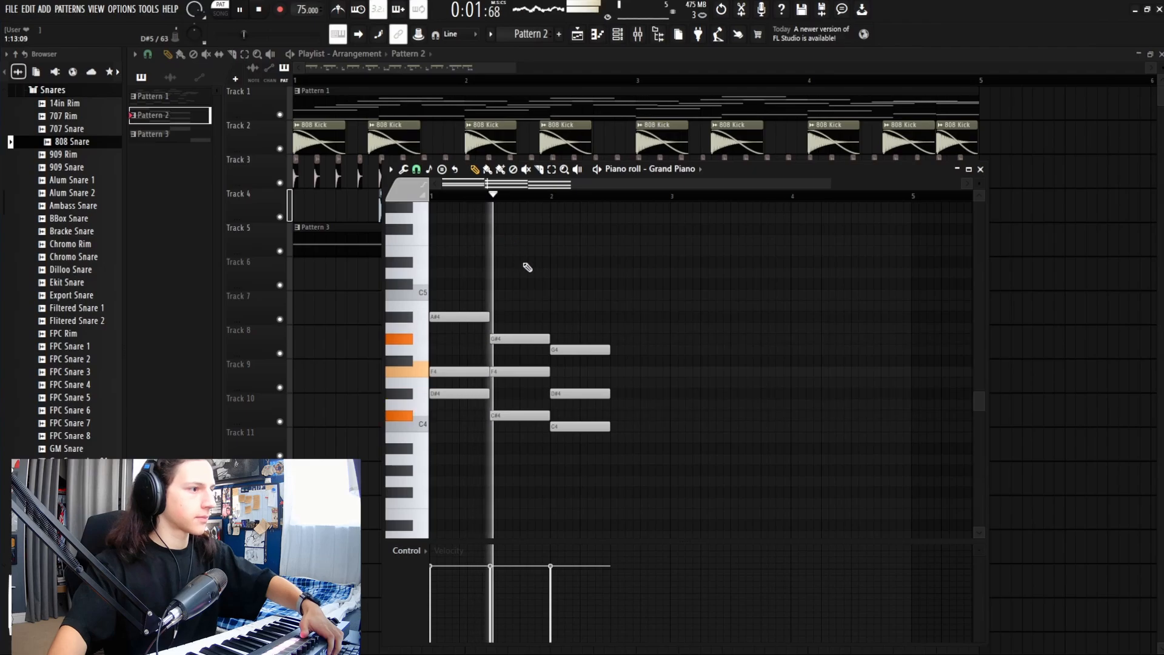
# Step: Draw a fourth chord of C#4, F4 and G4 and briefly play it
pyautogui.click(614, 415)
pyautogui.click(616, 371)
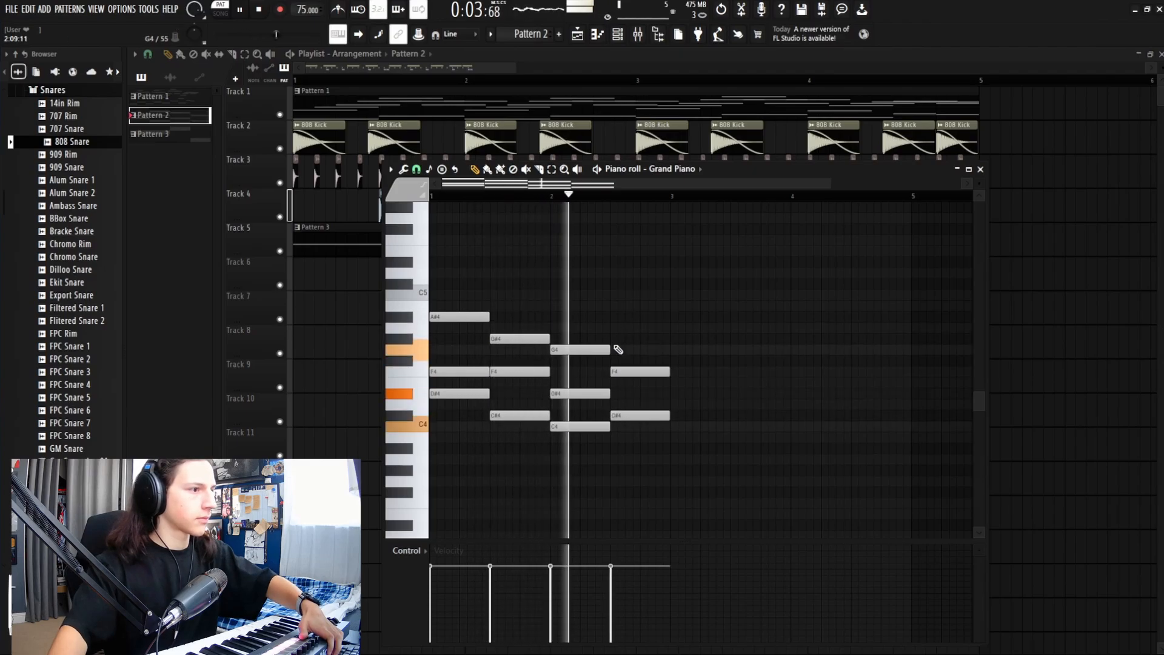
pyautogui.click(618, 350)
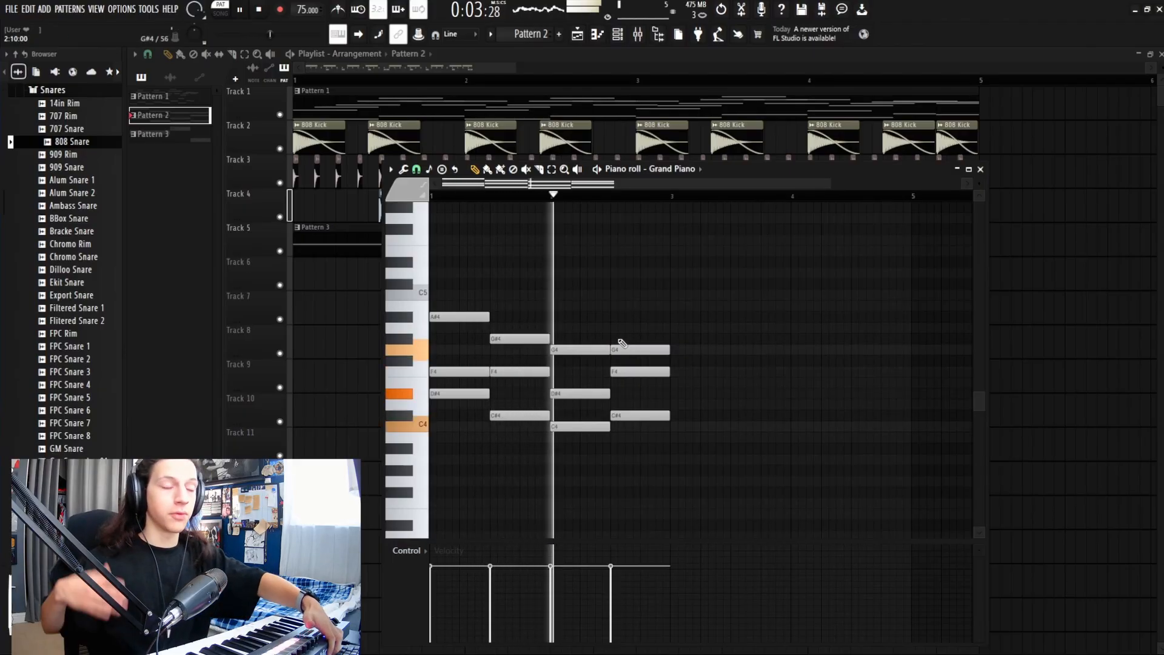
pyautogui.press('space')
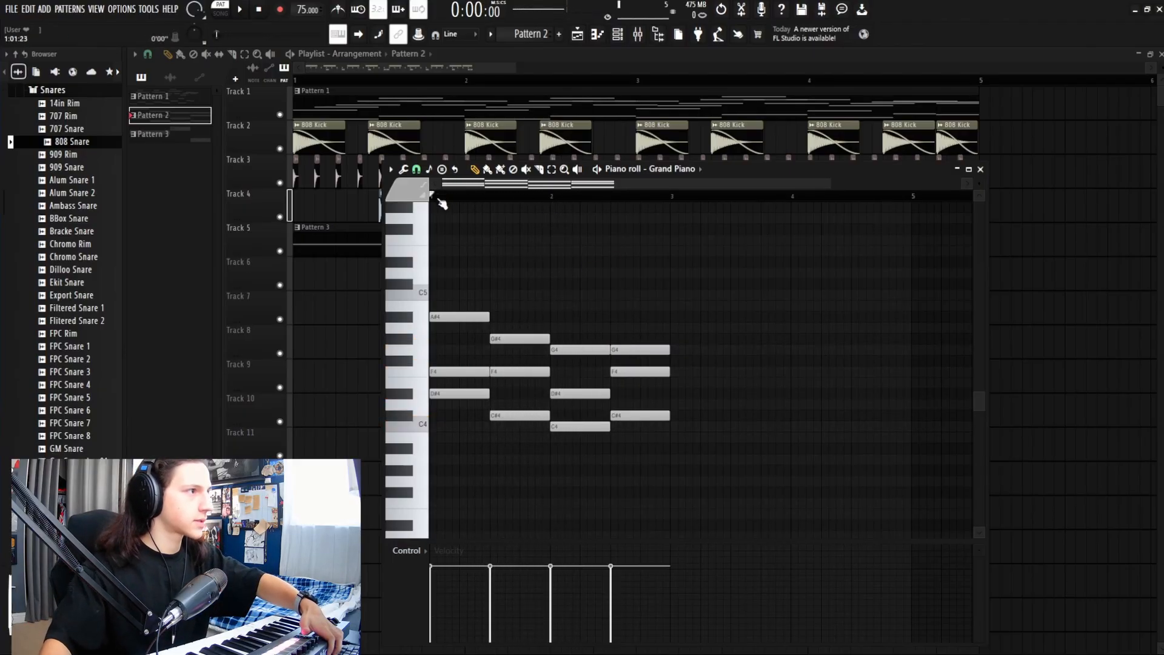
pyautogui.press('space')
pyautogui.press('space')
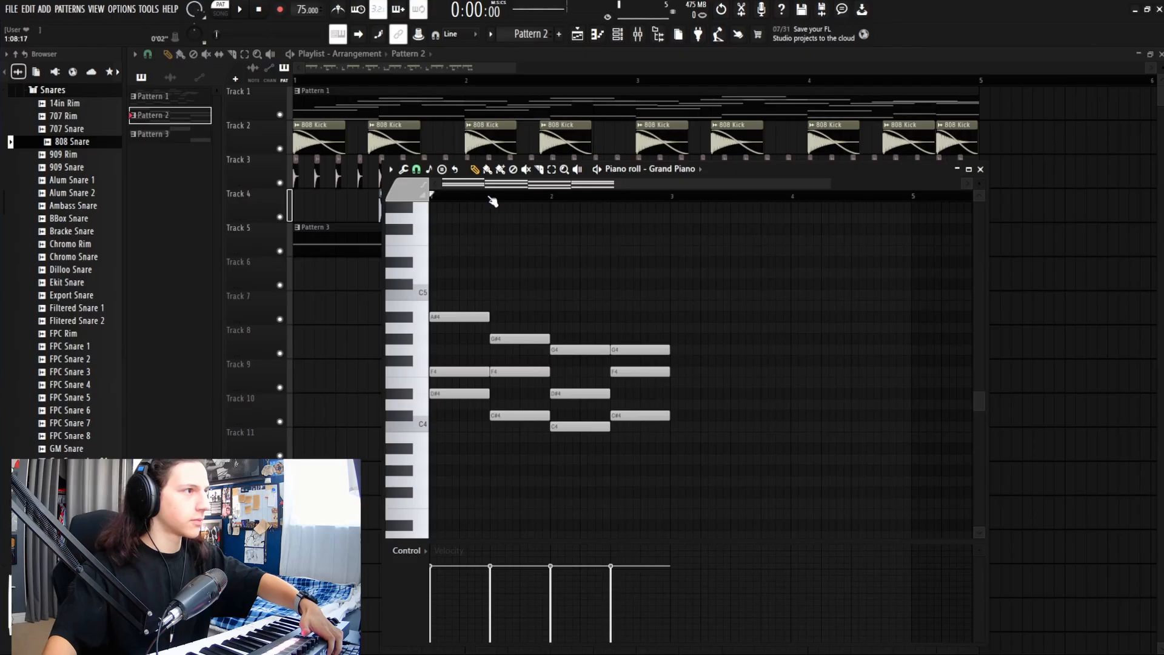
pyautogui.press('space')
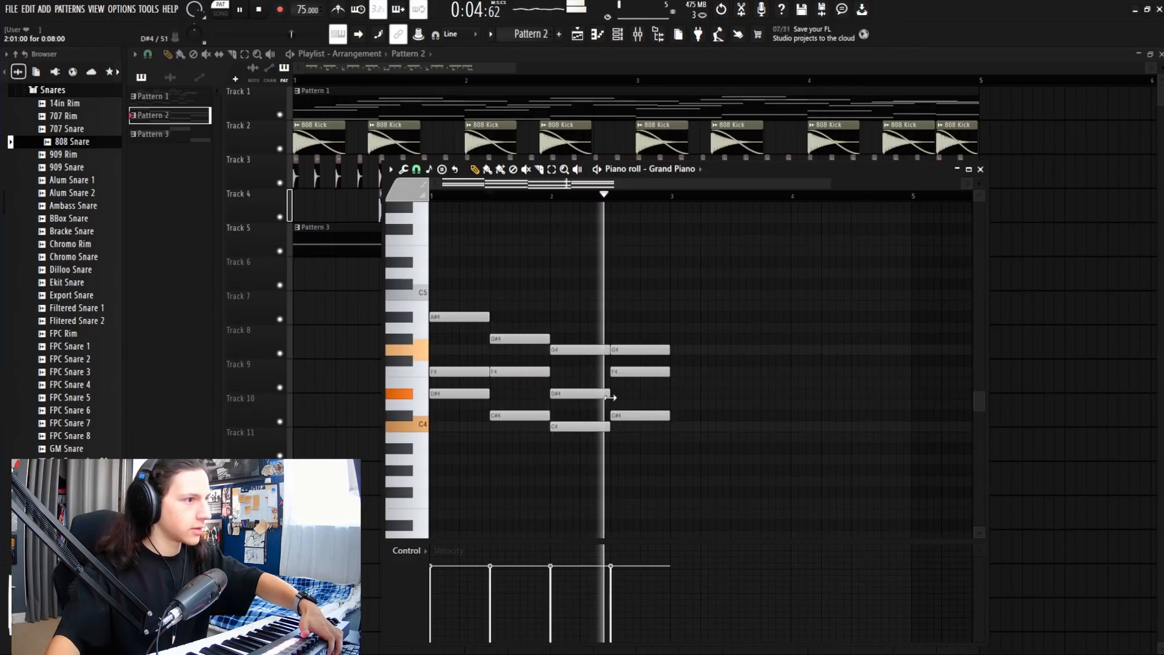
# Step: Replay the four-chord progression from a point within it
pyautogui.press('space')
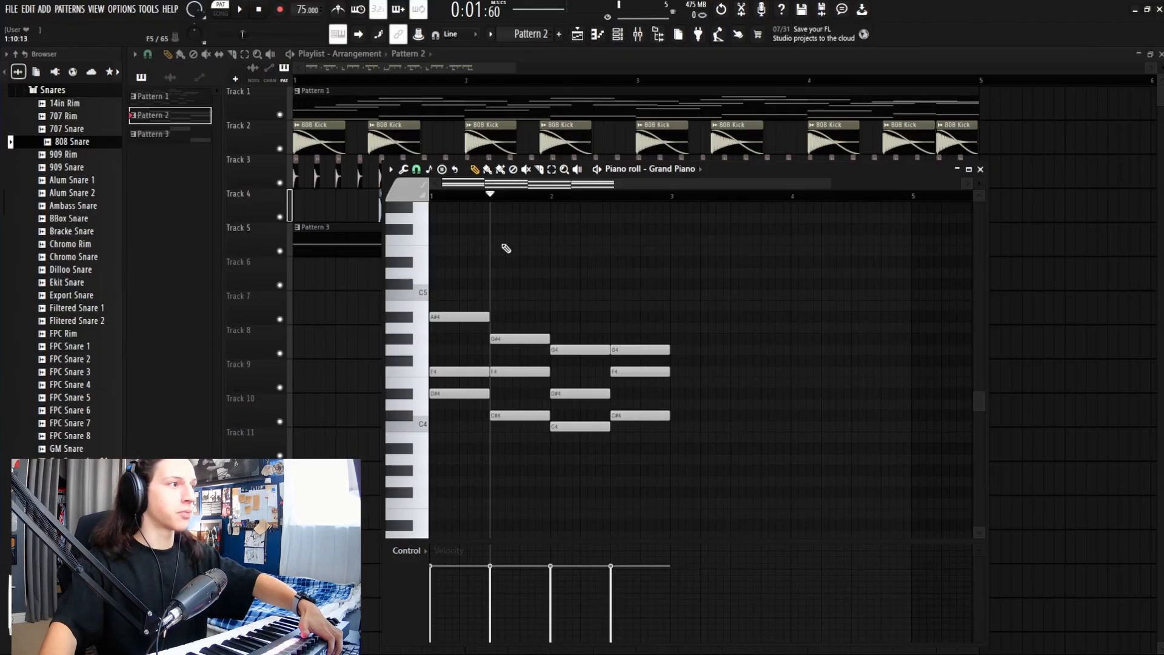
pyautogui.moveTo(490, 196)
pyautogui.mouseDown()
pyautogui.moveTo(455, 195)
pyautogui.moveTo(516, 212)
pyautogui.moveTo(493, 203)
pyautogui.mouseUp()
pyautogui.press('space')
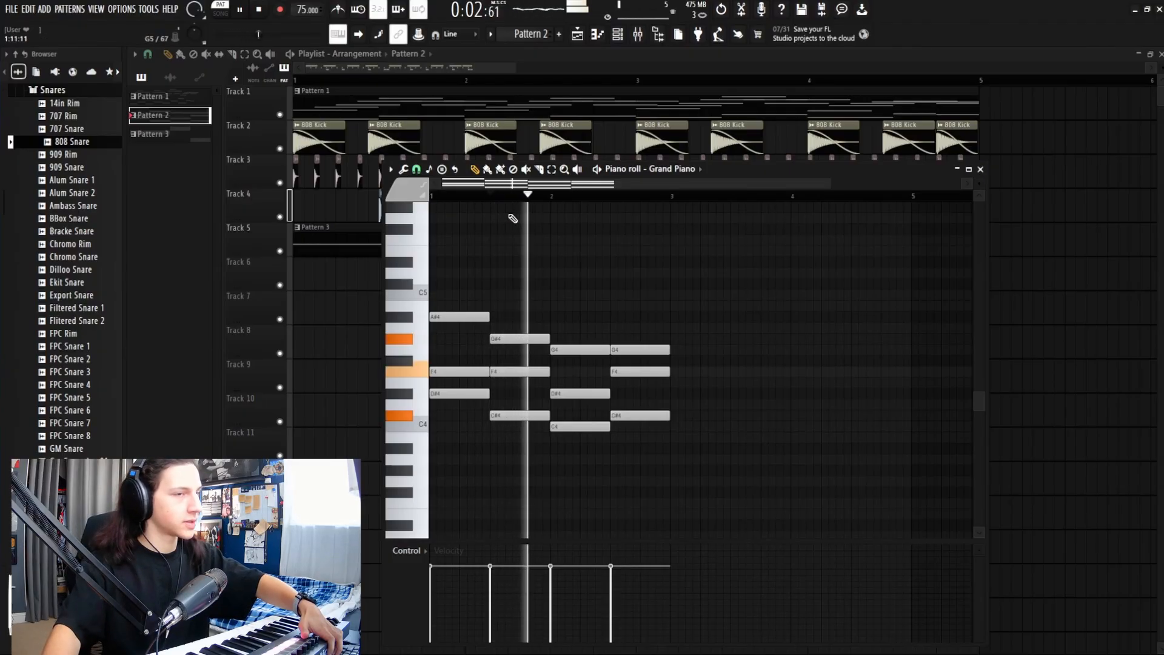
pyautogui.press('space')
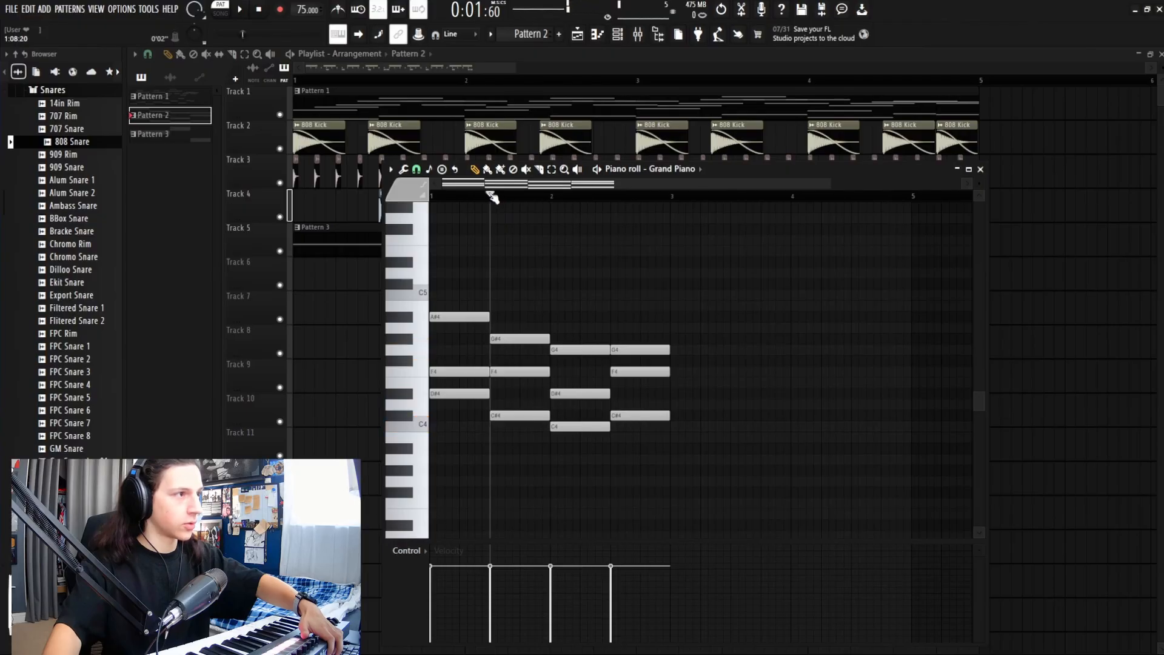
pyautogui.press('space')
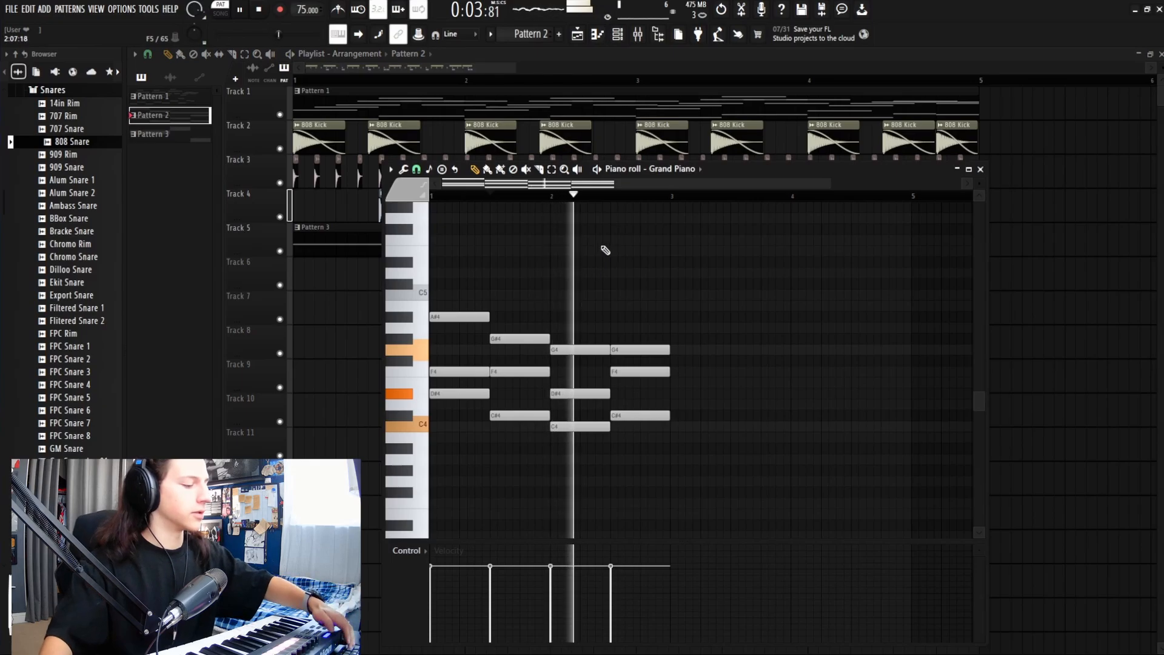
# Step: Duplicate all four chords into bars 3–4 and play the progression from the start
pyautogui.hotkey('ctrl', 'a')
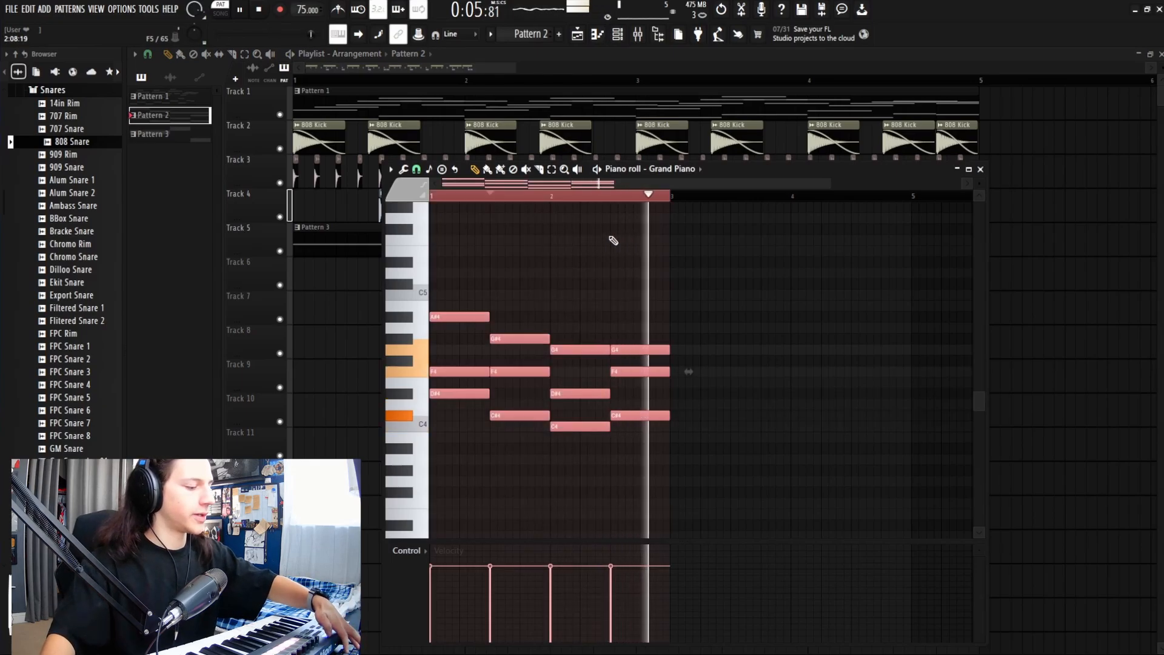
pyautogui.press('space')
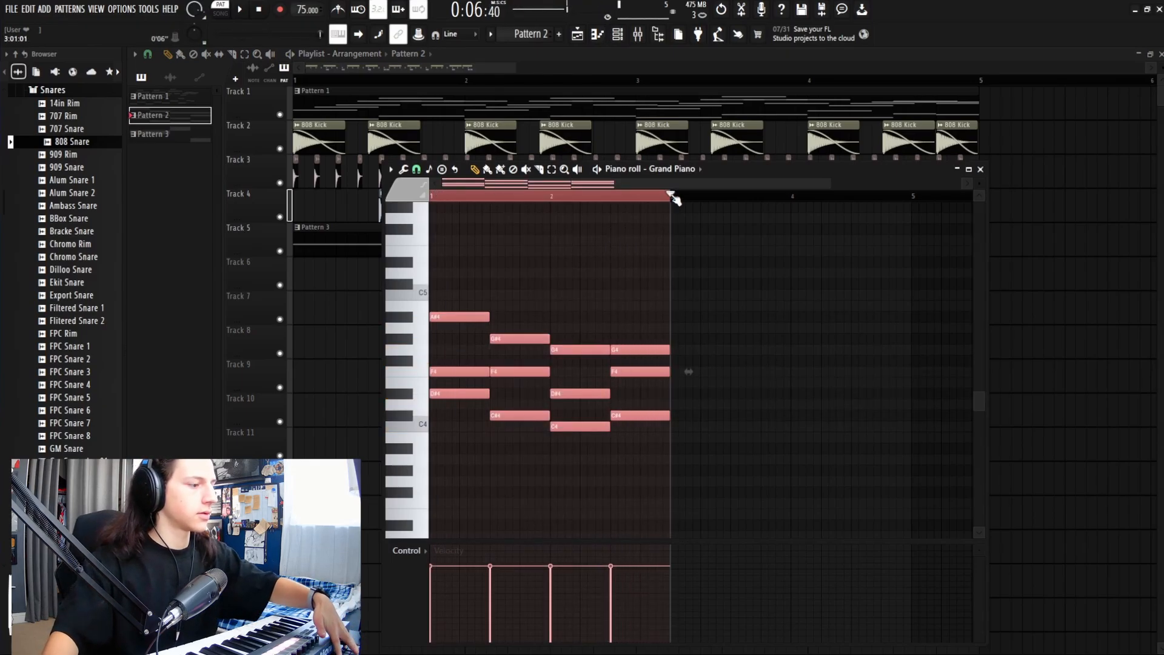
pyautogui.hotkey('ctrl', 'b')
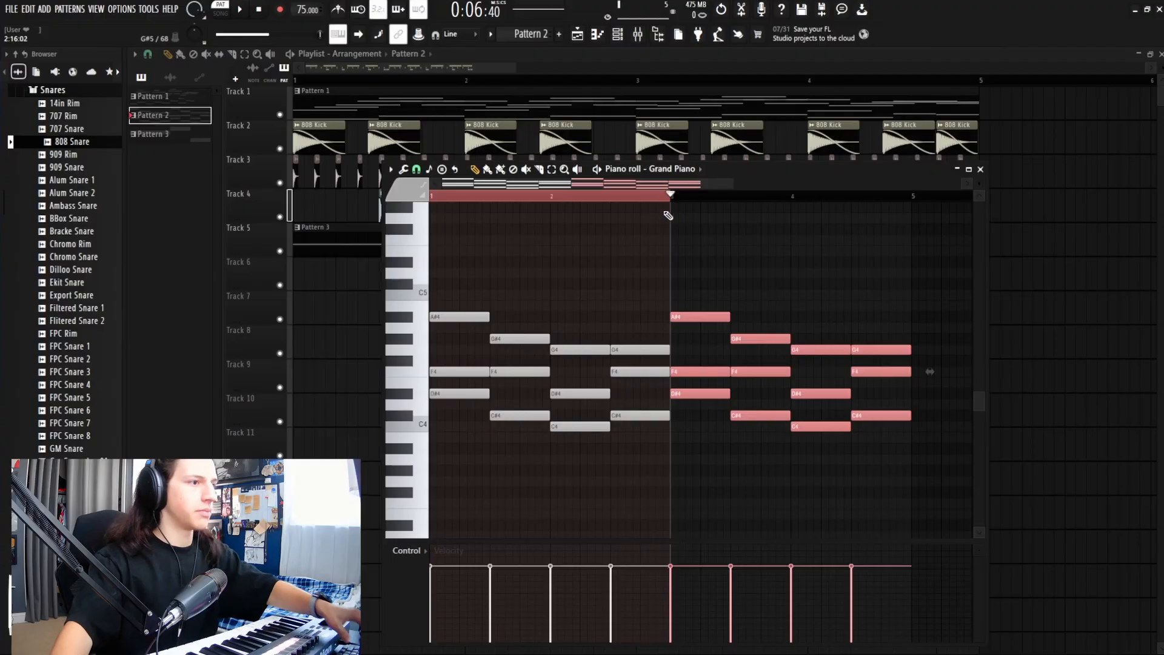
pyautogui.moveTo(670, 195); pyautogui.dragTo(432, 194)
pyautogui.moveTo(507, 195); pyautogui.dragTo(434, 198)
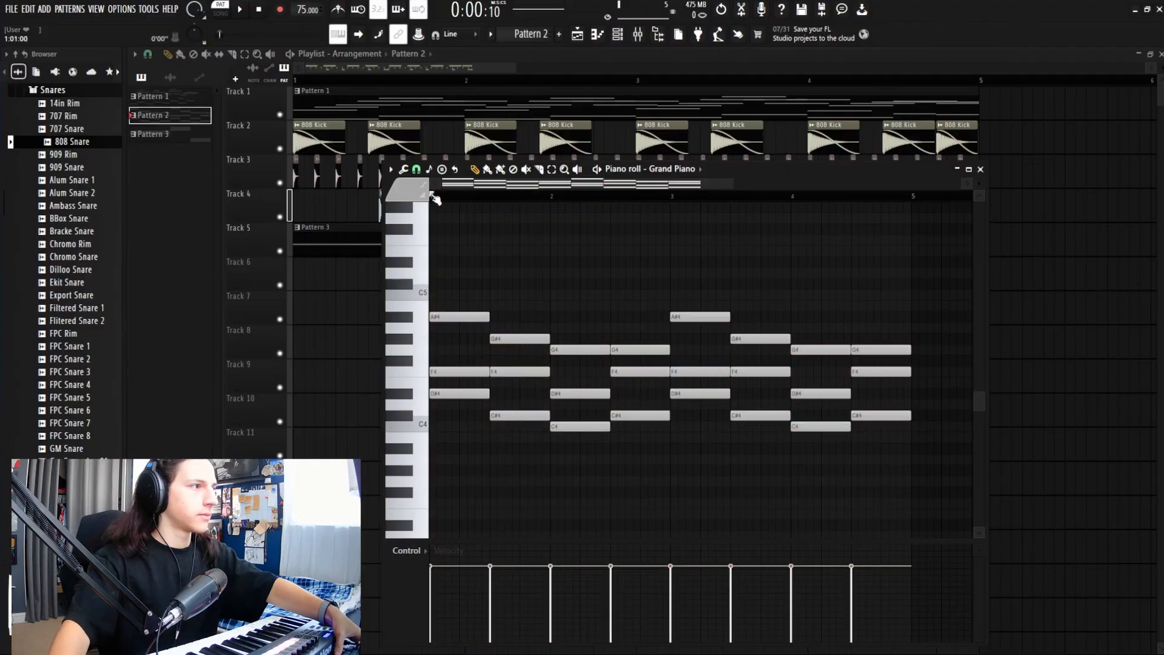
pyautogui.press('space')
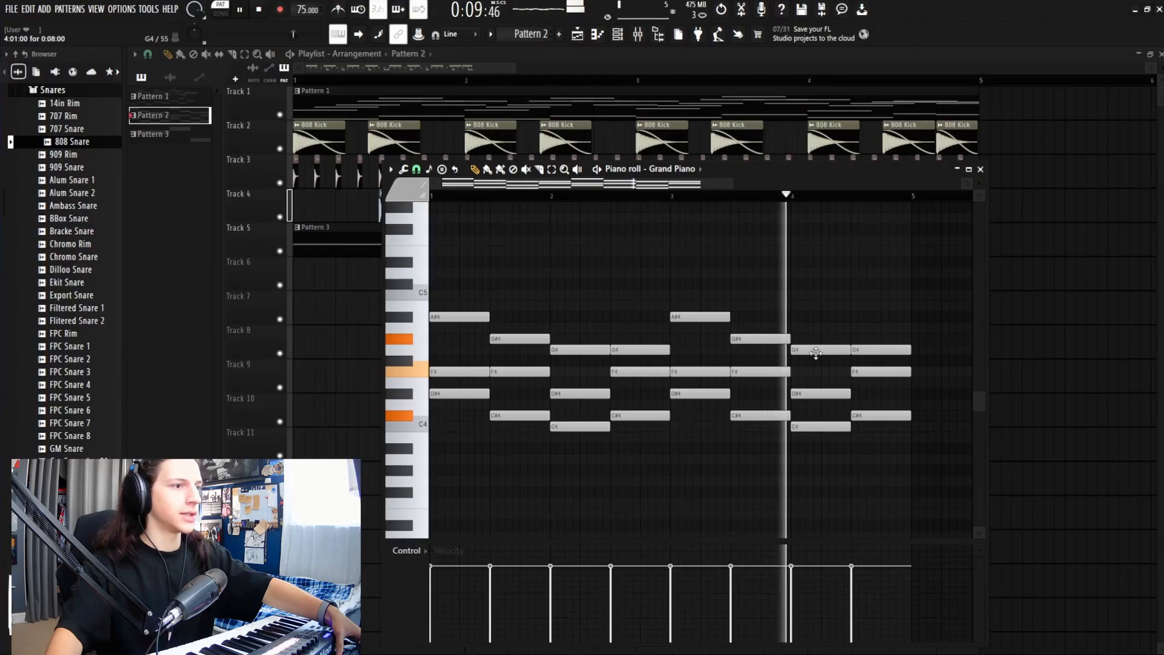
# Step: Listen to the bar-4 chord that will be replaced
pyautogui.press('space')
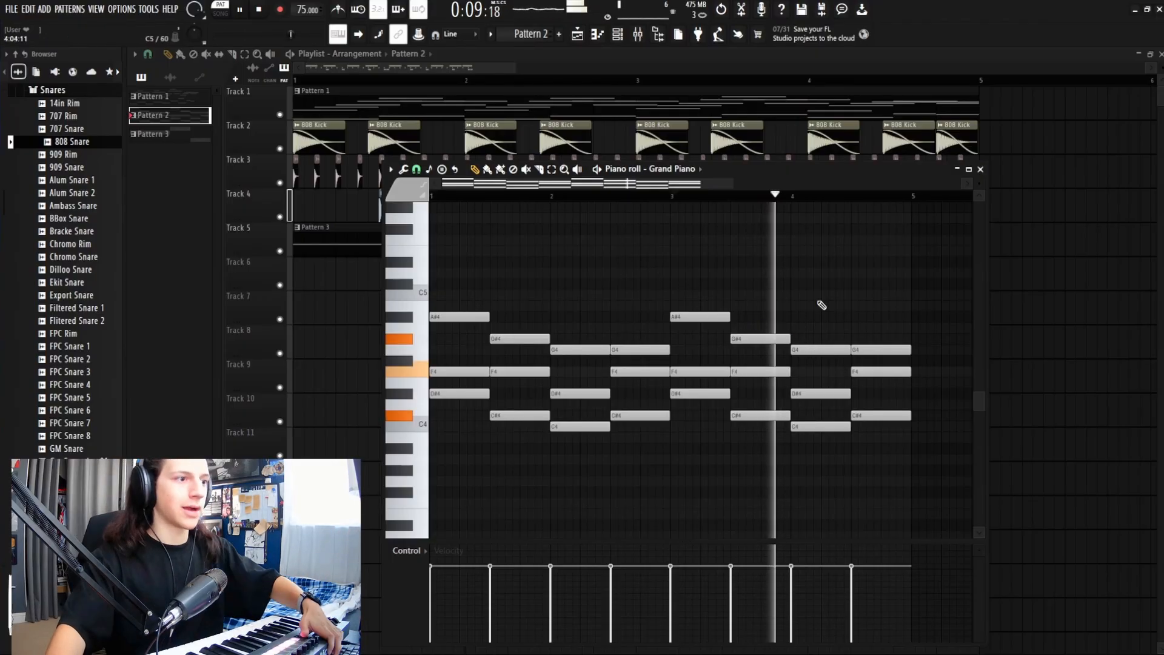
pyautogui.press('space')
pyautogui.click(794, 198)
pyautogui.press('space')
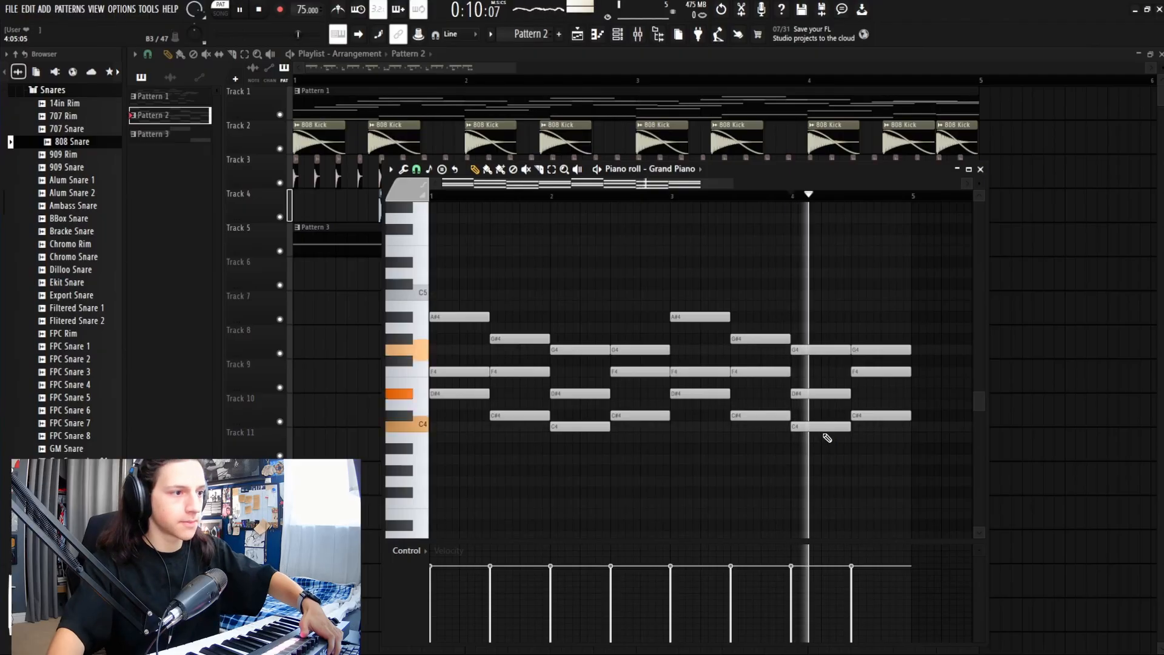
pyautogui.press('space')
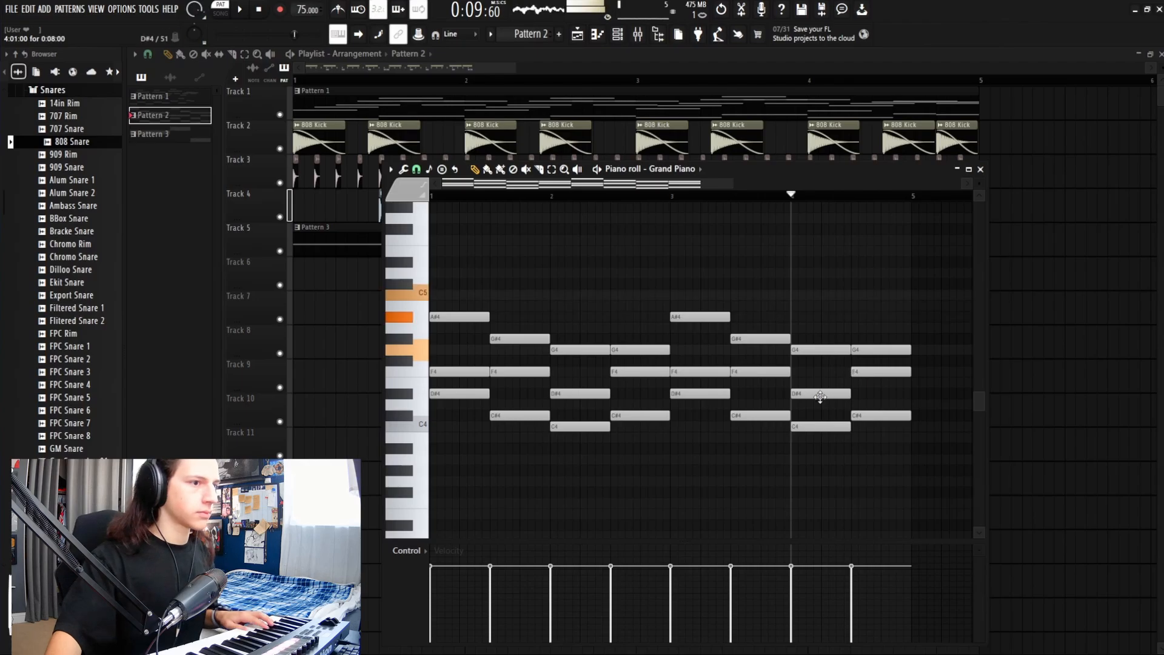
# Step: Replace the bar-4 chord with G4, A#4 and C5, then play from bar 3
pyautogui.rightClick(821, 426)
pyautogui.rightClick(819, 394)
pyautogui.rightClick(811, 350)
pyautogui.click(811, 350)
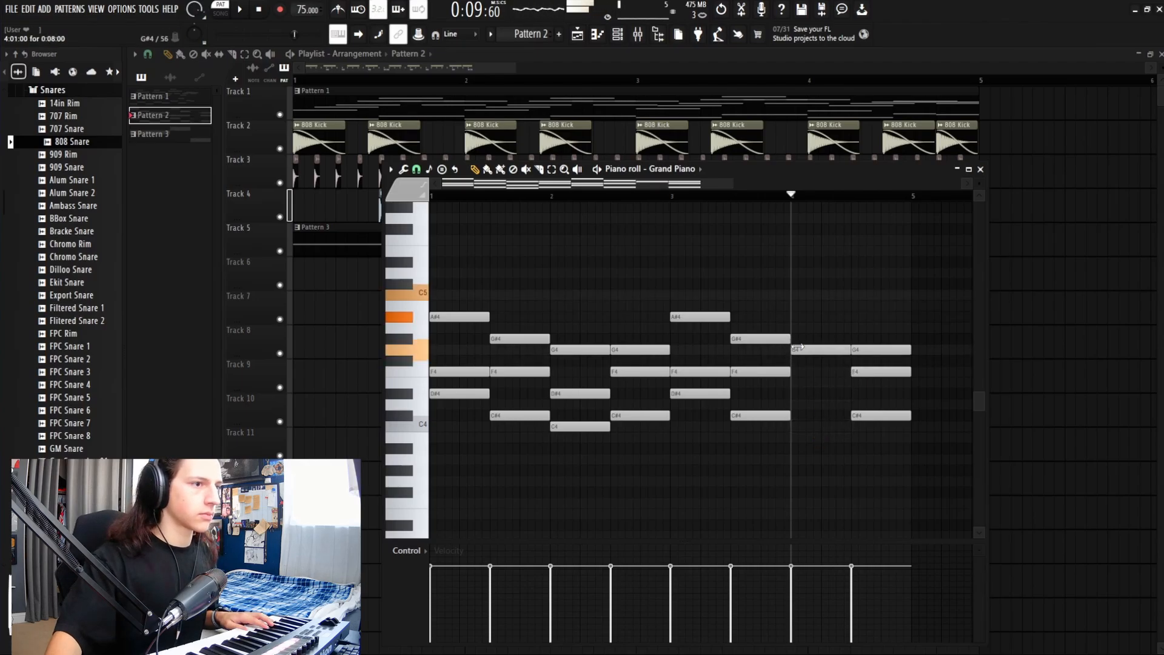
pyautogui.click(795, 317)
pyautogui.click(790, 284)
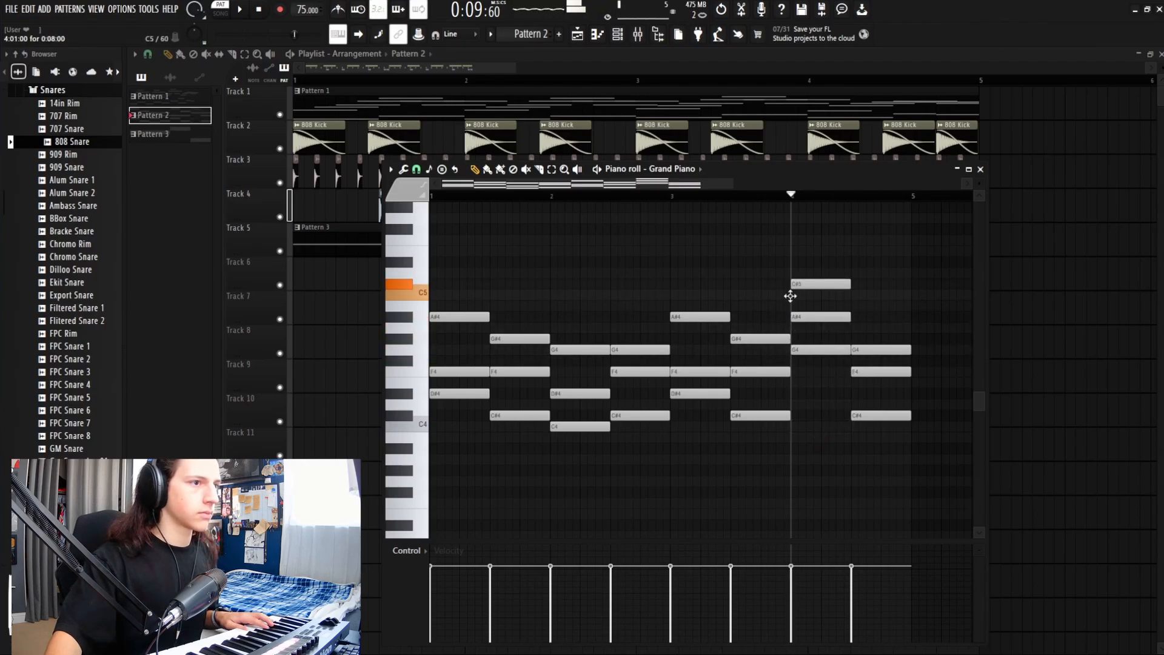
pyautogui.moveTo(790, 296); pyautogui.dragTo(791, 298)
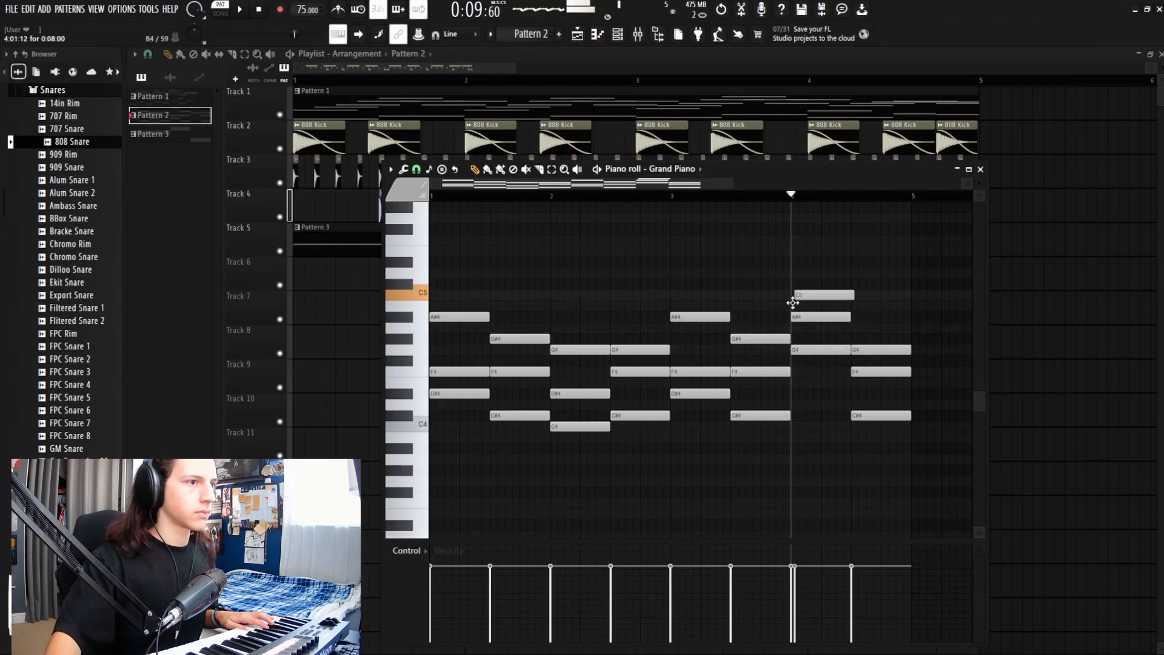
pyautogui.click(672, 198)
pyautogui.press('space')
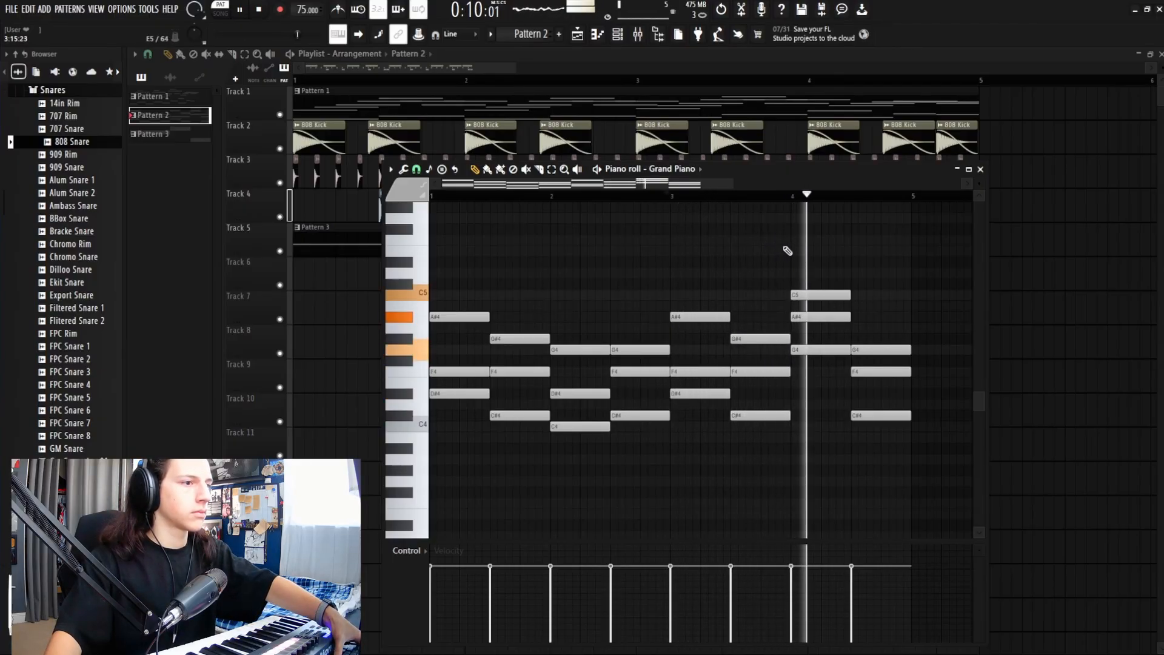
# Step: Swap the bar-4.5 chord's G4, F4 and C#4 for a new chord with D#4
pyautogui.rightClick(867, 349)
pyautogui.rightClick(867, 371)
pyautogui.press('space')
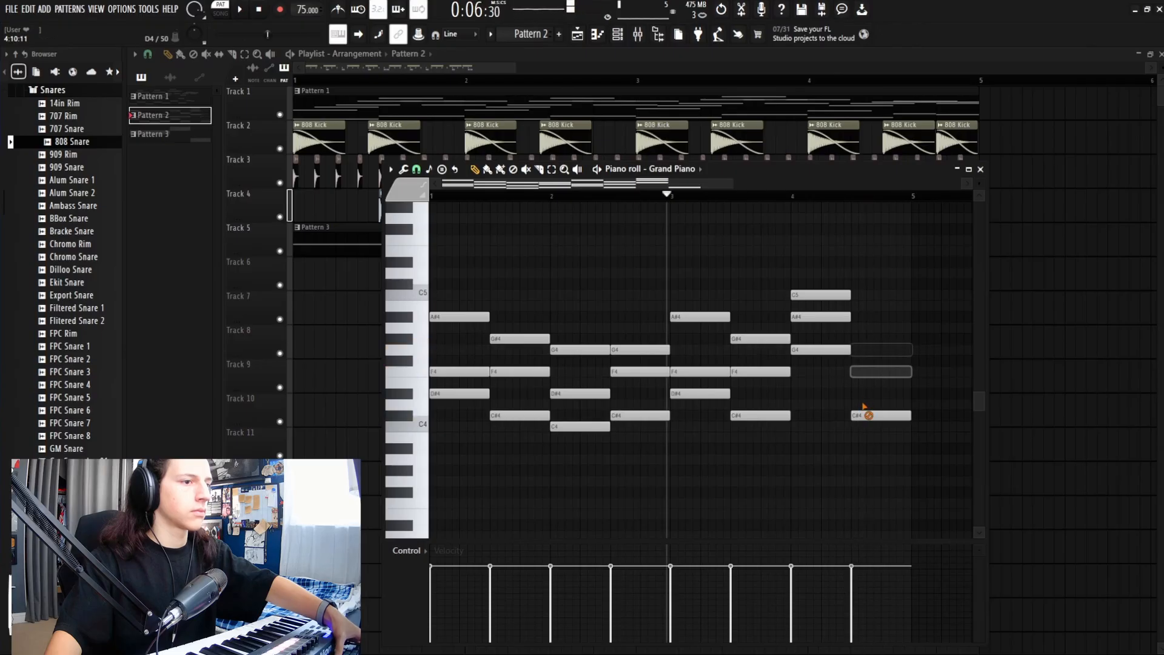
pyautogui.rightClick(867, 415)
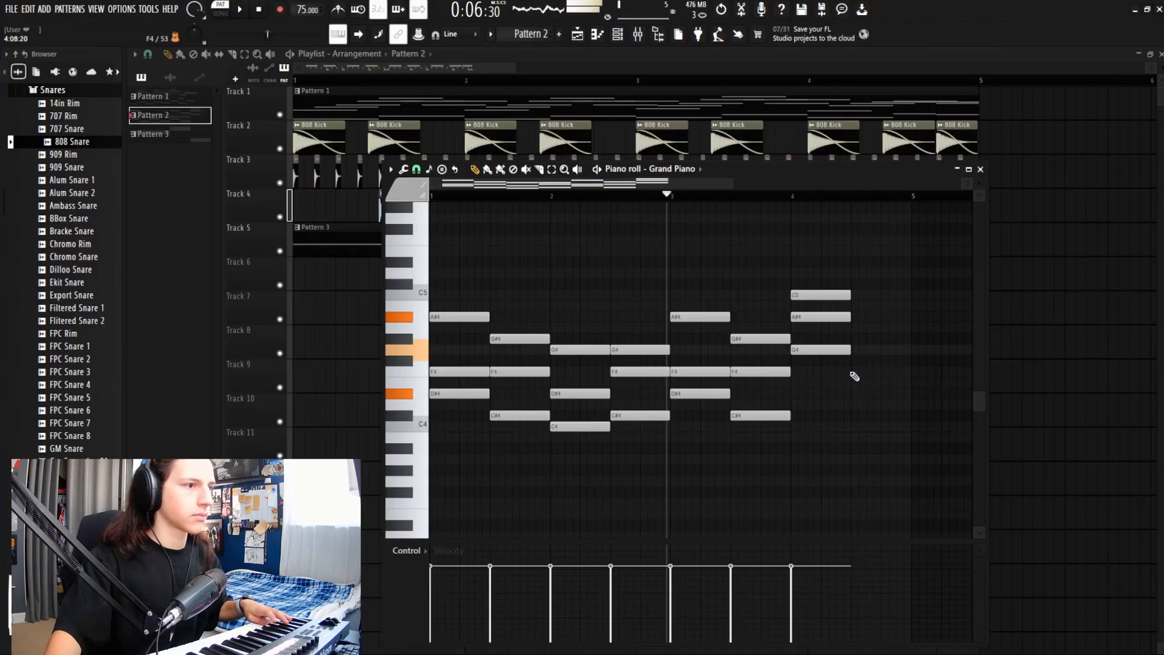
pyautogui.moveTo(855, 352)
pyautogui.mouseDown()
pyautogui.moveTo(854, 399)
pyautogui.moveTo(853, 312)
pyautogui.mouseUp()
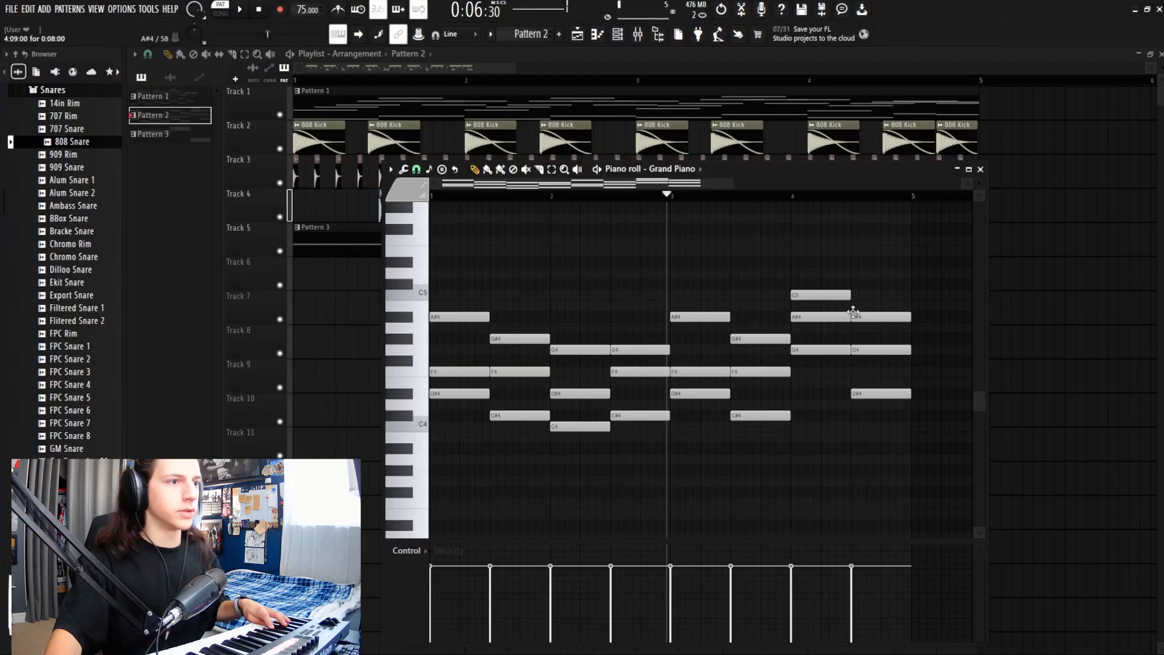
# Step: Play from bar 4 and bar 4.5 to check the two new final chords
pyautogui.click(794, 198)
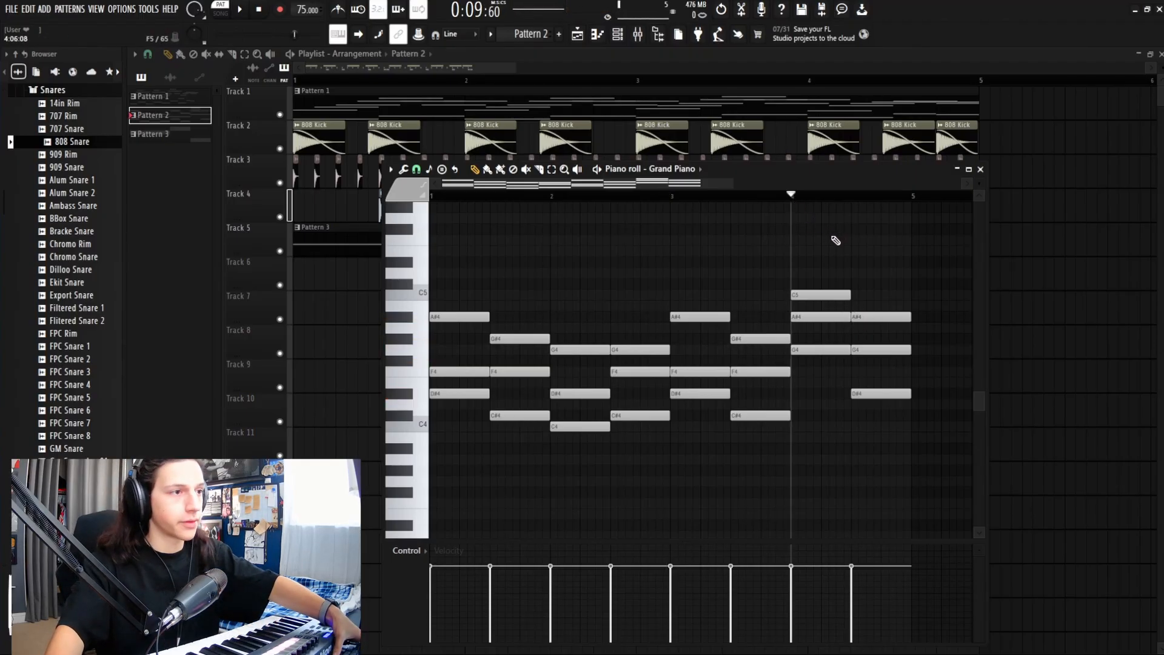
pyautogui.press('space')
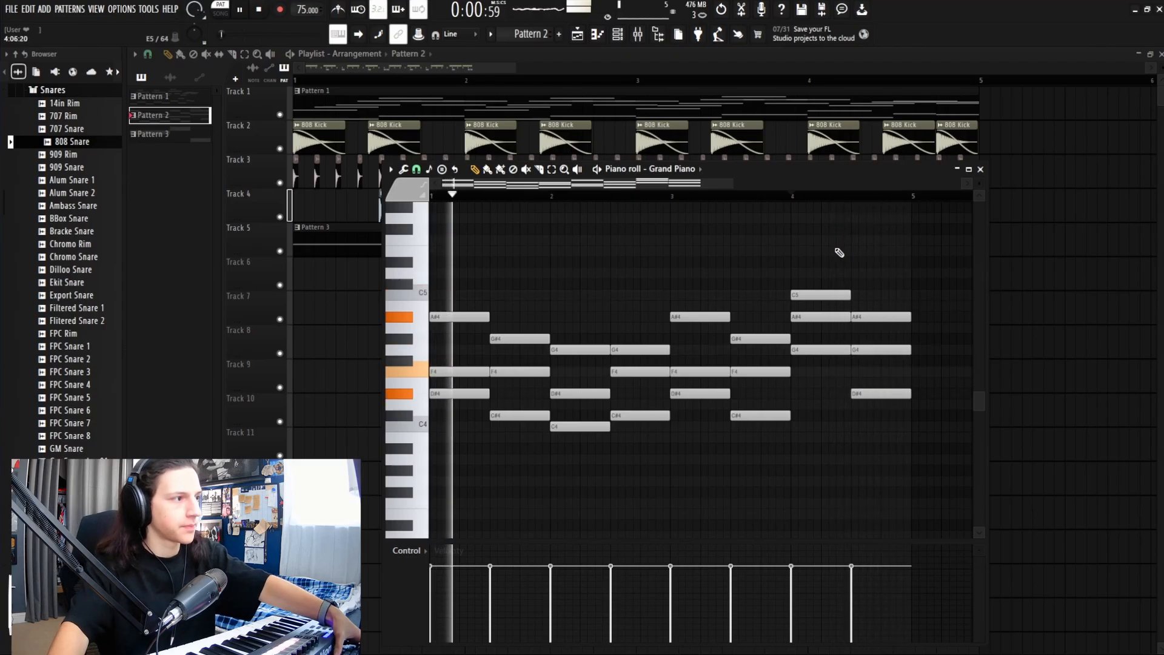
pyautogui.press('space')
pyautogui.click(852, 198)
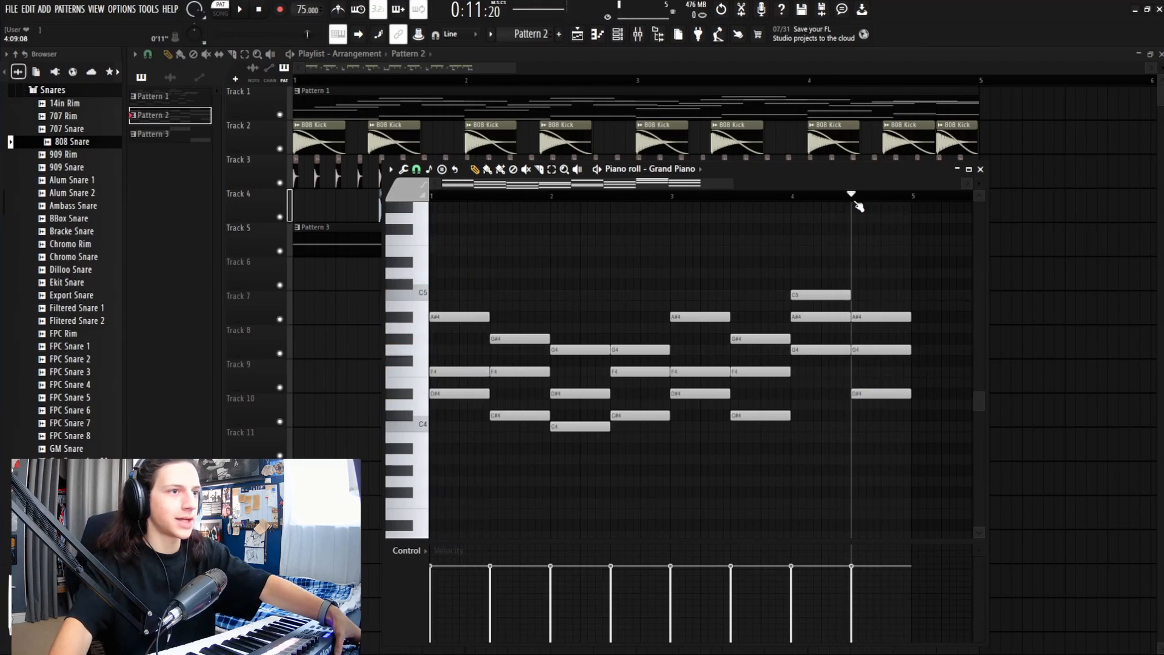
pyautogui.press('space')
pyautogui.press('space')
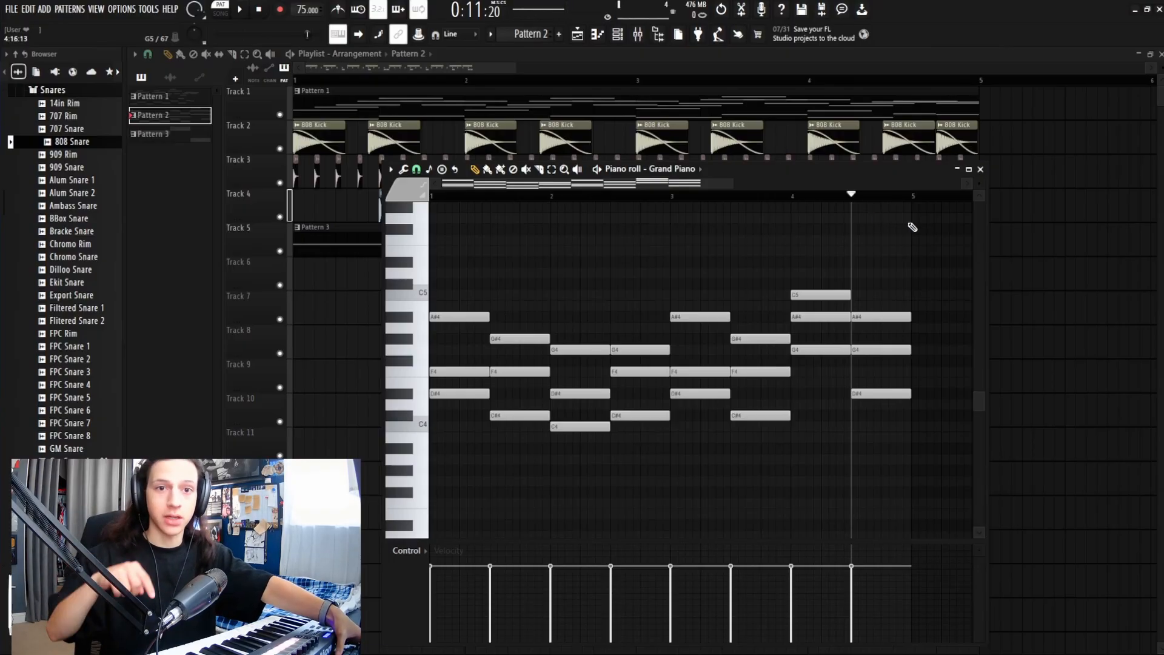
pyautogui.press('space')
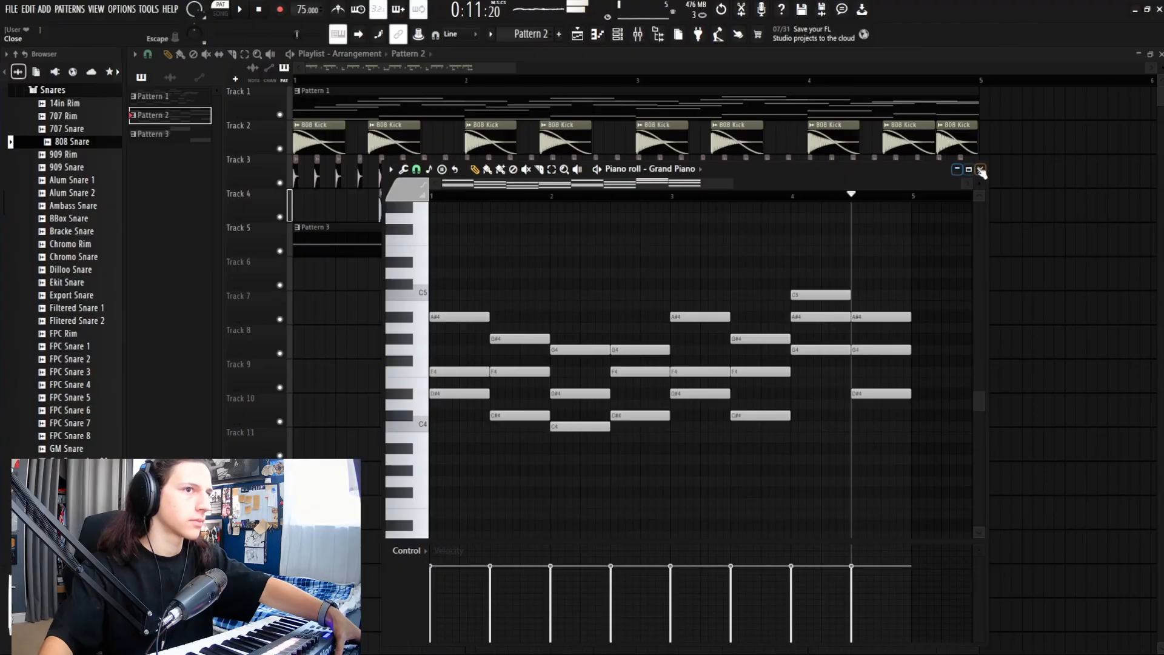
# Step: Shift all clips on Tracks 1–5 to bar 5 and paint a Pattern 1 clip in the empty start
pyautogui.click(980, 170)
pyautogui.moveTo(509, 73); pyautogui.dragTo(670, 73)
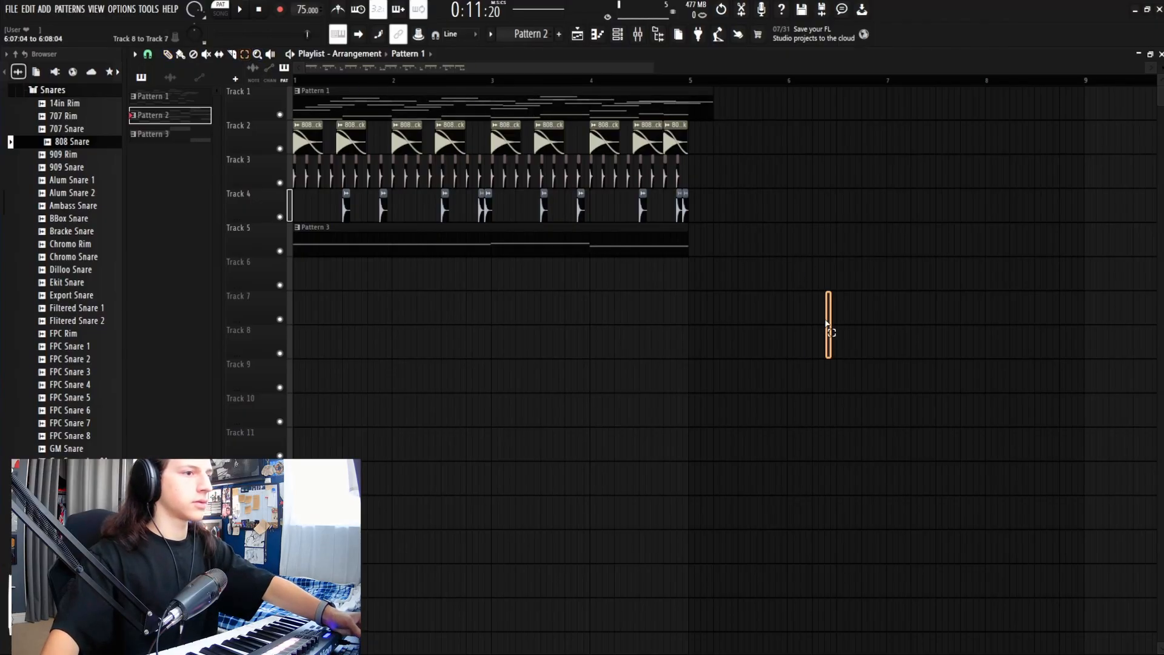
pyautogui.moveTo(828, 324); pyautogui.dragTo(713, 96)
pyautogui.click(783, 329)
pyautogui.rightClick(782, 328)
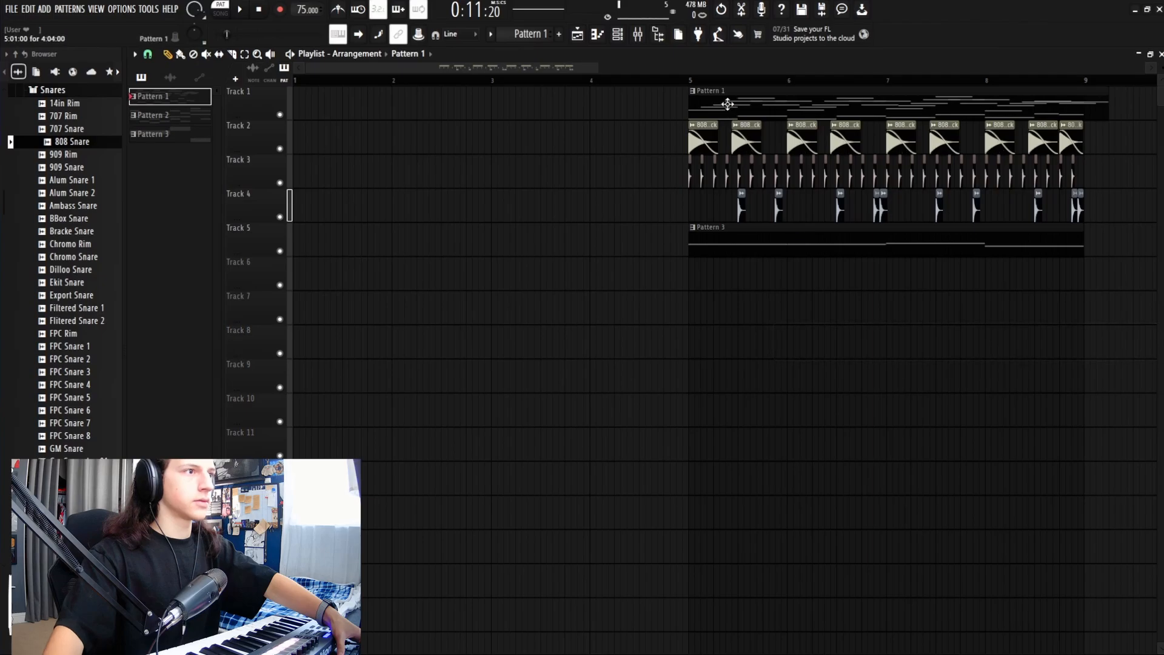
pyautogui.click(316, 304)
# Step: Move the Pattern 1 clip to Track 1 at bar 1 and audition the intro
pyautogui.moveTo(422, 313); pyautogui.dragTo(362, 108)
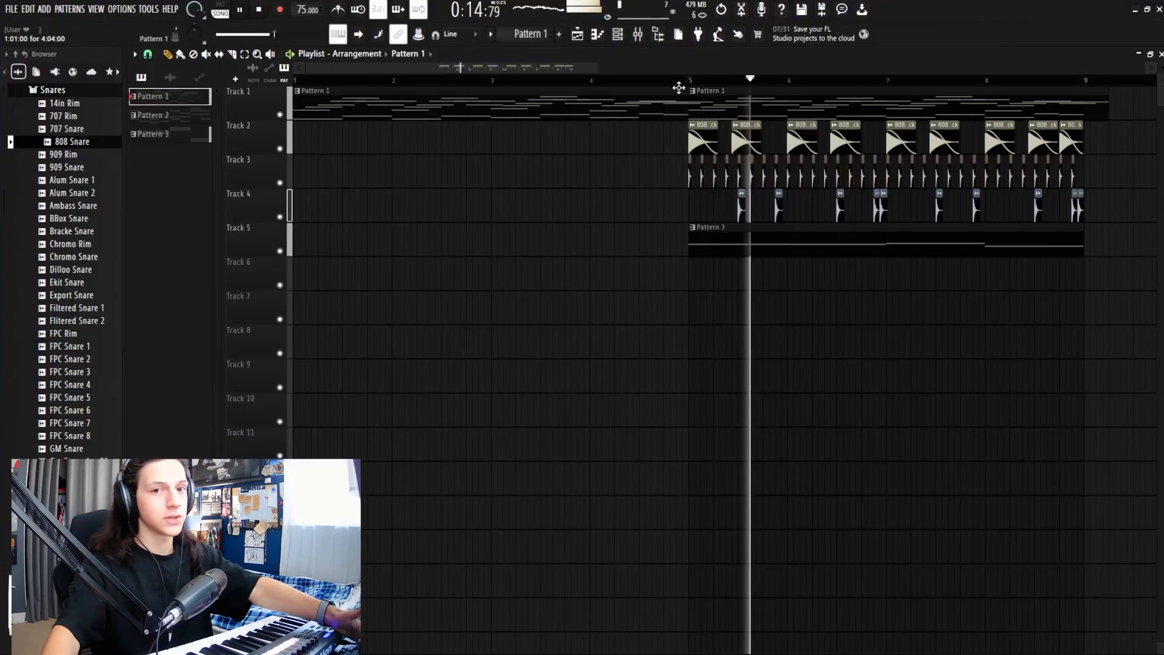
pyautogui.press('space')
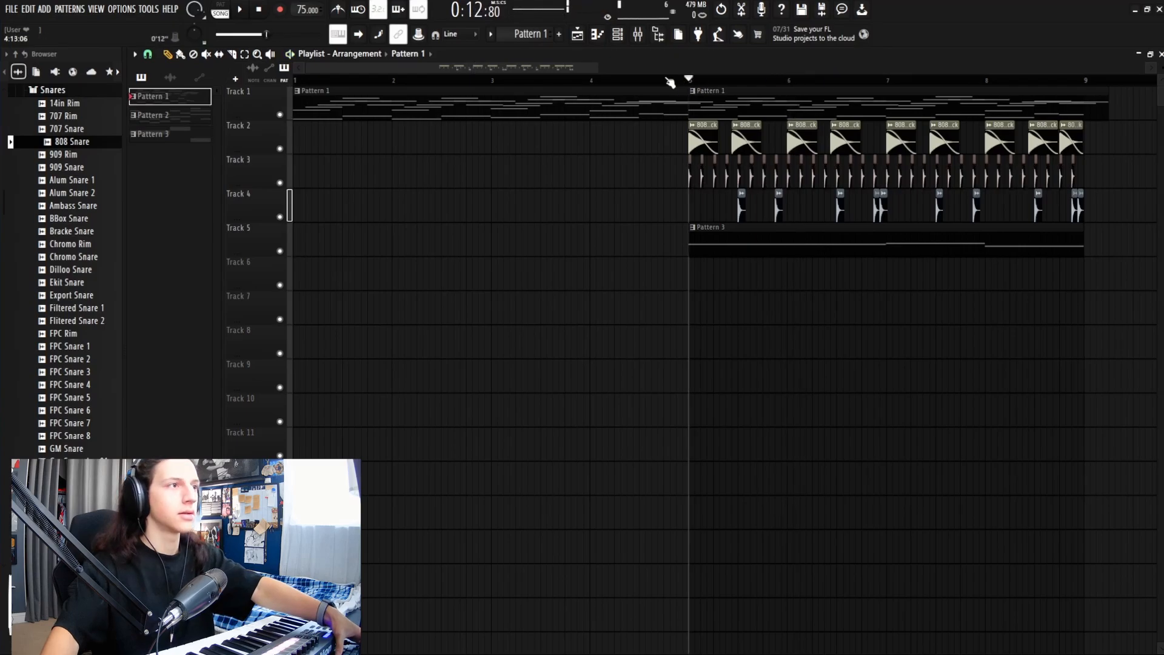
pyautogui.moveTo(594, 68)
pyautogui.mouseDown()
pyautogui.moveTo(523, 70)
pyautogui.moveTo(583, 70)
pyautogui.mouseUp()
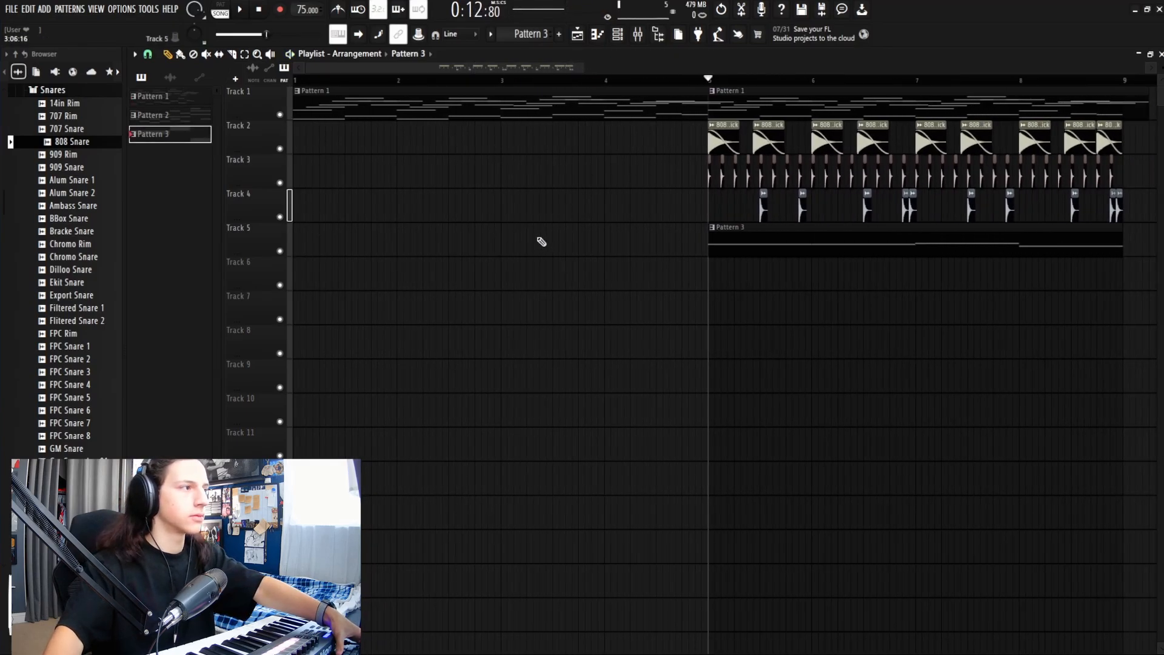
# Step: Add a Pattern 3 clip on Track 5 at bar 1 and play the song from the start
pyautogui.click(305, 252)
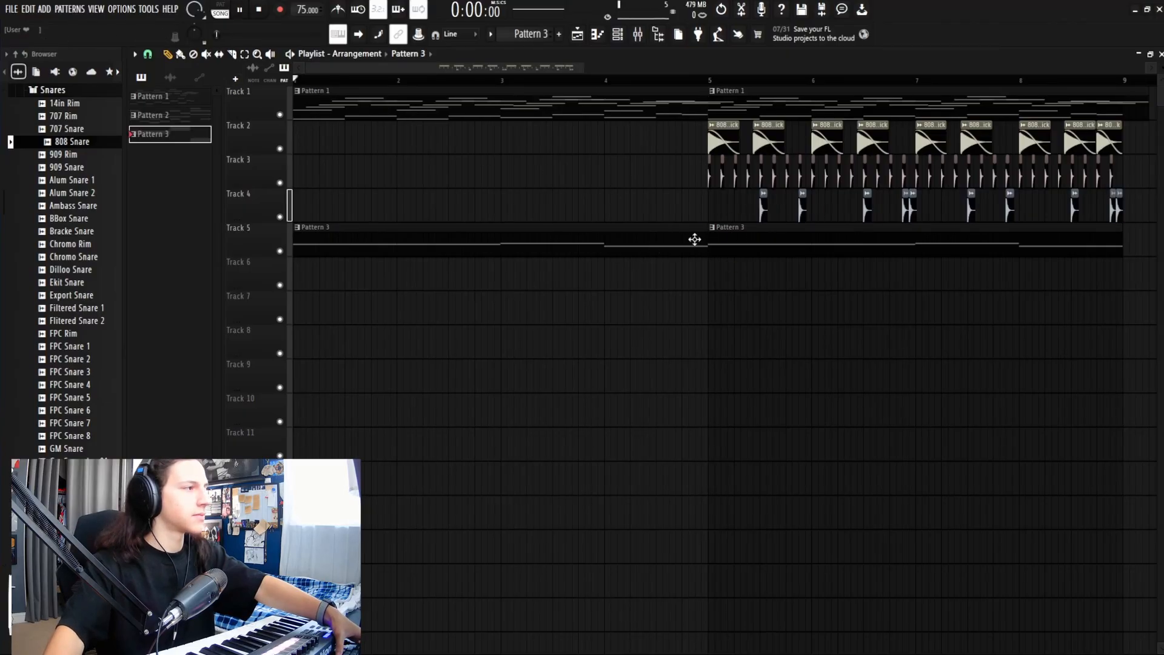
pyautogui.press('space')
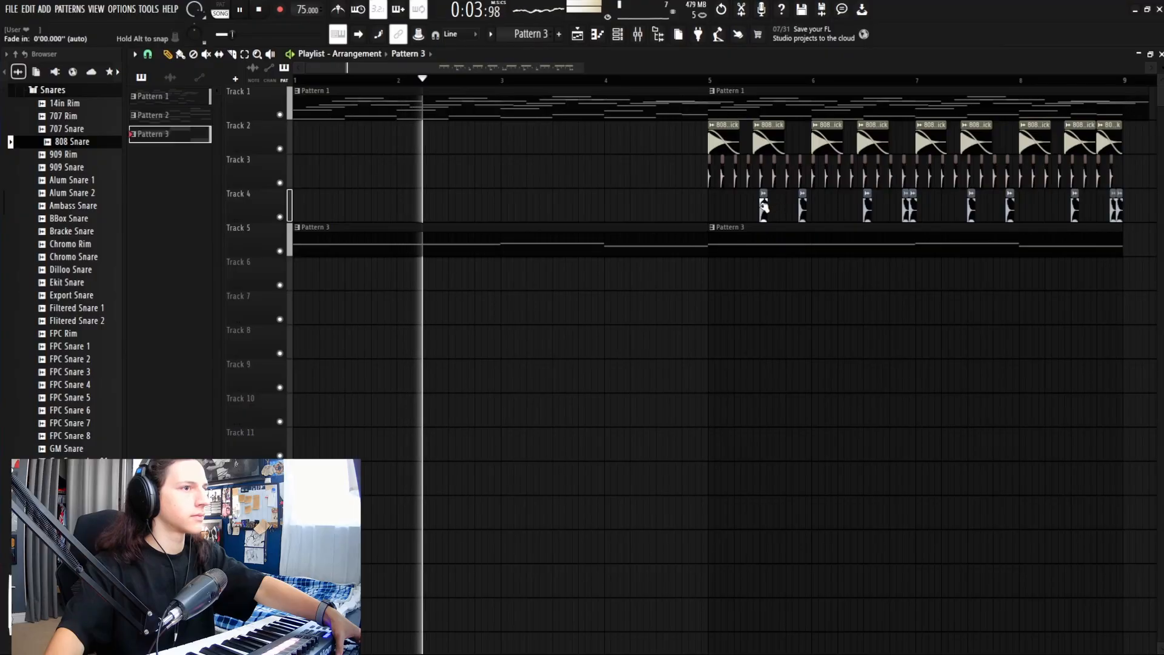
pyautogui.click(764, 206)
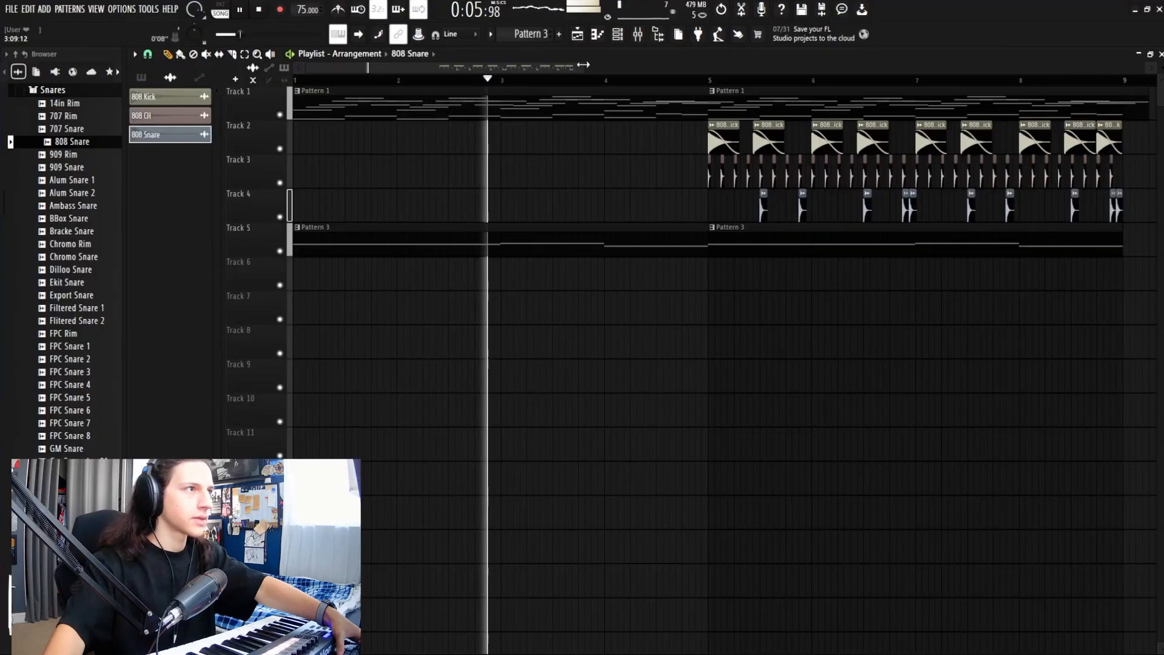
# Step: Place an 808 Snare clip on Track 4 just before bar 5
pyautogui.moveTo(583, 64); pyautogui.dragTo(557, 68)
pyautogui.click(667, 80)
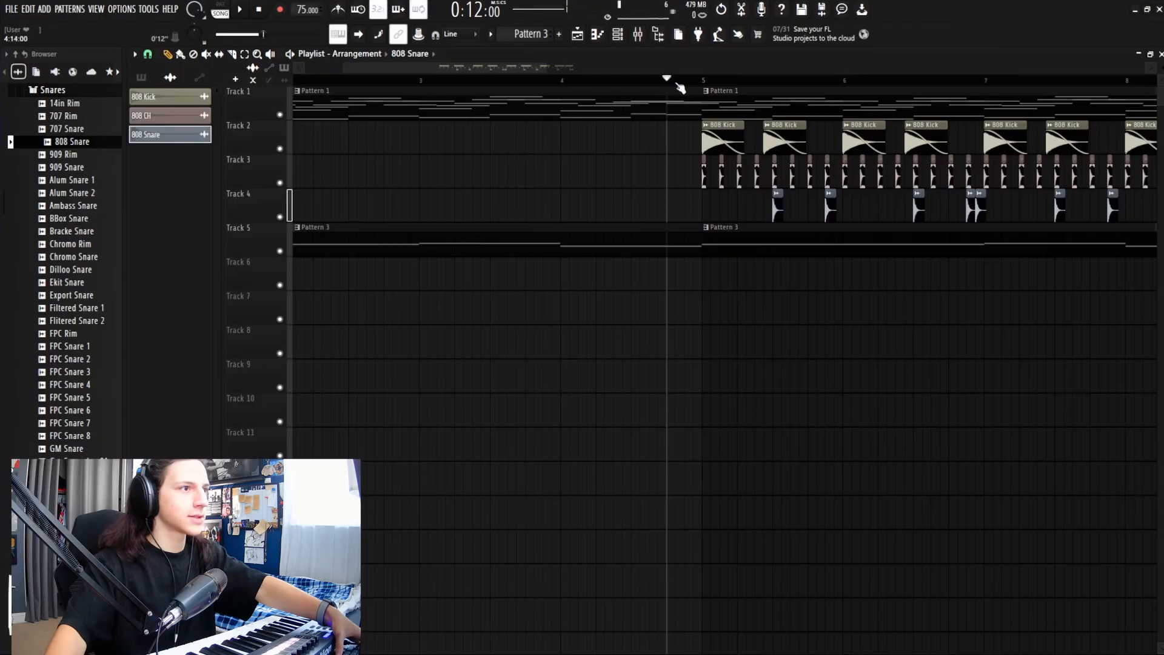
pyautogui.press('space')
pyautogui.press('space')
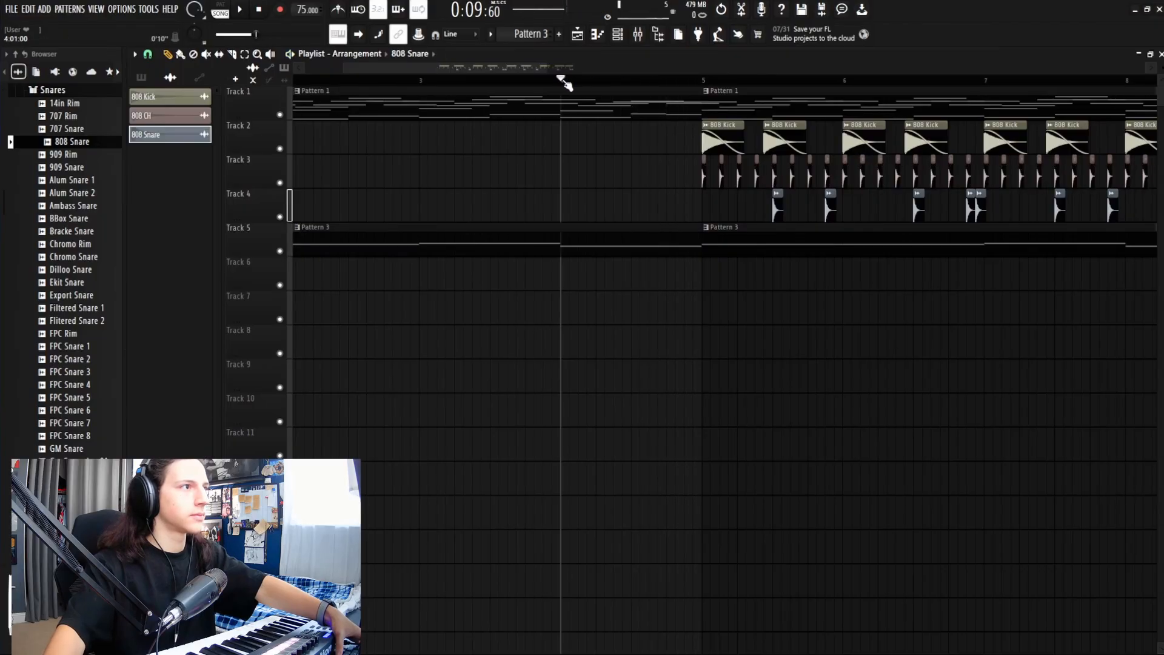
pyautogui.press('space')
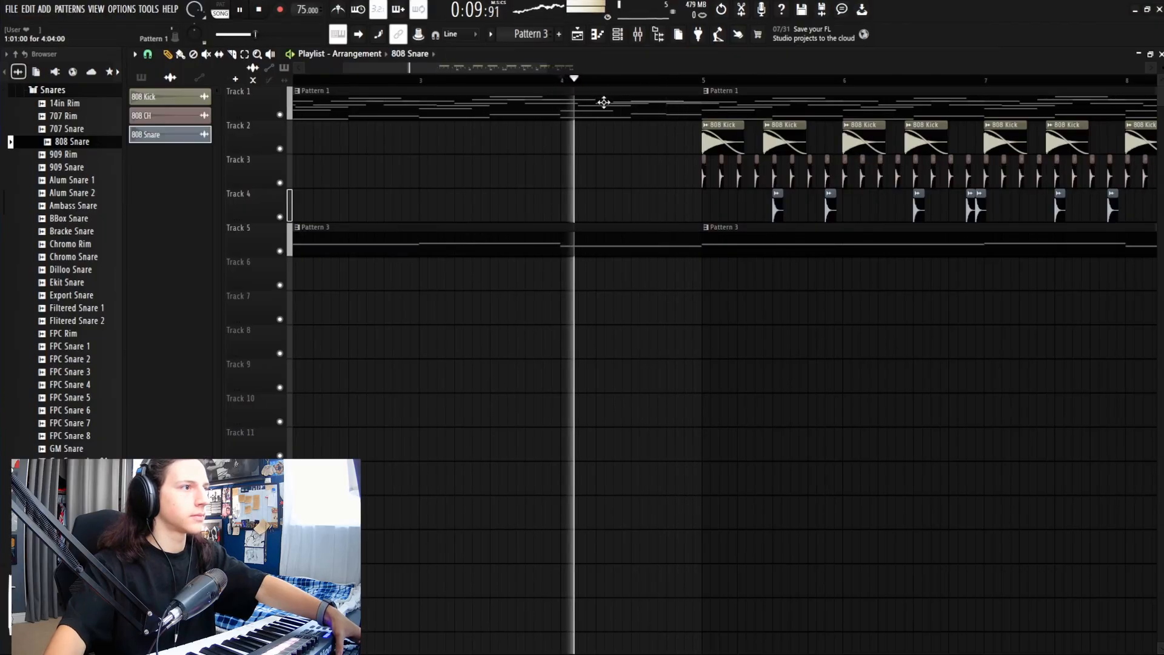
pyautogui.click(689, 211)
pyautogui.press('space')
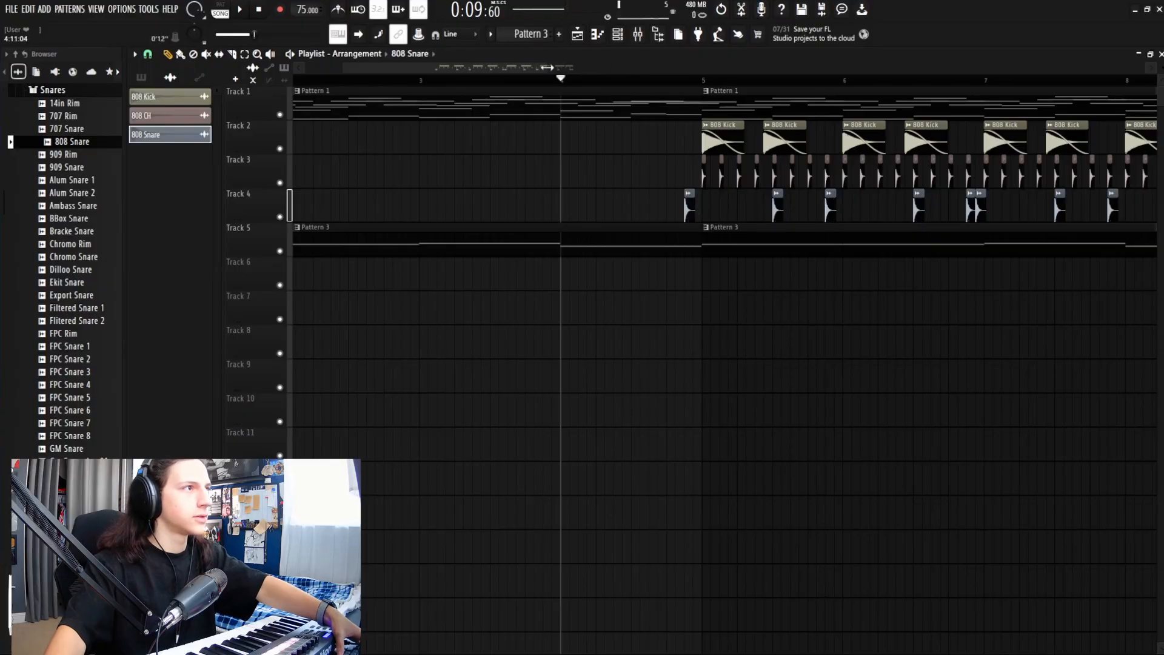
# Step: Zoom in and play from bar 4 to check the snare leading into the drums
pyautogui.moveTo(547, 67); pyautogui.dragTo(518, 89)
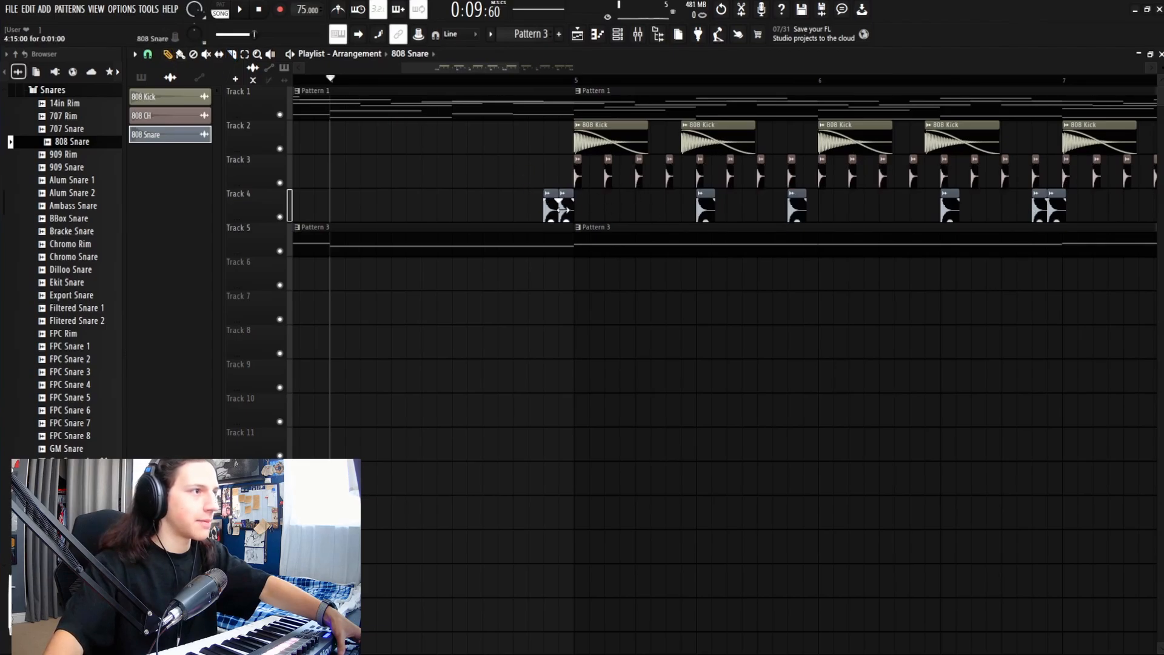
pyautogui.moveTo(402, 67); pyautogui.dragTo(304, 68)
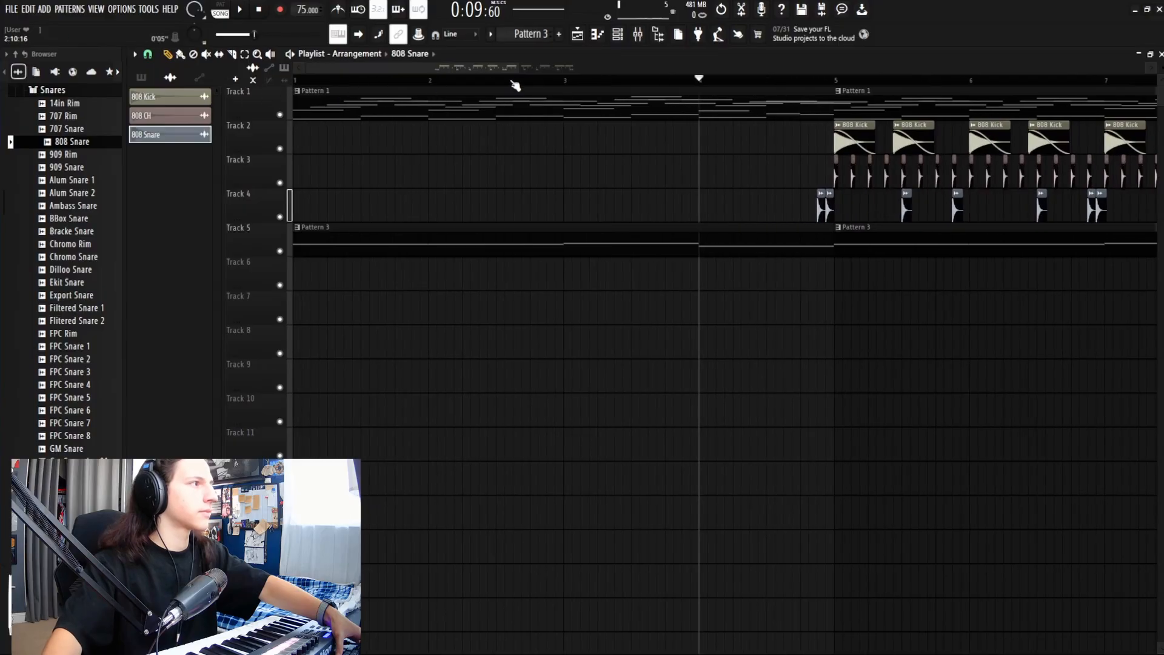
pyautogui.press('space')
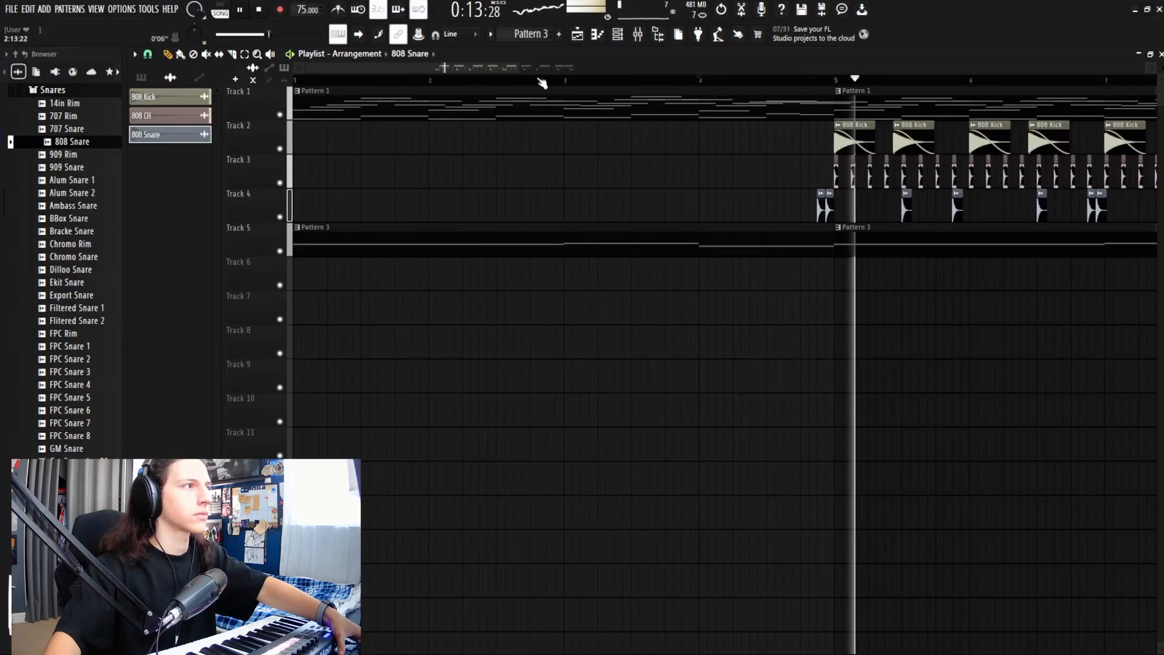
pyautogui.moveTo(517, 70); pyautogui.dragTo(699, 68)
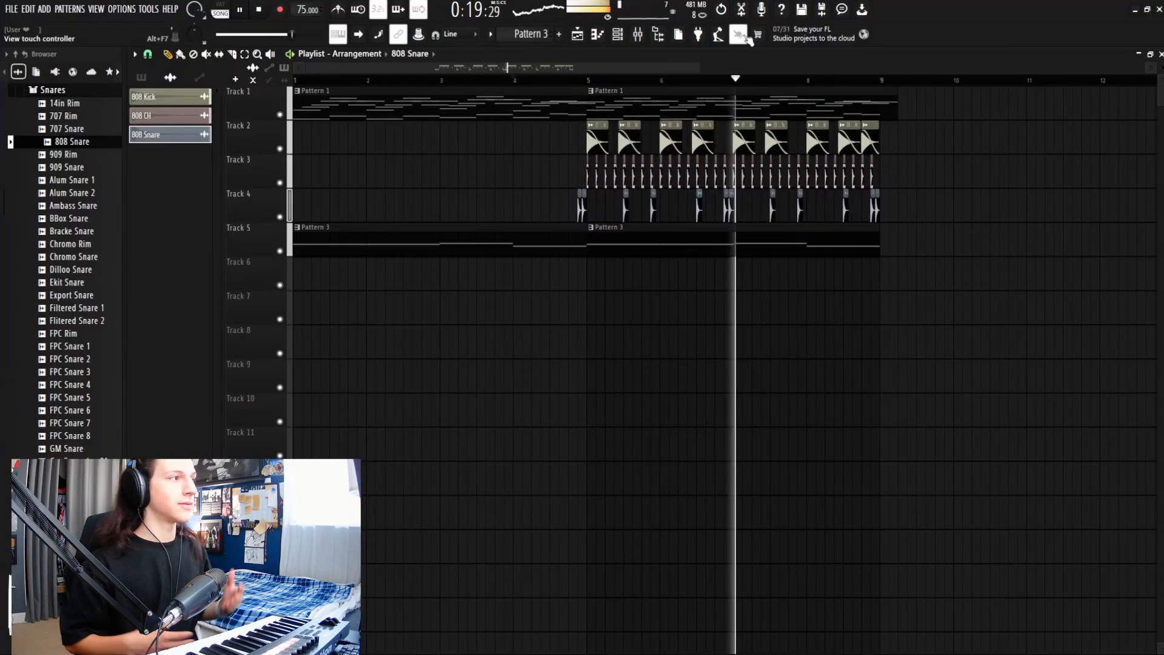
pyautogui.press('space')
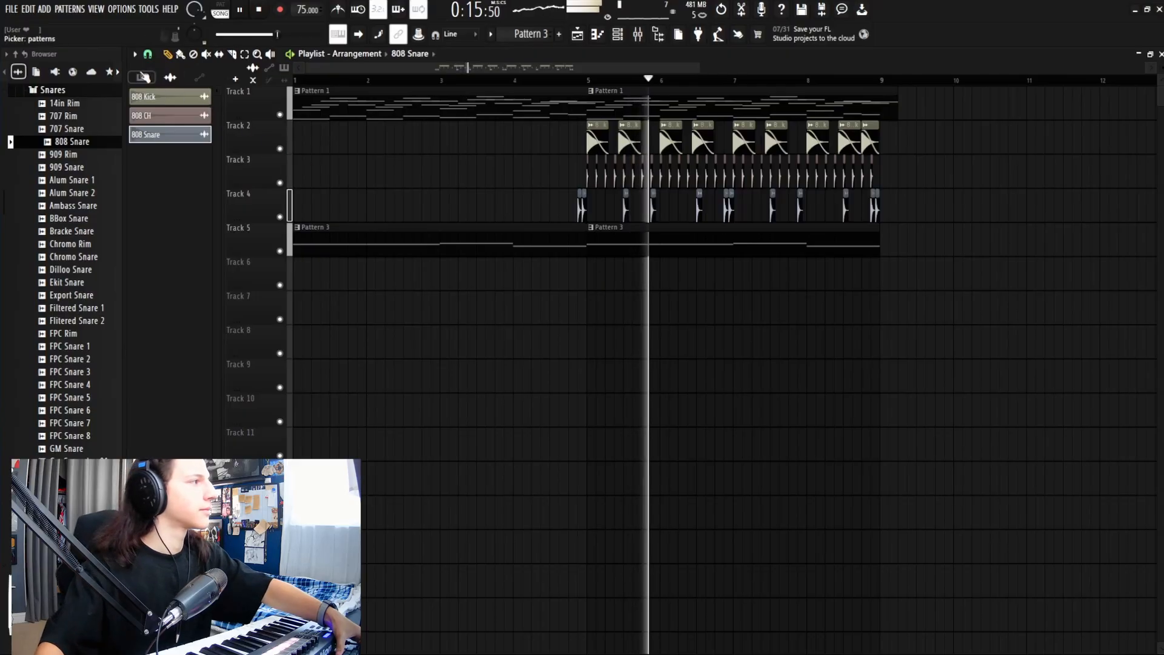
pyautogui.click(141, 77)
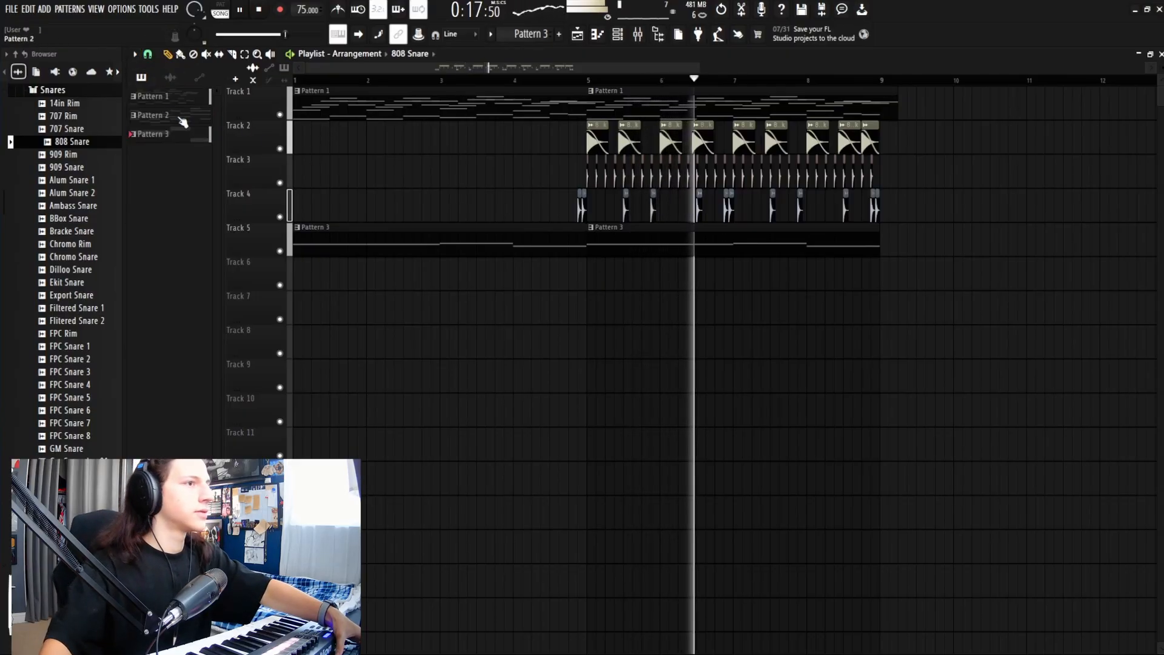
# Step: Open Pattern 2's piano roll and place the first bass notes, C3 and C#3, at the start
pyautogui.press('space')
pyautogui.doubleClick(182, 122)
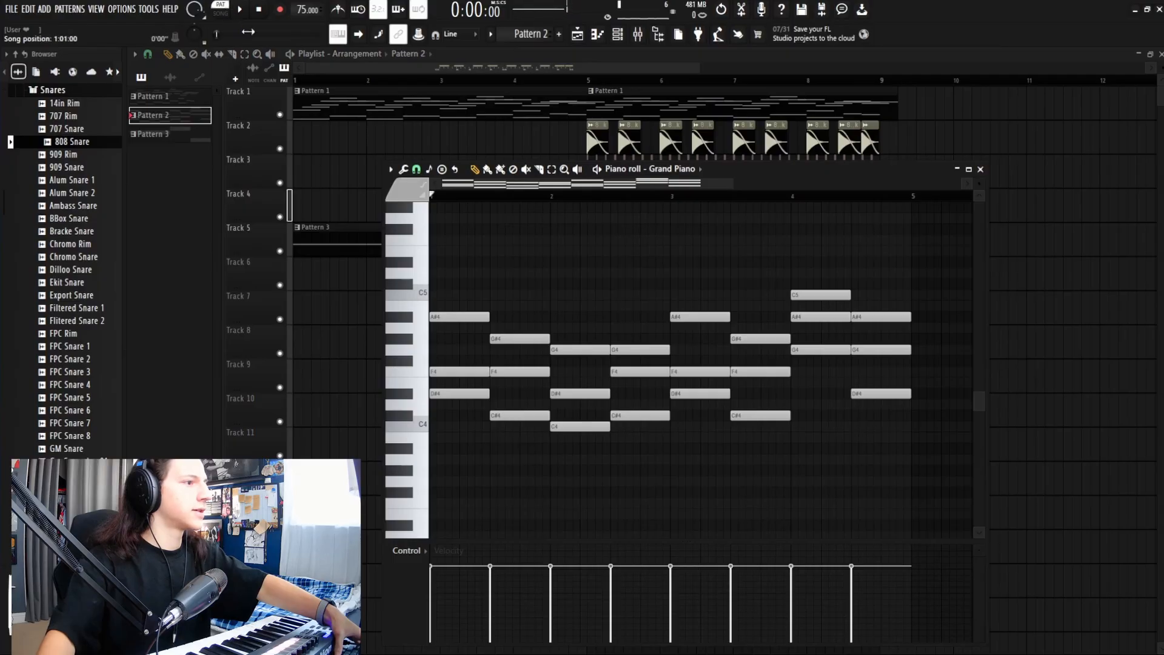
pyautogui.press('space')
pyautogui.scroll(-3, 502, 376)
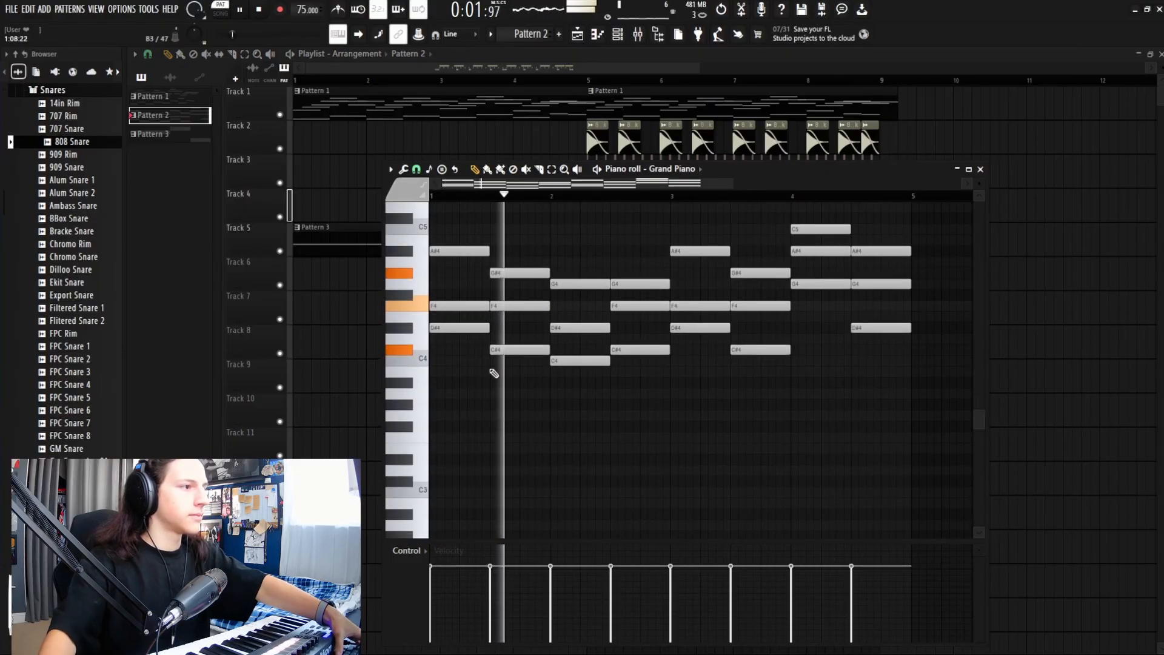
pyautogui.press('space')
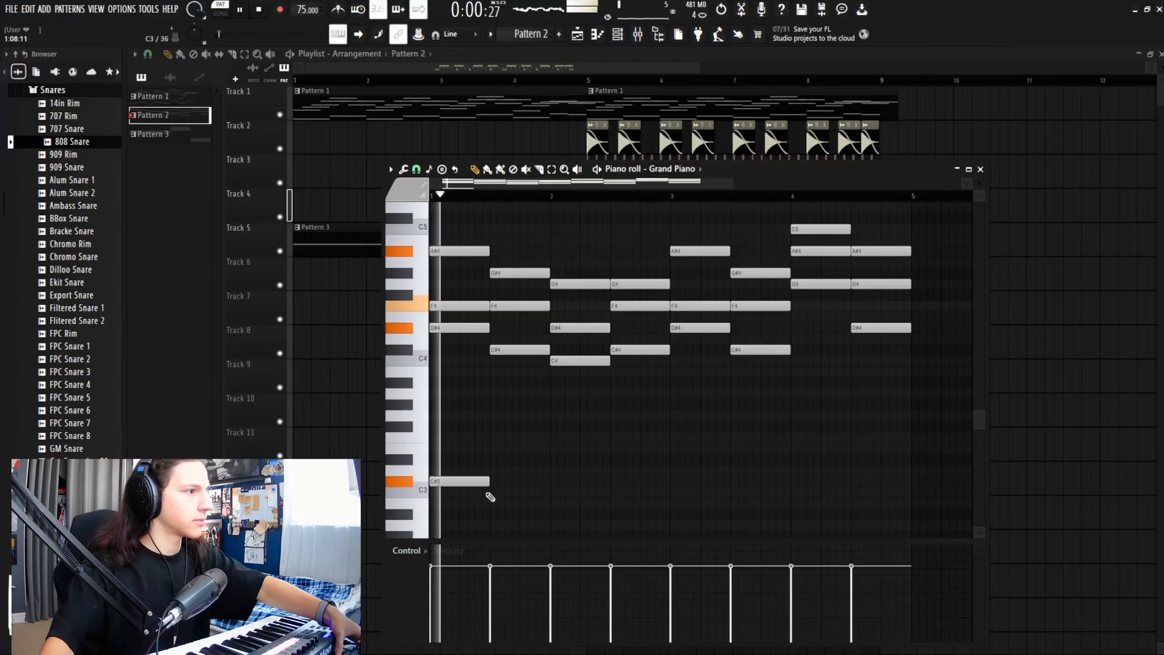
pyautogui.click(491, 492)
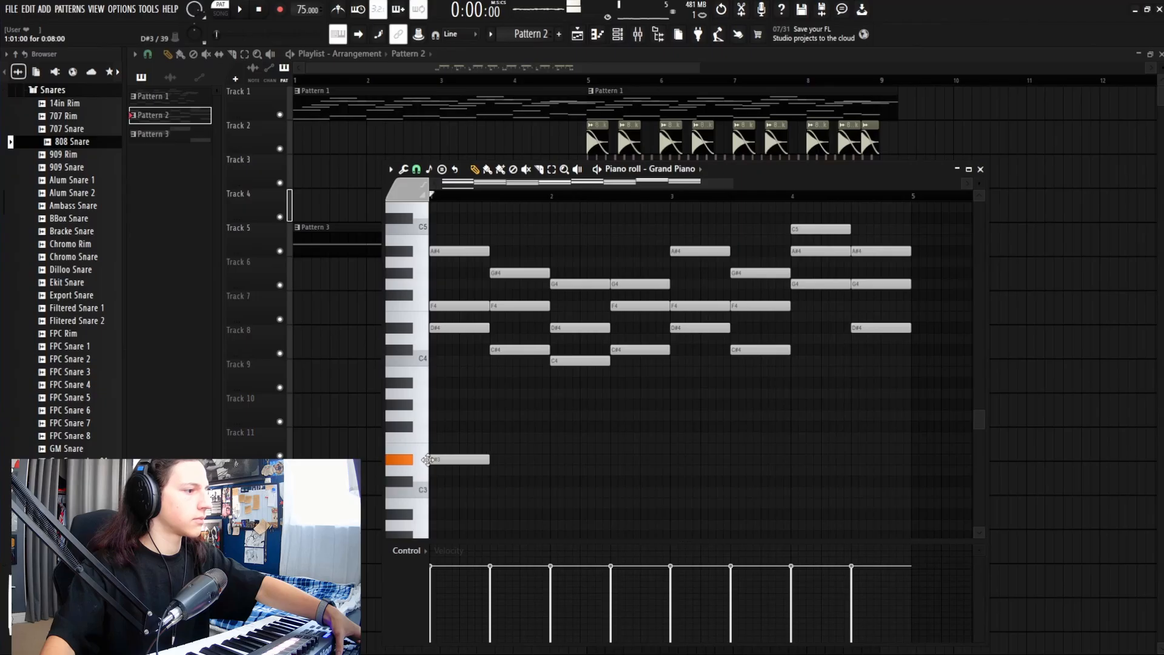
pyautogui.press('space')
pyautogui.click(498, 483)
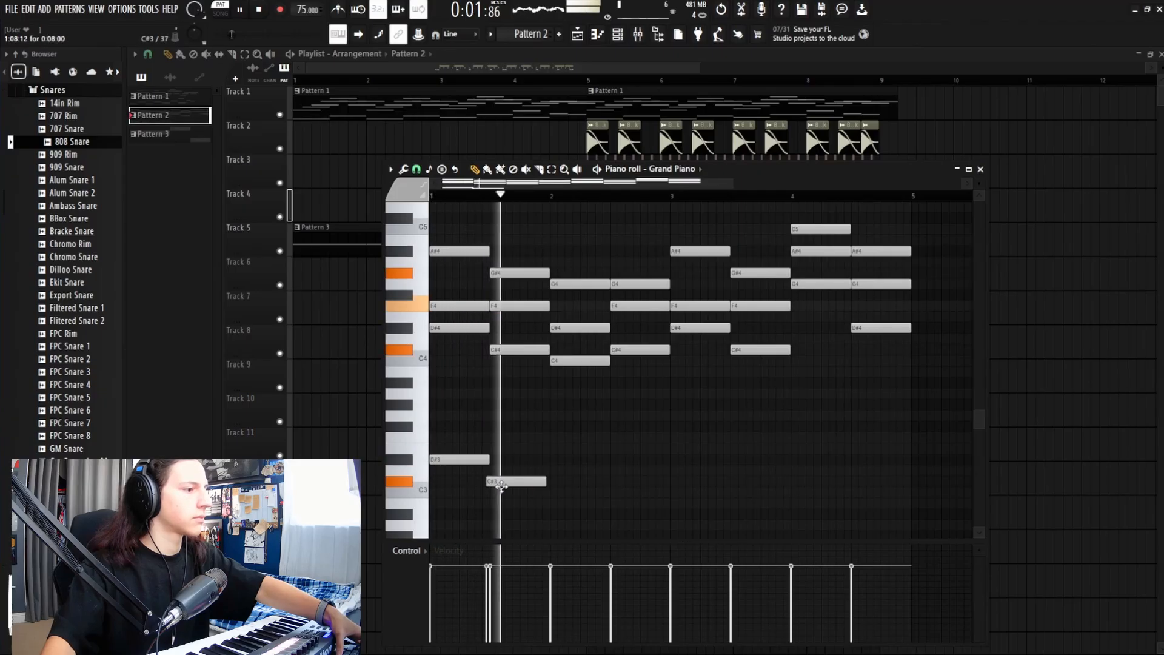
pyautogui.moveTo(501, 485); pyautogui.dragTo(511, 485)
pyautogui.press('space')
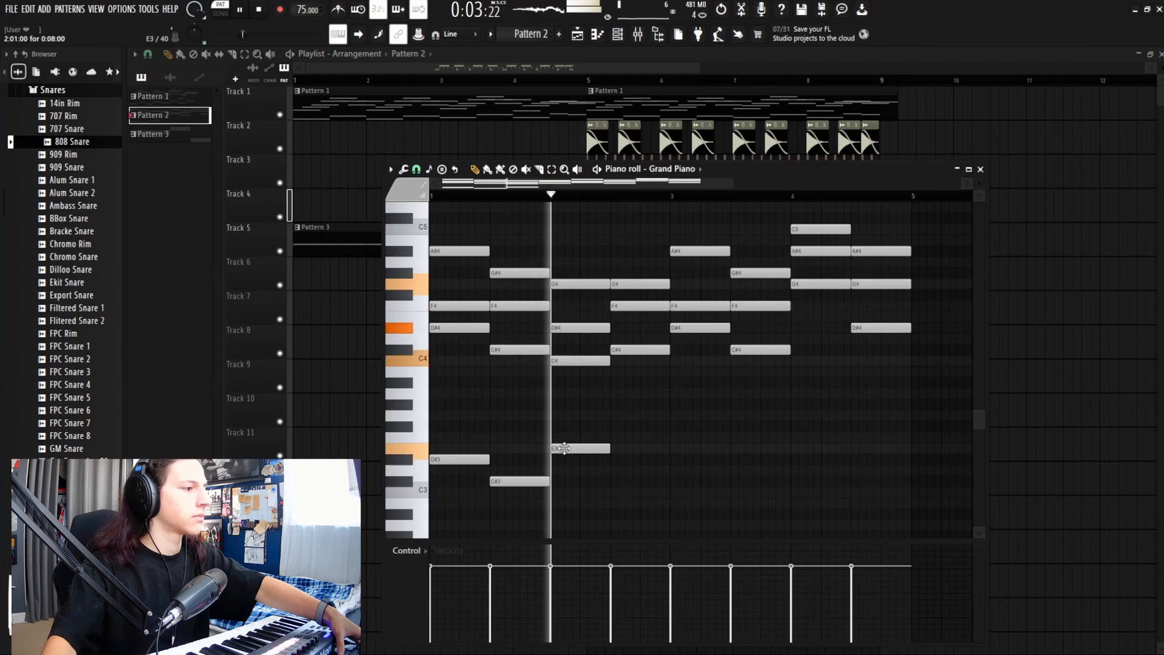
# Step: Continue the bass with a bar-2 note, D#3, D#3 at bar 3, C#3, and C3 at bar 4
pyautogui.click(563, 449)
pyautogui.press('space')
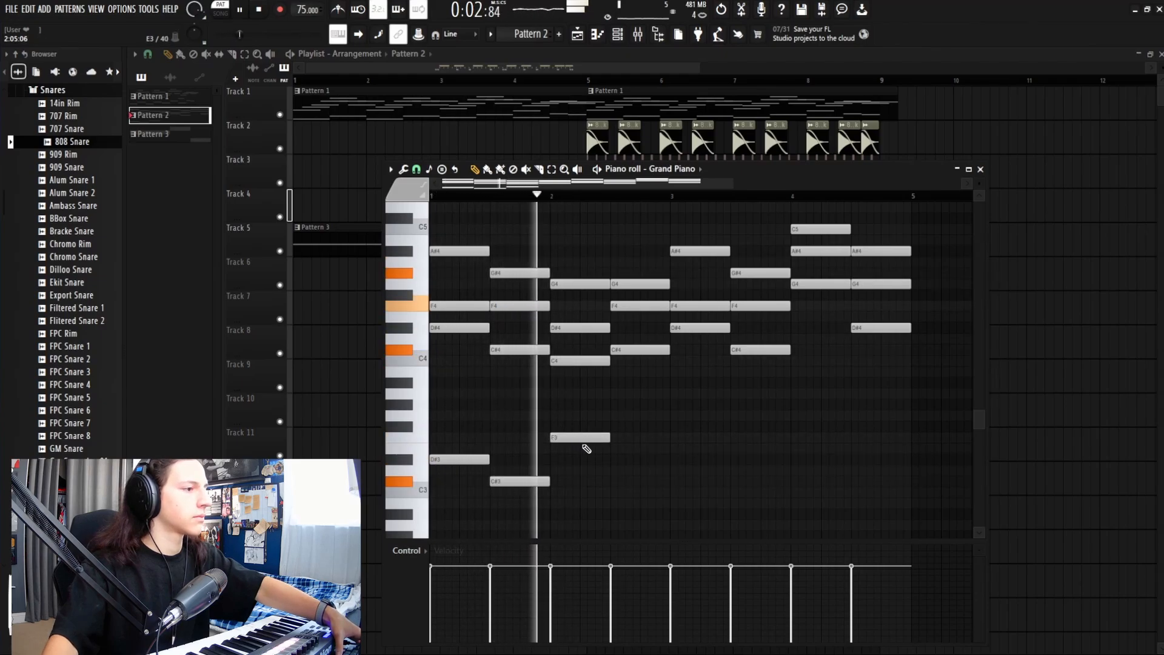
pyautogui.click(611, 461)
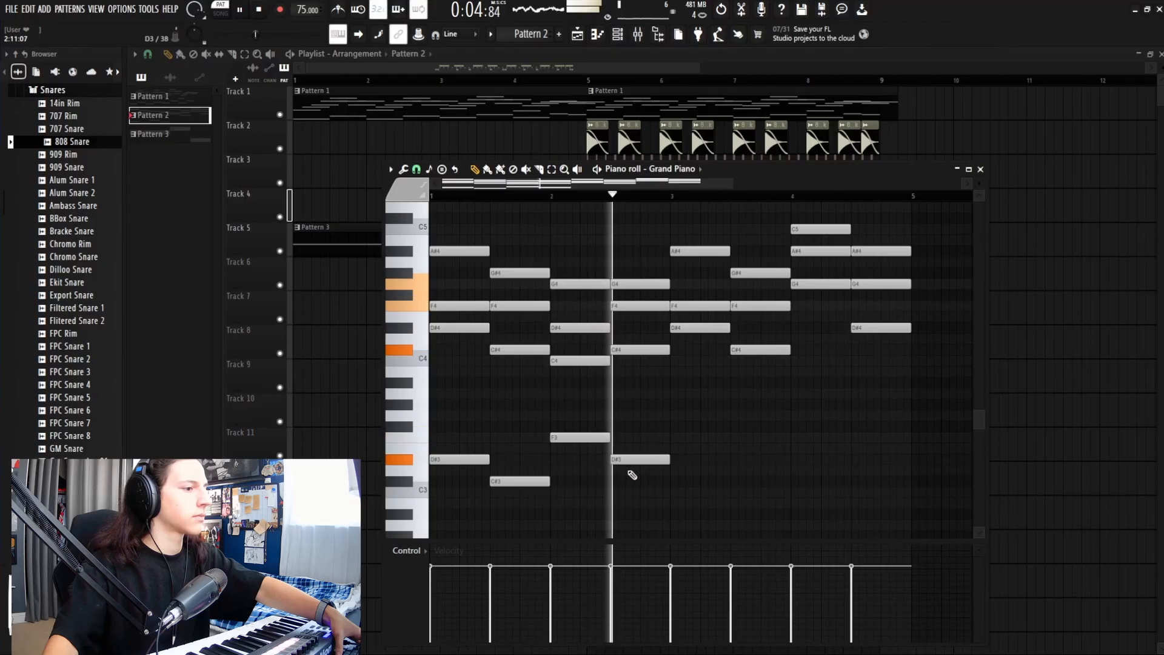
pyautogui.click(678, 462)
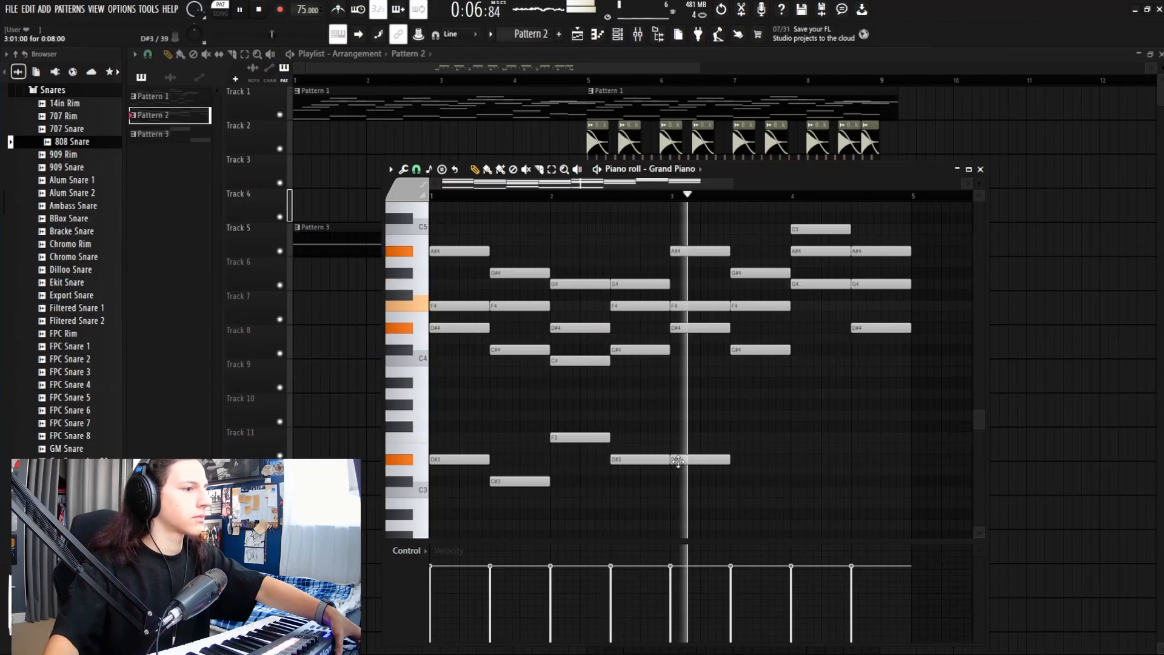
pyautogui.click(737, 481)
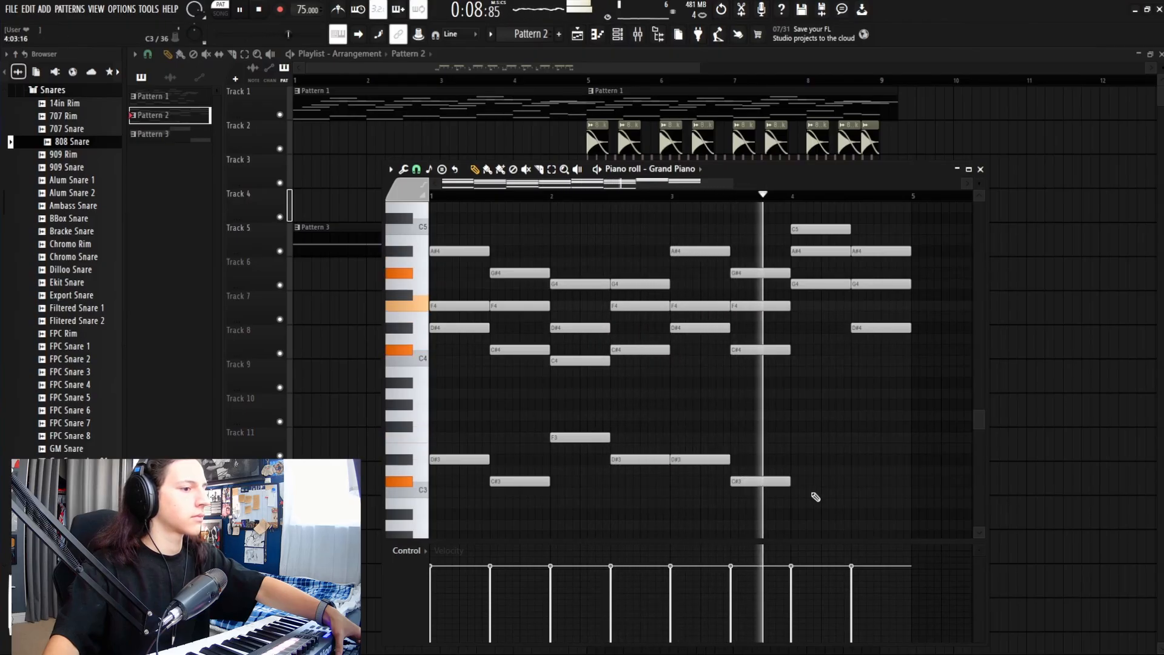
pyautogui.click(798, 490)
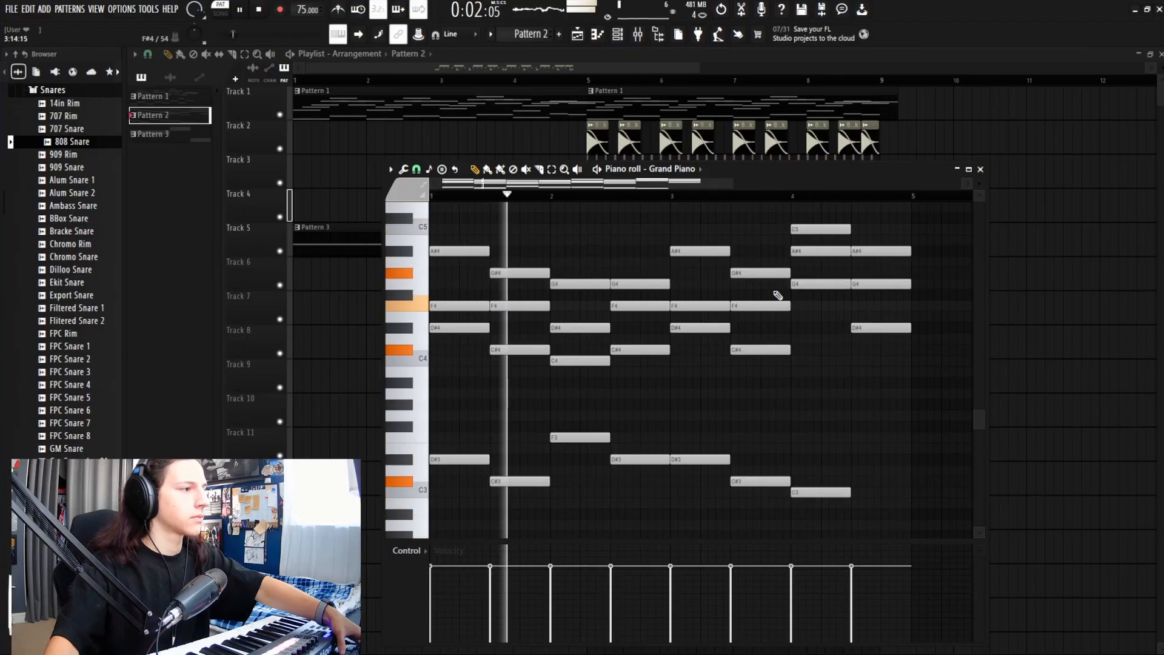
# Step: Play back the bass line and end it with a C#3 in the second half of bar 4
pyautogui.press('space')
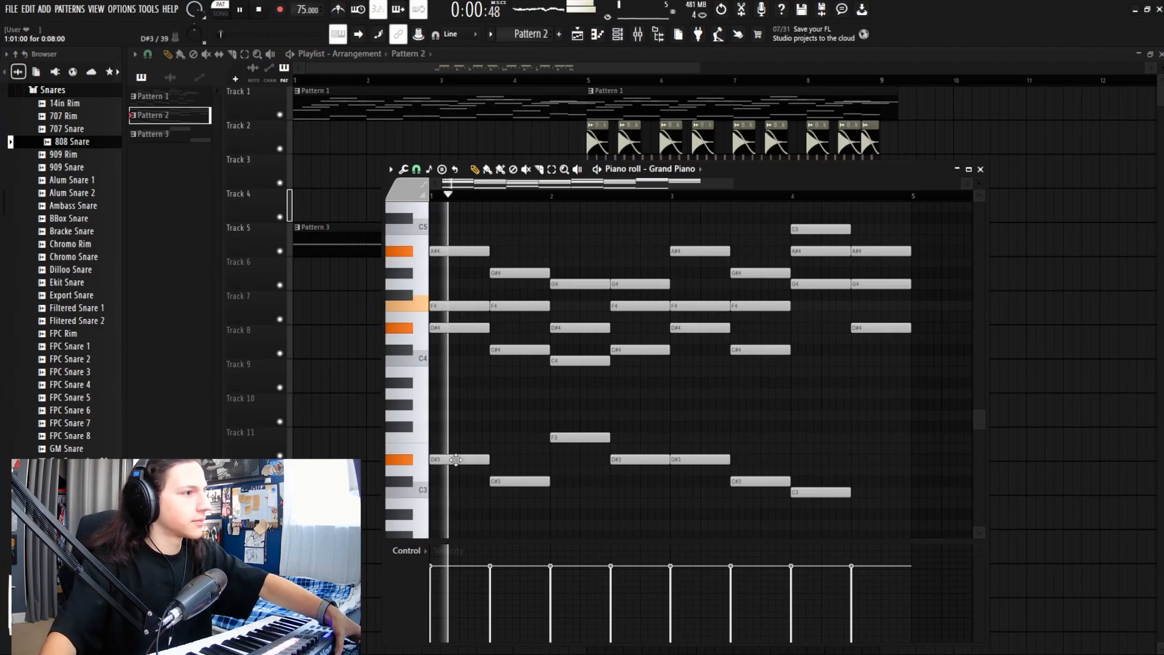
pyautogui.press('space')
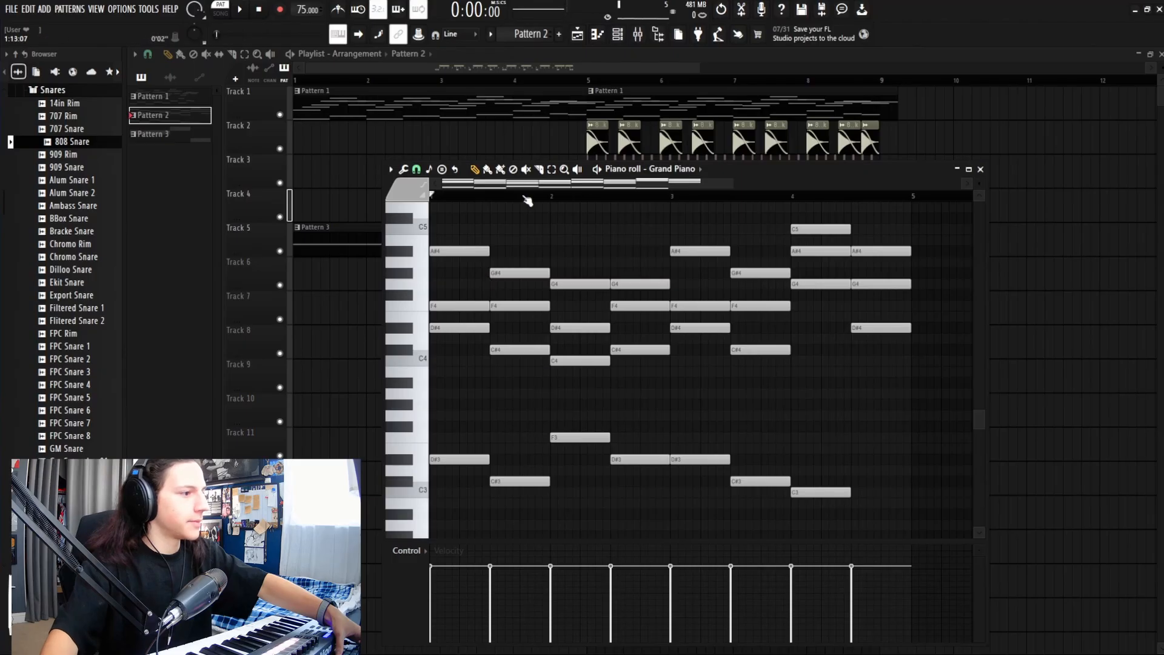
pyautogui.press('space')
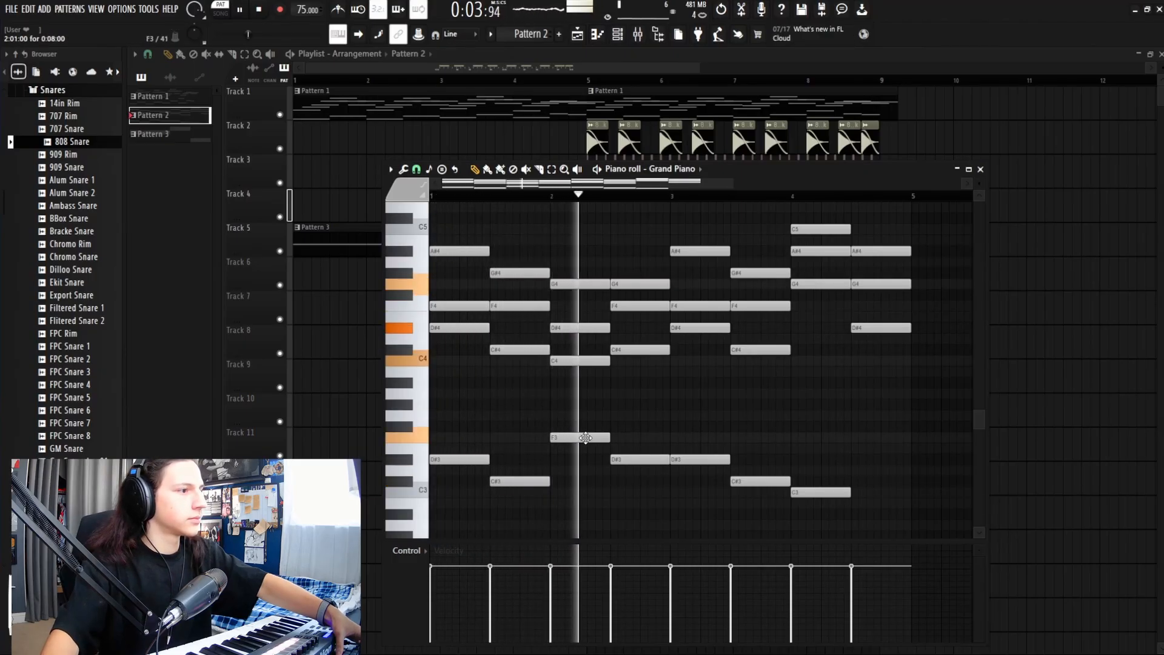
pyautogui.press('space')
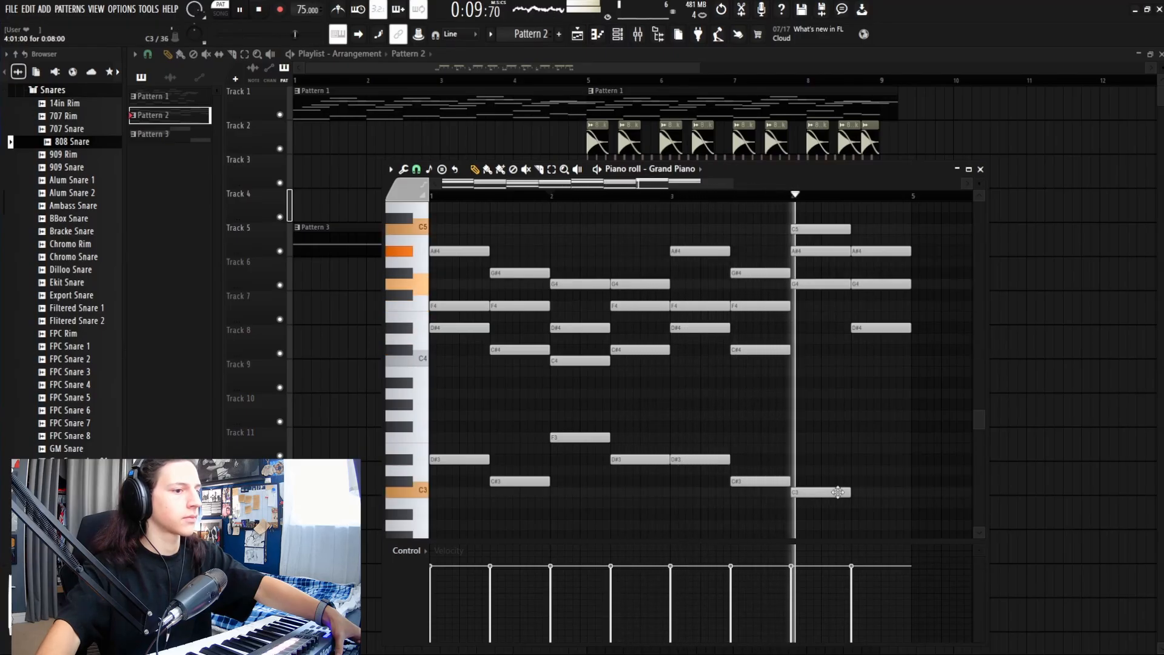
pyautogui.click(865, 481)
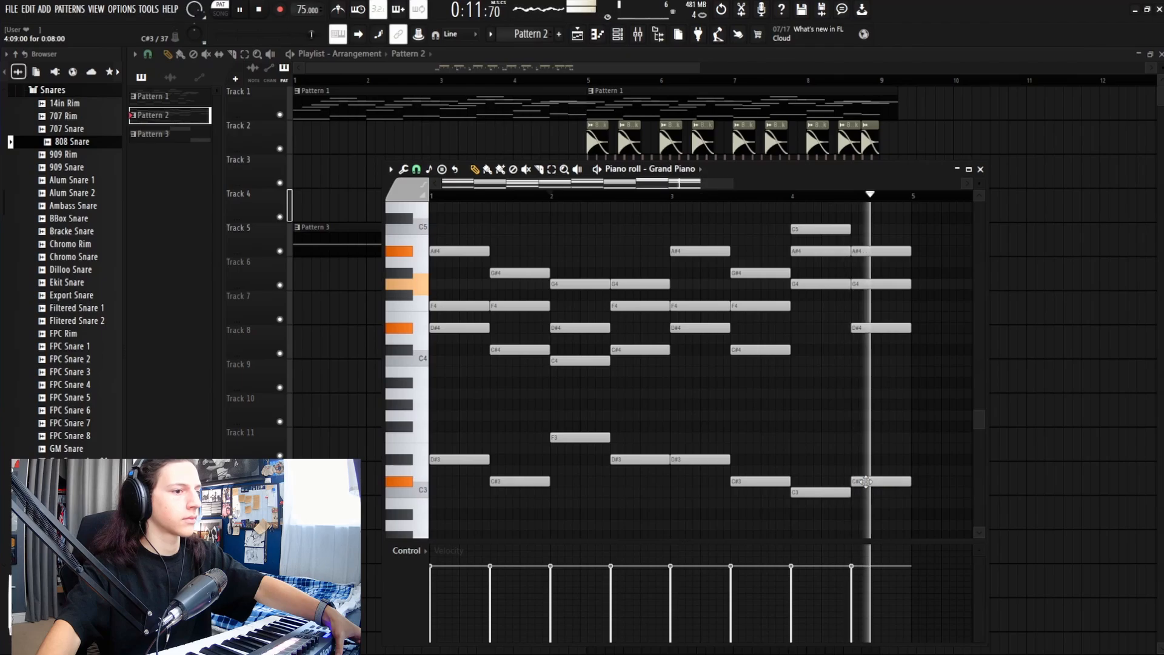
# Step: Place a Pattern 2 clip on Track 1 at bar 9 and play the song from bar 5
pyautogui.click(980, 170)
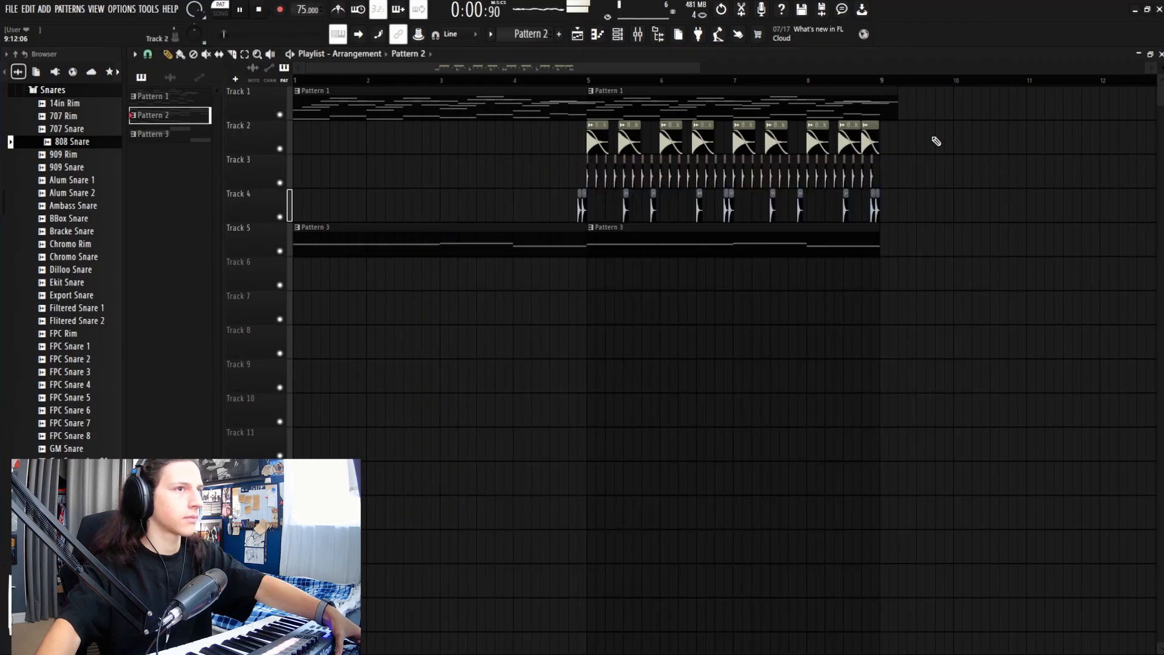
pyautogui.press('space')
pyautogui.moveTo(979, 102)
pyautogui.mouseDown()
pyautogui.moveTo(948, 102)
pyautogui.moveTo(965, 106)
pyautogui.mouseUp()
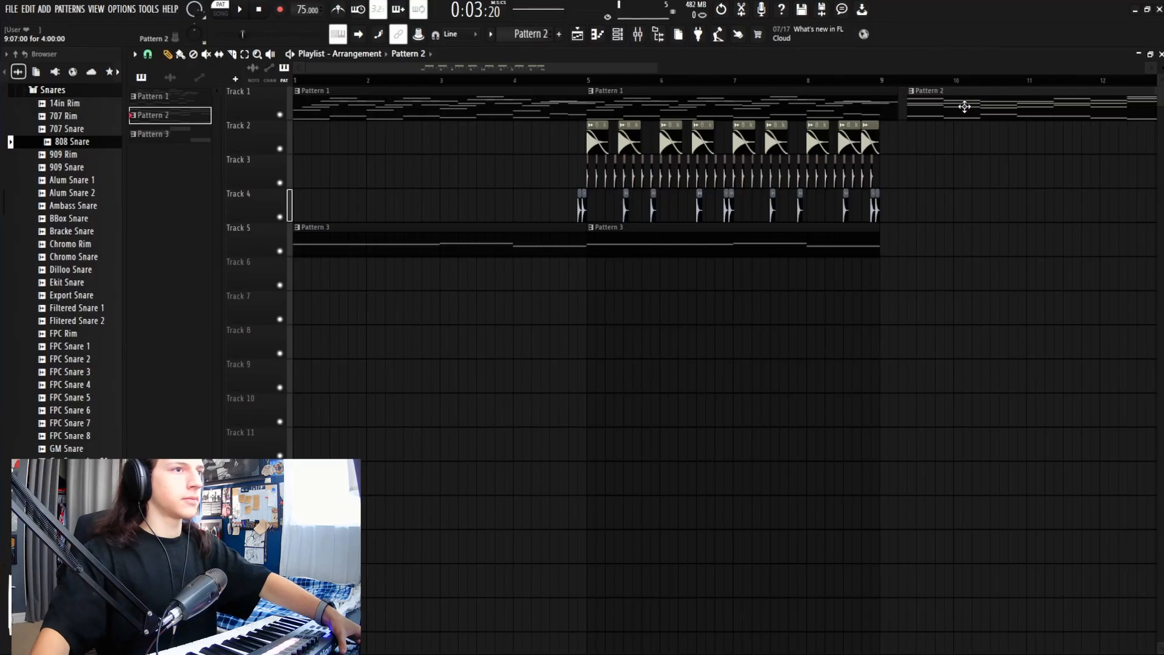
pyautogui.moveTo(648, 72); pyautogui.dragTo(728, 103)
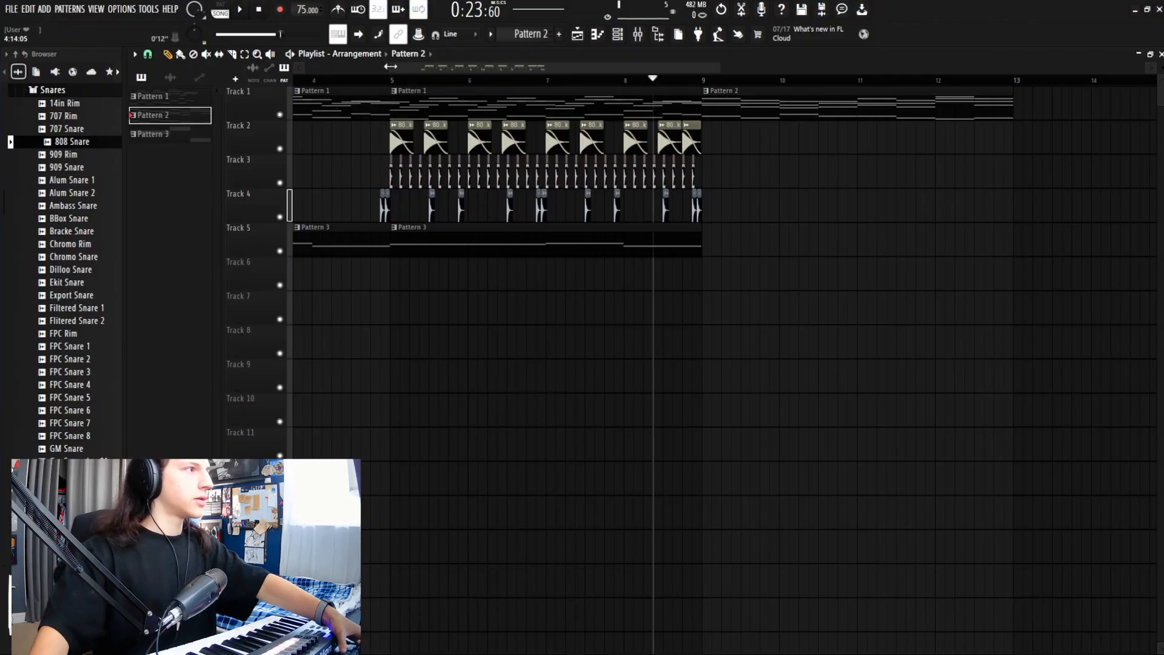
pyautogui.moveTo(391, 66); pyautogui.dragTo(294, 70)
pyautogui.moveTo(719, 66); pyautogui.dragTo(616, 68)
pyautogui.press('space')
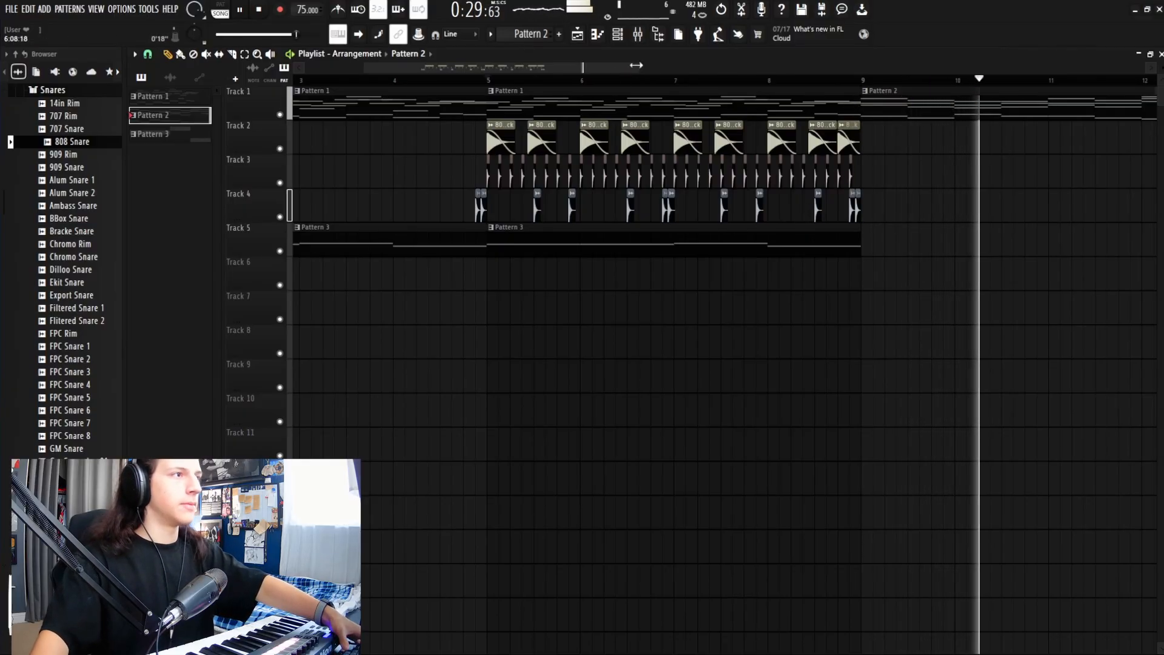
# Step: Place Pattern 2 on Track 1 and Pattern 3 on Track 5 at bar 13
pyautogui.click(741, 239)
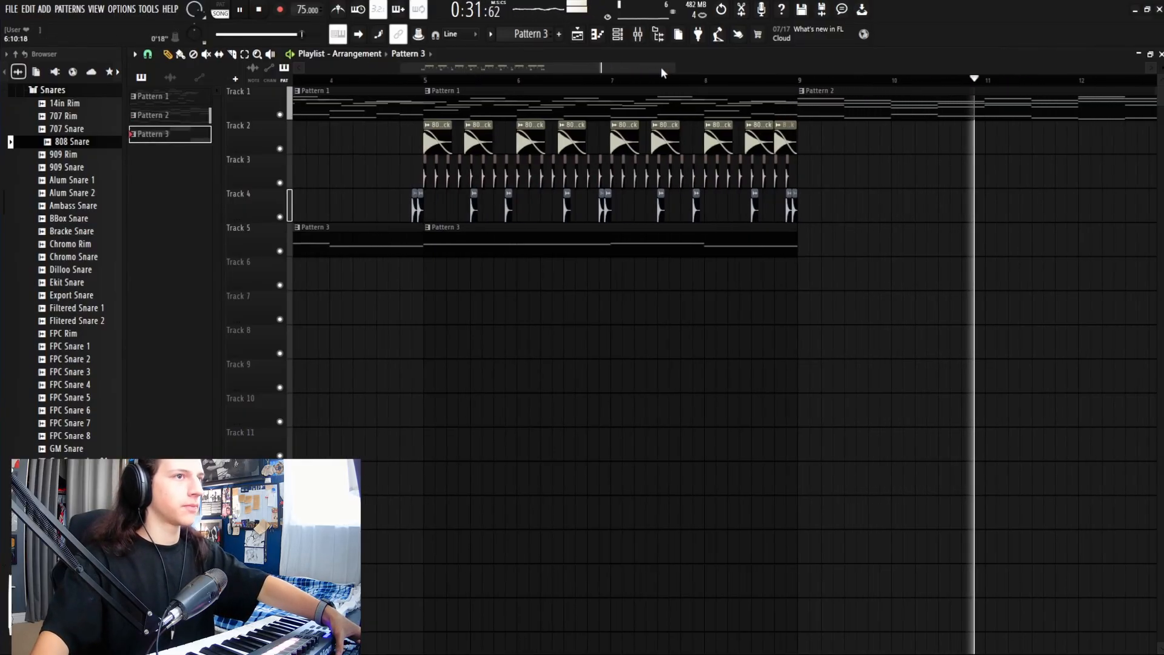
pyautogui.click(502, 112)
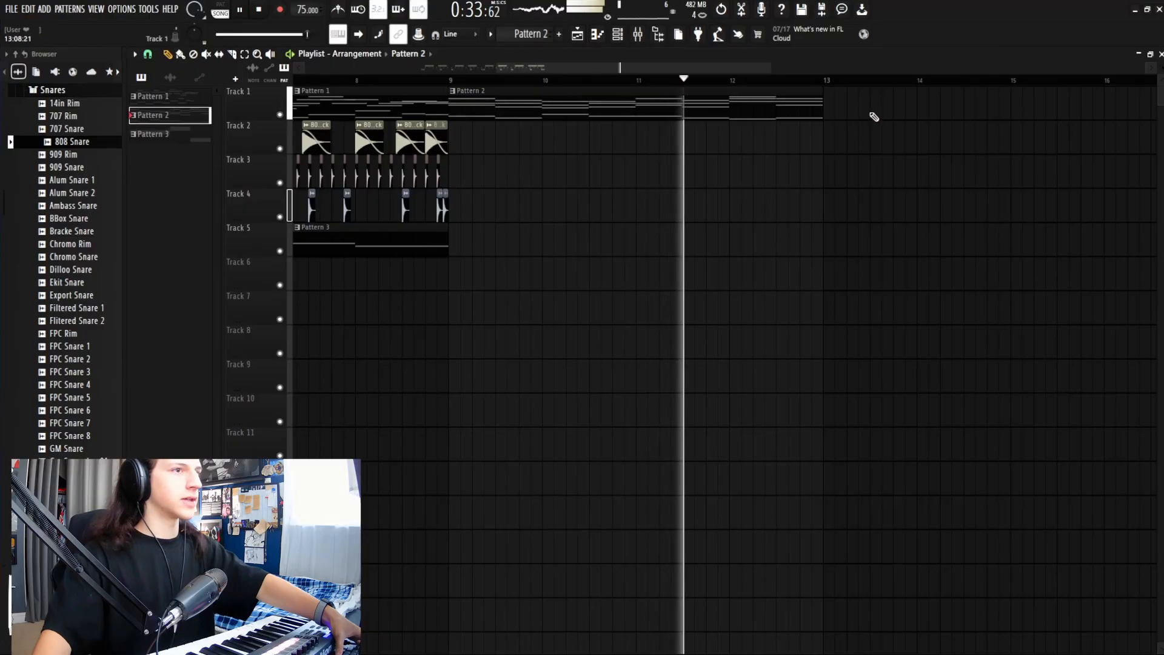
pyautogui.click(874, 109)
pyautogui.click(333, 249)
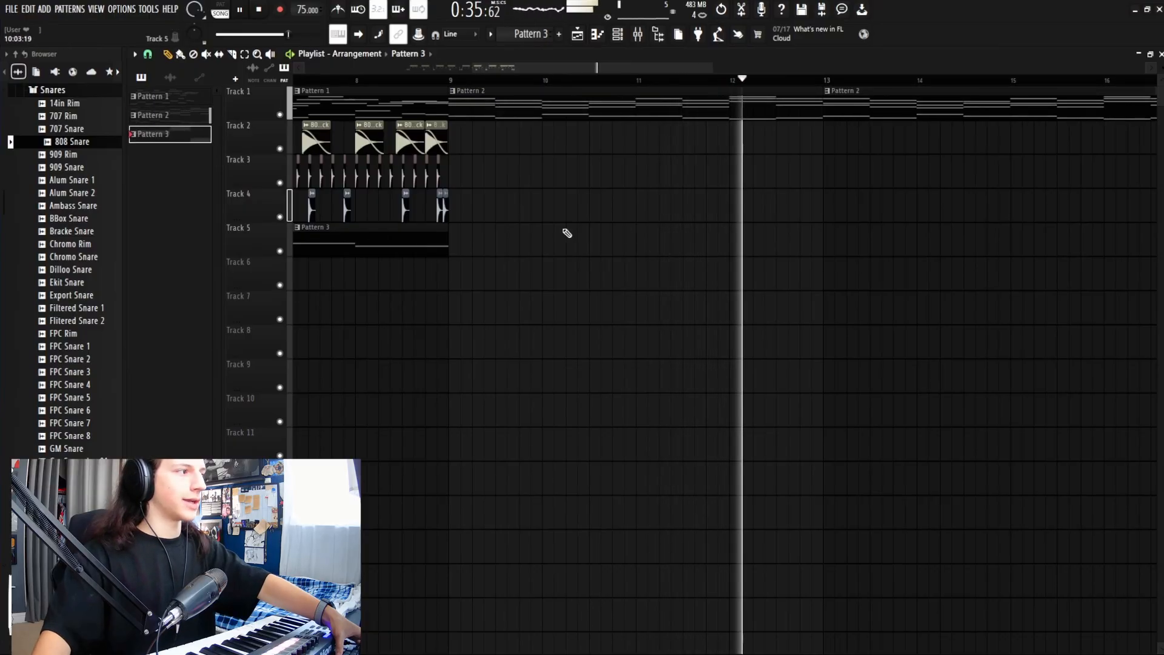
pyautogui.click(842, 243)
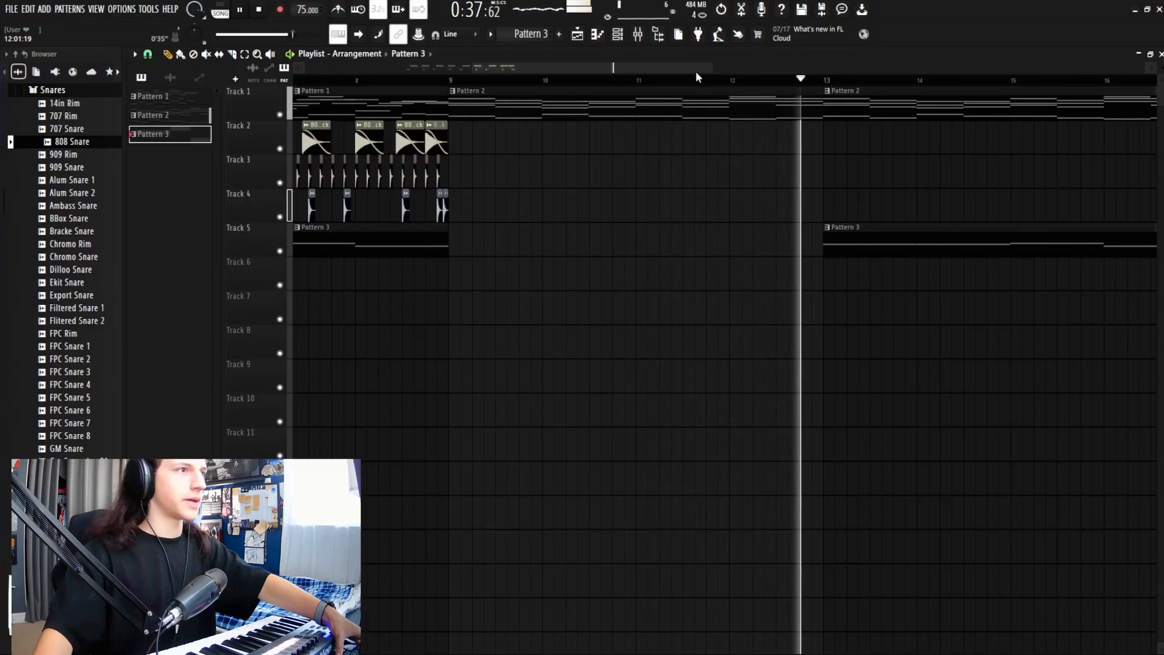
# Step: Add Pattern 2 on Track 1 and Pattern 3 on Track 5 at bar 17
pyautogui.moveTo(708, 68); pyautogui.dragTo(783, 69)
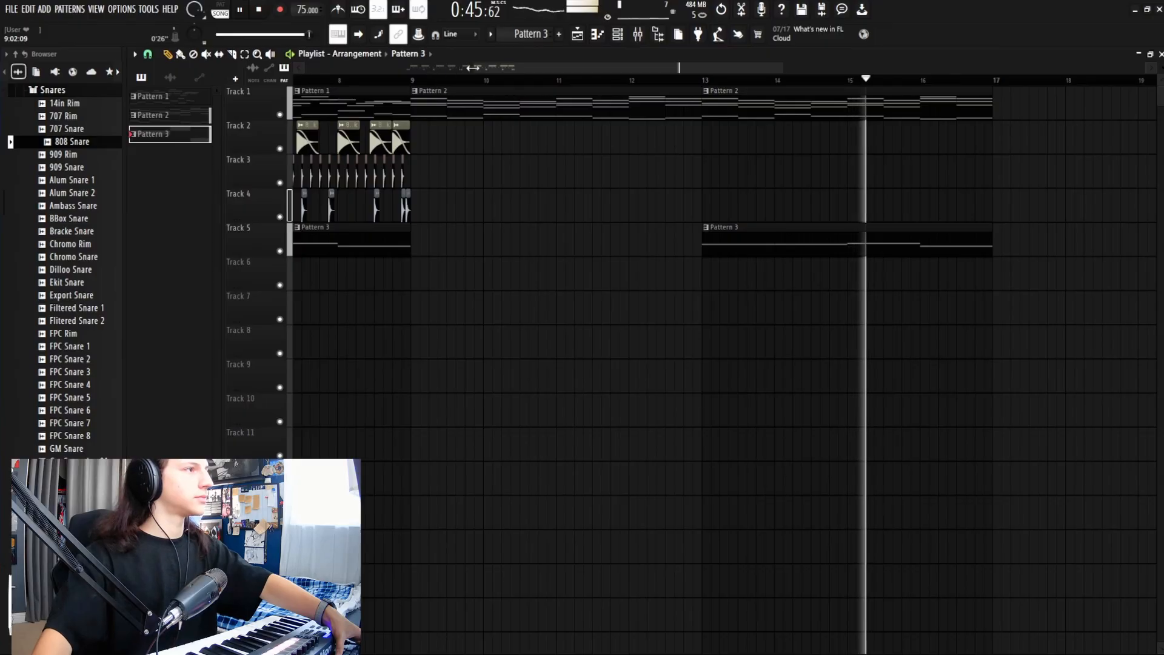
pyautogui.moveTo(464, 68); pyautogui.dragTo(373, 76)
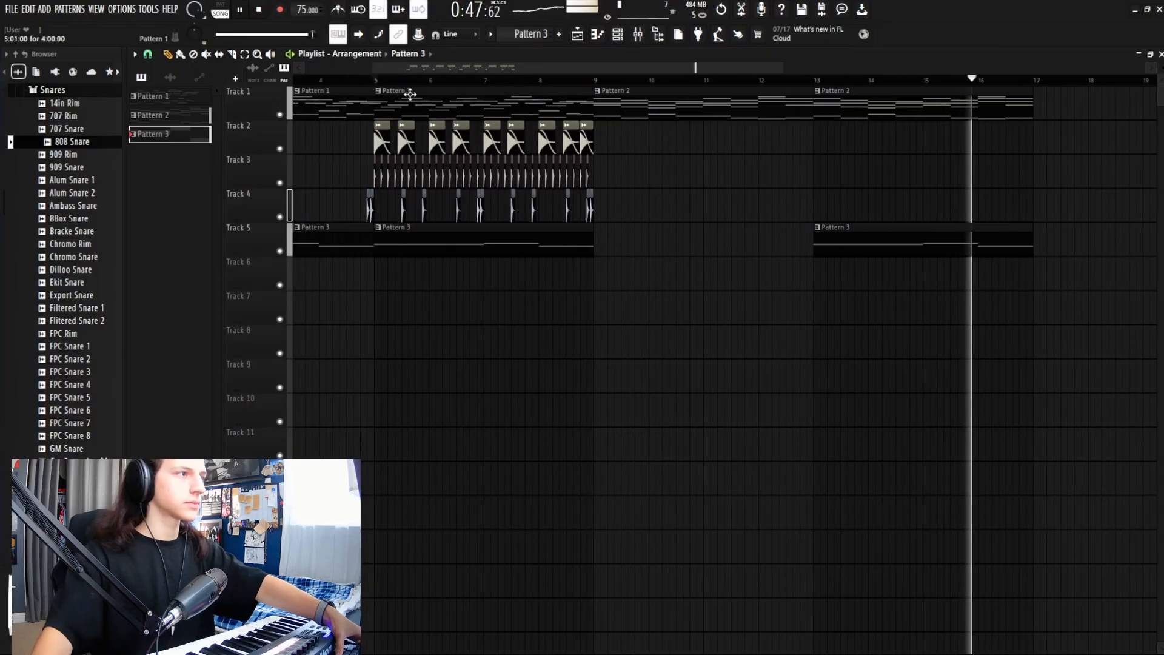
pyautogui.moveTo(455, 66); pyautogui.dragTo(613, 79)
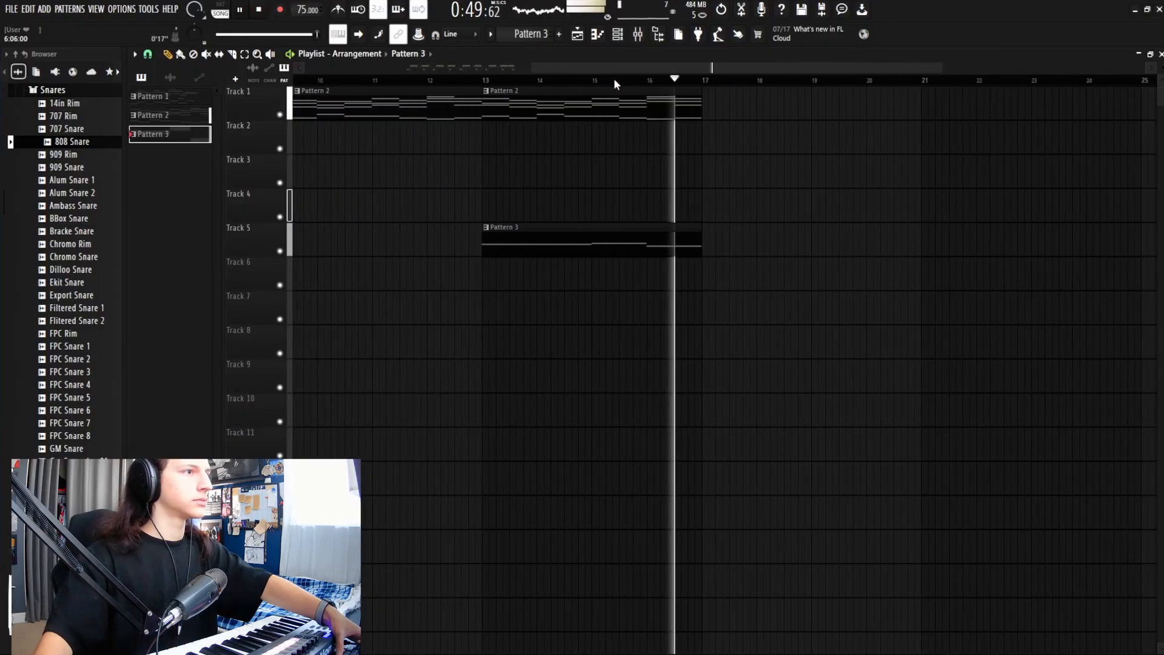
pyautogui.click(707, 116)
pyautogui.press('space')
pyautogui.click(699, 241)
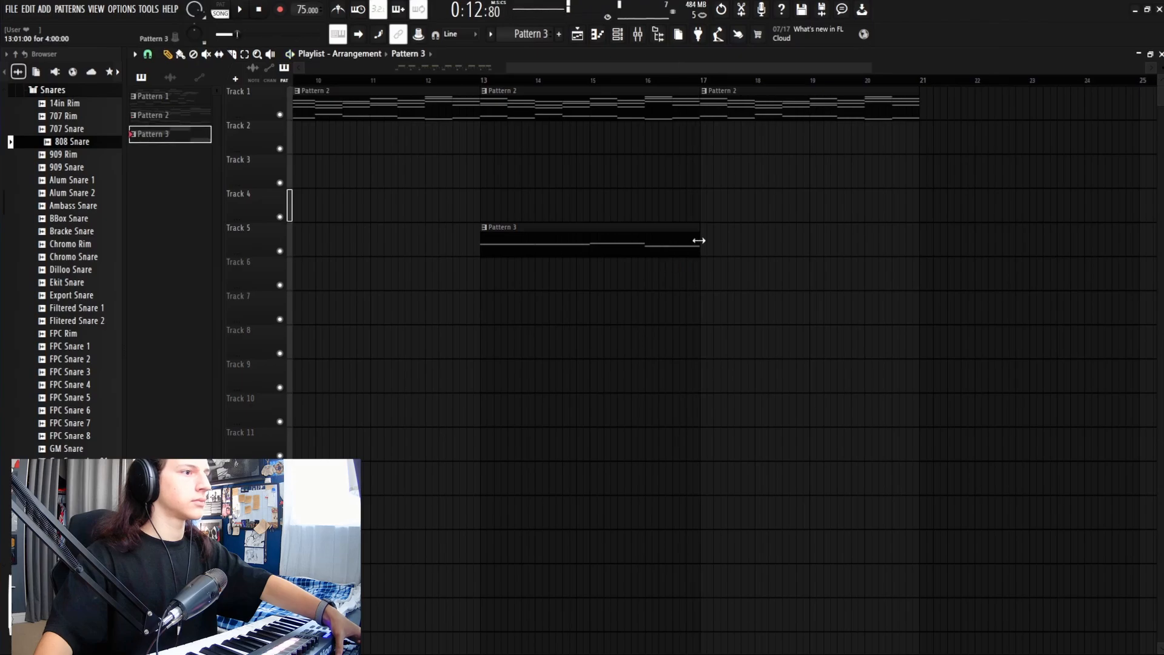
pyautogui.click(708, 251)
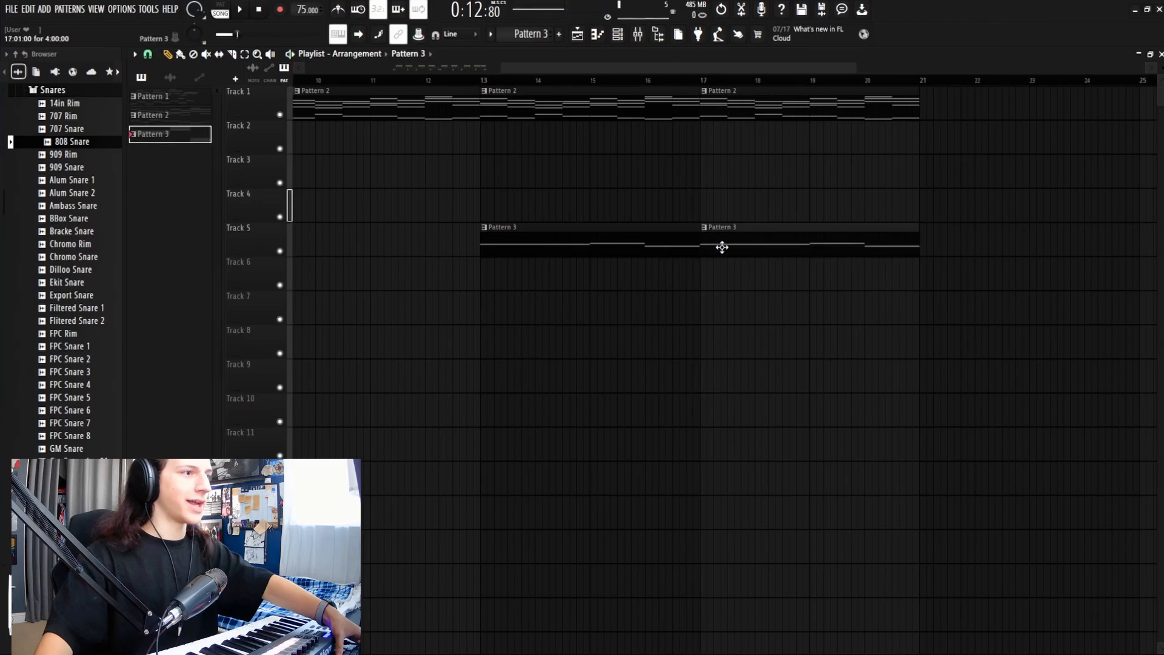
# Step: Select the drum clips on Tracks 2–4 and paste them at bar 17 with Ctrl+V
pyautogui.moveTo(869, 67); pyautogui.dragTo(644, 91)
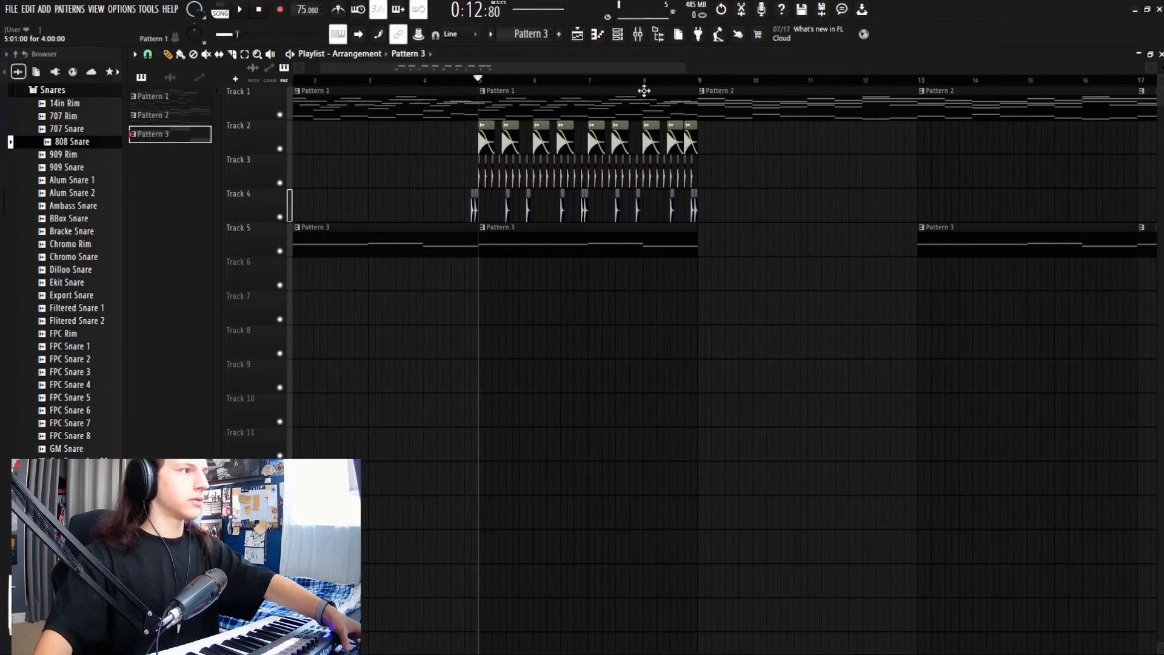
pyautogui.moveTo(738, 220); pyautogui.dragTo(486, 141)
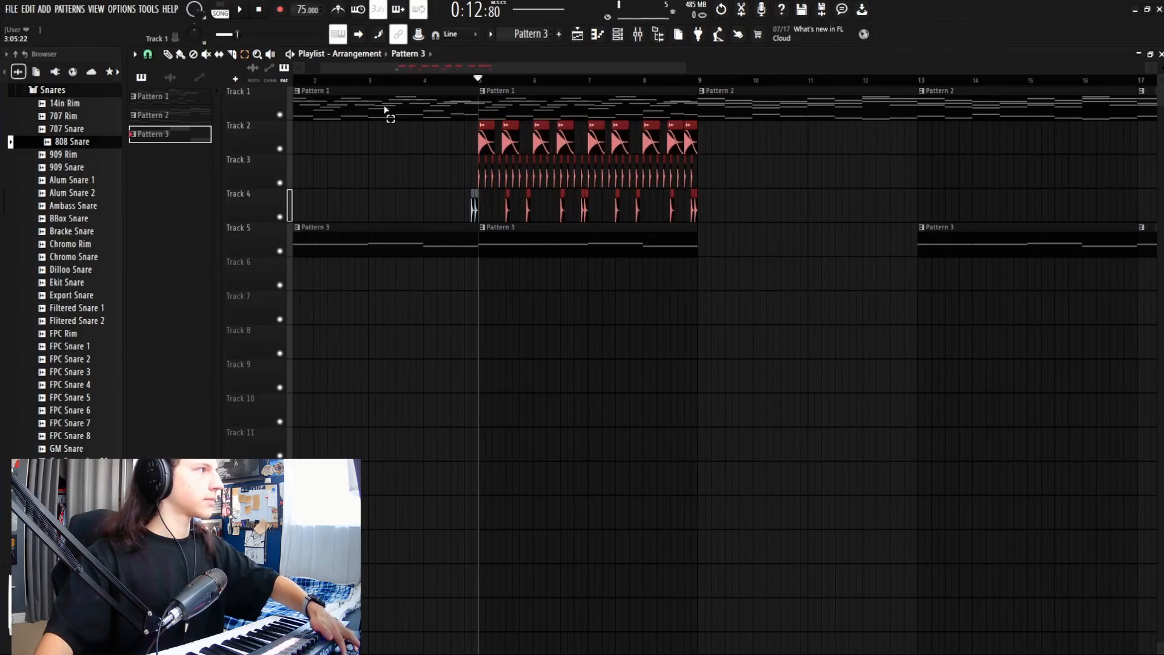
pyautogui.moveTo(686, 68); pyautogui.dragTo(584, 69)
pyautogui.moveTo(560, 69); pyautogui.dragTo(795, 78)
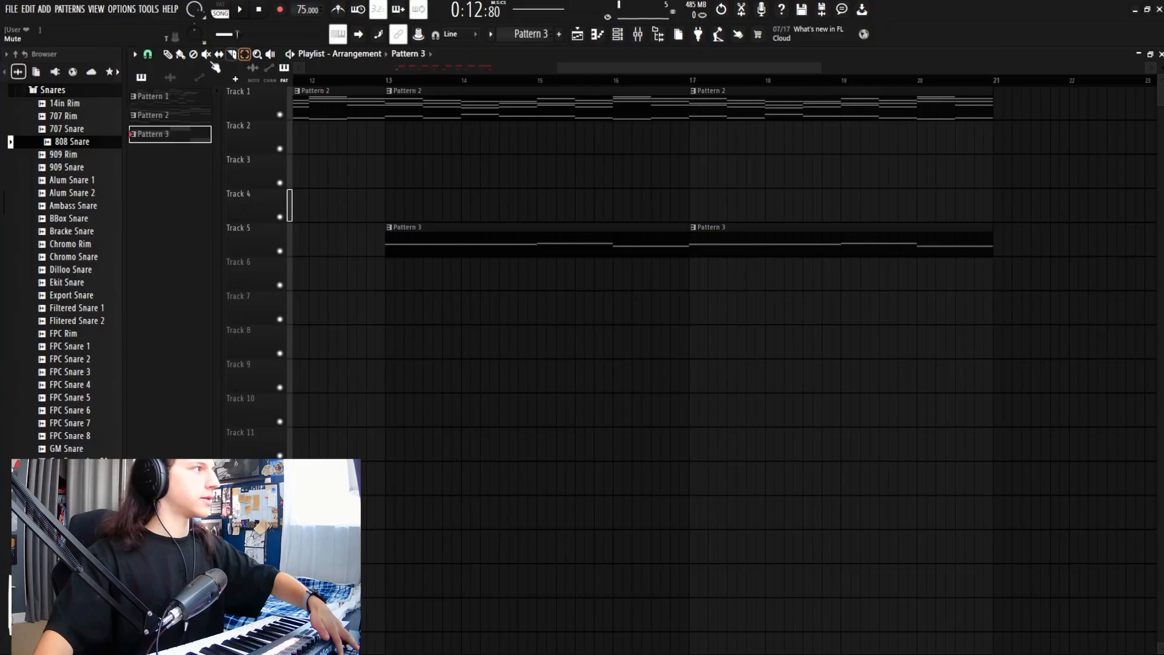
pyautogui.click(691, 80)
pyautogui.hotkey('ctrl', 'v')
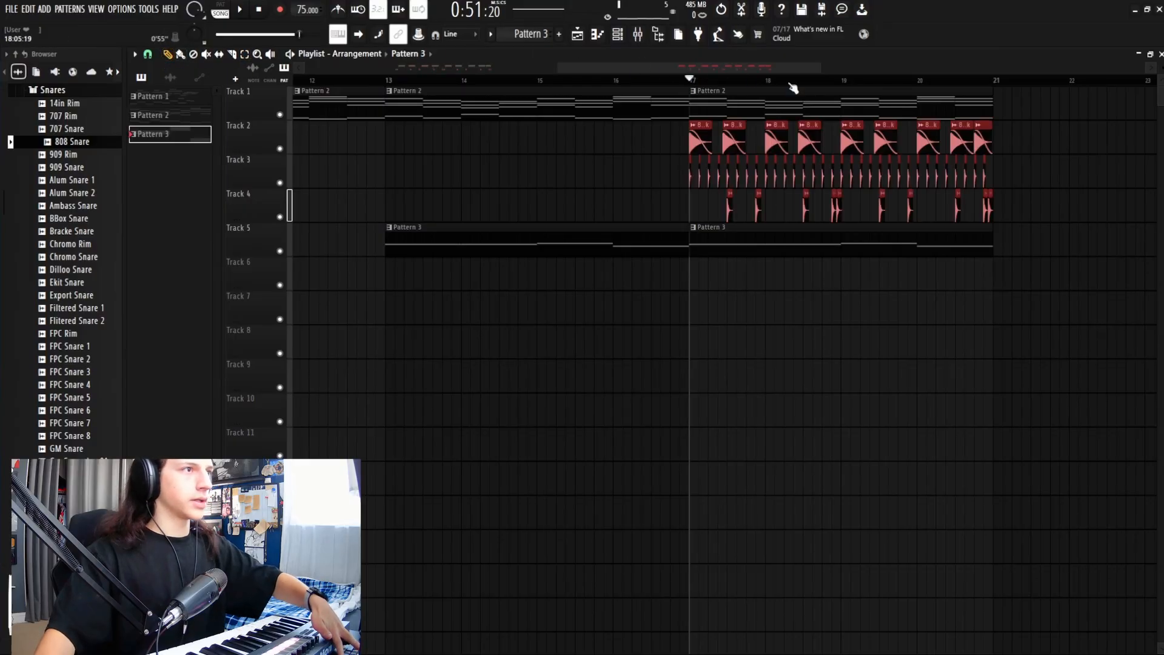
# Step: Deselect the pasted drums, remove the stray Track 3 clip and the first hi-hats in bar 17
pyautogui.moveTo(822, 69); pyautogui.dragTo(755, 71)
pyautogui.click(687, 169)
pyautogui.rightClick(728, 182)
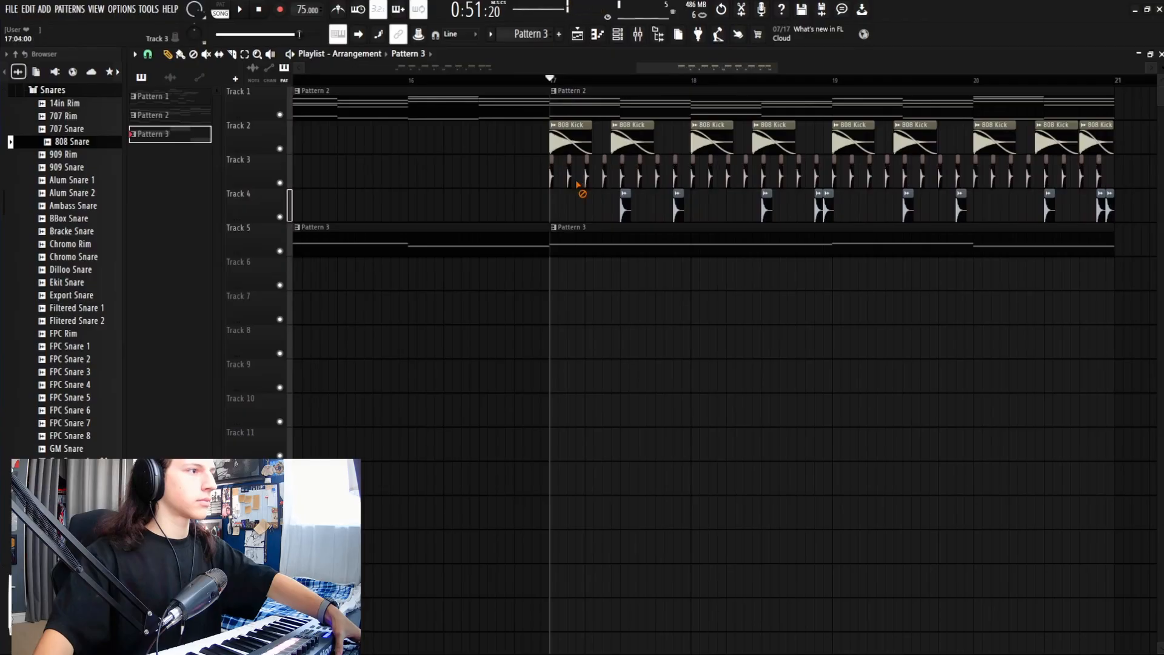
pyautogui.rightClick(571, 182)
pyautogui.press('space')
pyautogui.rightClick(605, 179)
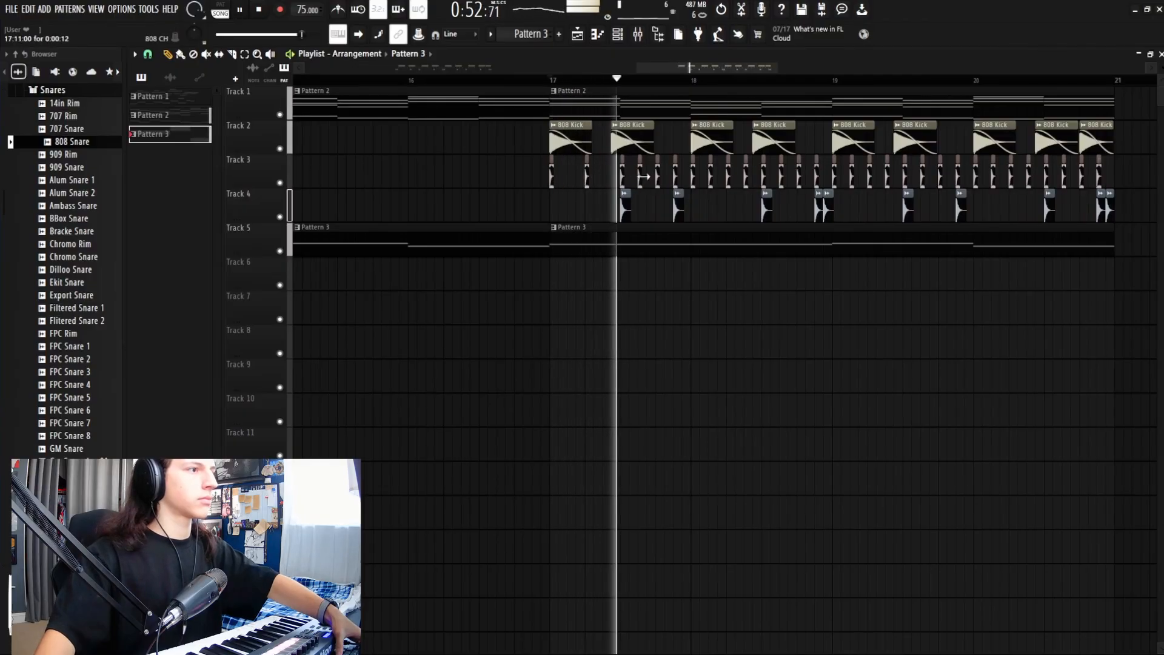
pyautogui.rightClick(641, 177)
pyautogui.press('space')
pyautogui.press('space')
pyautogui.rightClick(677, 177)
pyautogui.rightClick(712, 179)
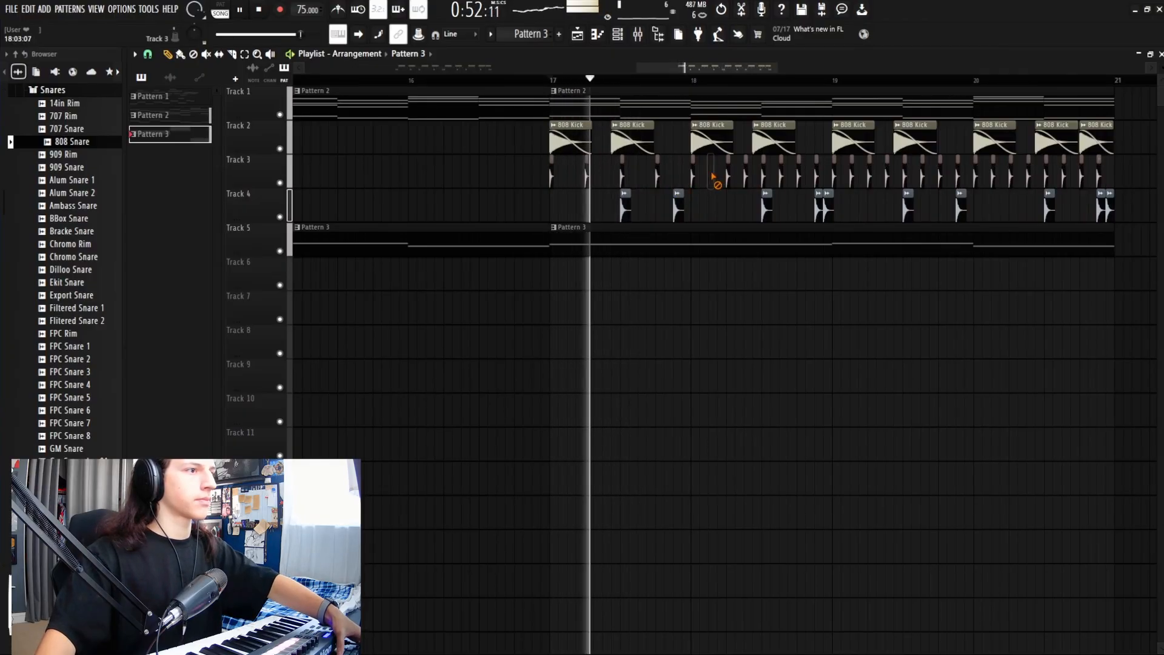
# Step: Delete the remaining extra Track 3 hi-hat clips from bar 18 to bar 20, then replay from bar 17
pyautogui.rightClick(746, 177)
pyautogui.rightClick(781, 177)
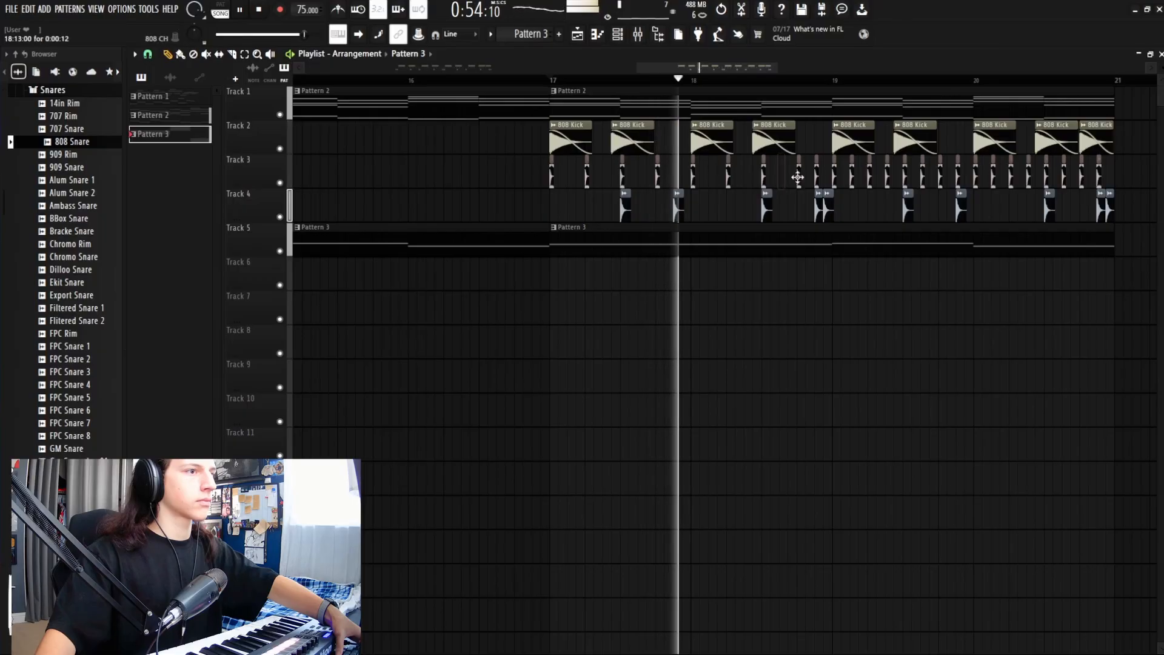
pyautogui.rightClick(817, 177)
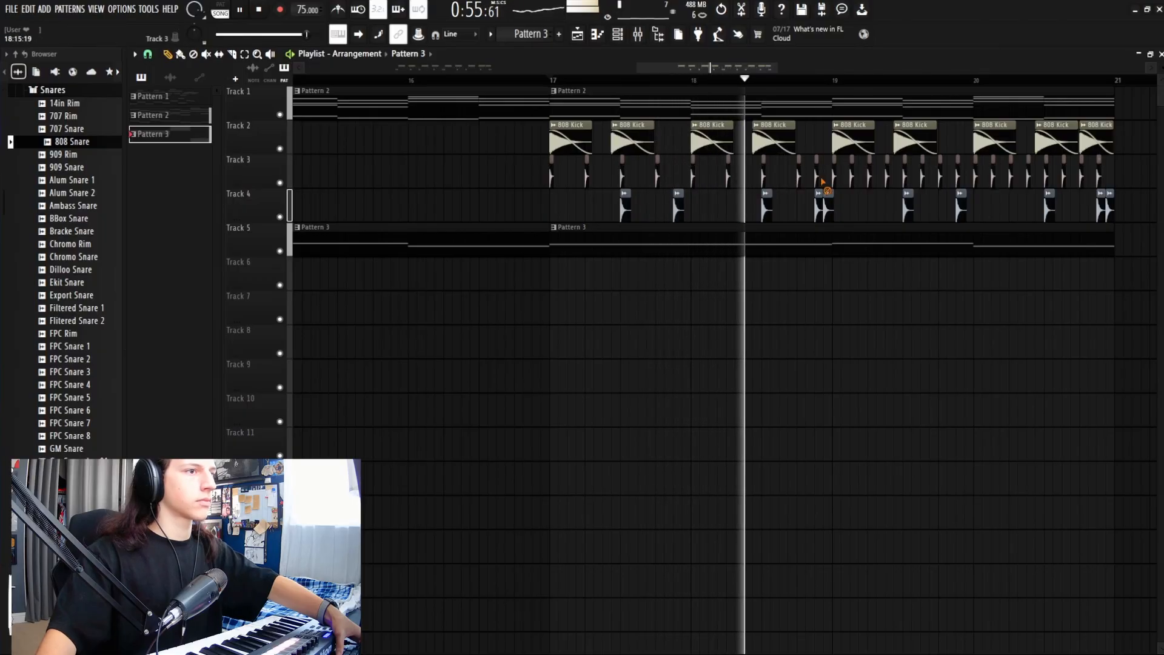
pyautogui.rightClick(852, 178)
pyautogui.rightClick(887, 177)
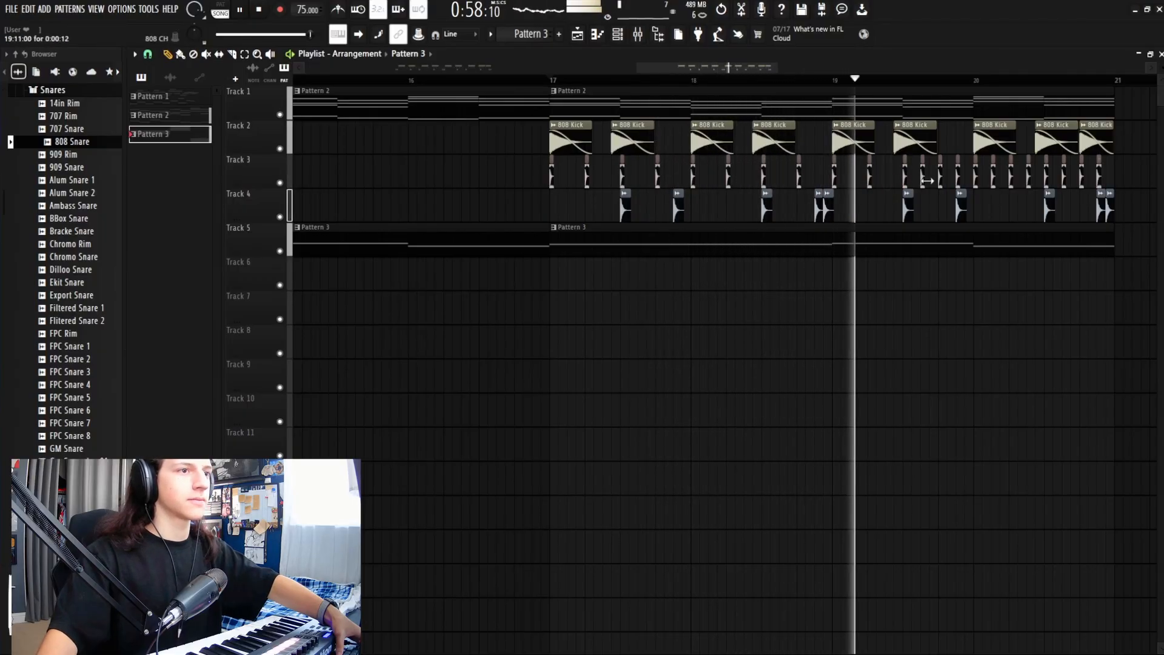
pyautogui.rightClick(923, 177)
pyautogui.rightClick(958, 177)
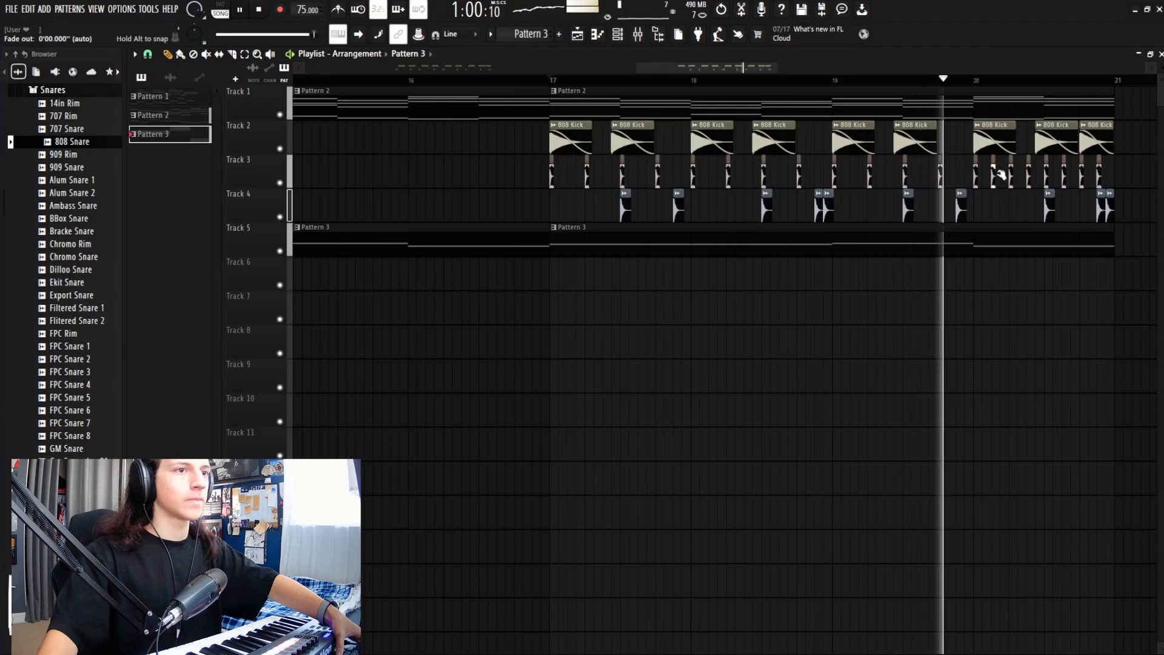
pyautogui.rightClick(995, 177)
pyautogui.rightClick(1030, 177)
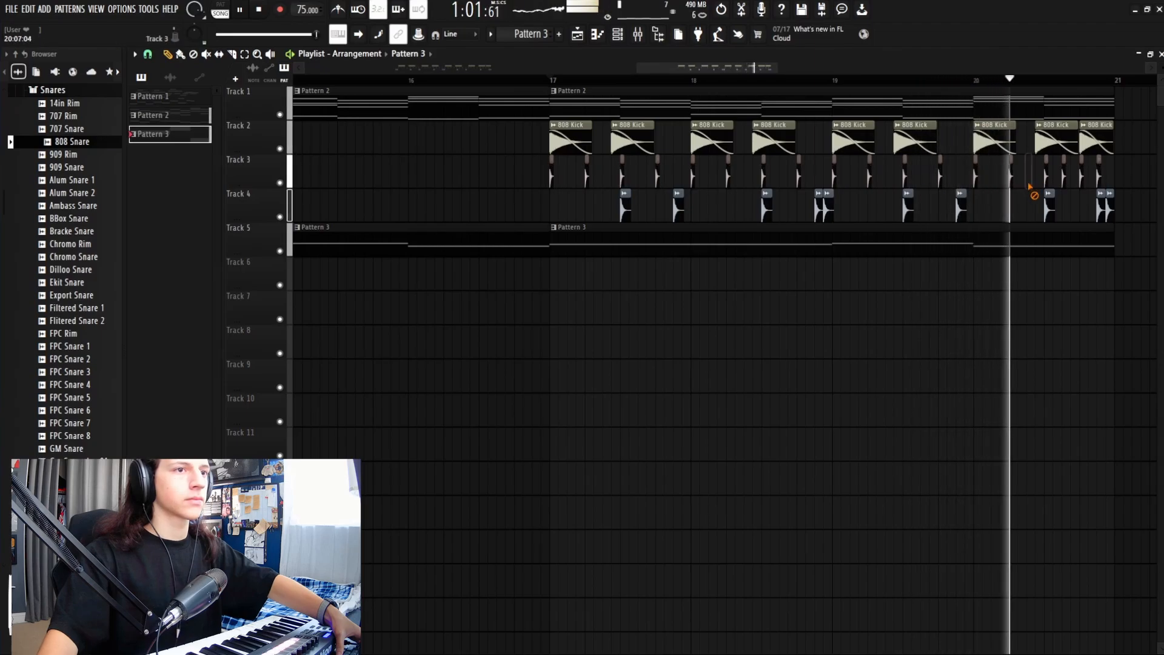
pyautogui.rightClick(1065, 177)
pyautogui.rightClick(1100, 177)
pyautogui.press('space')
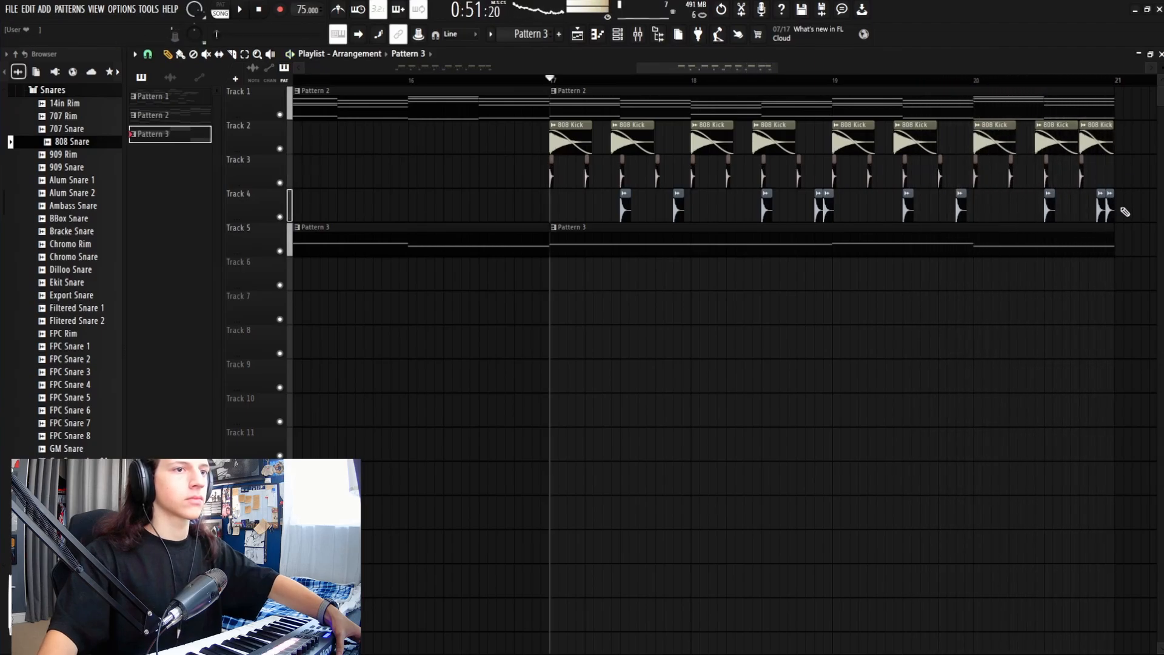
pyautogui.press('space')
# Step: Replace the second 808 Kick clip on Track 2 and shorten the first kick clip
pyautogui.moveTo(637, 134); pyautogui.dragTo(648, 134)
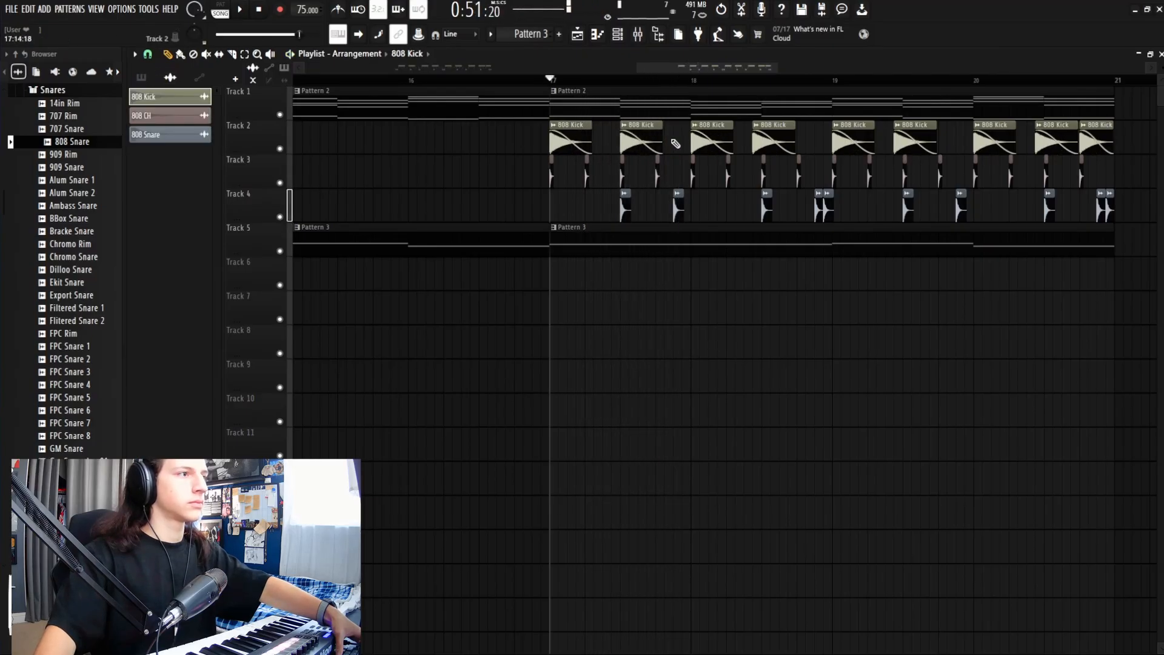
pyautogui.rightClick(628, 138)
pyautogui.click(608, 144)
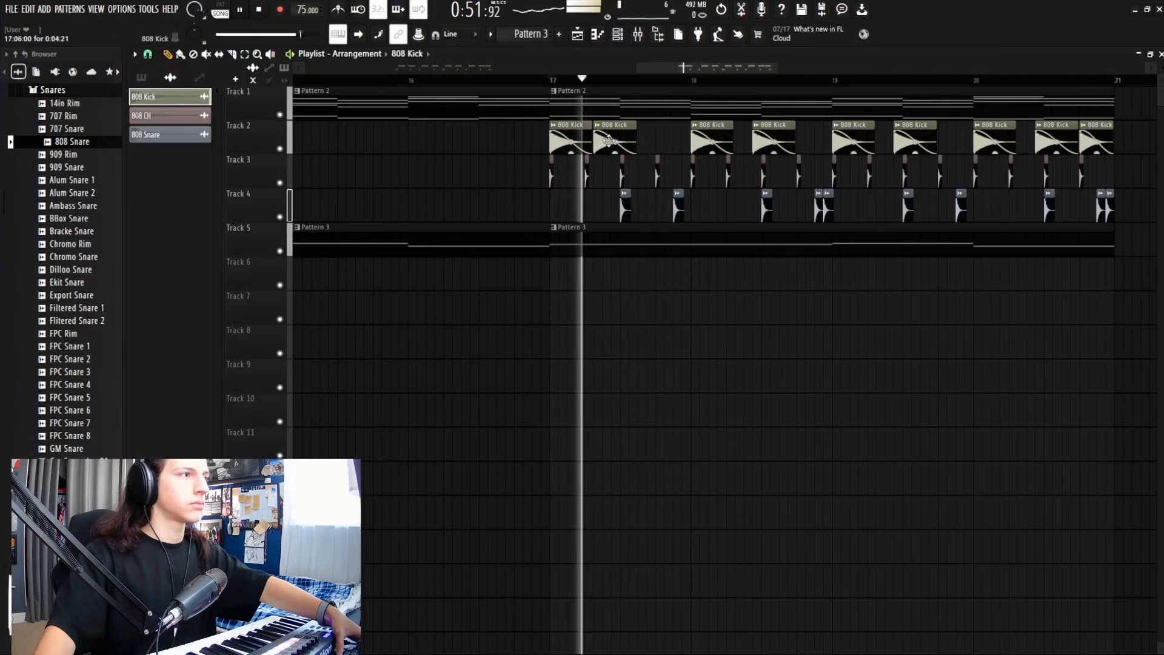
pyautogui.press('space')
pyautogui.moveTo(593, 135); pyautogui.dragTo(574, 134)
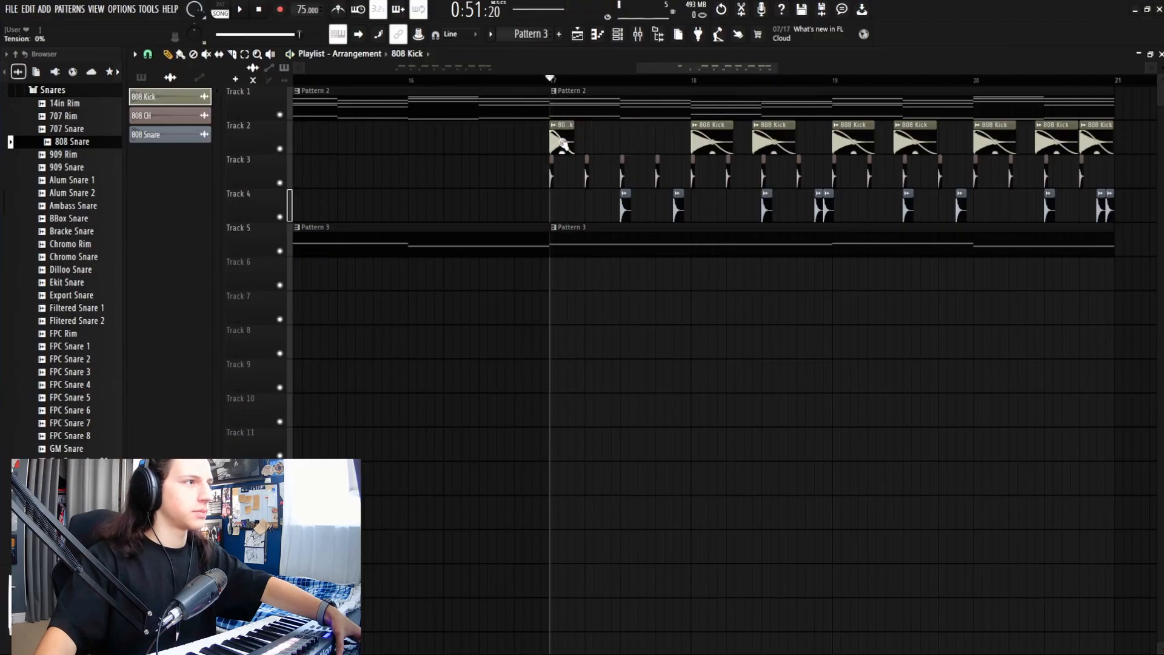
pyautogui.press('space')
# Step: Add and nudge short 808 Kick clips into a four-hit figure, removing kicks after bar 18
pyautogui.click(584, 146)
pyautogui.press('space')
pyautogui.click(616, 141)
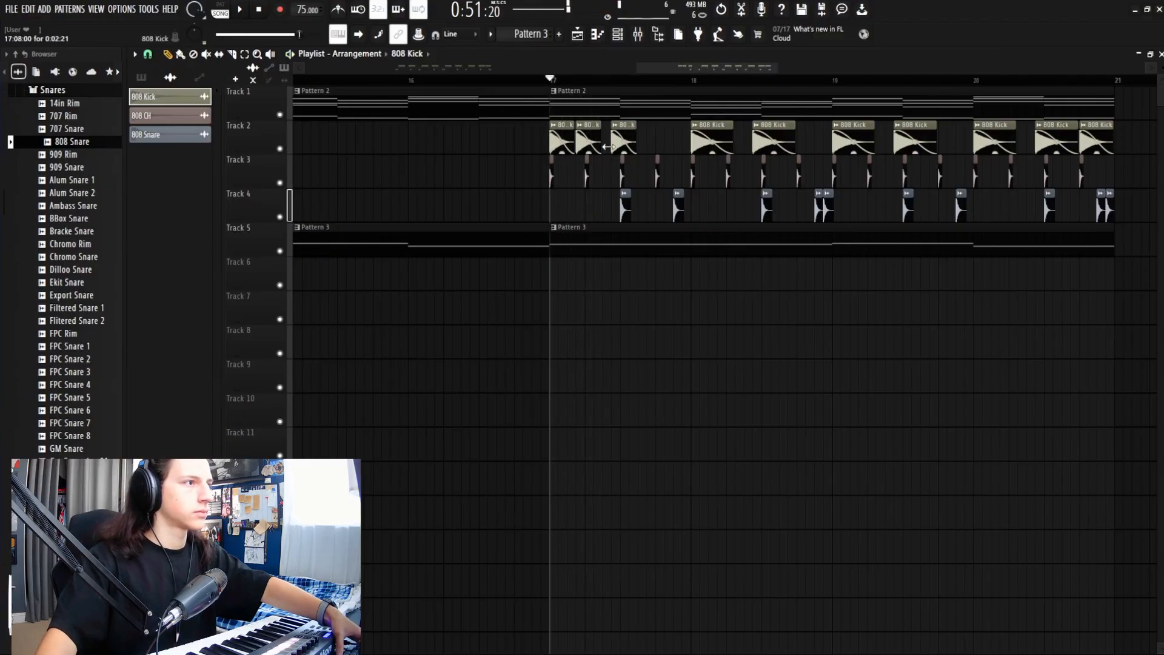
pyautogui.press('space')
pyautogui.moveTo(623, 129); pyautogui.dragTo(615, 129)
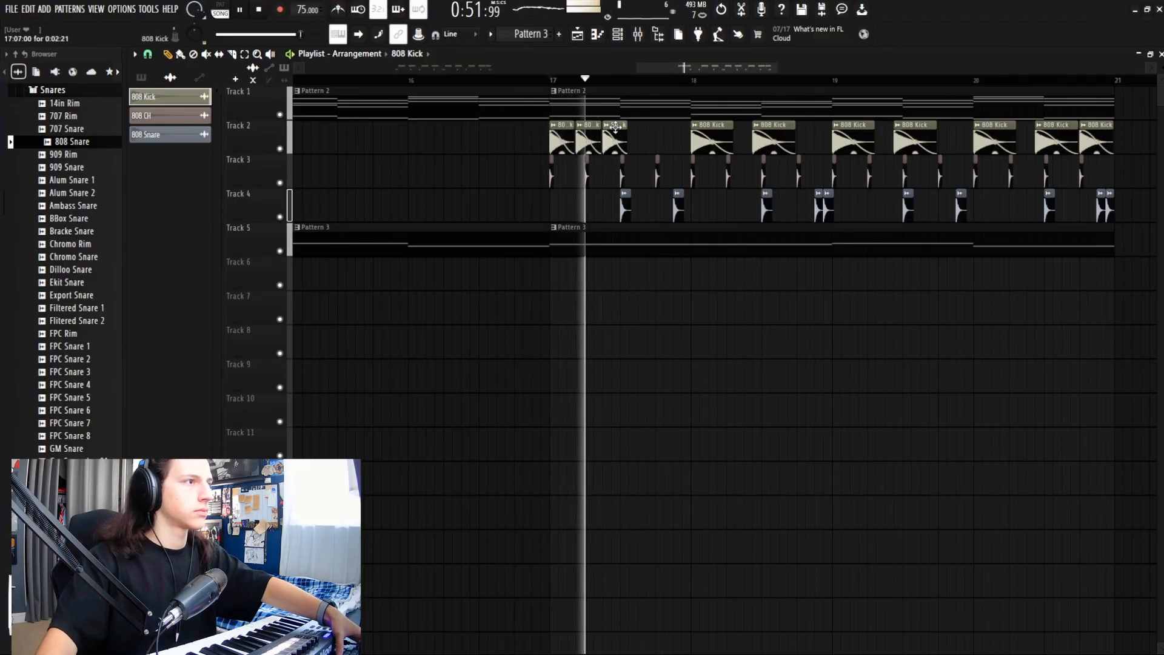
pyautogui.click(646, 144)
pyautogui.press('space')
pyautogui.press('space')
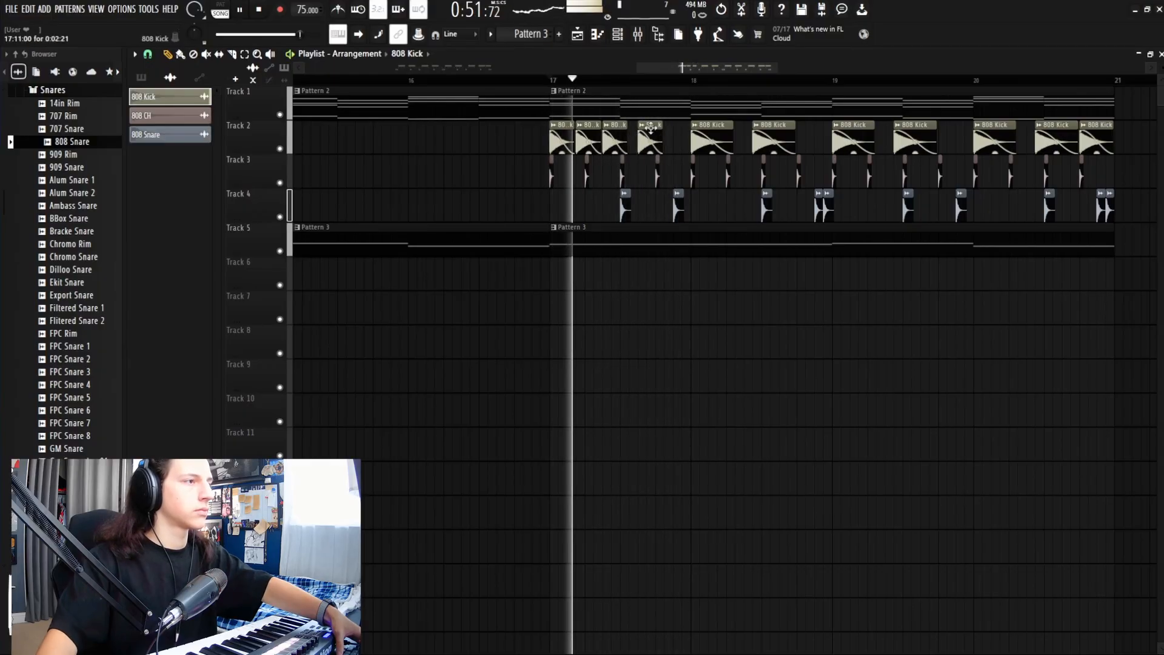
pyautogui.moveTo(649, 128); pyautogui.dragTo(657, 128)
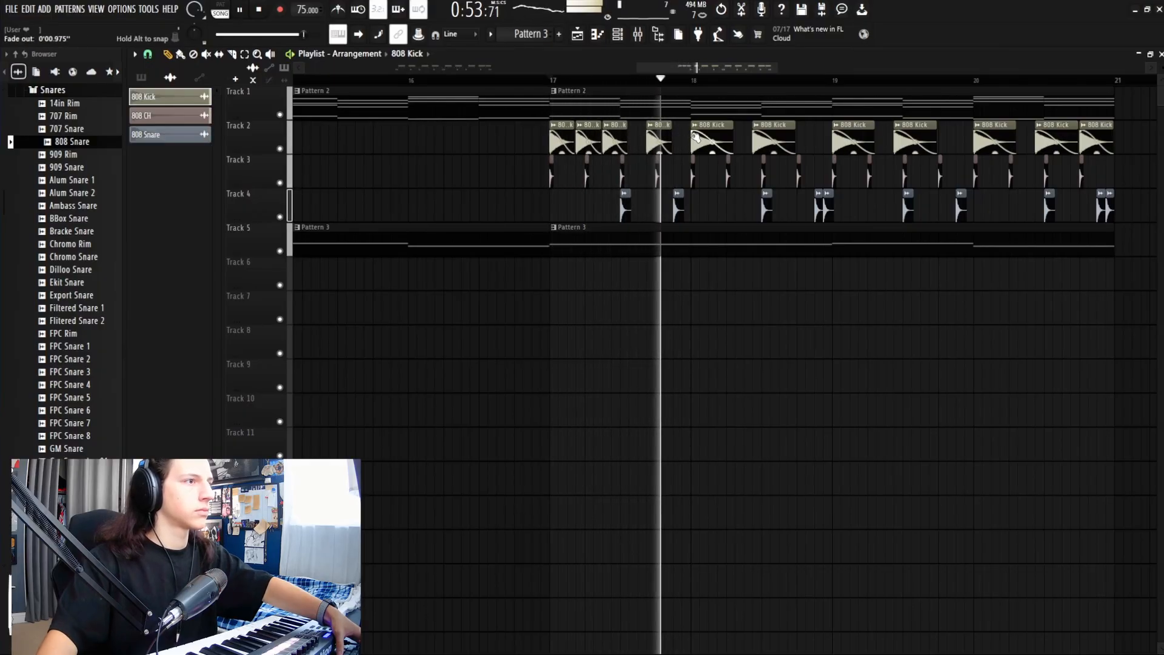
pyautogui.rightClick(714, 140)
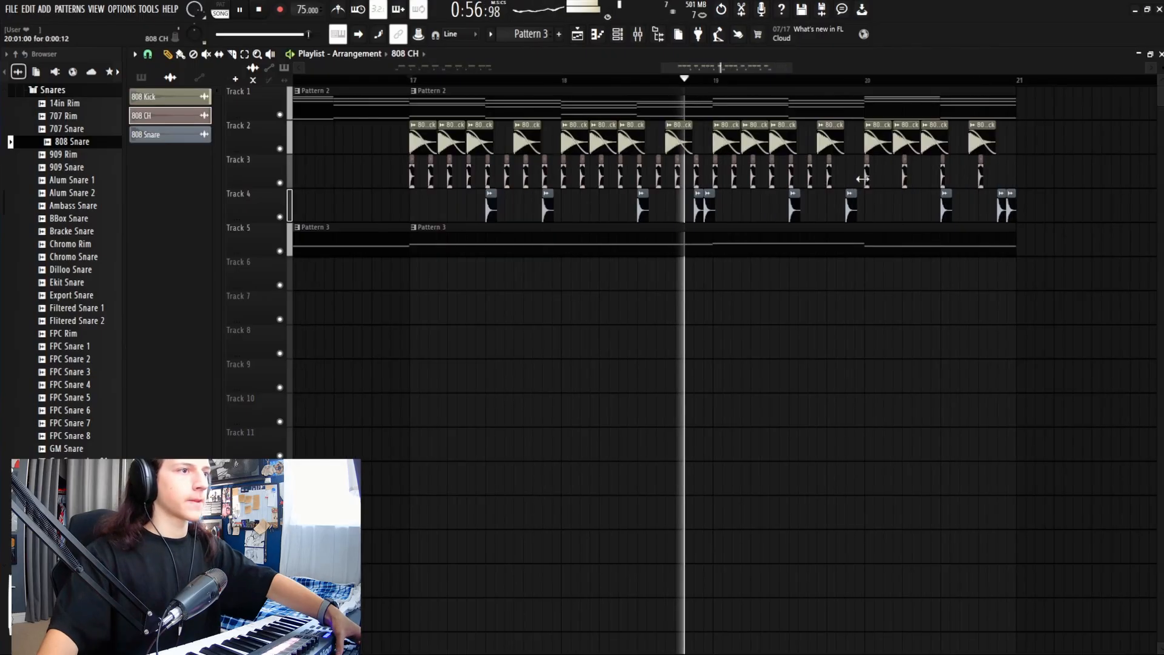
pyautogui.press('space')
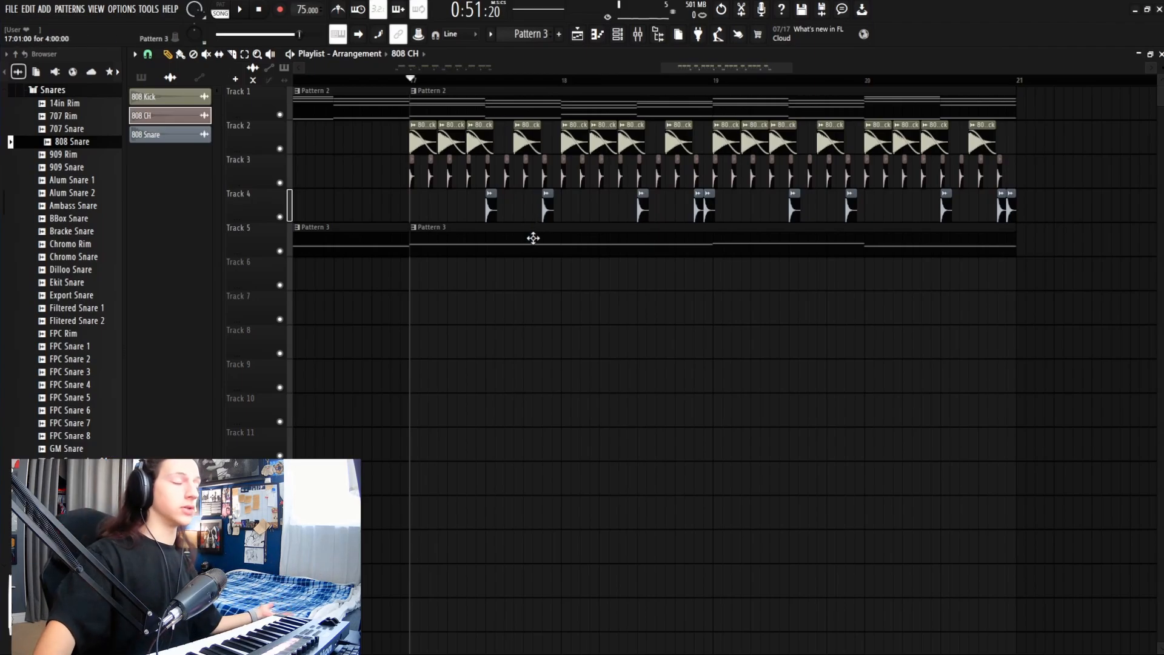
# Step: Collapse the Snares folder and show the pattern list in the picker panel
pyautogui.click(51, 91)
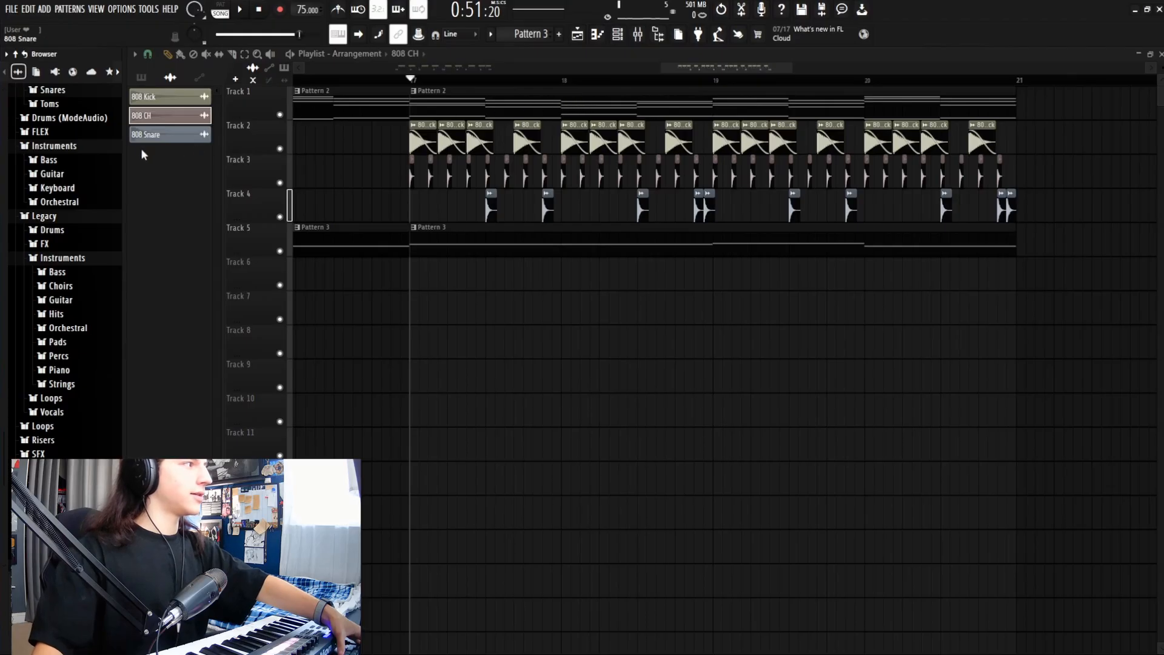
pyautogui.click(142, 78)
# Step: Clone the piano pattern, clear its copied notes and begin a new melody from G#4
pyautogui.hotkey('ctrl', 'shift', 'c')
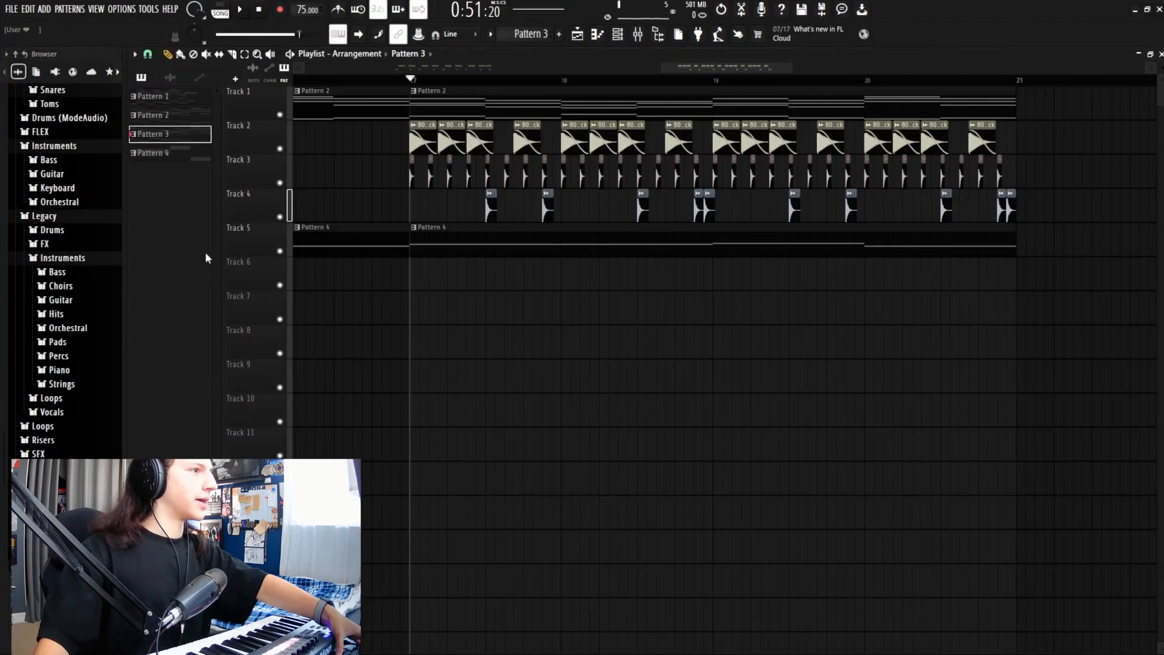
pyautogui.doubleClick(178, 134)
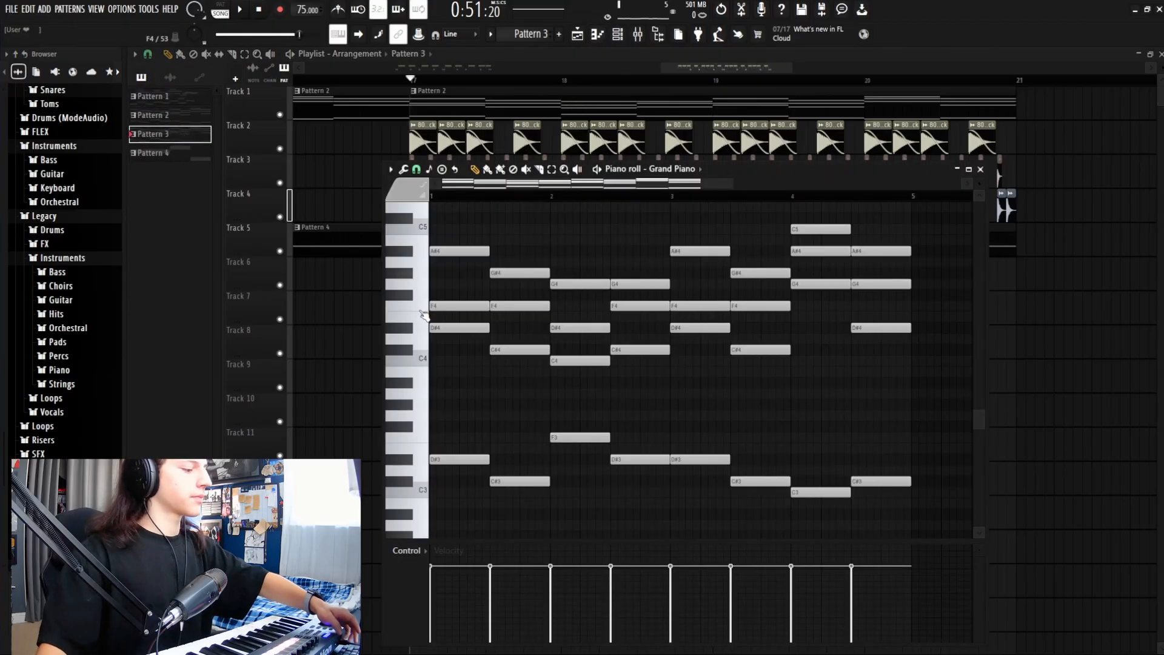
pyautogui.hotkey('ctrl', 'a')
pyautogui.press('Delete')
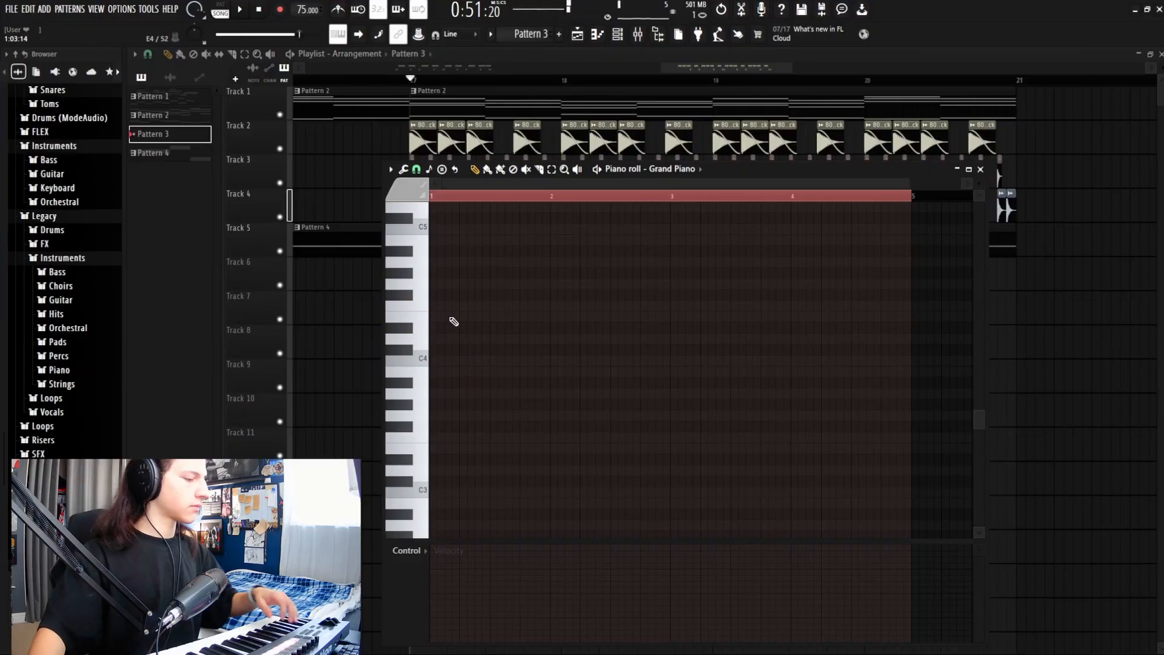
pyautogui.moveTo(437, 309); pyautogui.dragTo(427, 269)
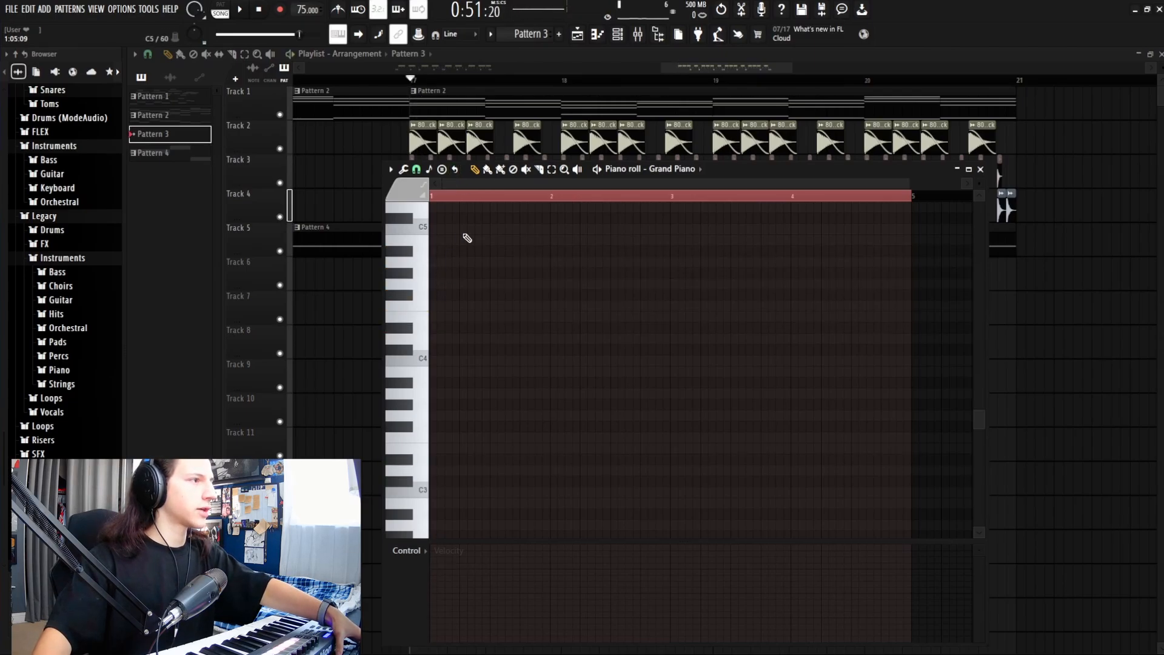
pyautogui.press('space')
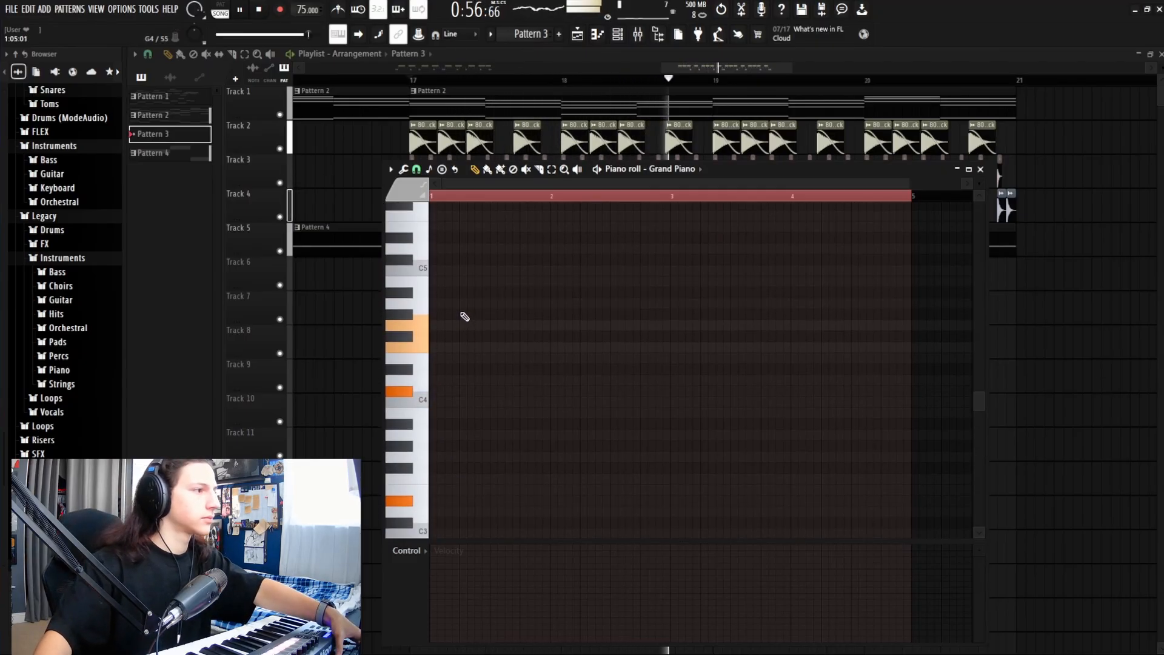
# Step: Place the new Pattern 3 as a clip on Track 6 at bar 17
pyautogui.scroll(3, 439, 240)
pyautogui.press('space')
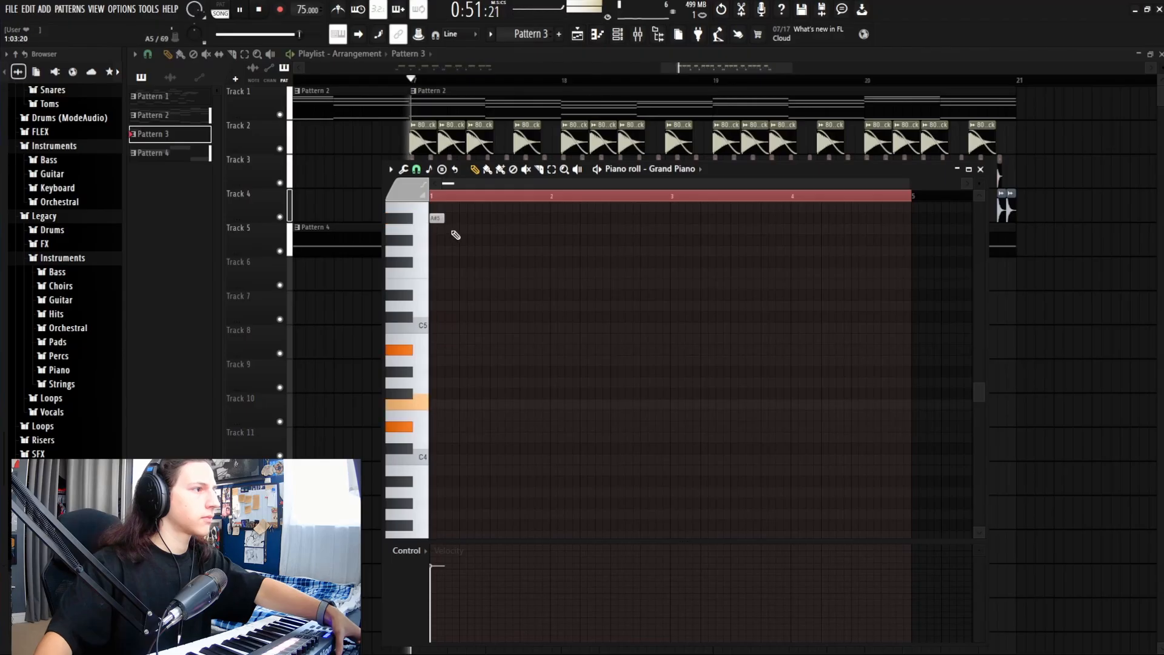
pyautogui.scroll(2, 450, 243)
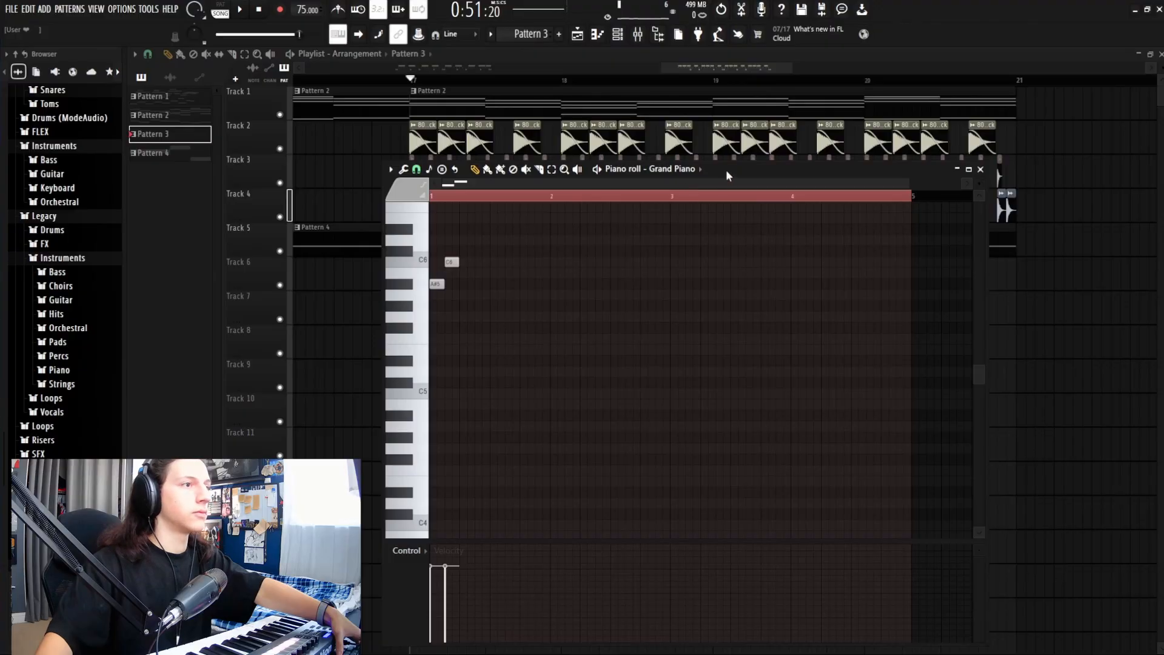
pyautogui.moveTo(728, 175); pyautogui.dragTo(762, 354)
pyautogui.moveTo(450, 280); pyautogui.dragTo(426, 281)
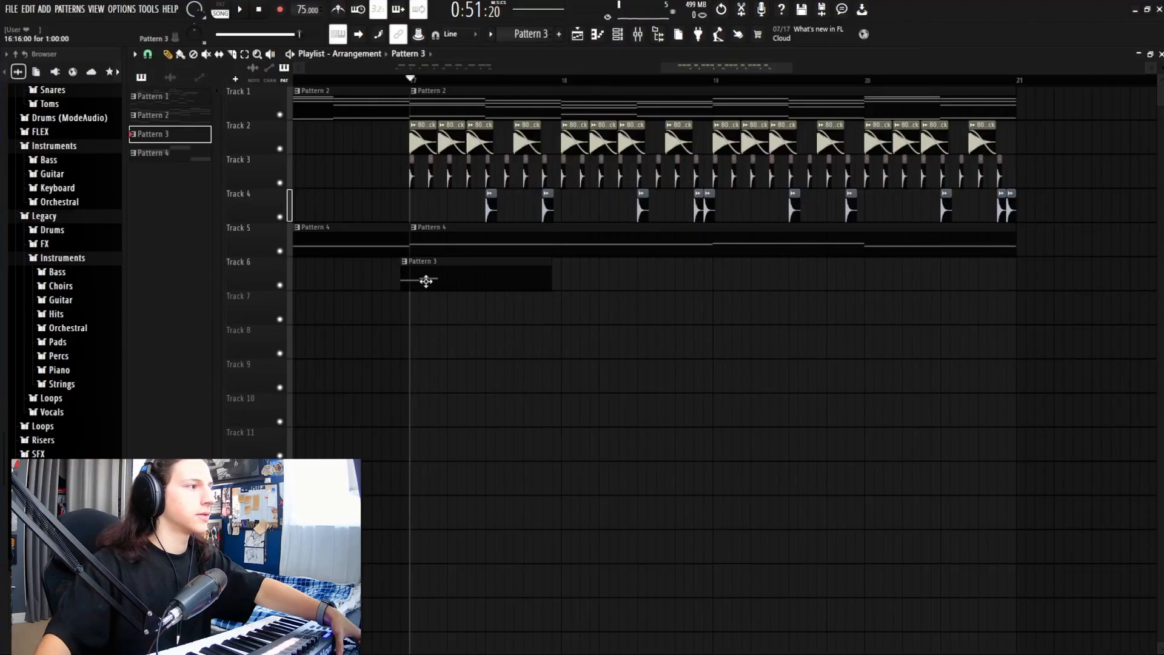
# Step: Open Pattern 3 from its Track 6 clip, enlarge the piano roll and audition the melody
pyautogui.doubleClick(464, 273)
pyautogui.press('space')
pyautogui.moveTo(752, 339); pyautogui.dragTo(728, 233)
pyautogui.press('space')
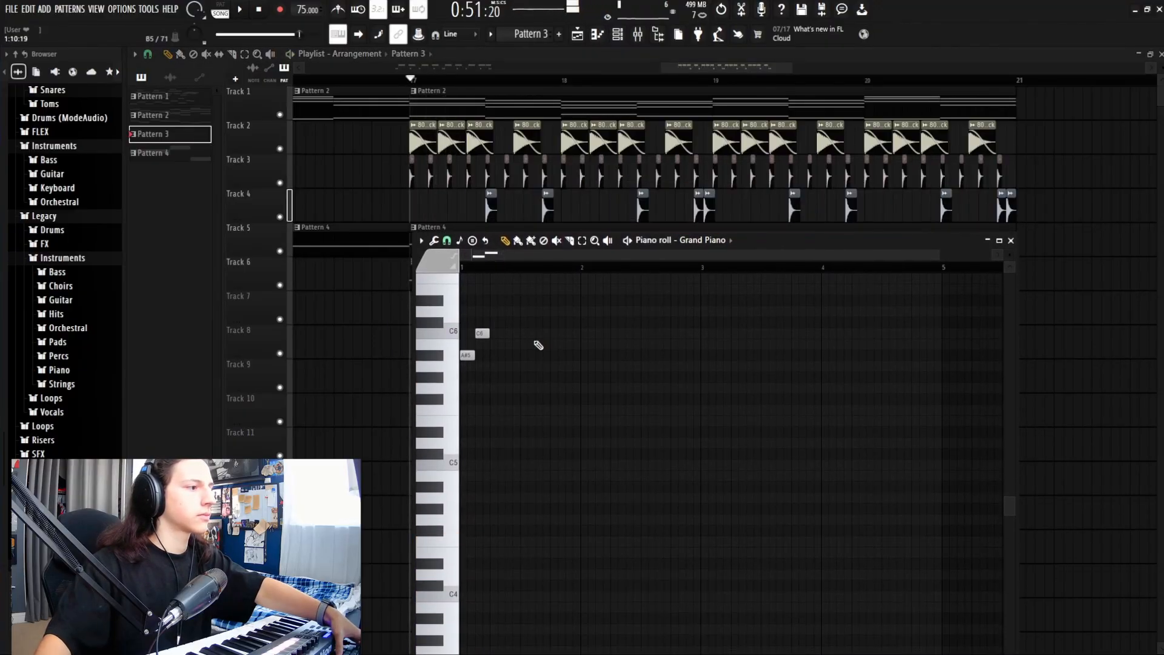
pyautogui.moveTo(818, 240); pyautogui.dragTo(782, 143)
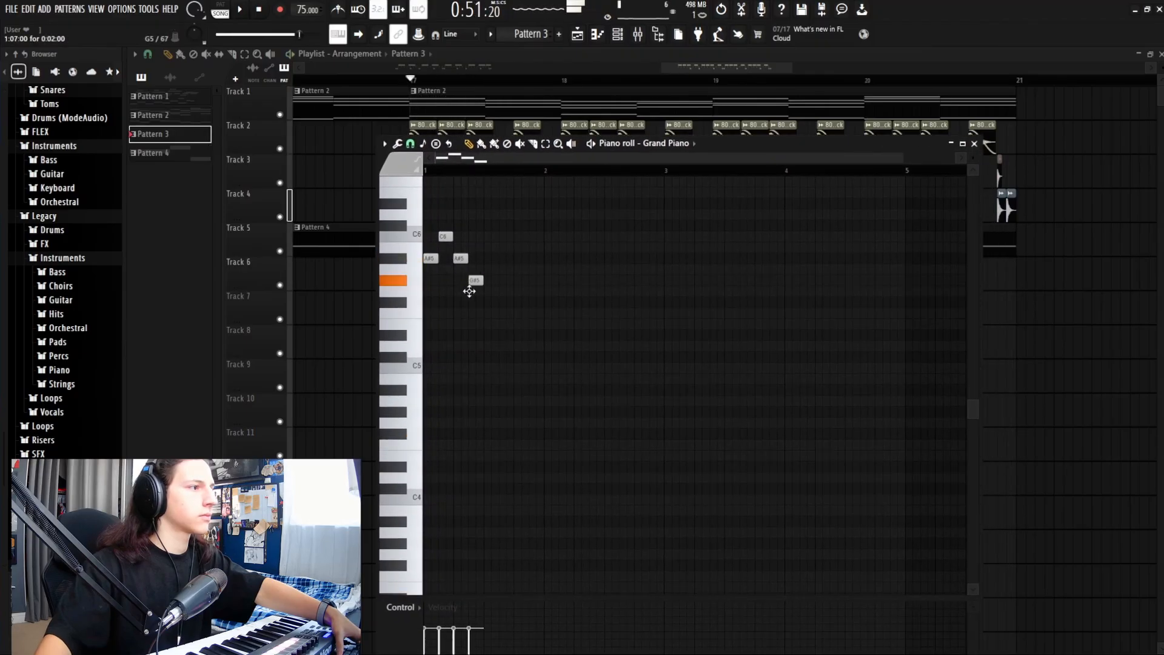
pyautogui.press('space')
pyautogui.press('space')
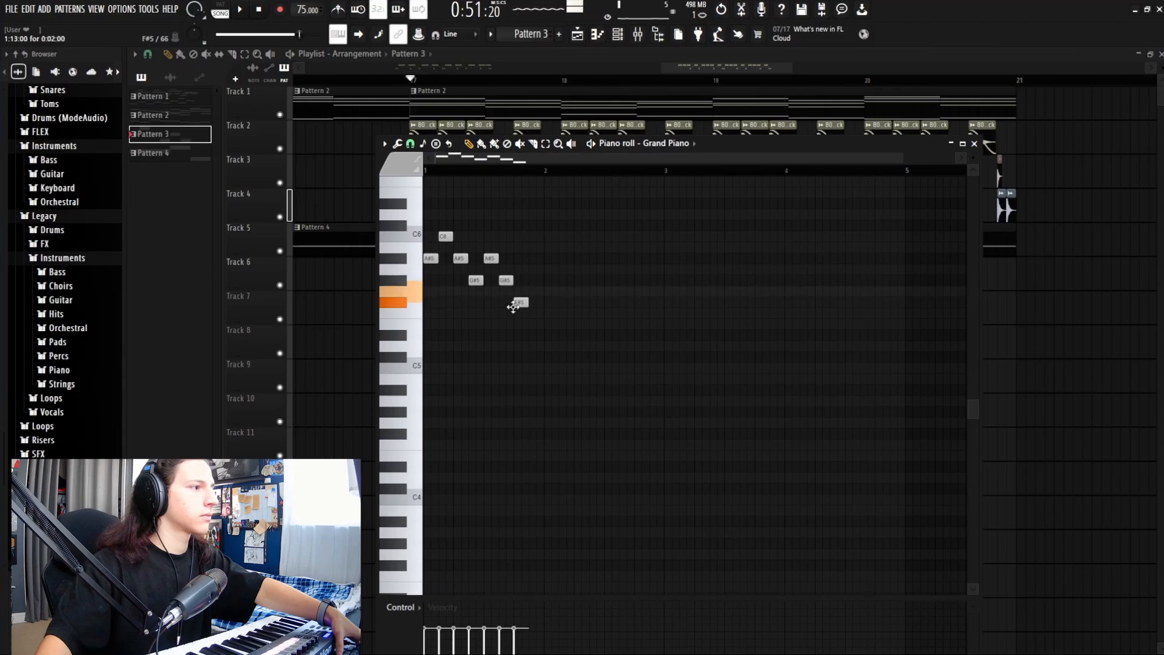
pyautogui.press('space')
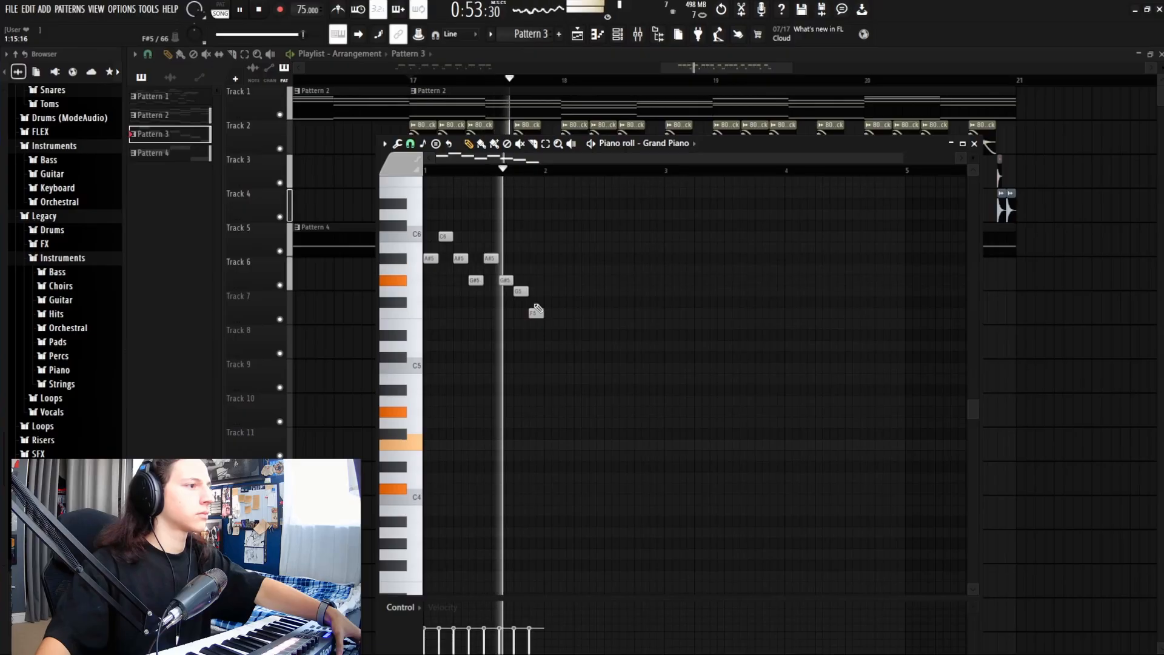
pyautogui.press('space')
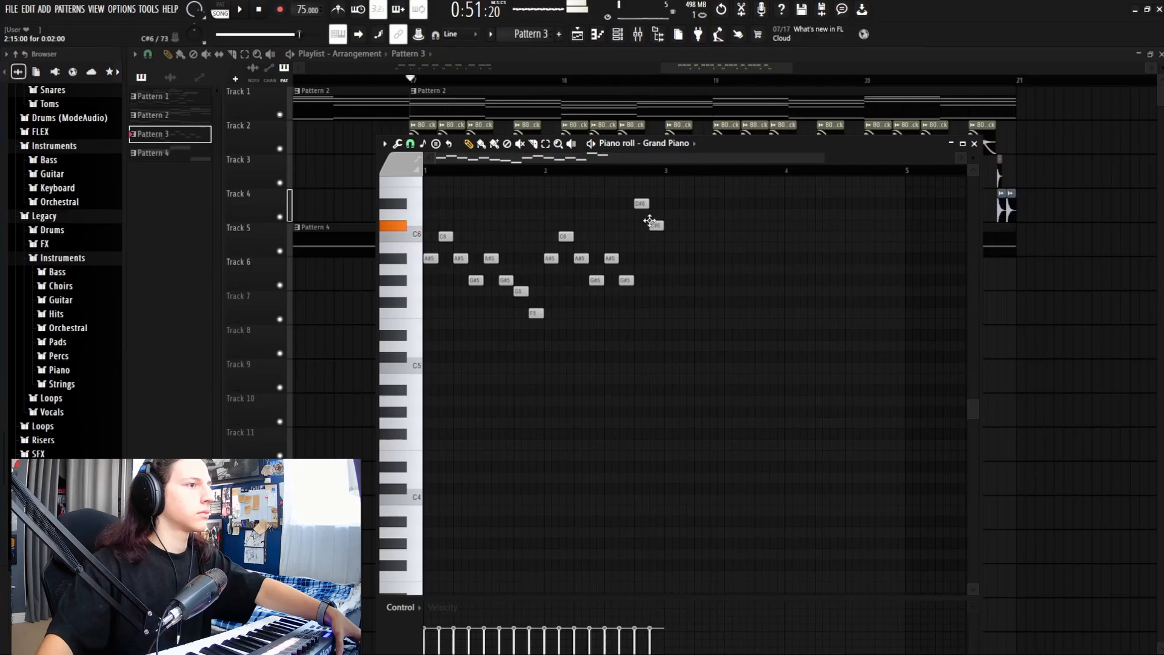
pyautogui.press('space')
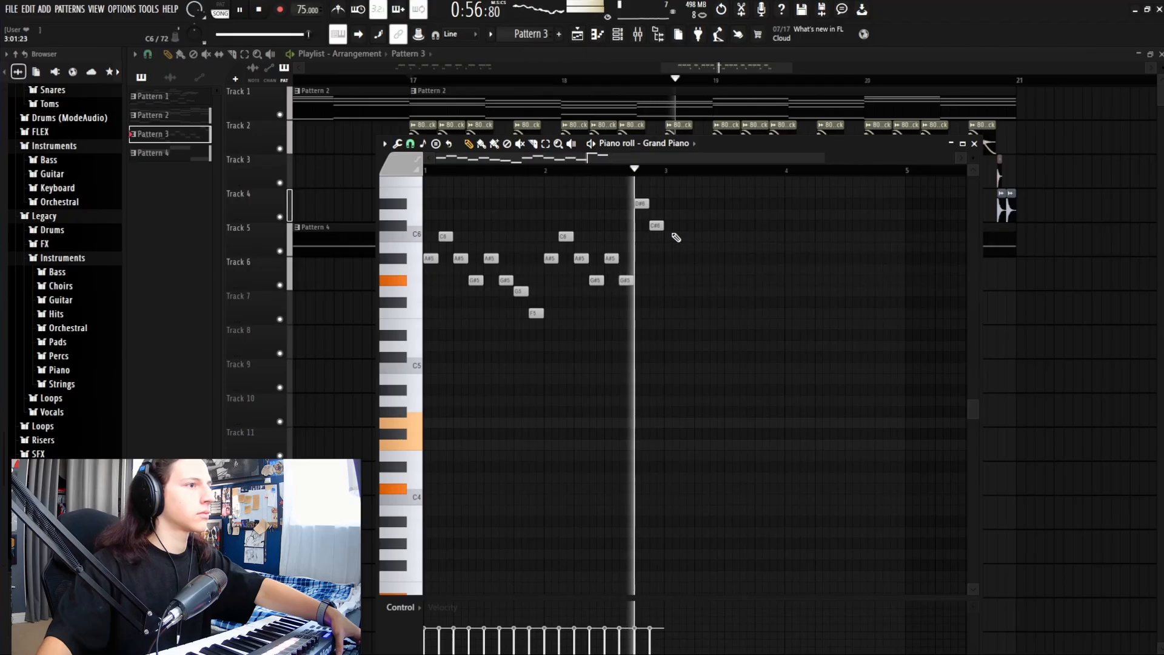
pyautogui.press('space')
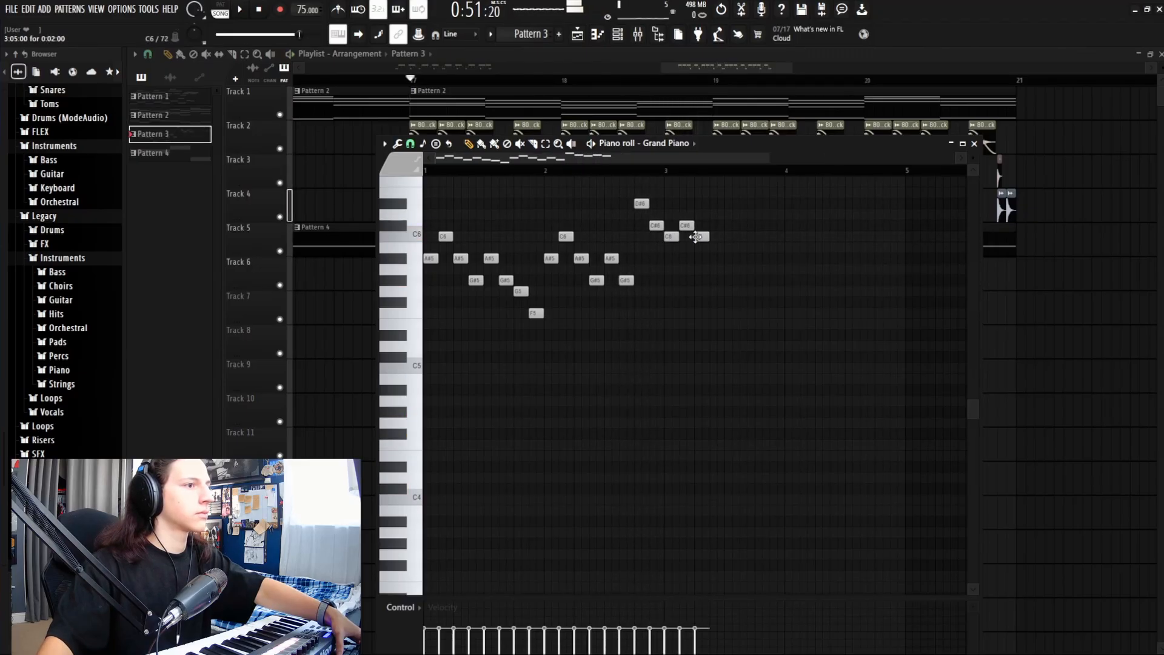
# Step: Finish the melody with C6 and A#5 notes, play it back and close the piano roll
pyautogui.click(732, 236)
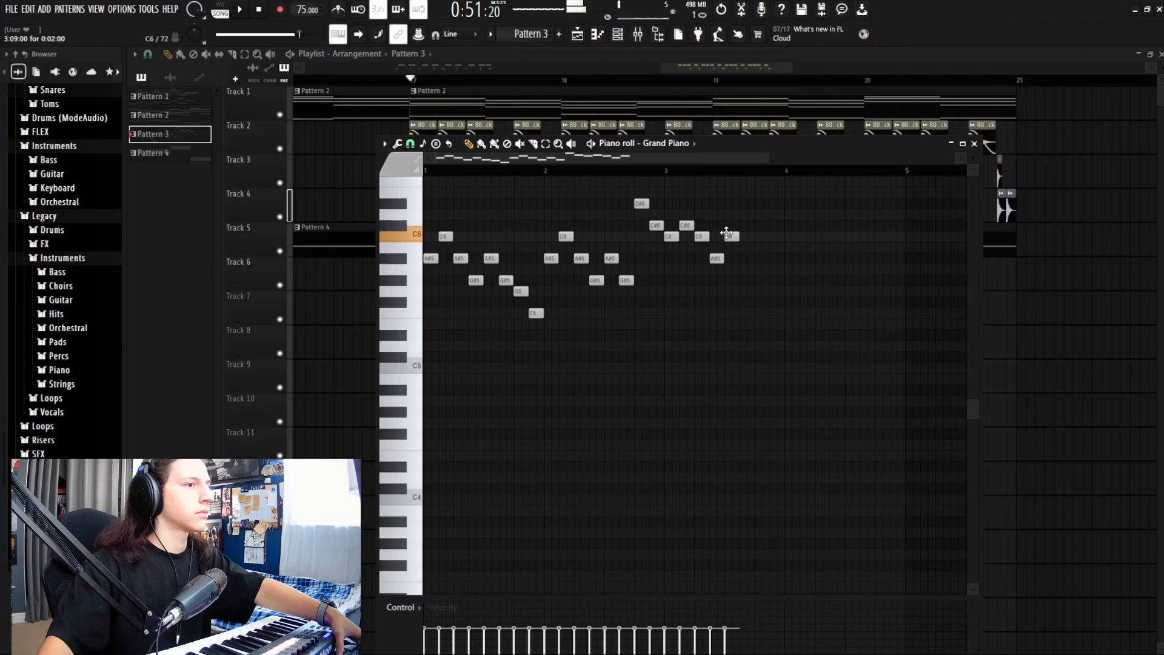
pyautogui.click(746, 258)
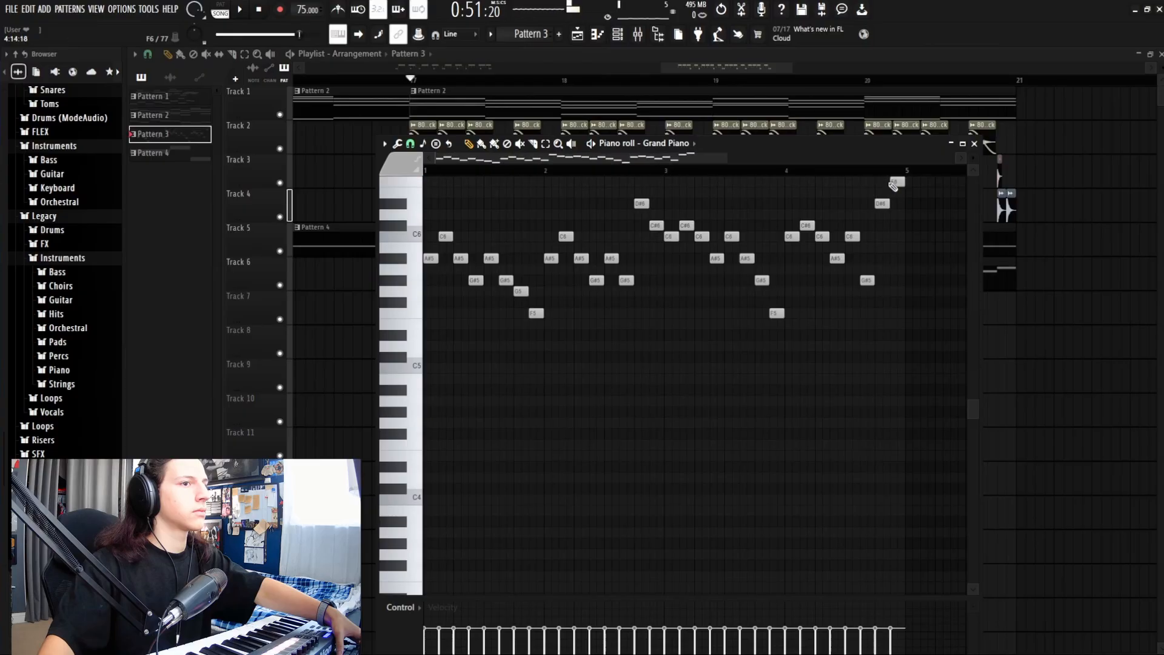
pyautogui.press('space')
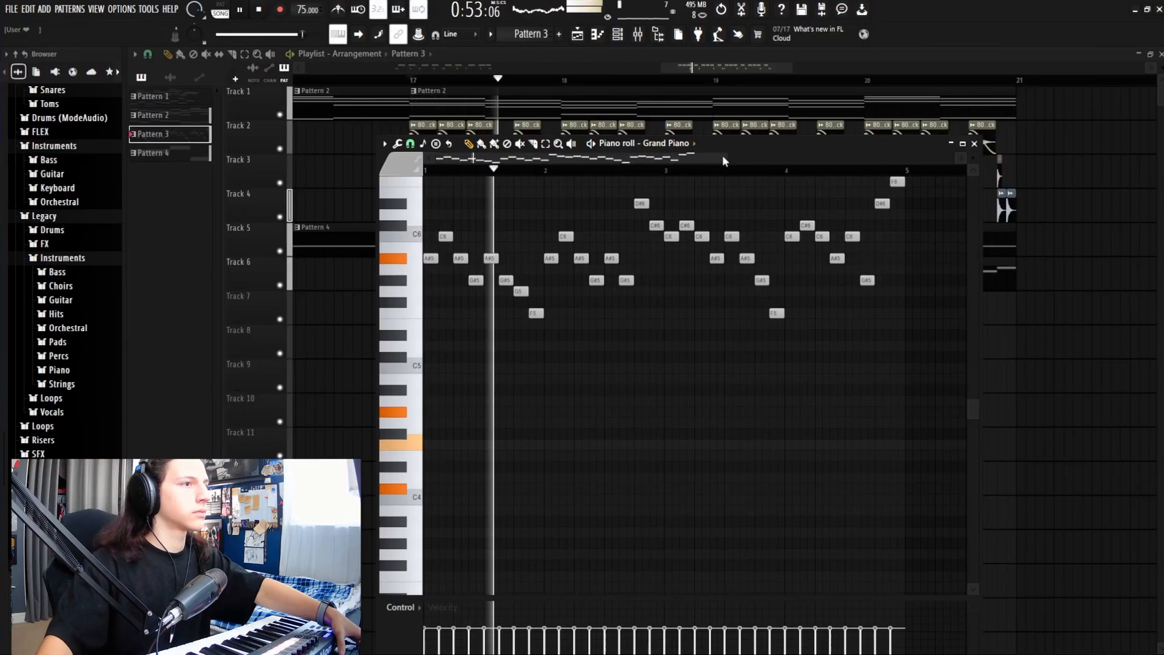
pyautogui.moveTo(731, 158); pyautogui.dragTo(771, 164)
pyautogui.scroll(2, 733, 290)
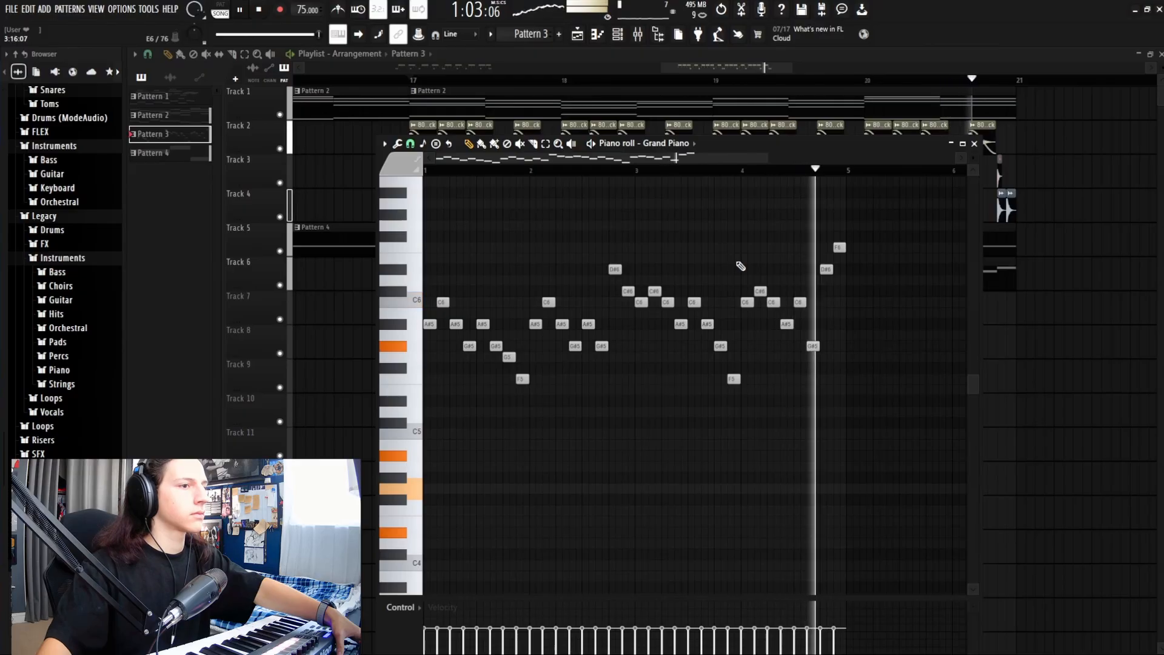
pyautogui.press('space')
pyautogui.click(975, 143)
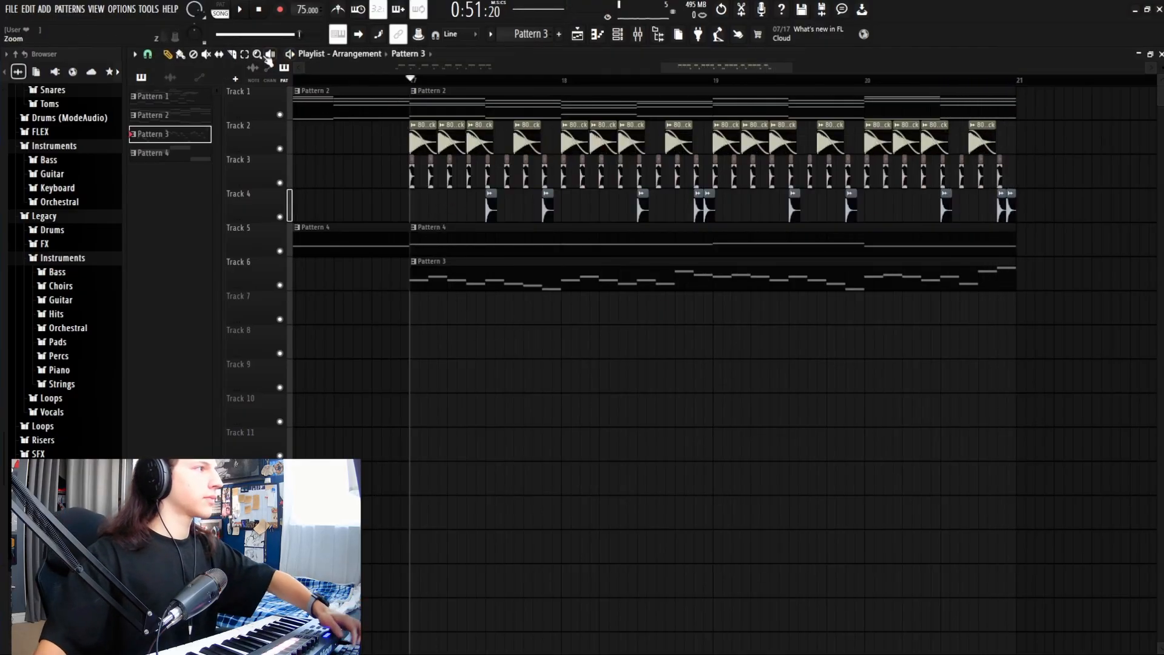
# Step: Select every clip from bar 17 onward and duplicate them with Ctrl+B into bars 21–25
pyautogui.moveTo(1062, 288); pyautogui.dragTo(402, 78)
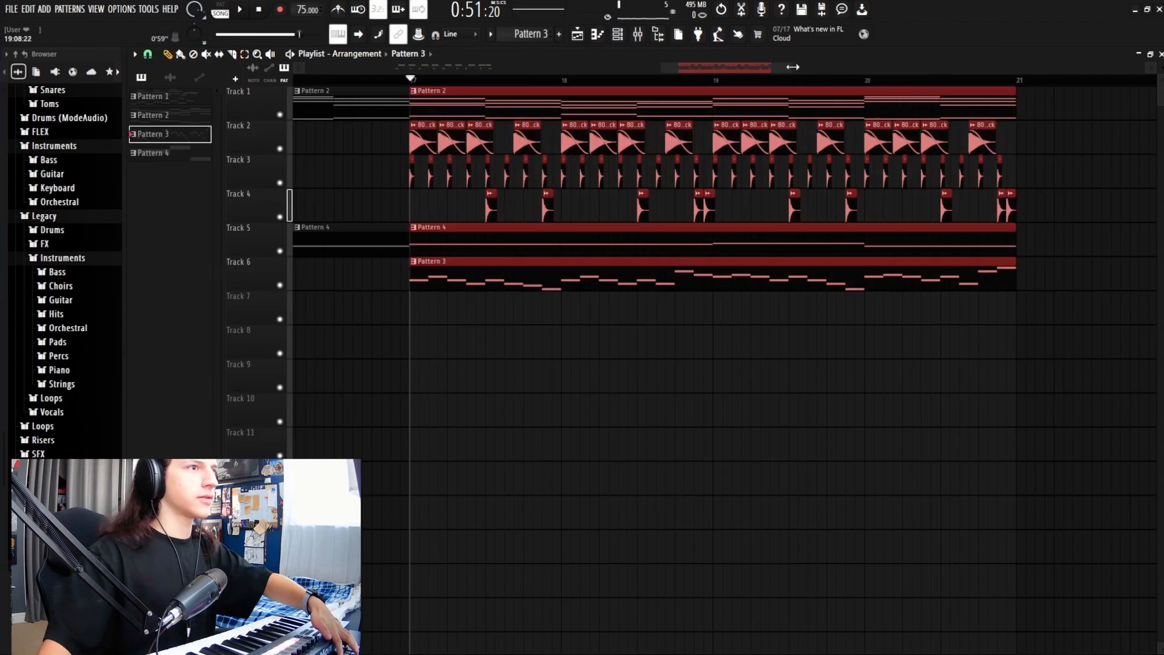
pyautogui.moveTo(793, 67); pyautogui.dragTo(886, 99)
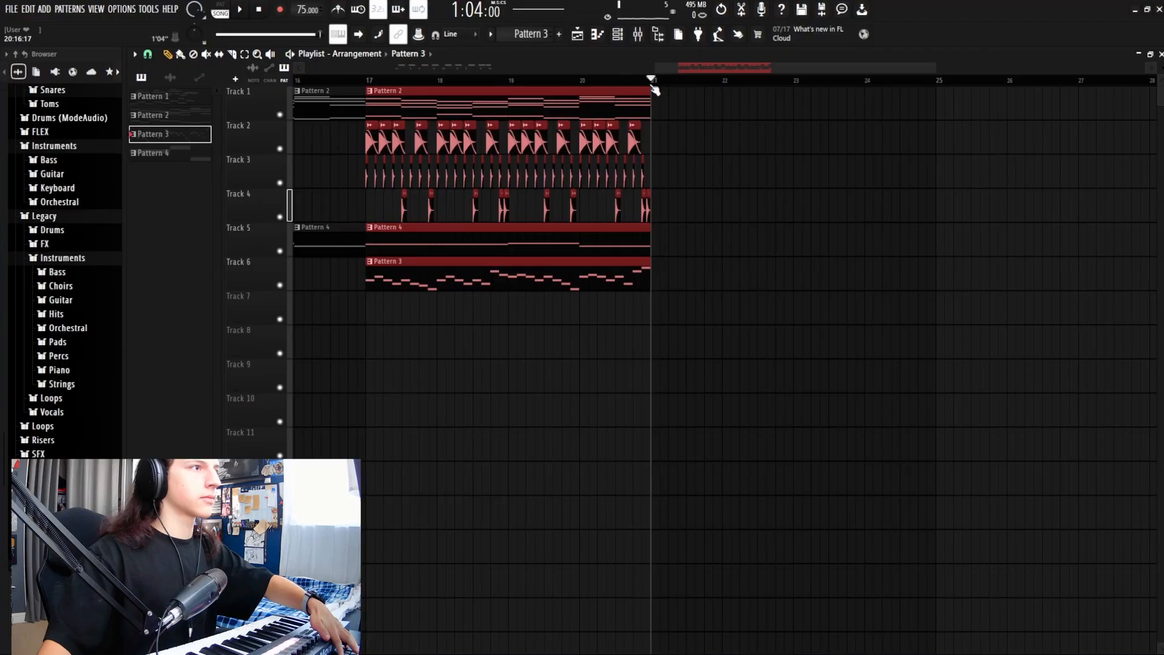
pyautogui.hotkey('ctrl', 'b')
pyautogui.press('space')
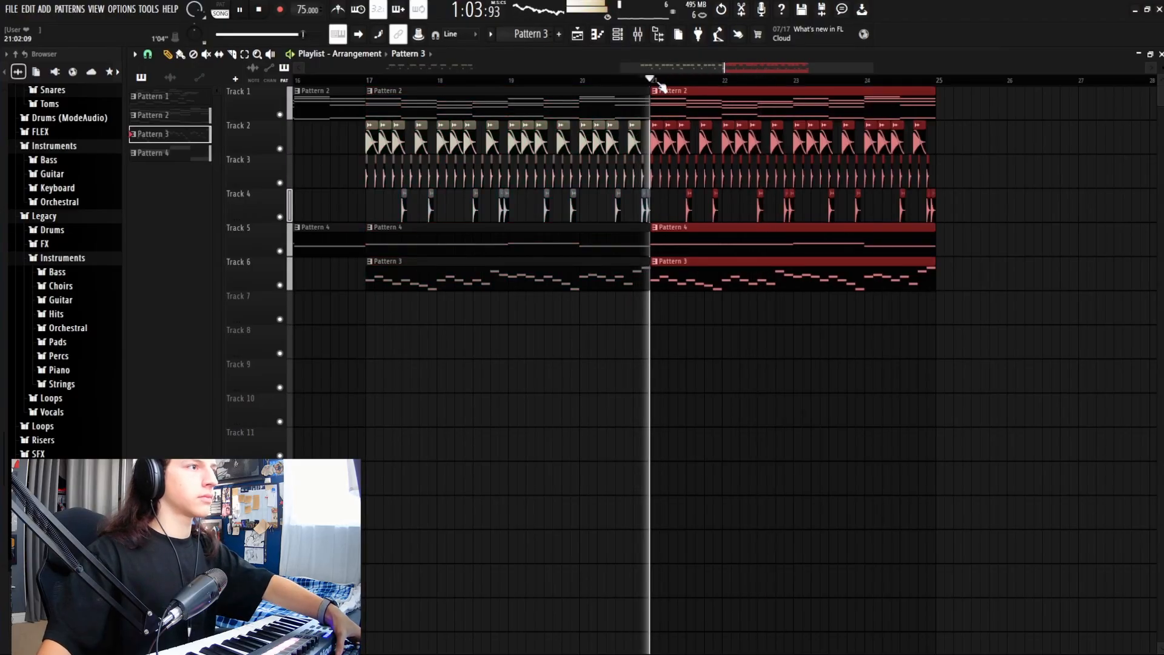
pyautogui.scroll(-2, 661, 85)
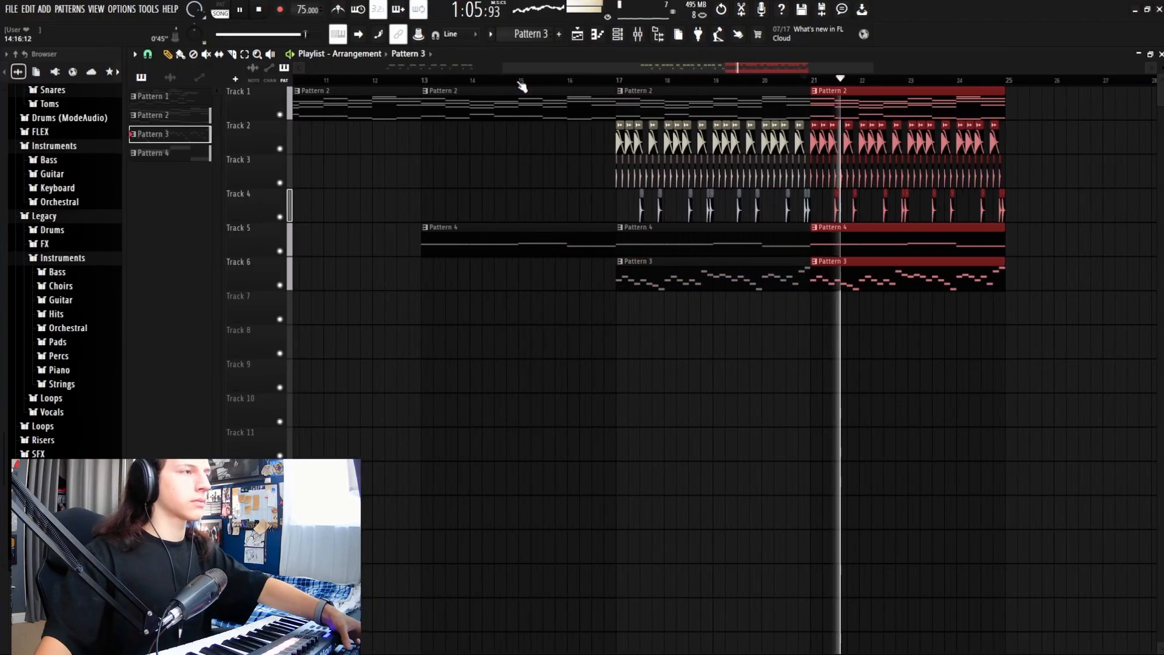
pyautogui.moveTo(548, 64); pyautogui.dragTo(455, 81)
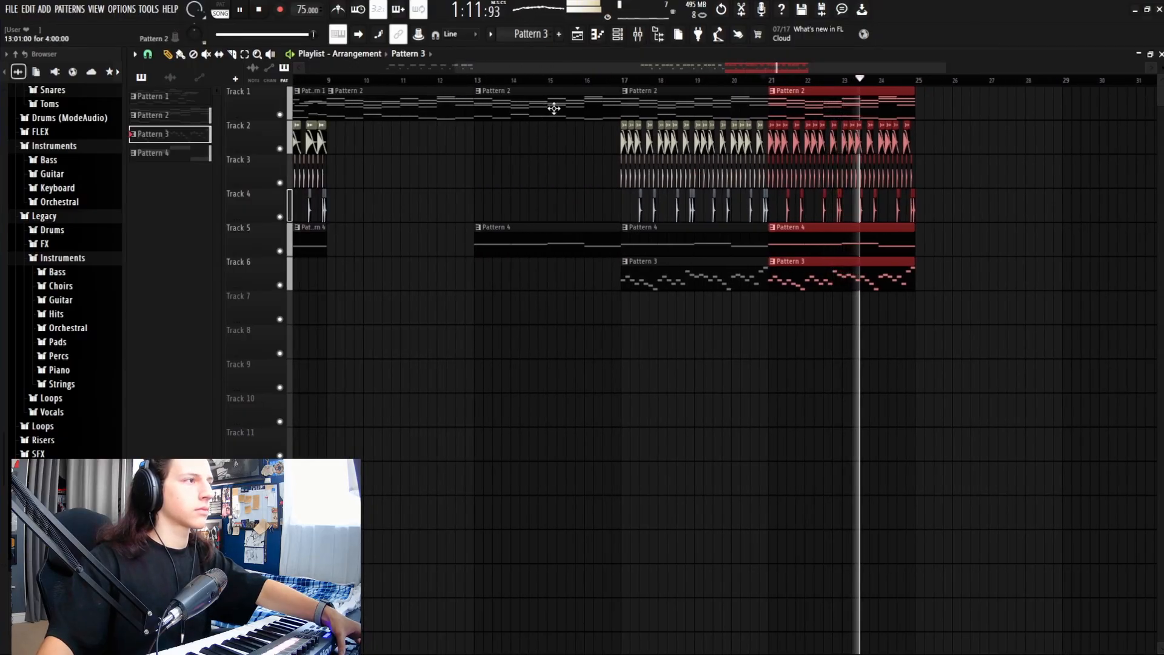
# Step: Pick Pattern 2, deselect the duplicated clips and set playback to start inside the repeated section
pyautogui.click(886, 95)
pyautogui.press('space')
pyautogui.click(694, 79)
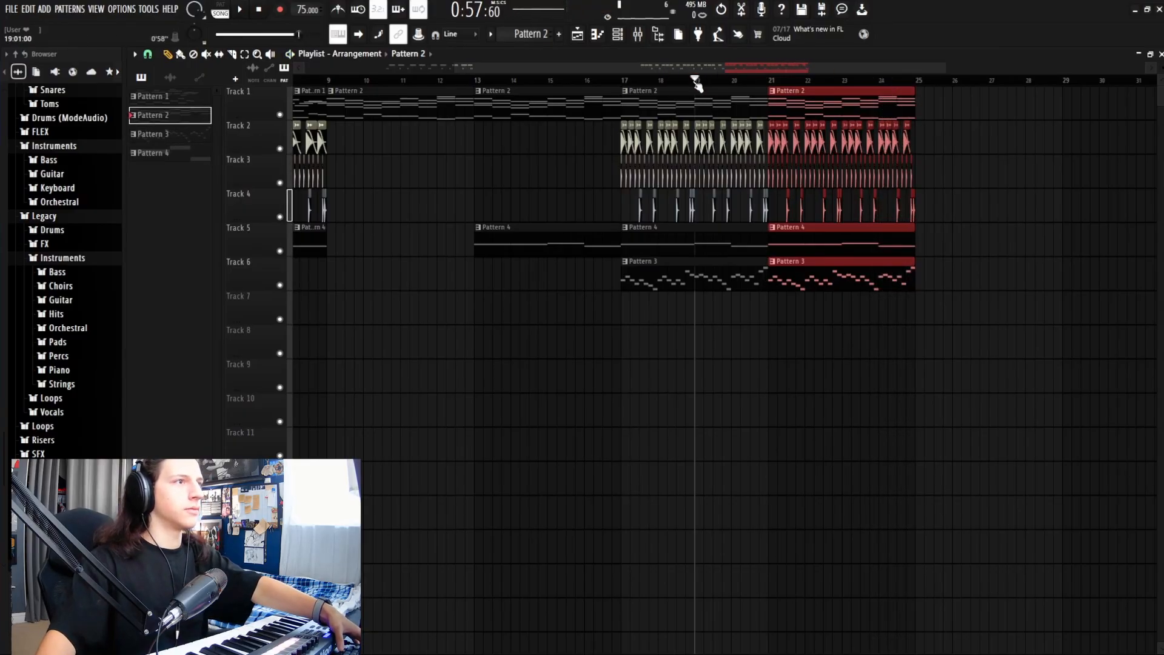
pyautogui.hotkey('ctrl', 'd')
pyautogui.moveTo(670, 68); pyautogui.dragTo(435, 97)
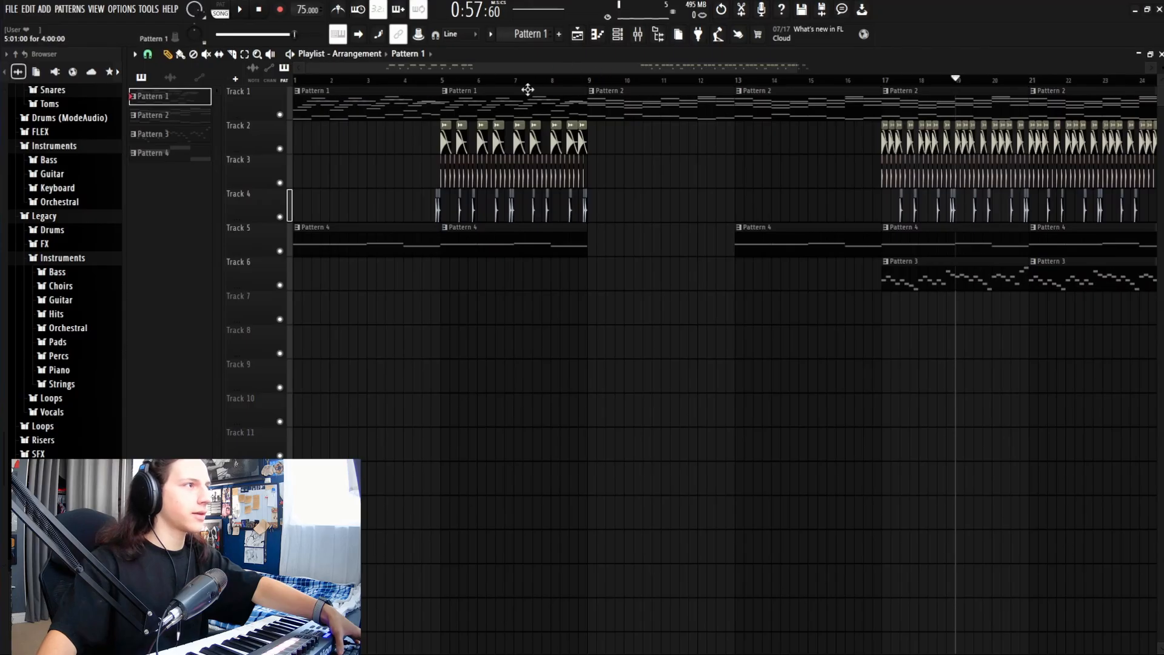
pyautogui.moveTo(534, 68); pyautogui.dragTo(685, 69)
pyautogui.moveTo(902, 101); pyautogui.dragTo(884, 103)
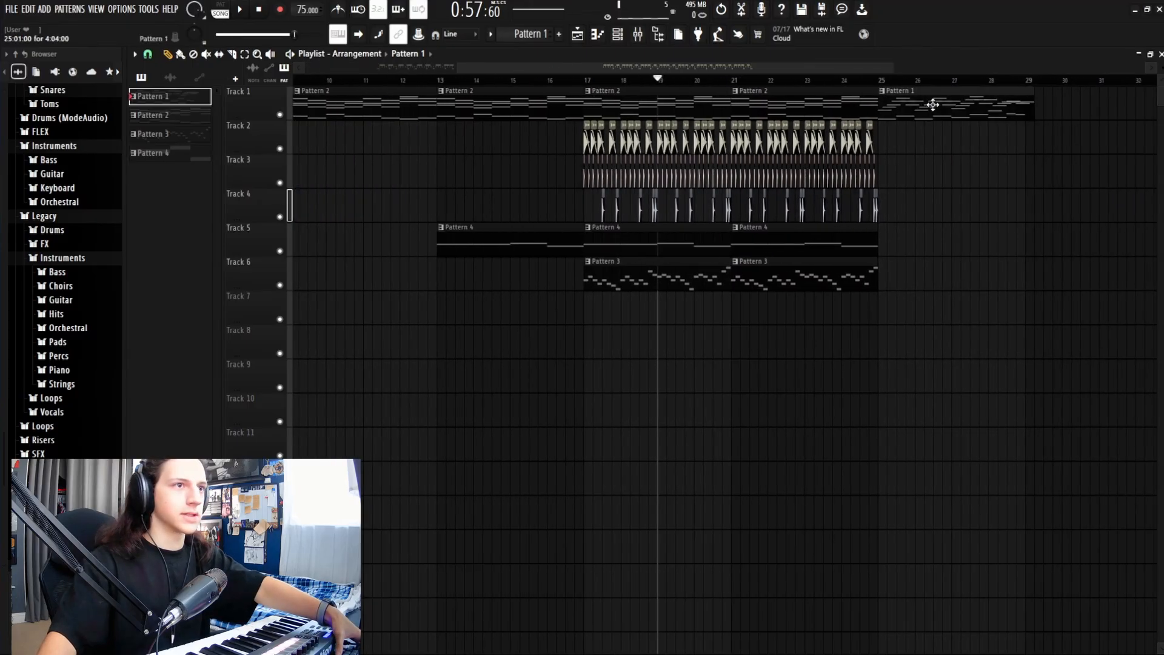
# Step: Play back the bar-25 outro and make Pattern 3 the current pattern
pyautogui.press('space')
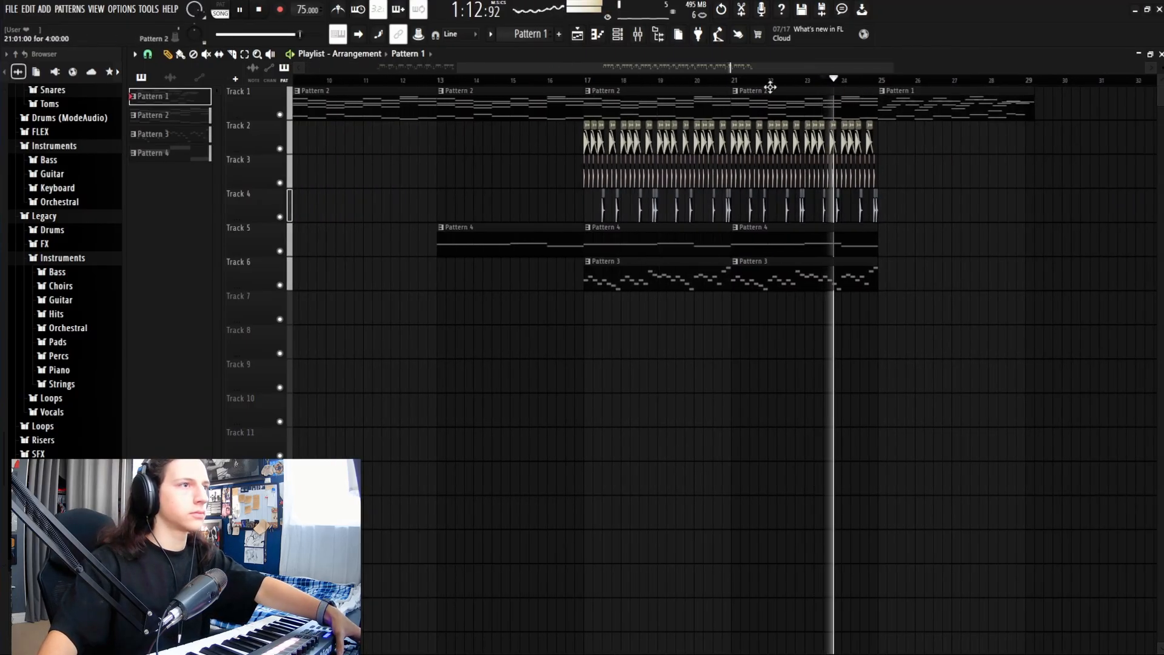
pyautogui.moveTo(796, 68); pyautogui.dragTo(821, 71)
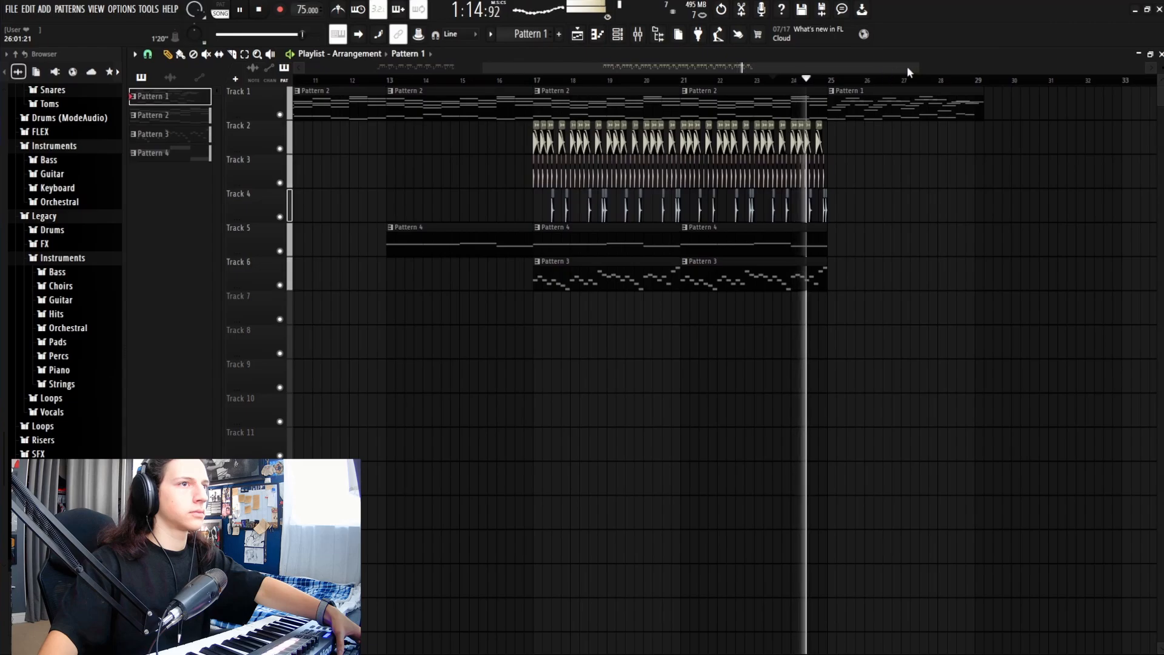
pyautogui.press('space')
pyautogui.moveTo(908, 67); pyautogui.dragTo(837, 68)
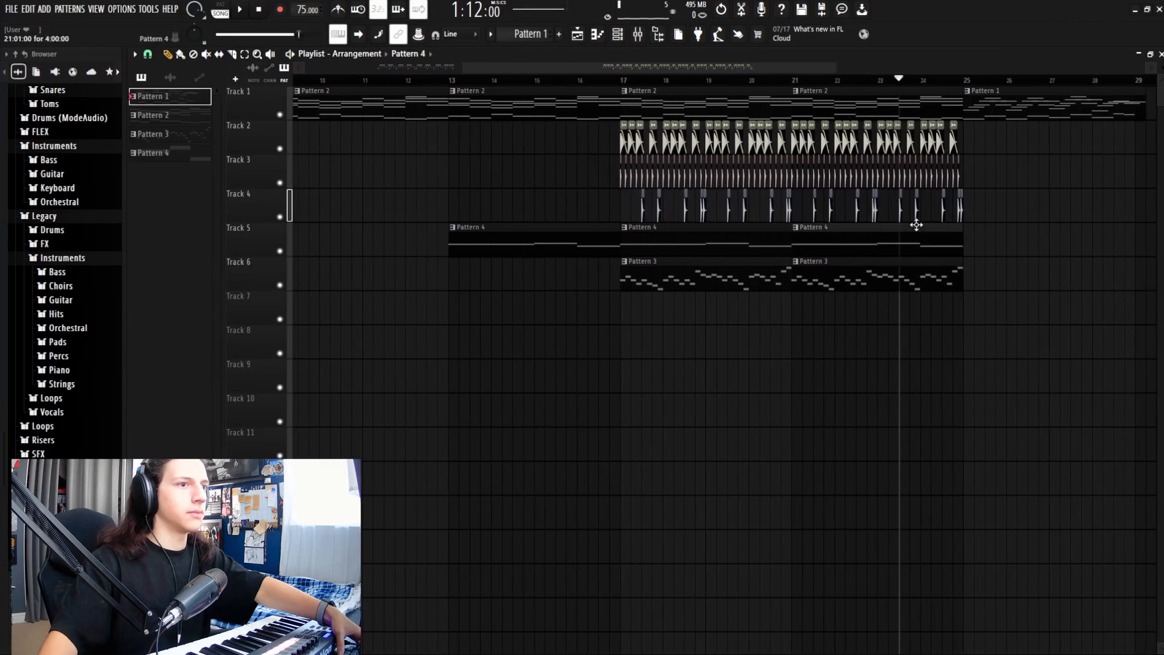
pyautogui.press('space')
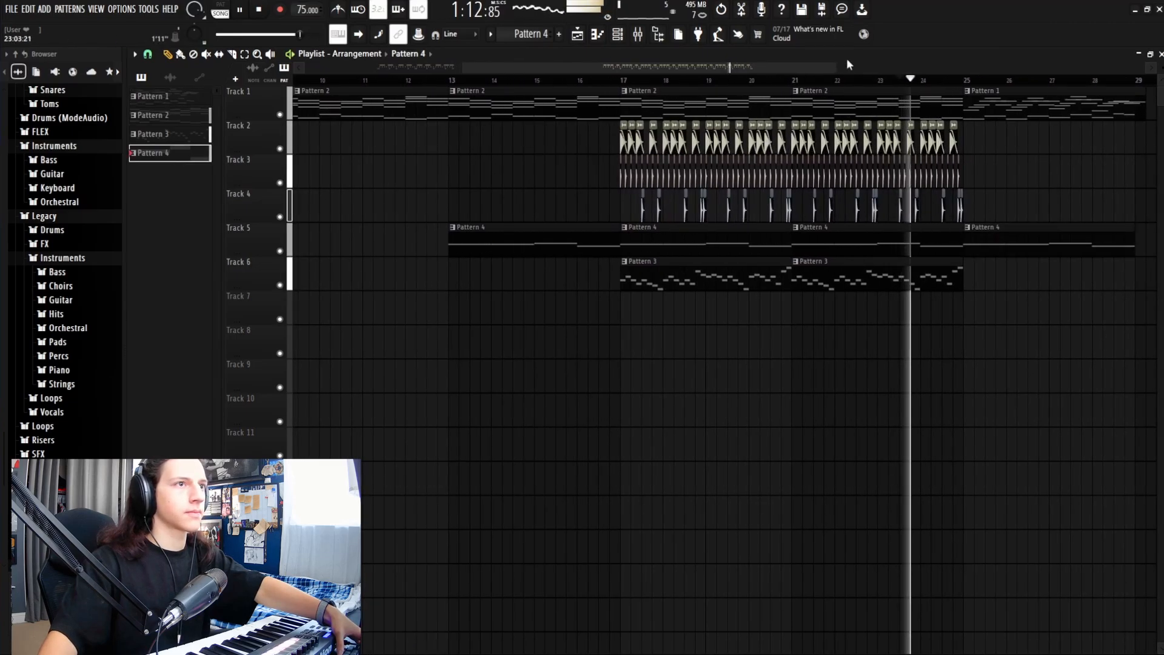
pyautogui.moveTo(794, 67); pyautogui.dragTo(899, 67)
pyautogui.click(720, 282)
pyautogui.press('space')
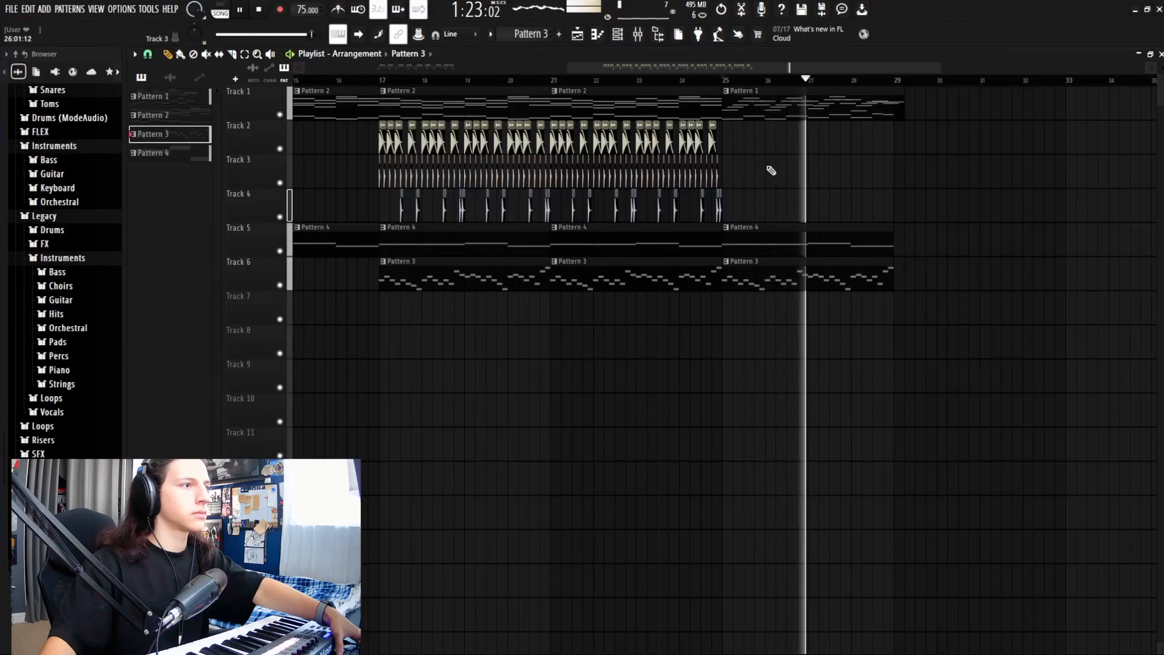
# Step: Replay from just before the outro, then zoom out to show the whole 28-bar arrangement
pyautogui.click(690, 80)
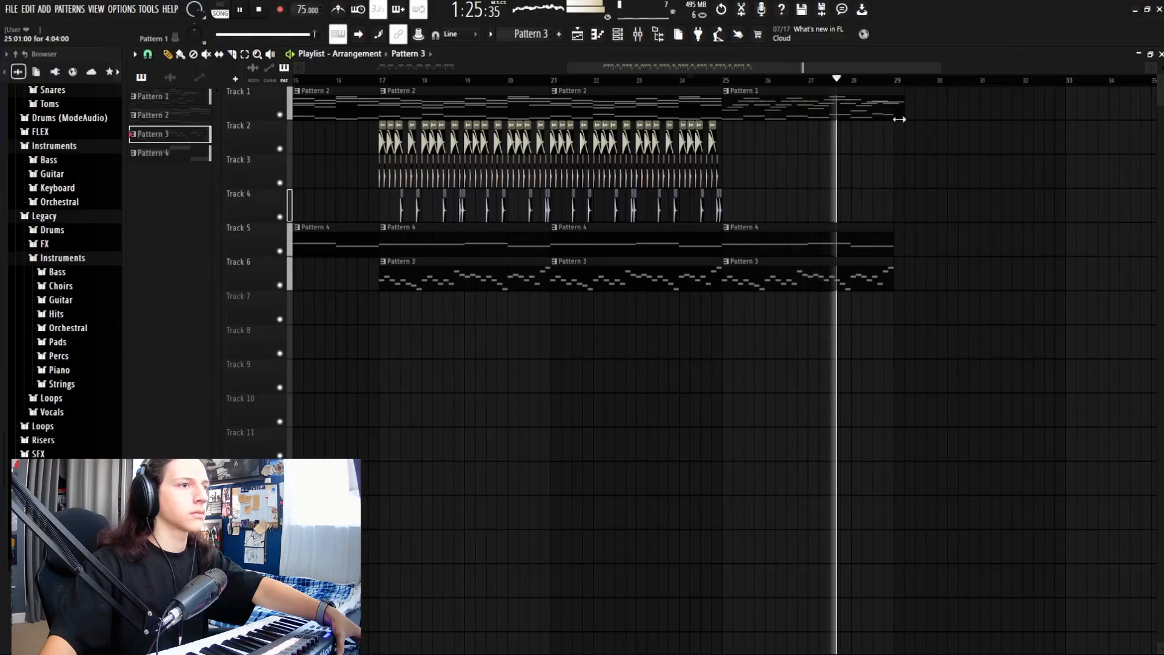
pyautogui.press('space')
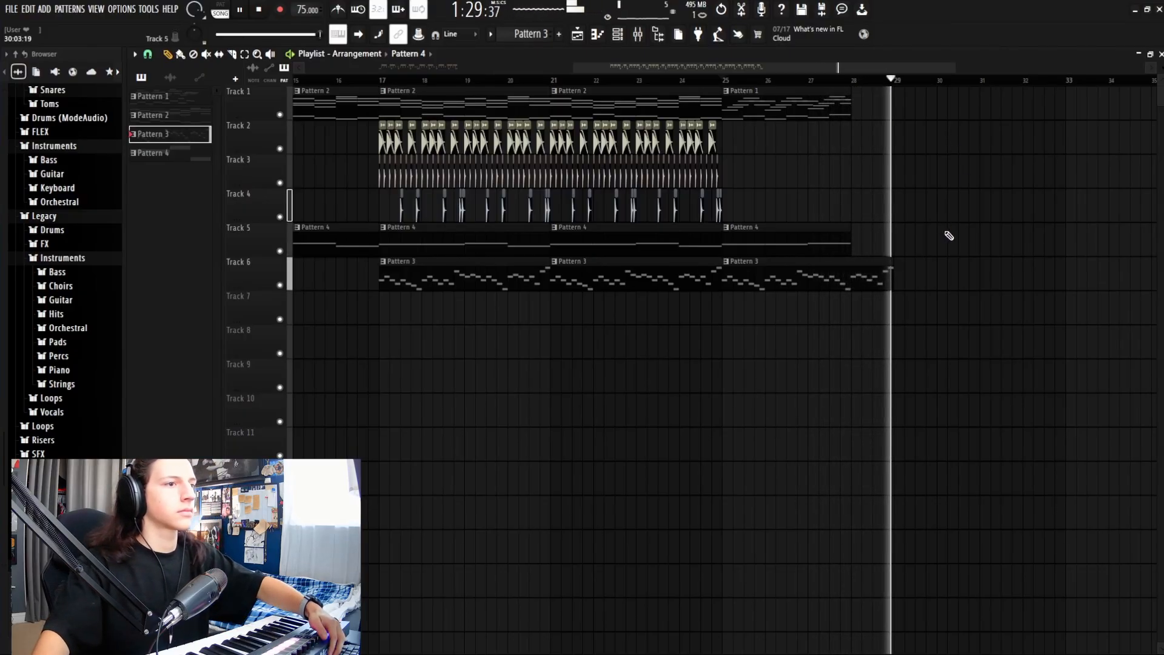
pyautogui.press('space')
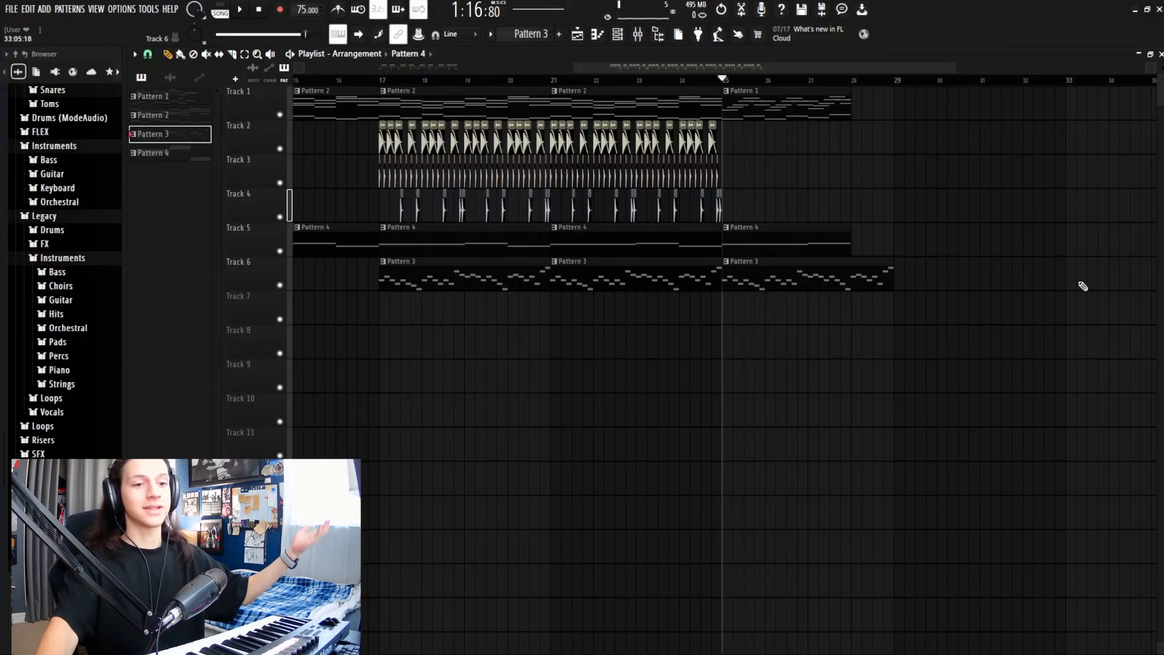
pyautogui.moveTo(571, 73); pyautogui.dragTo(252, 96)
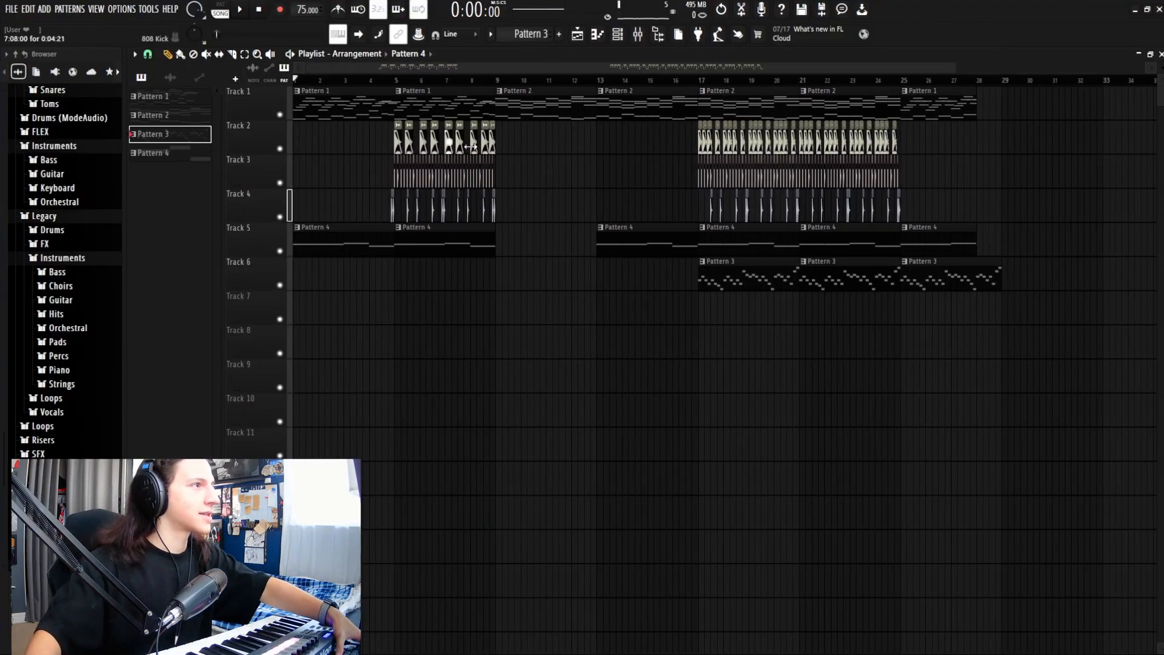